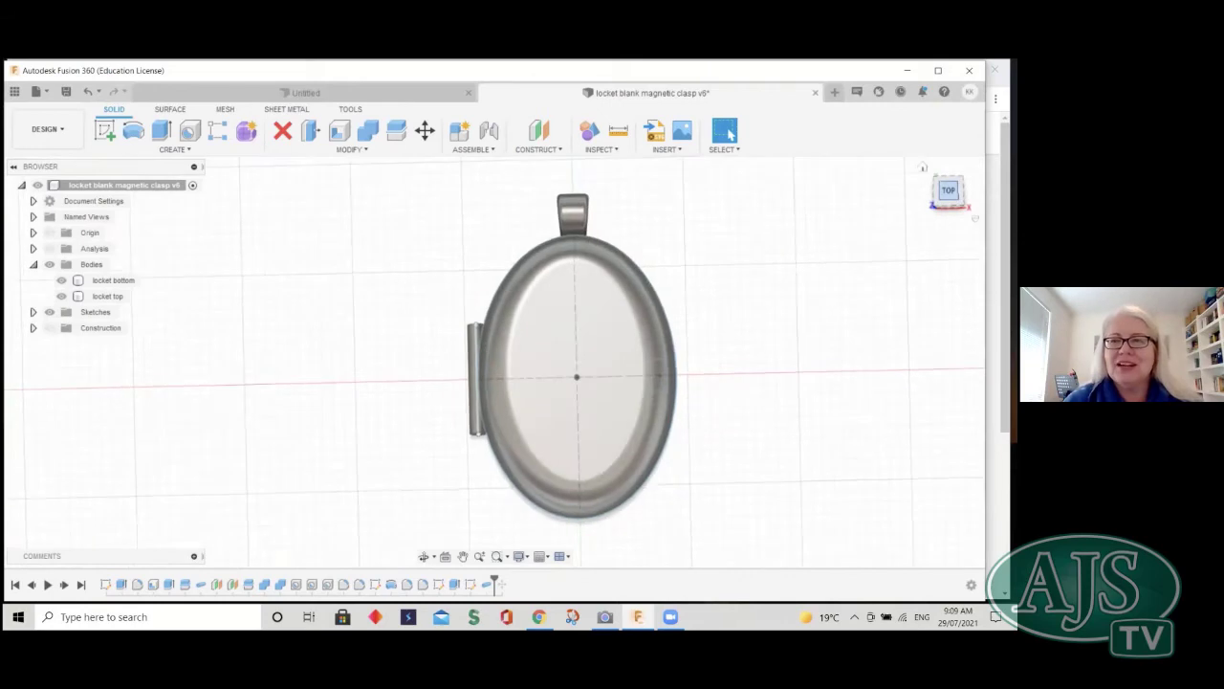
# - Examine the finished locket closed and opened by moving the history marker past the final move and back, viewing it from several sides
pyautogui.moveTo(494, 362)
pyautogui.keyDown('shift'); pyautogui.mouseDown(button='middle')
pyautogui.moveTo(528, 437)
pyautogui.moveTo(473, 272)
pyautogui.moveTo(494, 361)
pyautogui.moveTo(488, 352)
pyautogui.mouseUp(button='middle'); pyautogui.keyUp('shift')
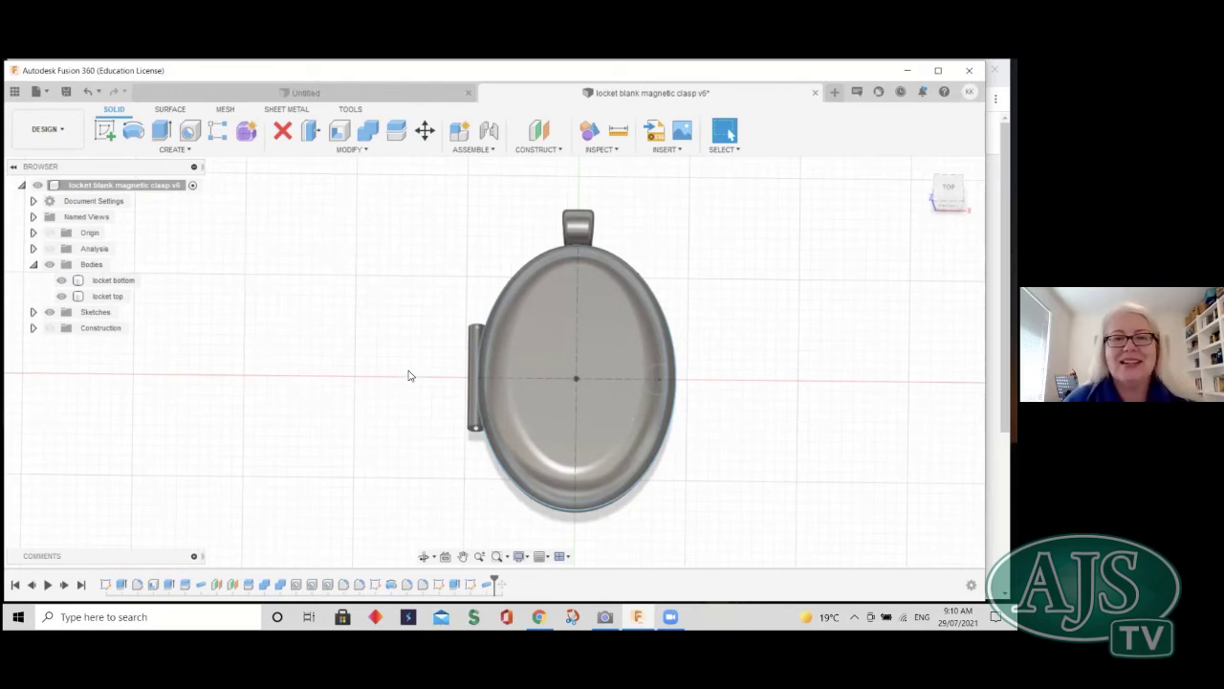
pyautogui.keyDown('shift'); pyautogui.moveTo(493, 352); pyautogui.dragTo(752, 341, button='middle'); pyautogui.keyUp('shift')
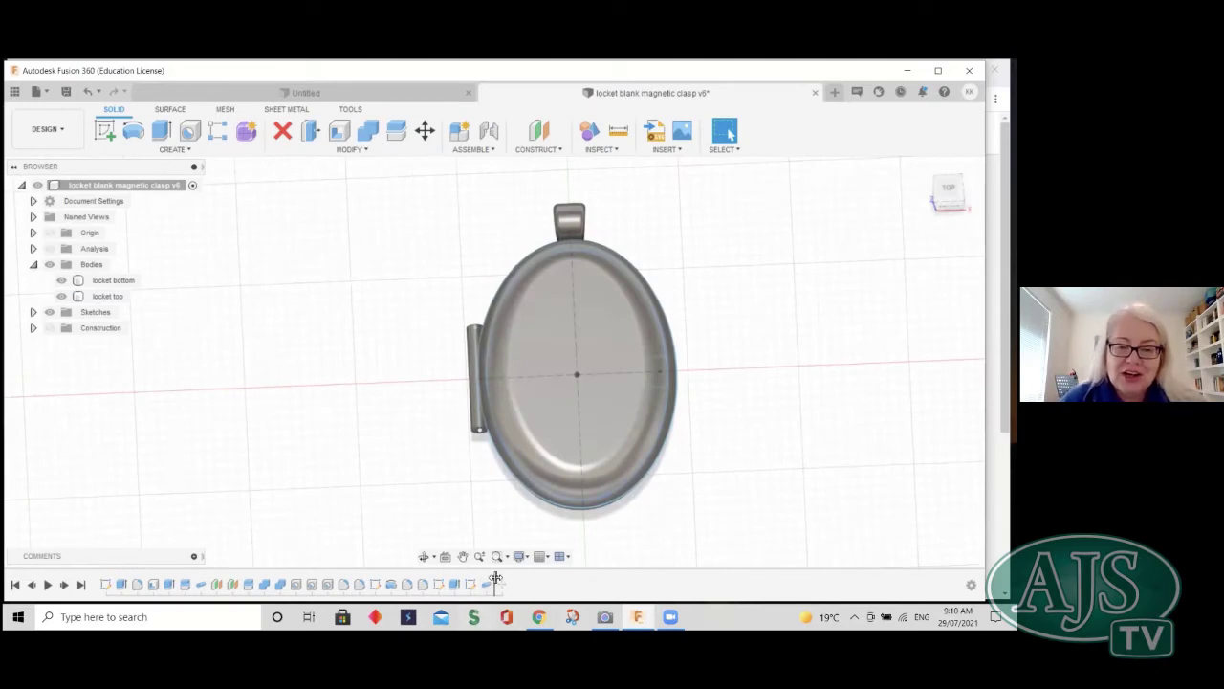
pyautogui.moveTo(491, 578); pyautogui.dragTo(519, 580)
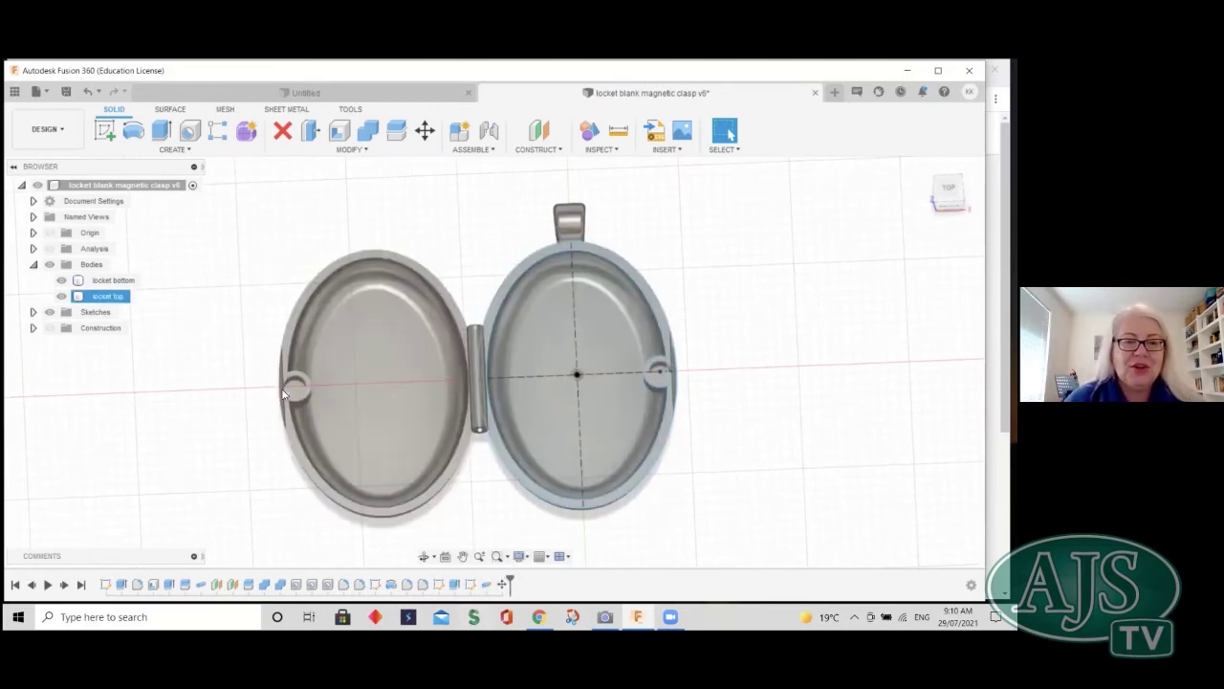
pyautogui.click(660, 374)
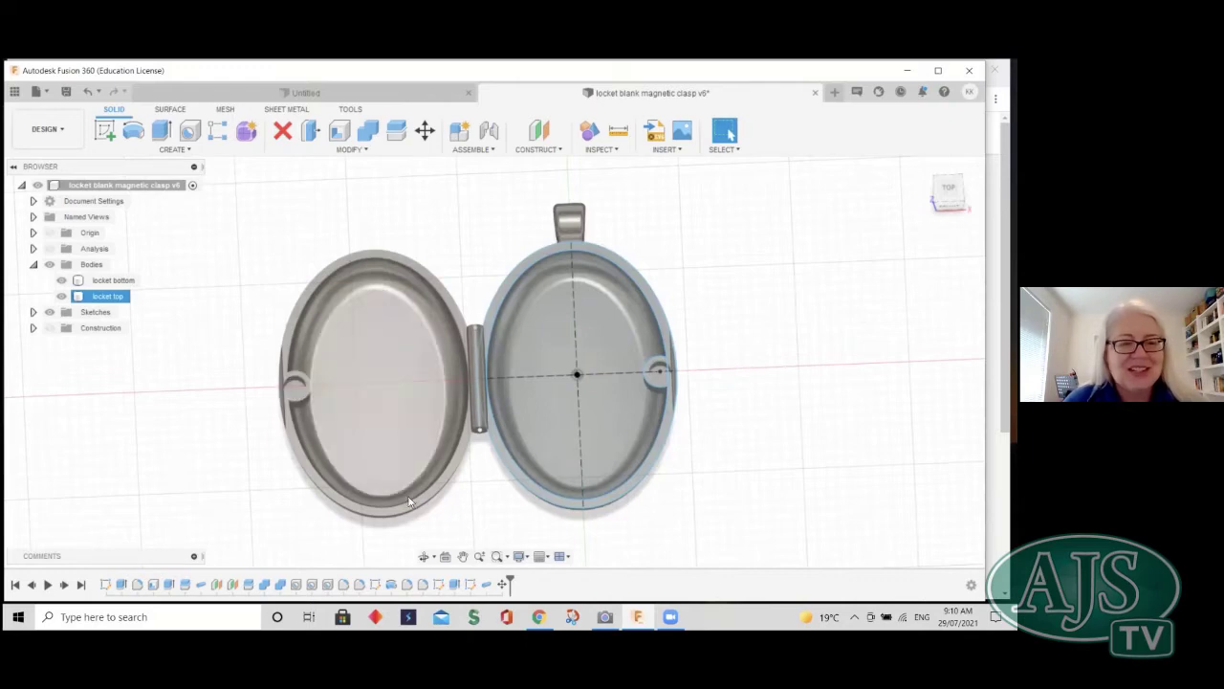
pyautogui.press('Escape')
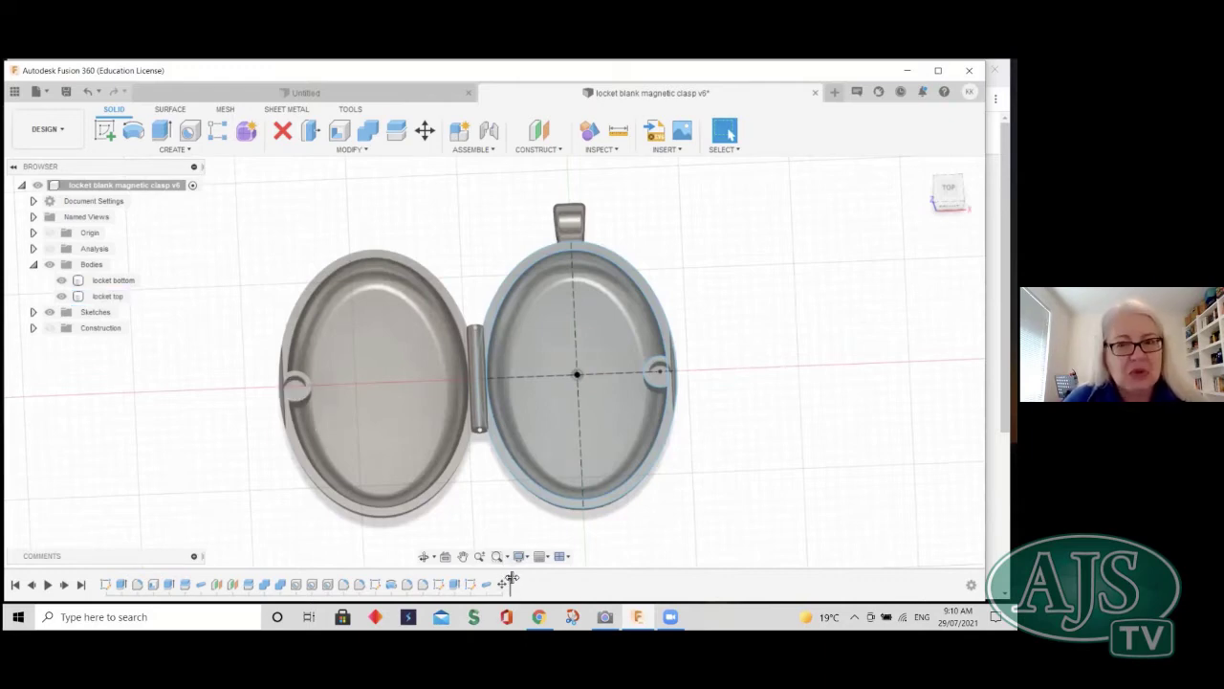
pyautogui.moveTo(513, 578); pyautogui.dragTo(493, 580)
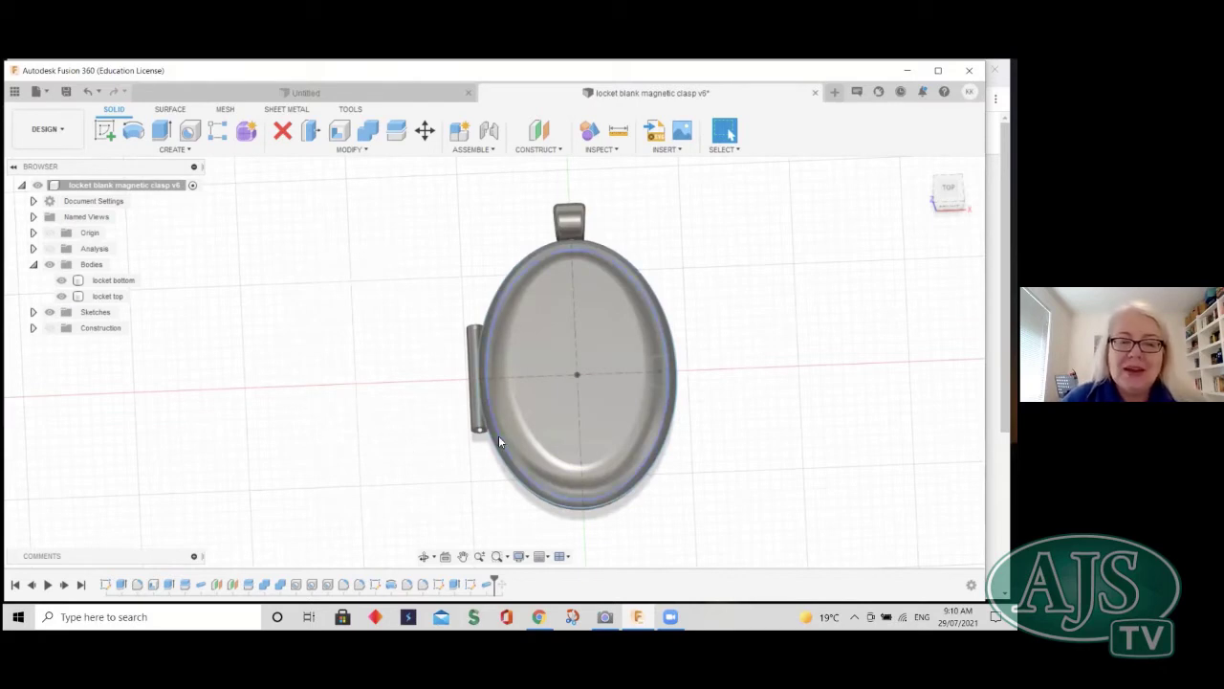
pyautogui.click(949, 205)
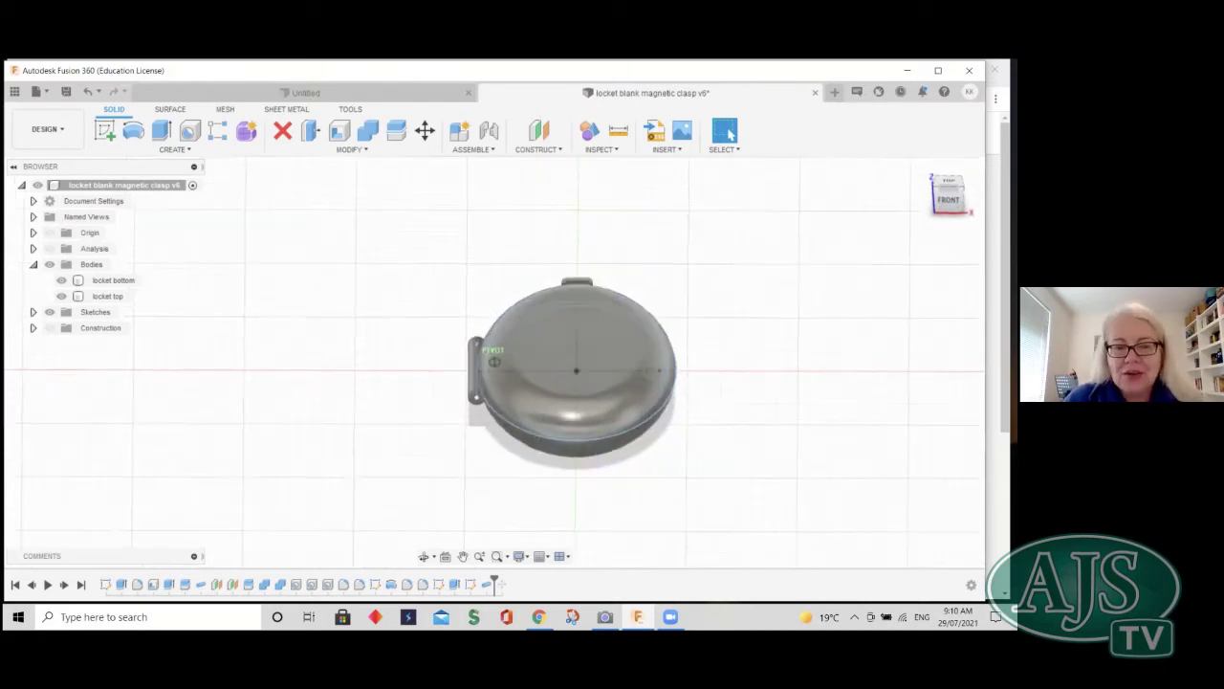
pyautogui.keyDown('shift'); pyautogui.moveTo(495, 362); pyautogui.dragTo(598, 423, button='middle'); pyautogui.keyUp('shift')
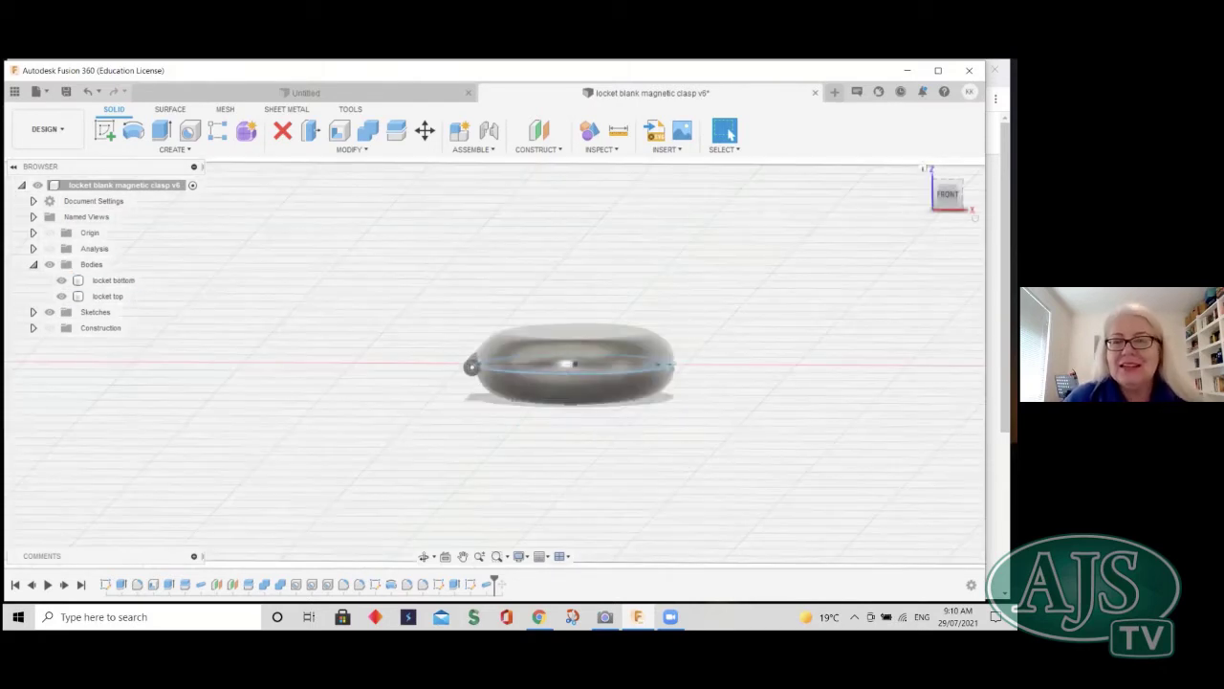
pyautogui.click(947, 181)
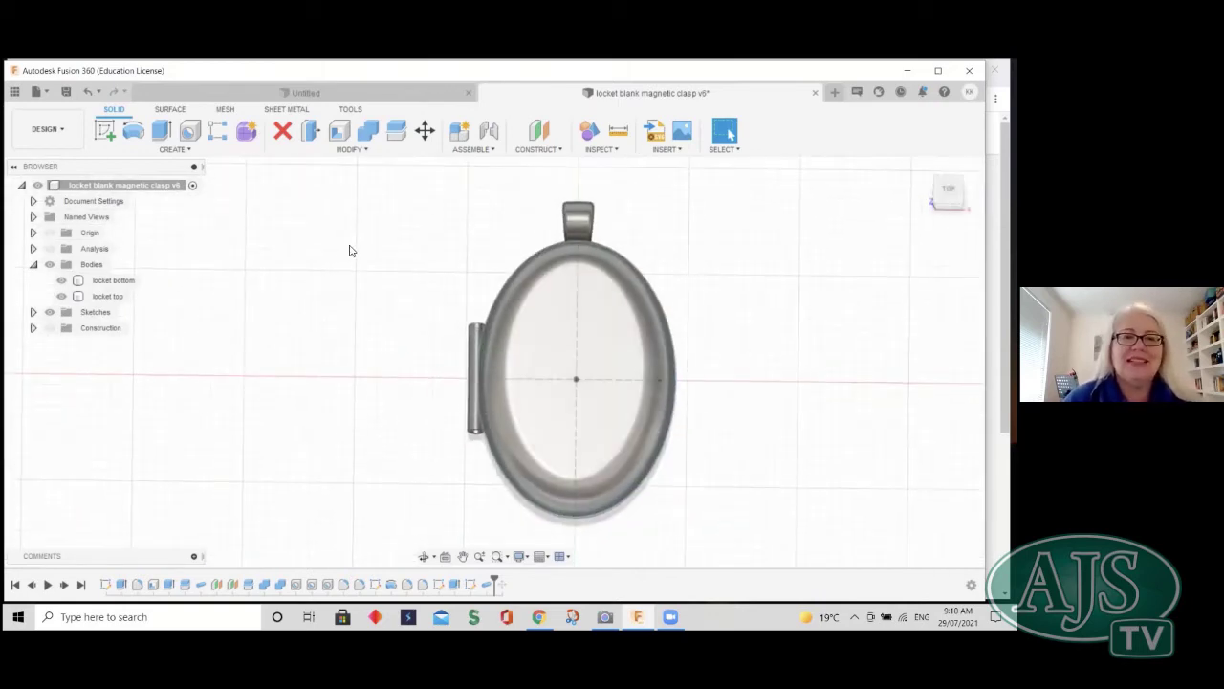
# - Switch to the empty untitled design and start a sketch on the horizontal plane, seen from above
pyautogui.click(335, 94)
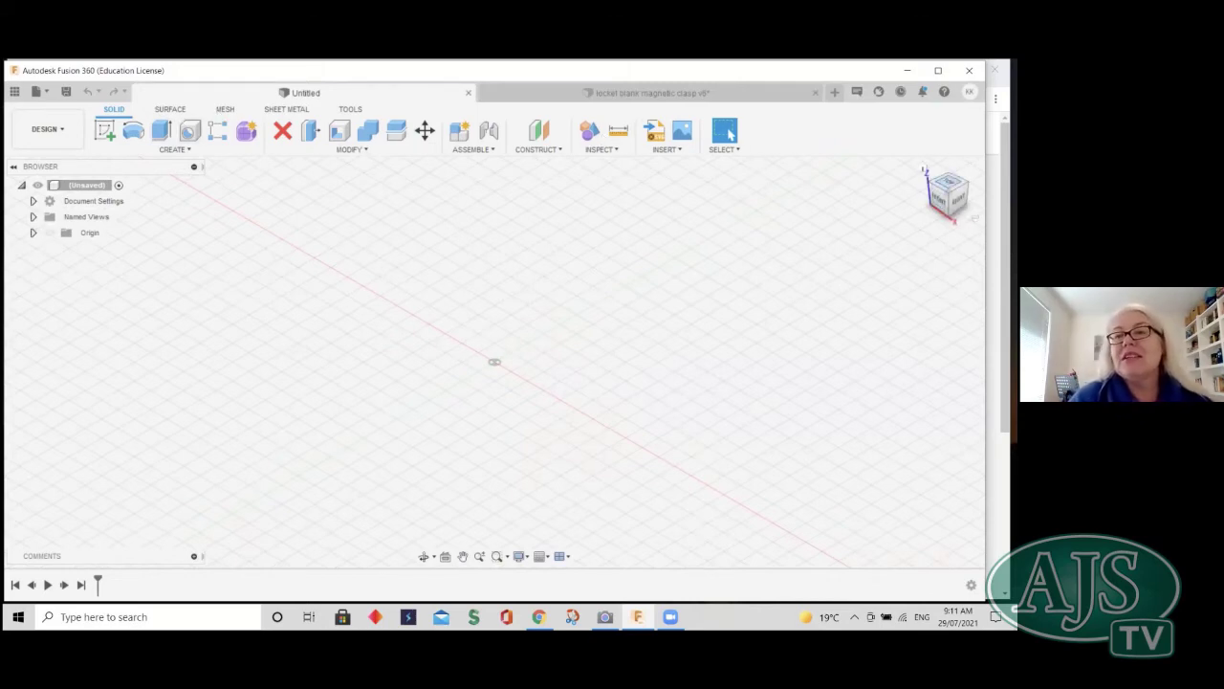
pyautogui.click(950, 181)
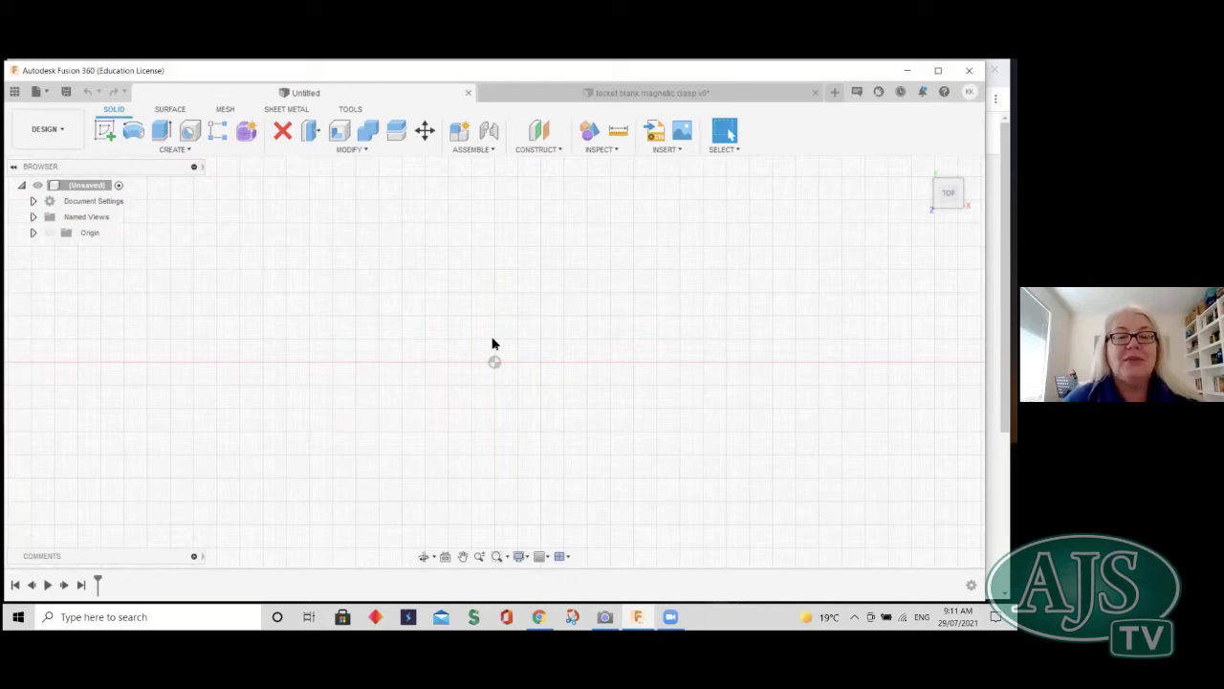
pyautogui.scroll(5, 493, 349)
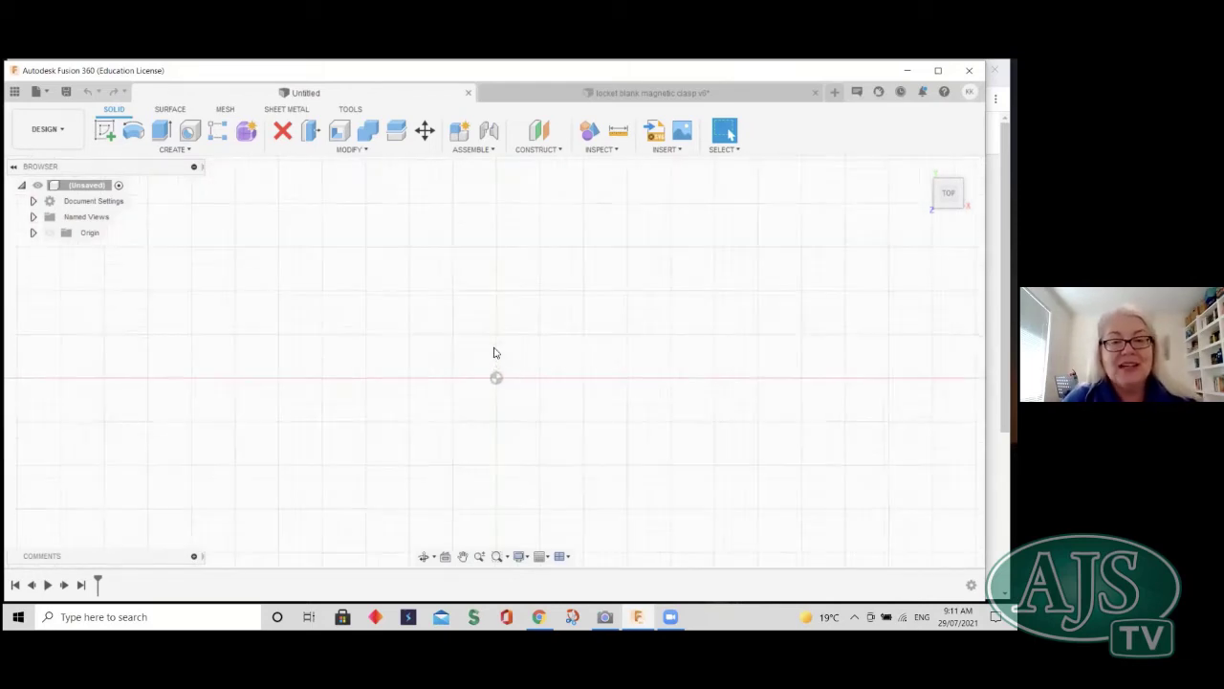
pyautogui.moveTo(498, 349); pyautogui.dragTo(489, 281, button='middle')
pyautogui.scroll(2, 487, 284)
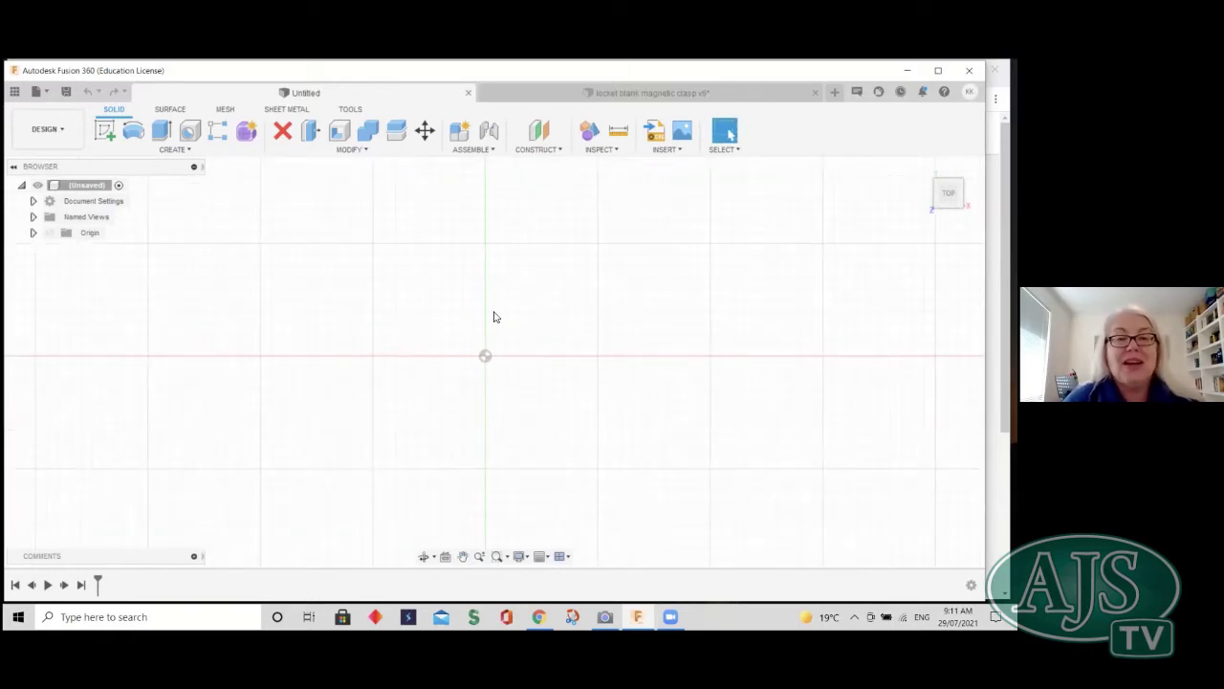
pyautogui.scroll(-1, 495, 315)
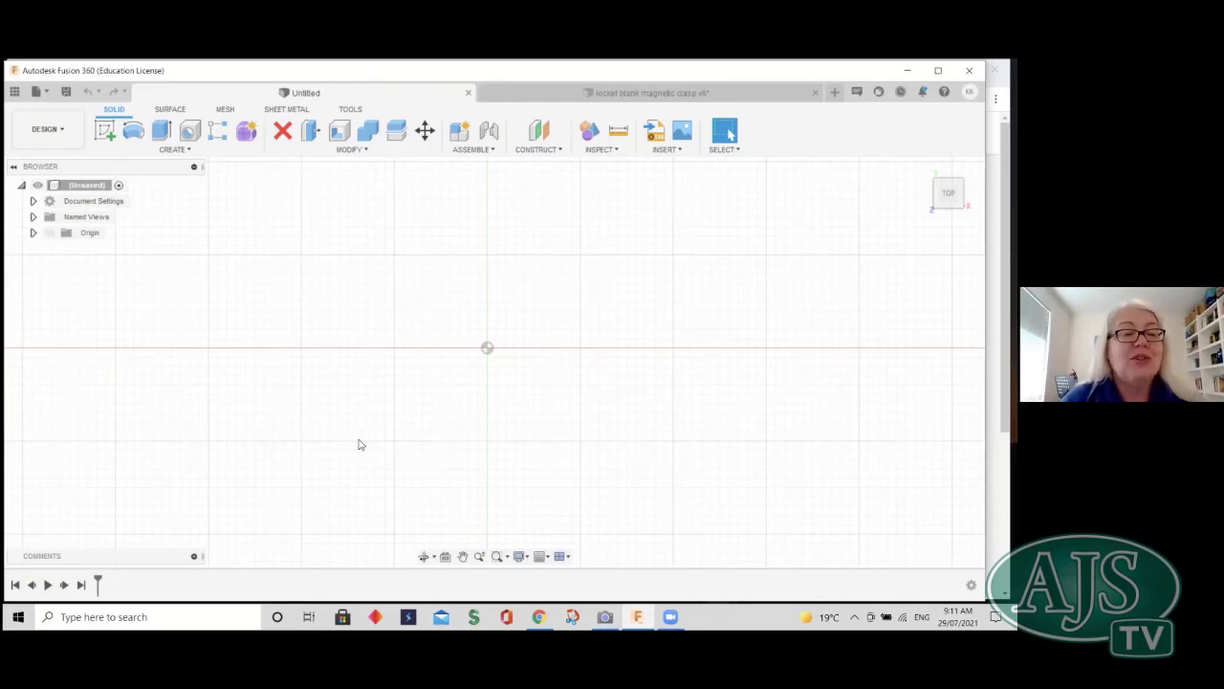
pyautogui.click(106, 132)
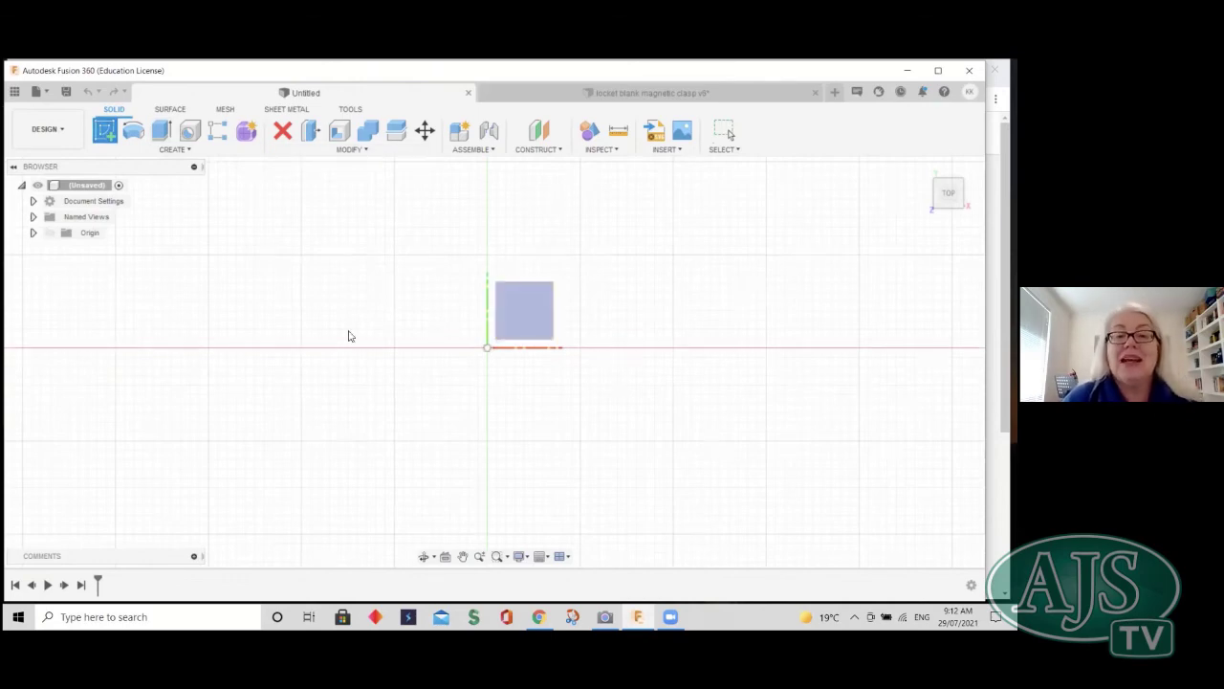
pyautogui.click(519, 316)
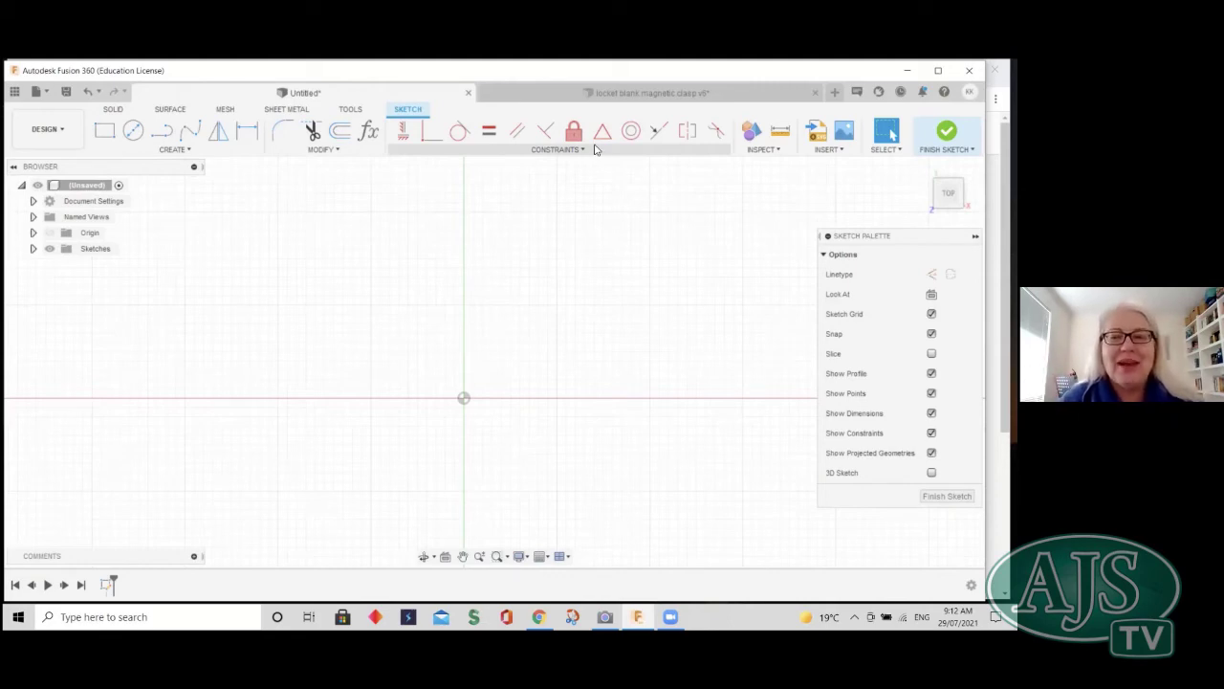
# - Draw an ellipse centred on the origin, 30 mm along the vertical axis and 20 mm across, and finish the sketch
pyautogui.click(171, 150)
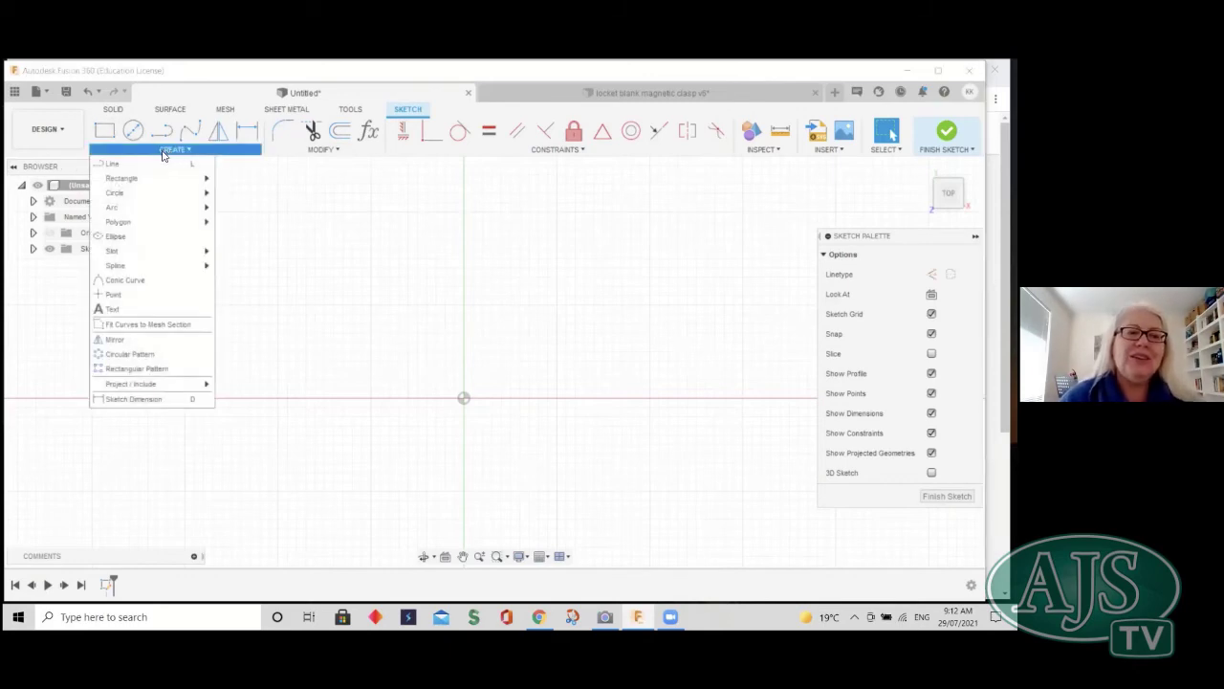
pyautogui.click(116, 236)
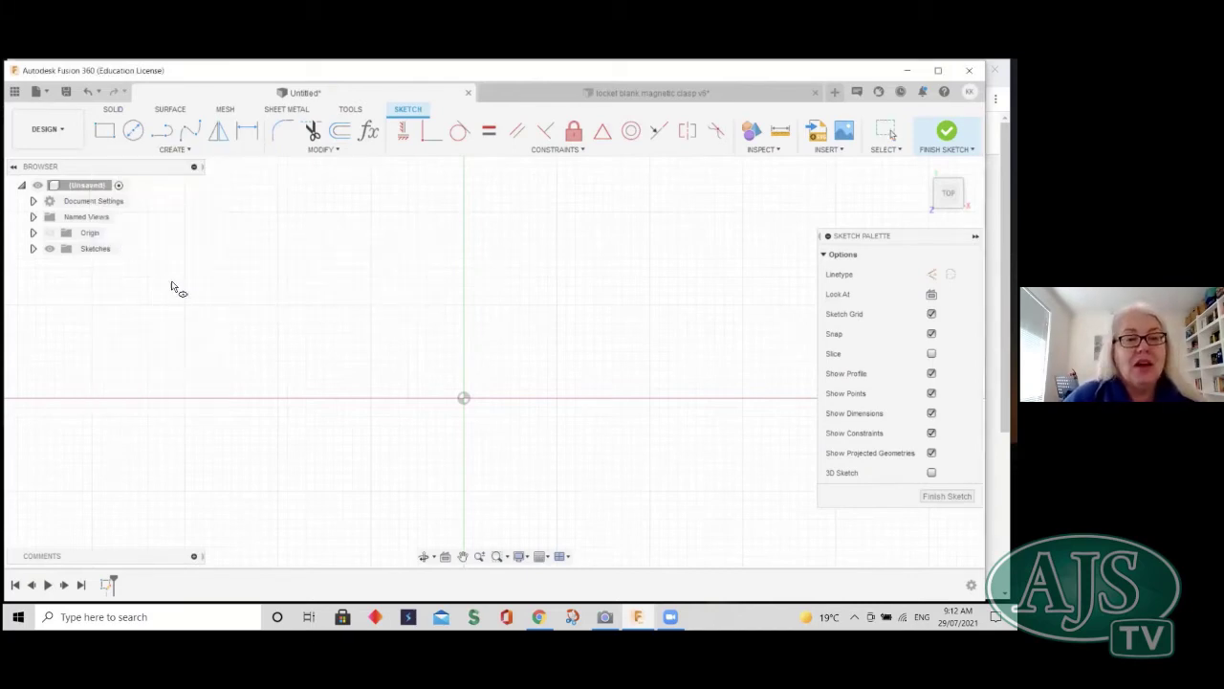
pyautogui.click(469, 399)
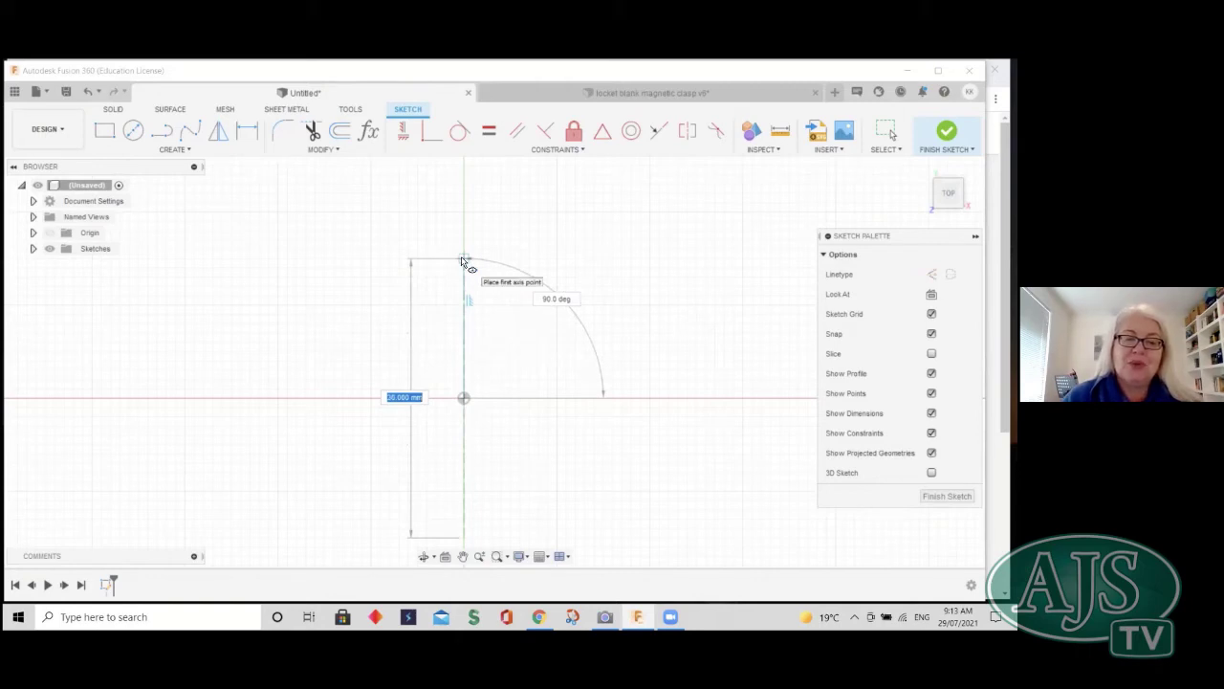
pyautogui.click(462, 258)
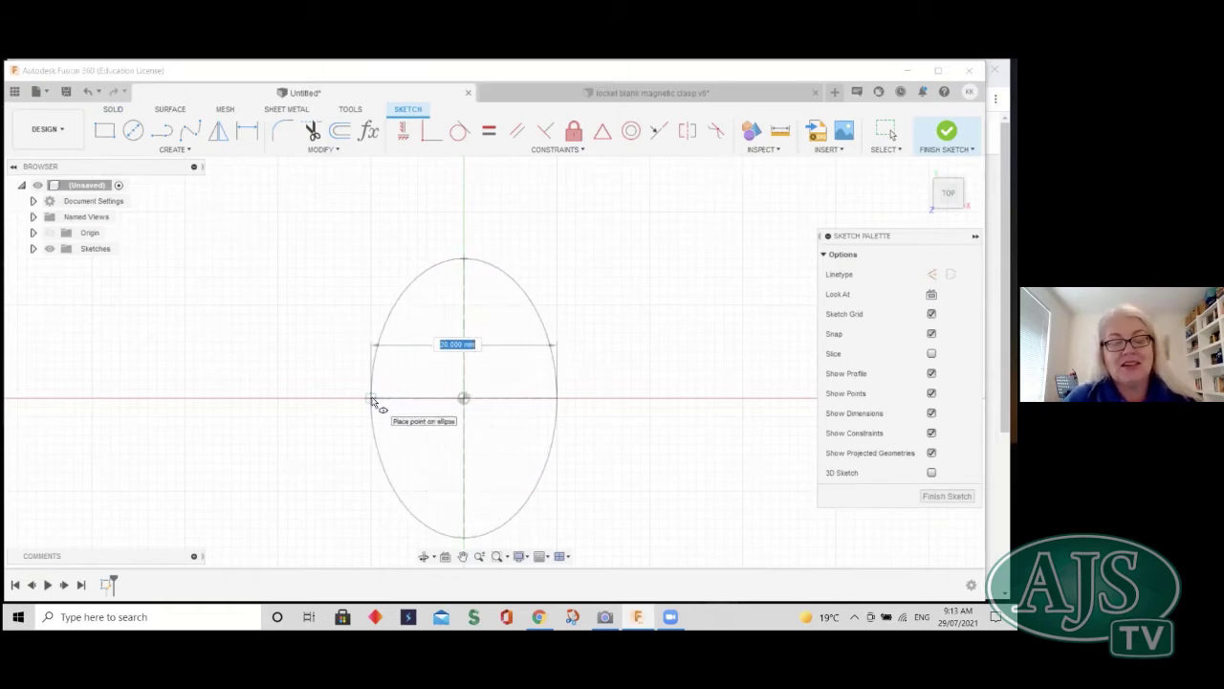
pyautogui.click(373, 400)
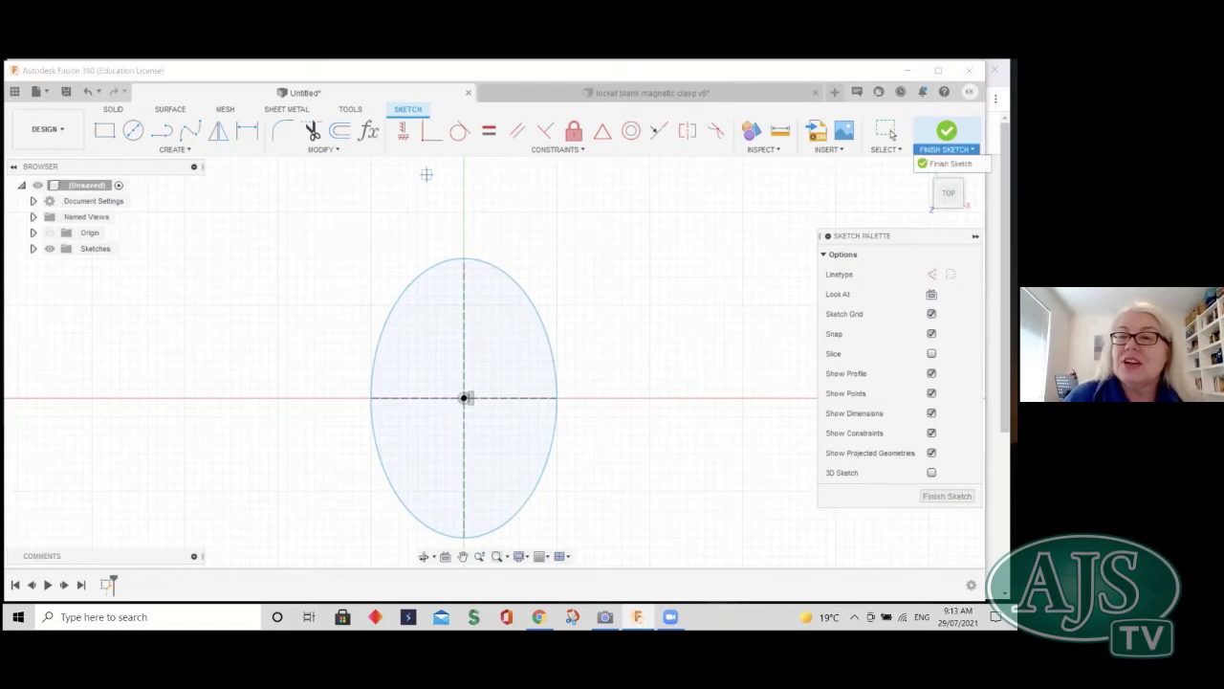
pyautogui.click(947, 134)
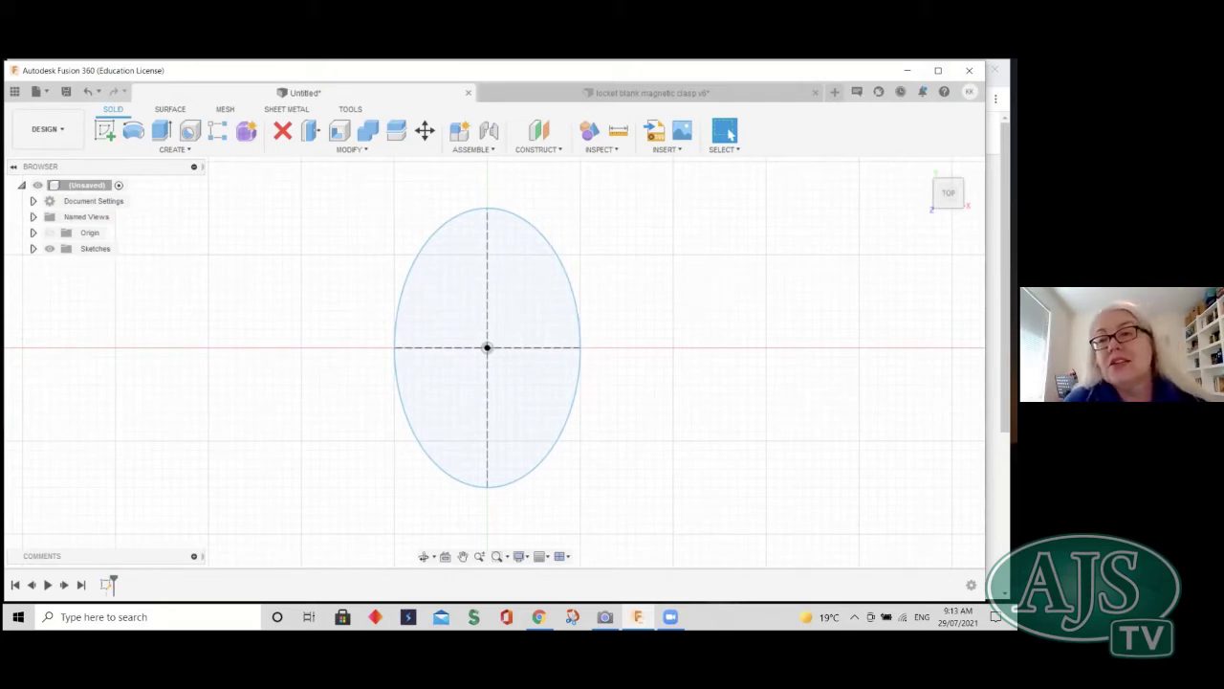
# - Extrude the ellipse profile symmetrically by 2.5 mm on each side of the sketch plane as a new body
pyautogui.moveTo(948, 192); pyautogui.dragTo(948, 164)
pyautogui.keyDown('shift'); pyautogui.moveTo(488, 354); pyautogui.dragTo(487, 353, button='middle'); pyautogui.keyUp('shift')
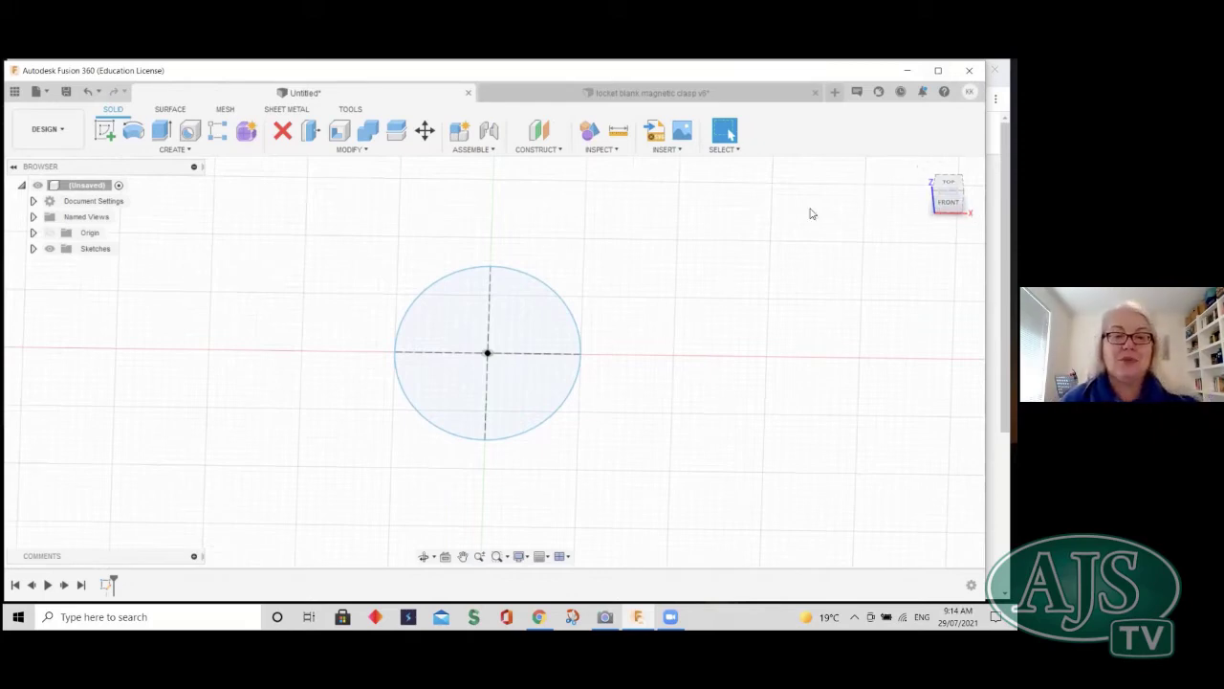
pyautogui.click(161, 132)
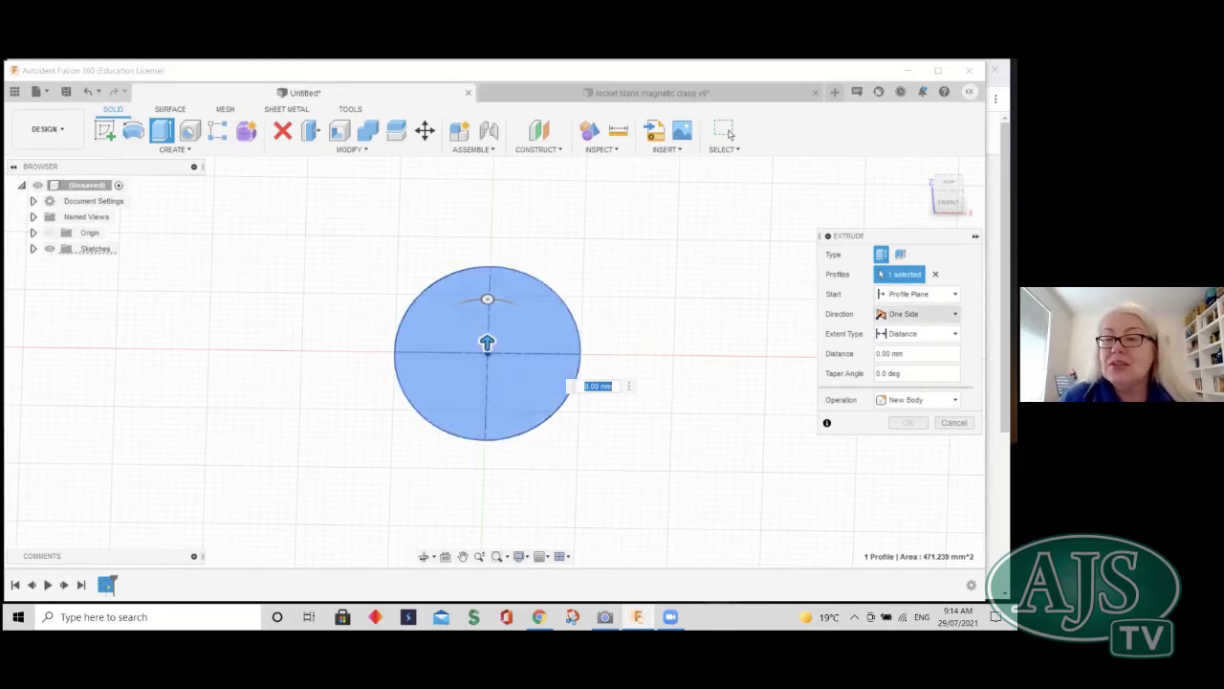
pyautogui.click(917, 314)
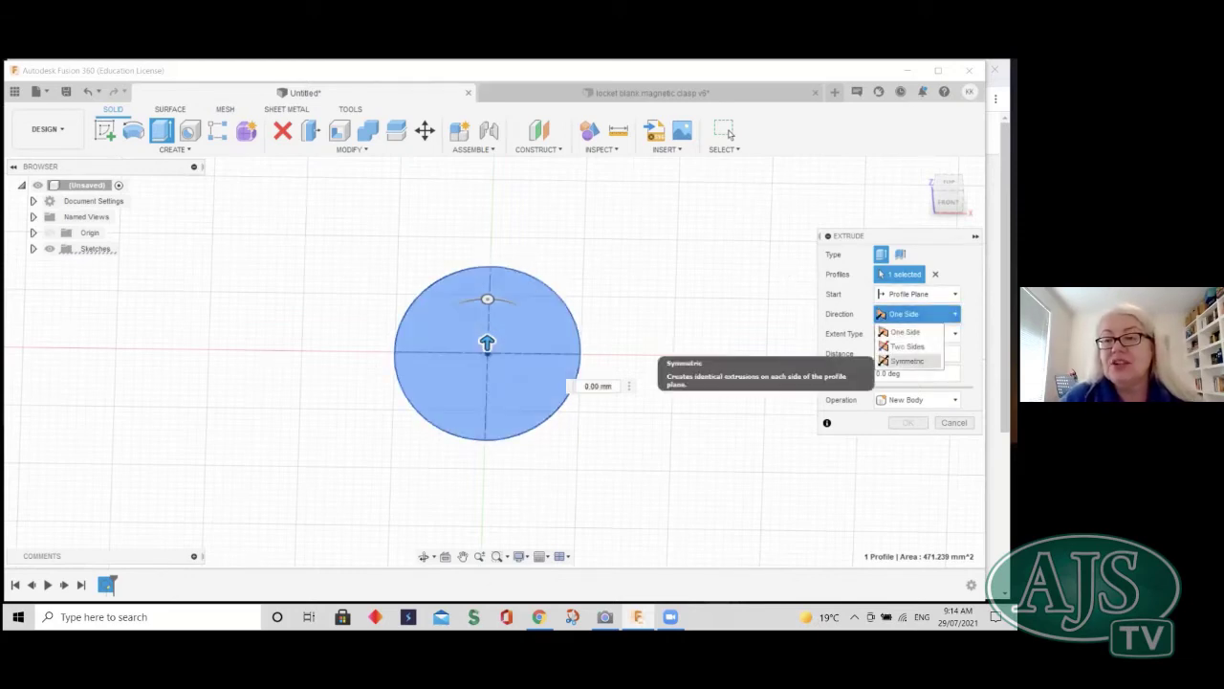
pyautogui.click(907, 360)
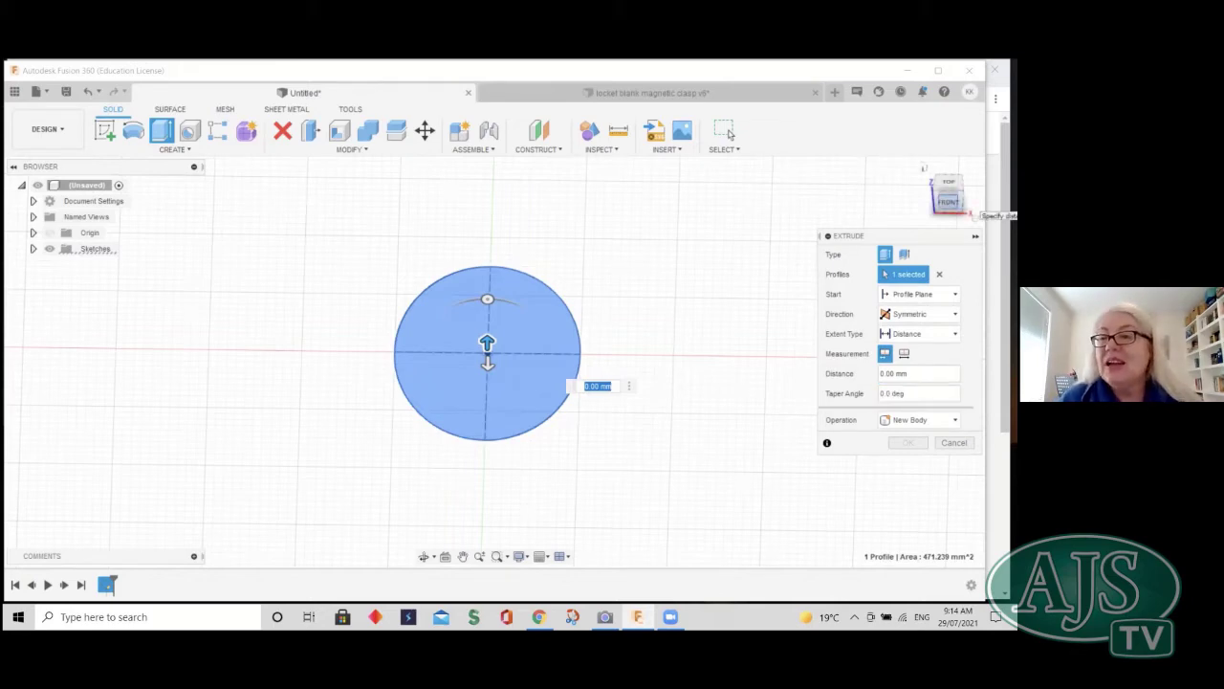
pyautogui.click(949, 201)
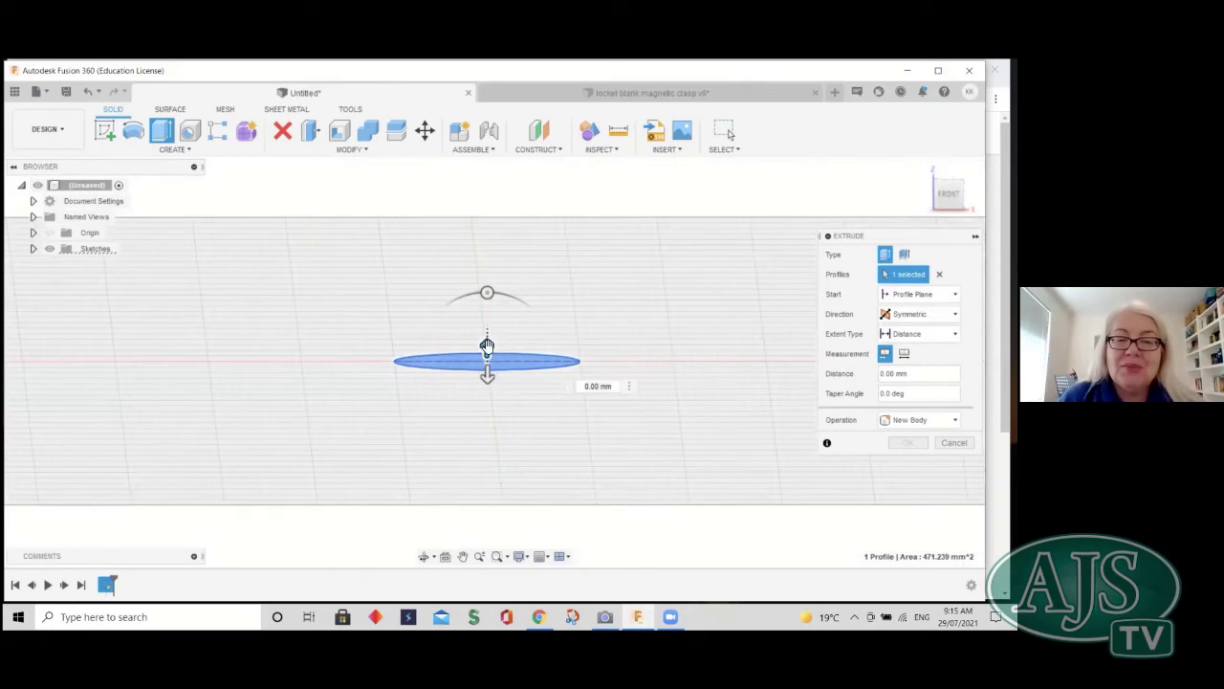
pyautogui.moveTo(488, 348); pyautogui.dragTo(495, 322)
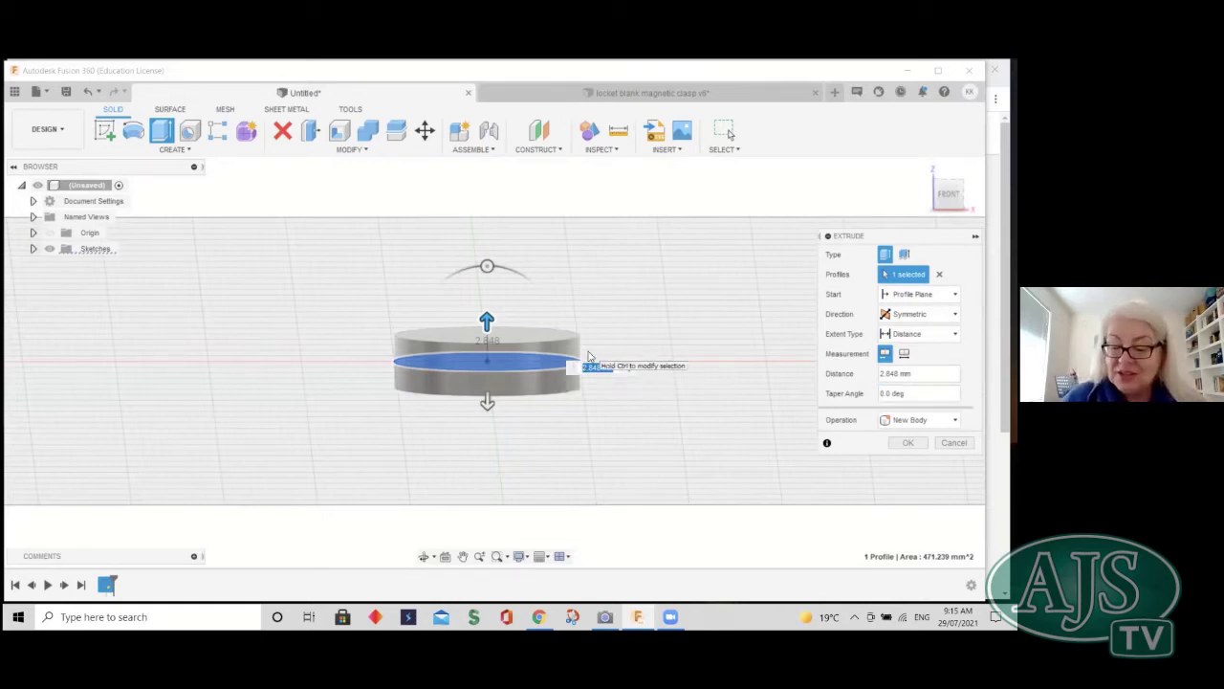
pyautogui.write('2')
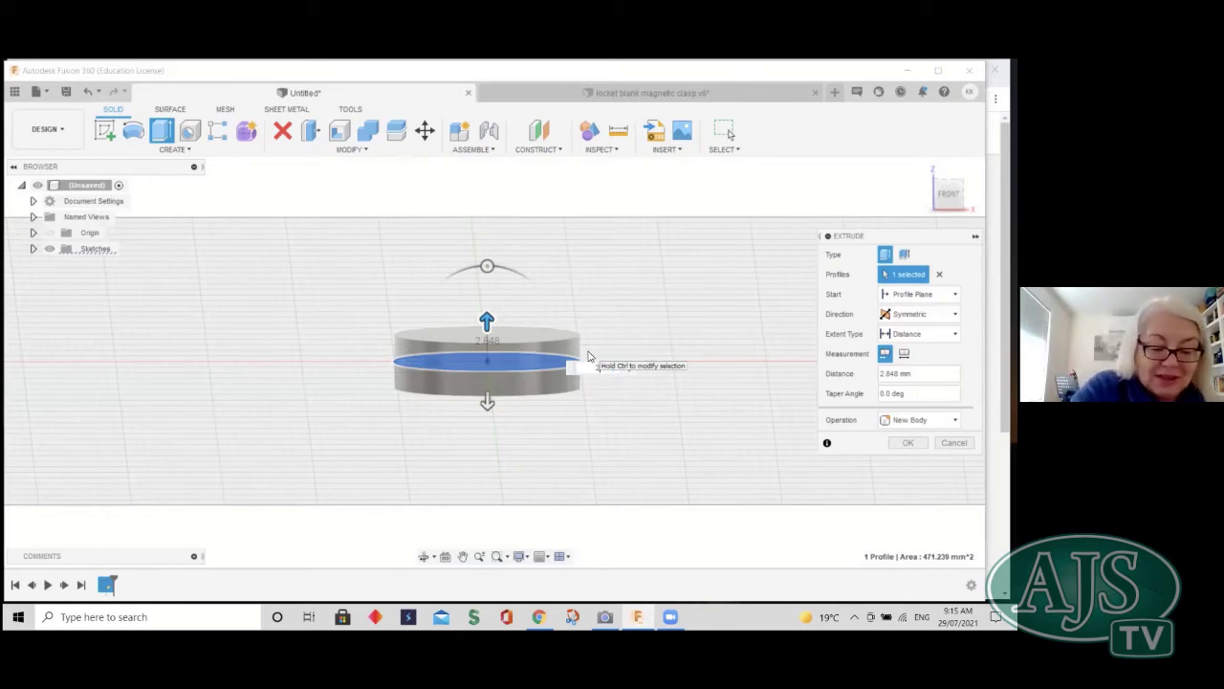
pyautogui.write('.5')
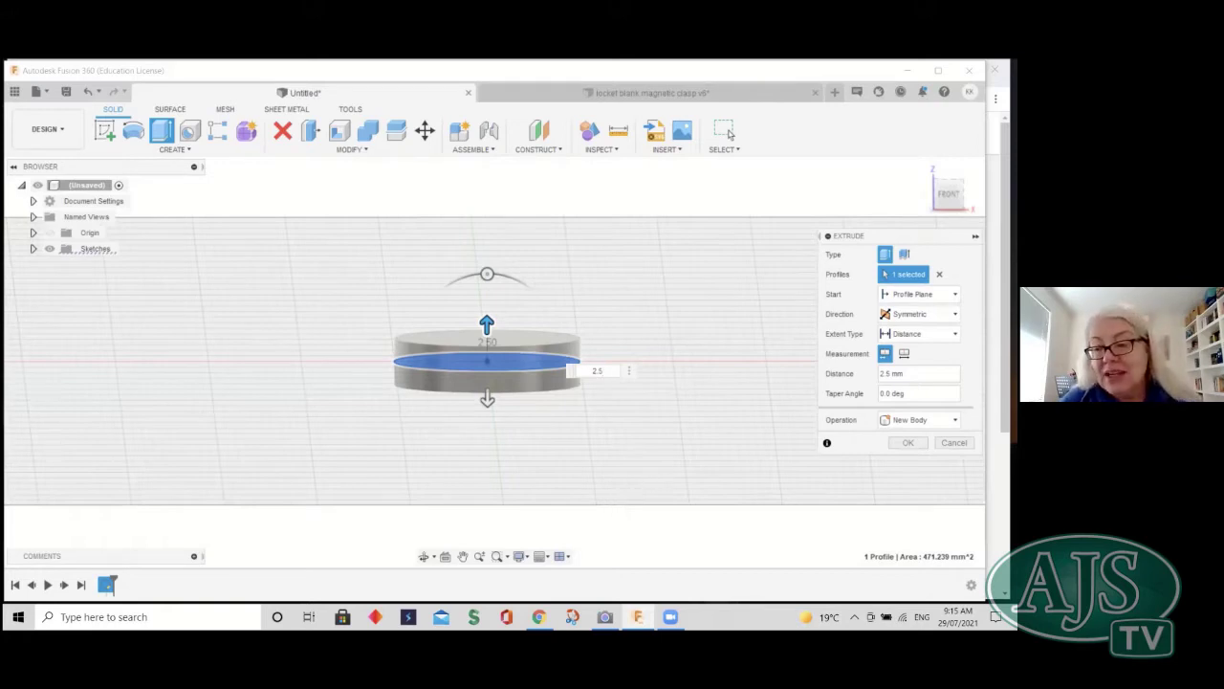
pyautogui.click(908, 443)
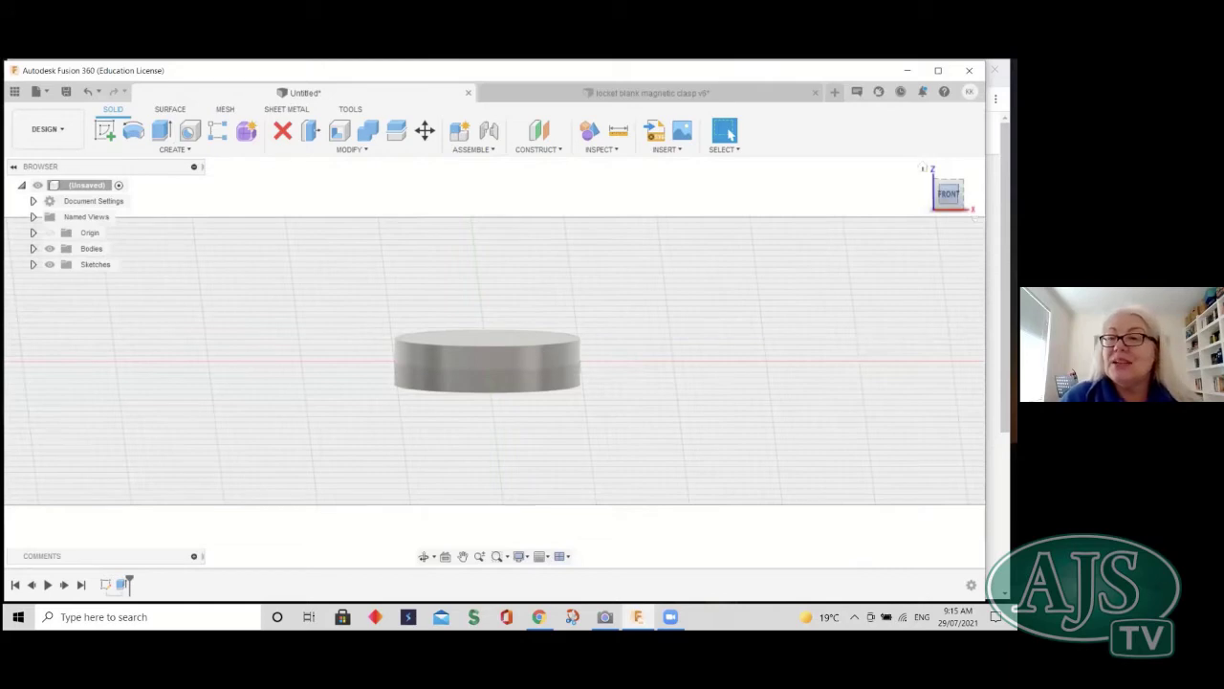
# - Fillet the upper and lower outer edges of the elliptical body together with a constant 2.4 mm radius
pyautogui.click(948, 193)
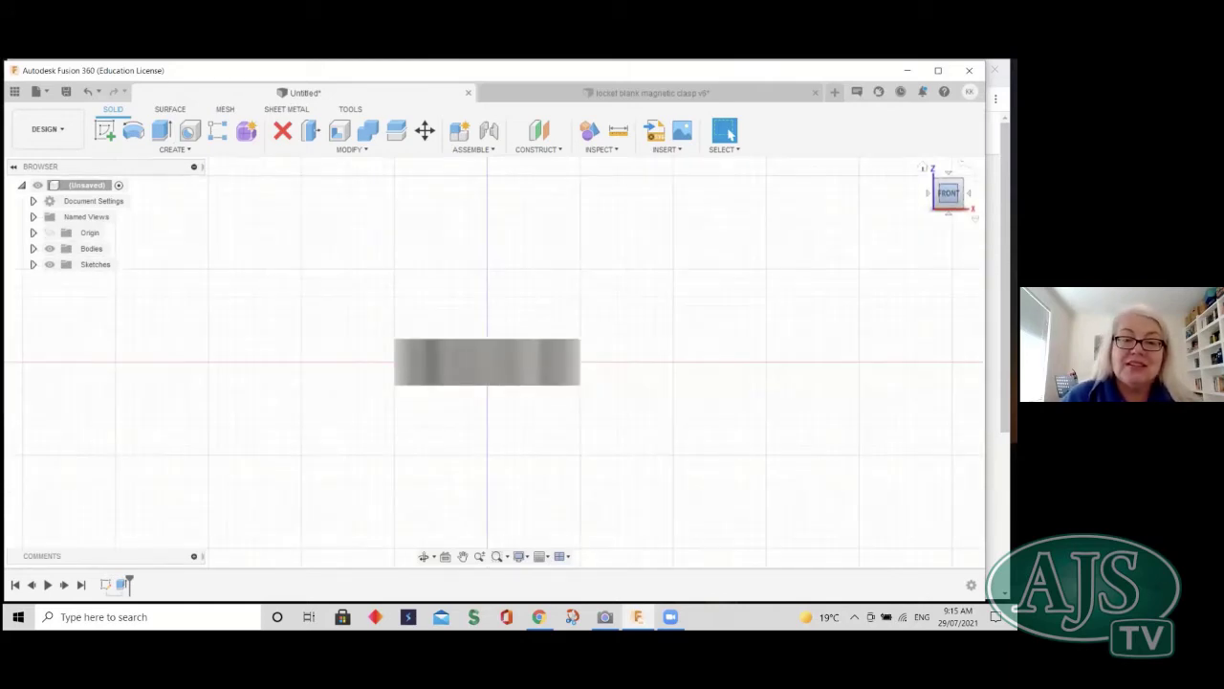
pyautogui.moveTo(948, 193); pyautogui.dragTo(947, 239)
pyautogui.moveTo(493, 479)
pyautogui.keyDown('shift'); pyautogui.mouseDown(button='middle')
pyautogui.moveTo(494, 343)
pyautogui.moveTo(507, 340)
pyautogui.moveTo(507, 382)
pyautogui.moveTo(448, 390)
pyautogui.moveTo(440, 438)
pyautogui.moveTo(439, 371)
pyautogui.moveTo(705, 281)
pyautogui.moveTo(694, 279)
pyautogui.mouseUp(button='middle'); pyautogui.keyUp('shift')
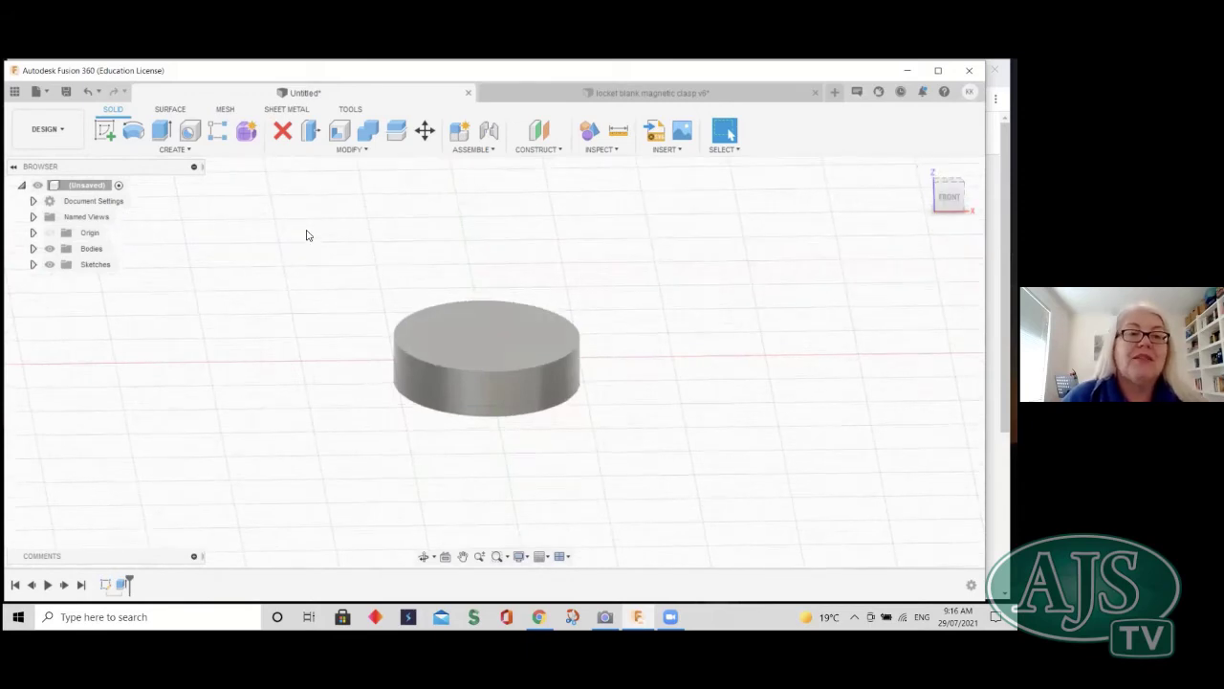
pyautogui.click(328, 152)
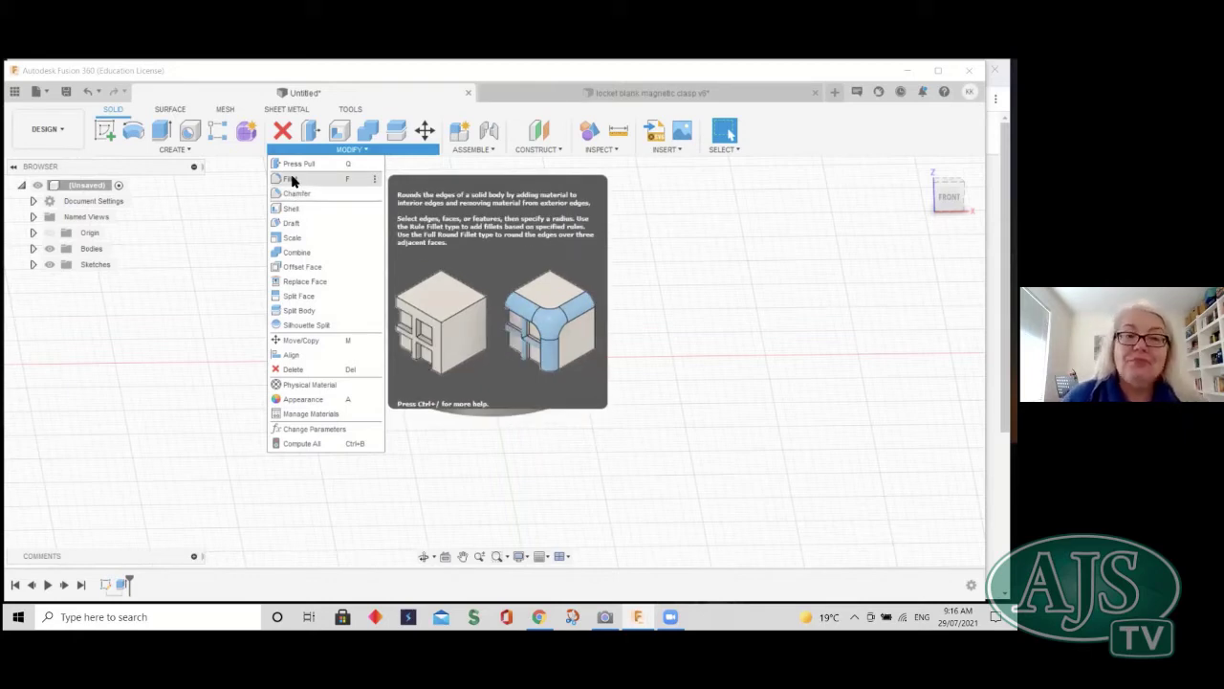
pyautogui.click(293, 180)
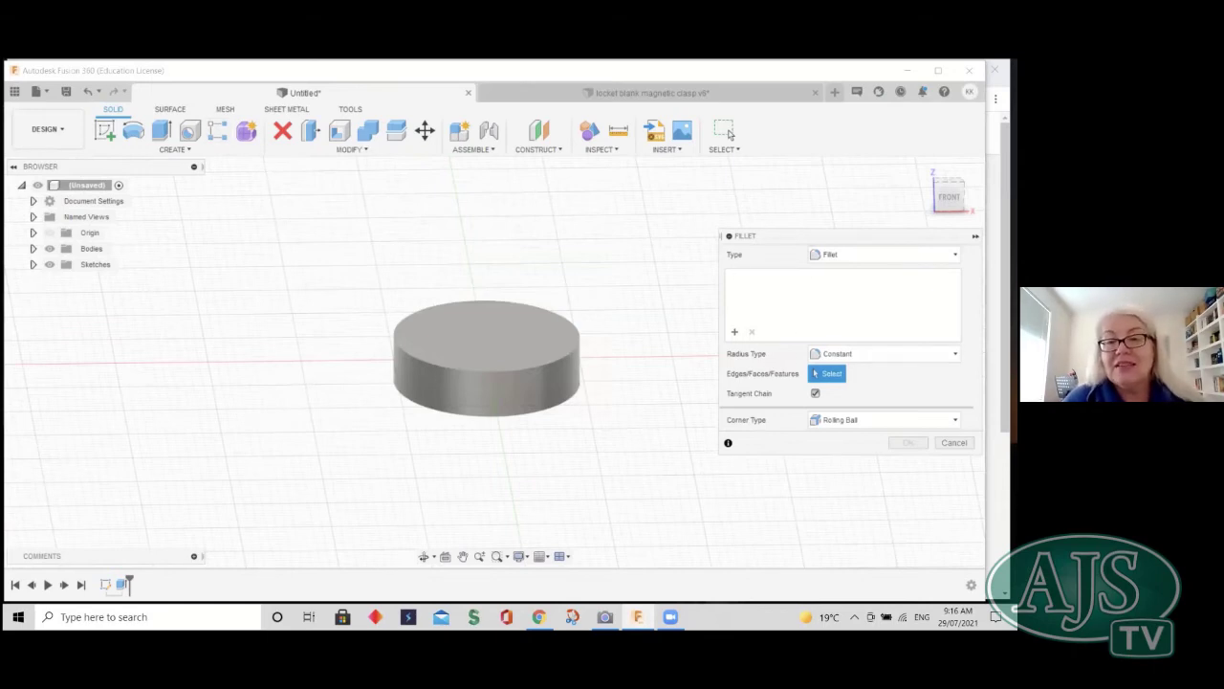
pyautogui.click(557, 359)
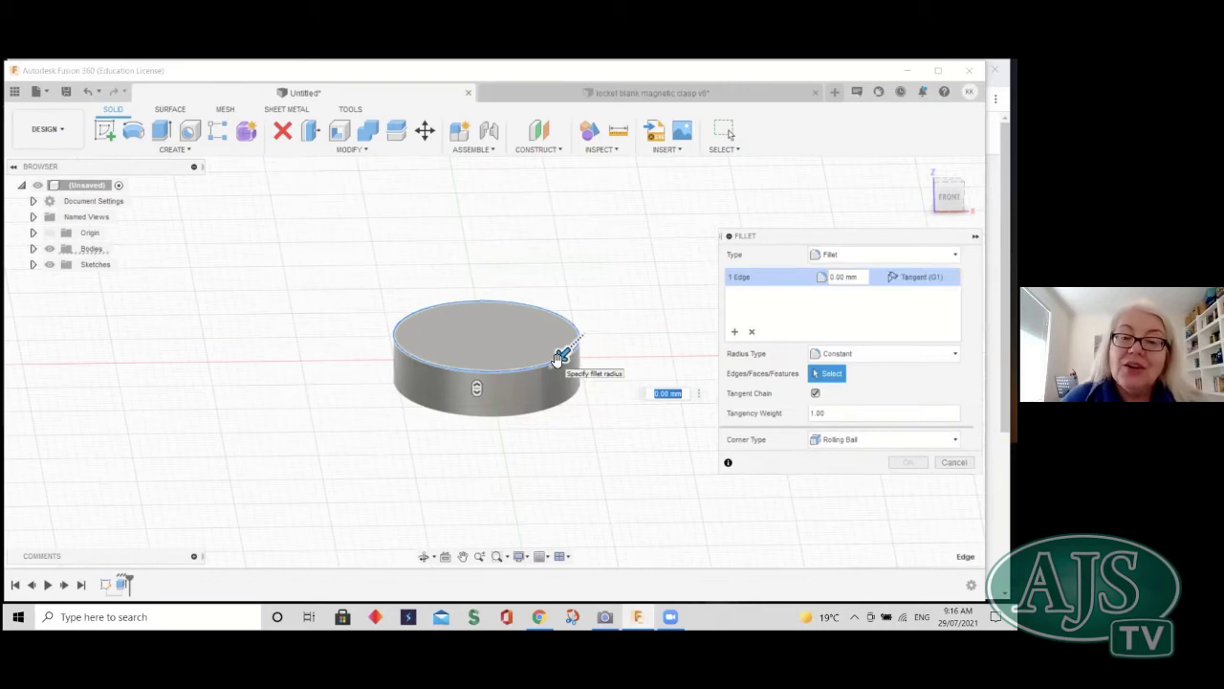
pyautogui.click(555, 413)
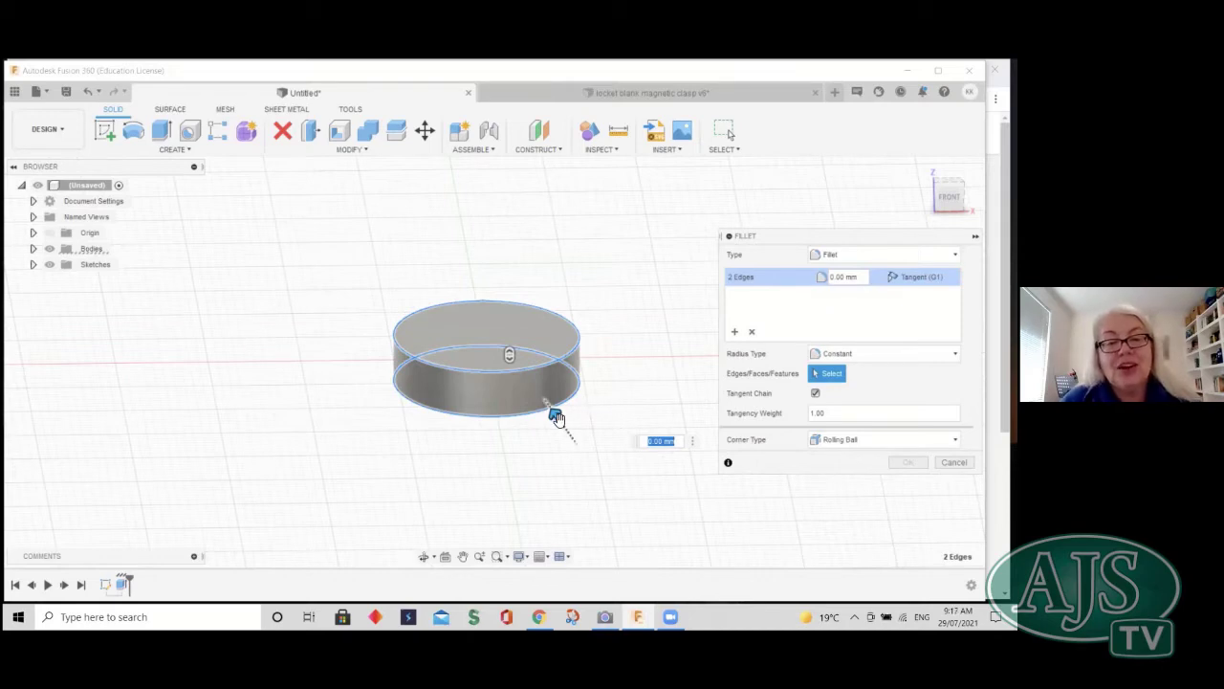
pyautogui.moveTo(558, 415)
pyautogui.mouseDown()
pyautogui.moveTo(545, 401)
pyautogui.moveTo(551, 410)
pyautogui.mouseUp()
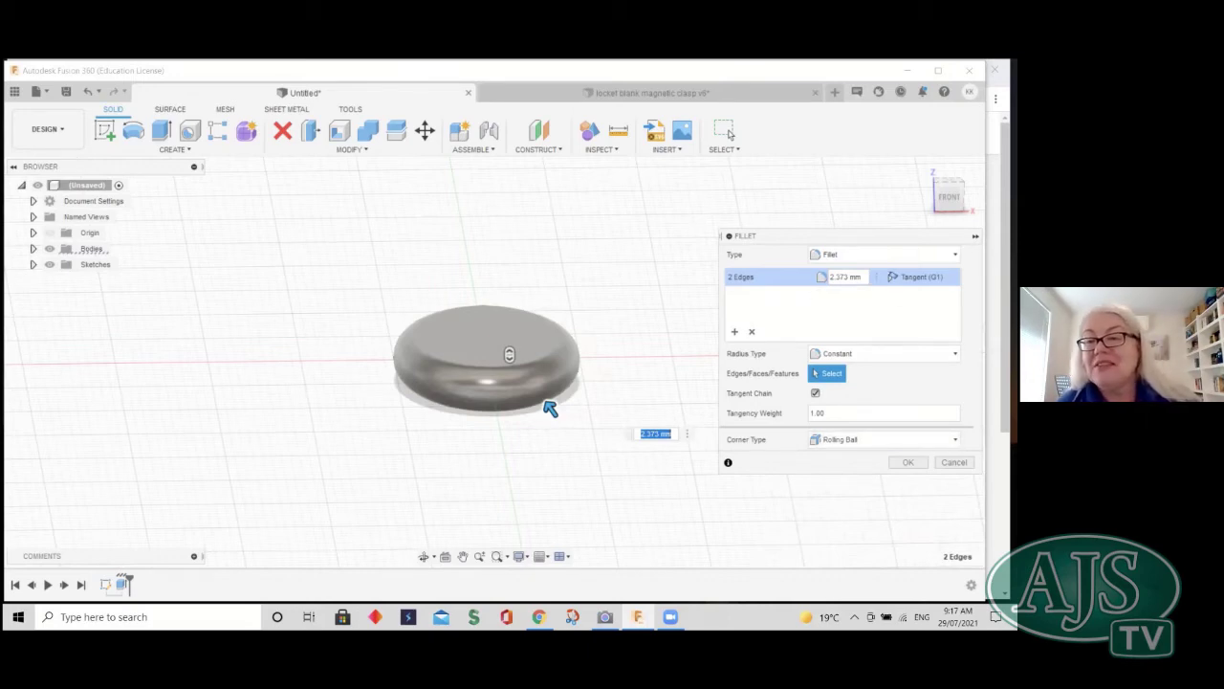
pyautogui.click(836, 277)
pyautogui.moveTo(836, 276); pyautogui.dragTo(849, 276)
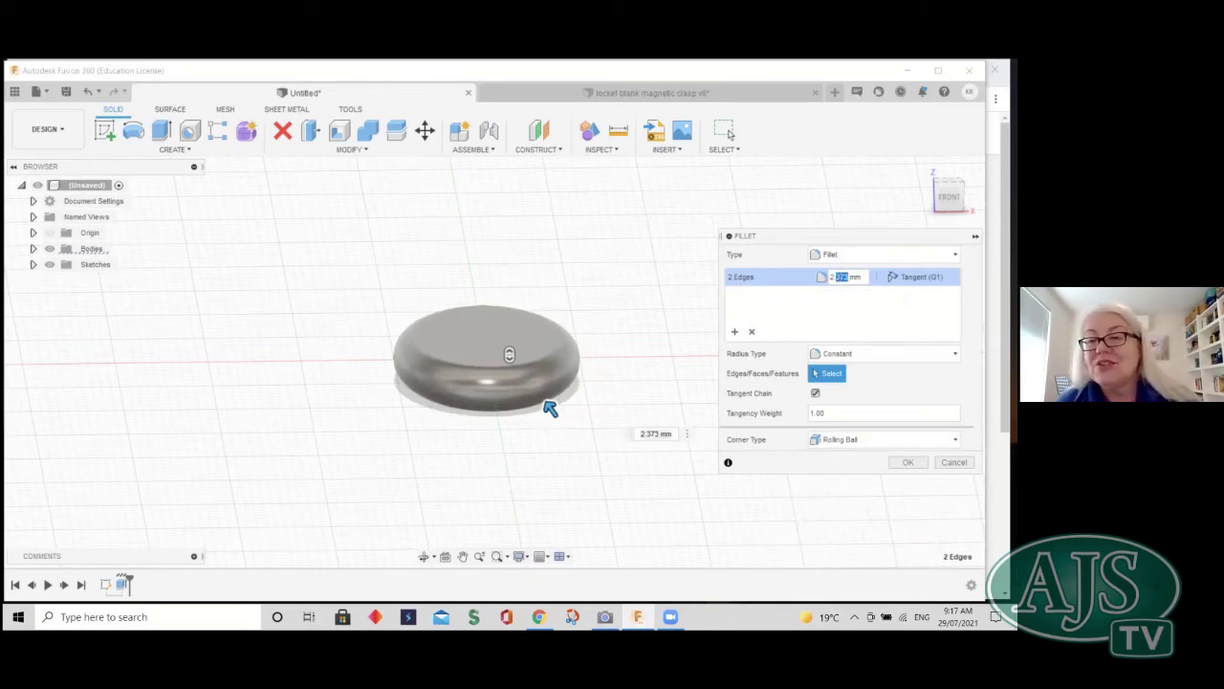
pyautogui.write('.4')
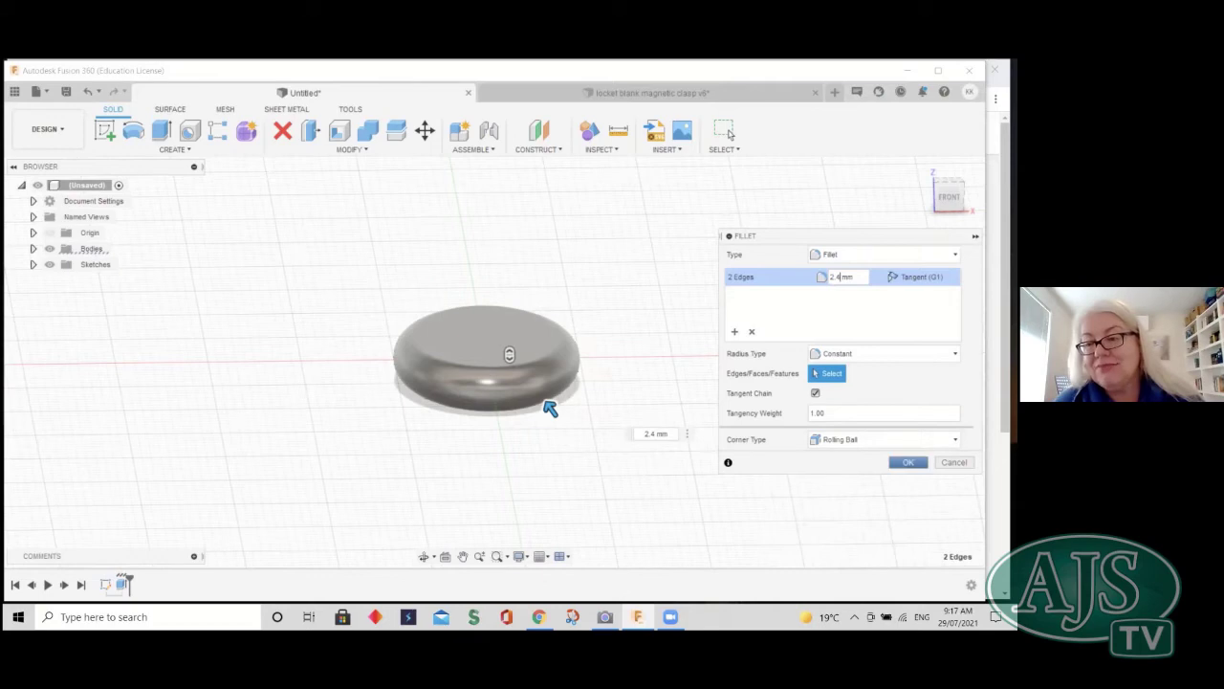
pyautogui.press('Return')
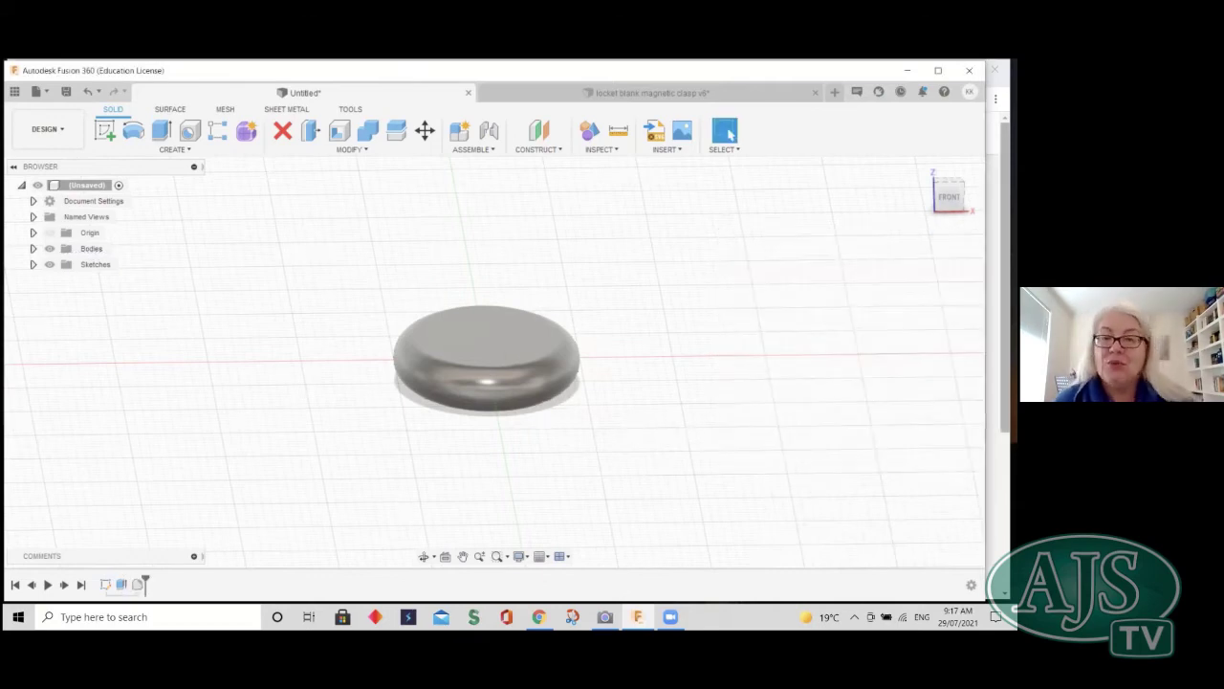
# - Shell the whole rounded body to the inside with a wall thickness of 1 mm
pyautogui.moveTo(489, 356)
pyautogui.keyDown('shift'); pyautogui.mouseDown(button='middle')
pyautogui.moveTo(494, 379)
pyautogui.moveTo(493, 359)
pyautogui.moveTo(404, 347)
pyautogui.moveTo(433, 354)
pyautogui.moveTo(563, 292)
pyautogui.moveTo(563, 323)
pyautogui.mouseUp(button='middle'); pyautogui.keyUp('shift')
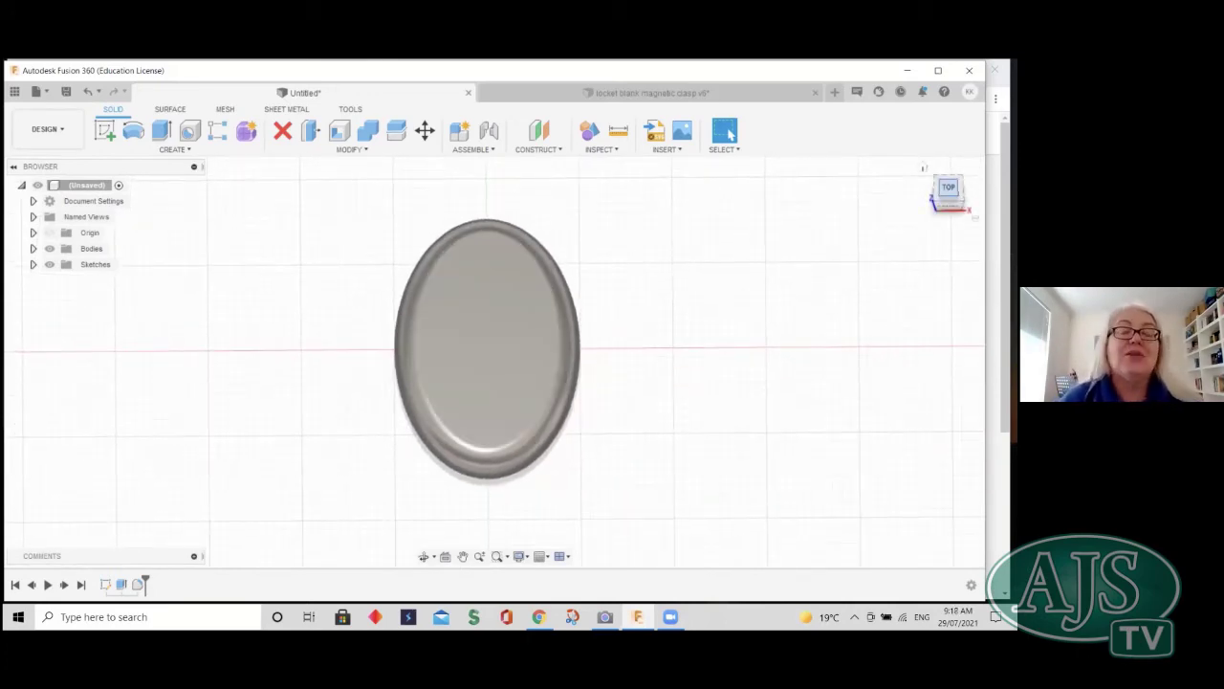
pyautogui.keyDown('shift'); pyautogui.moveTo(493, 361); pyautogui.dragTo(493, 294, button='middle'); pyautogui.keyUp('shift')
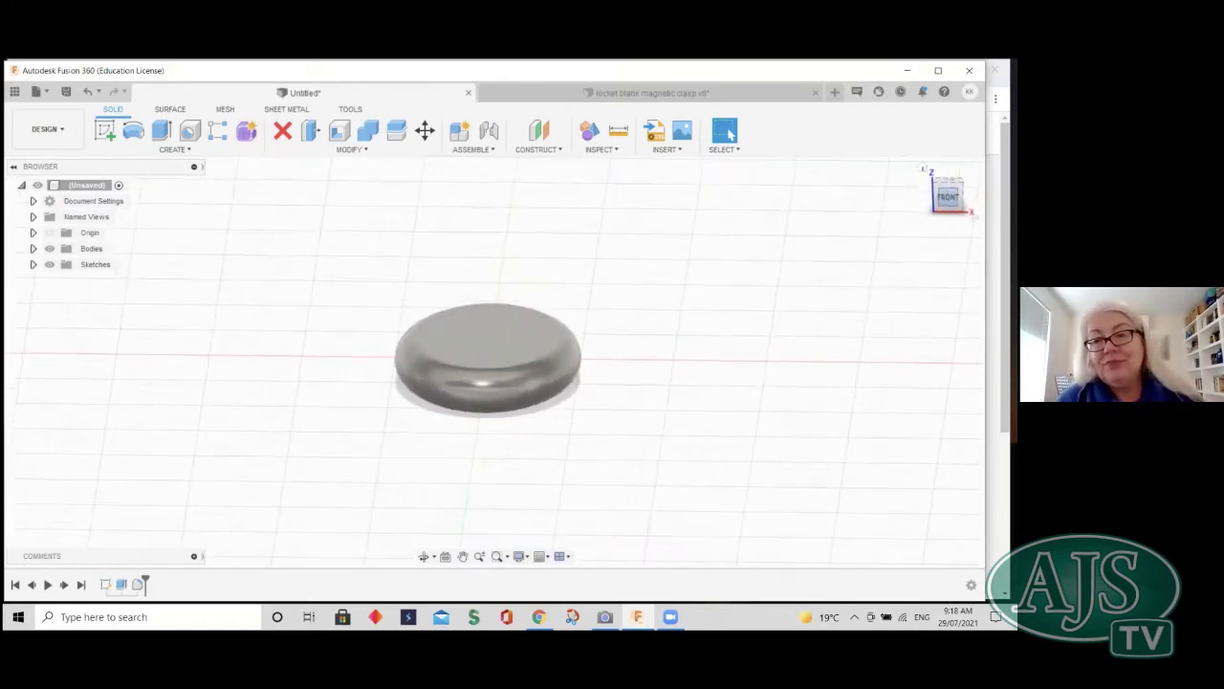
pyautogui.keyDown('shift'); pyautogui.moveTo(494, 357); pyautogui.dragTo(481, 367, button='middle'); pyautogui.keyUp('shift')
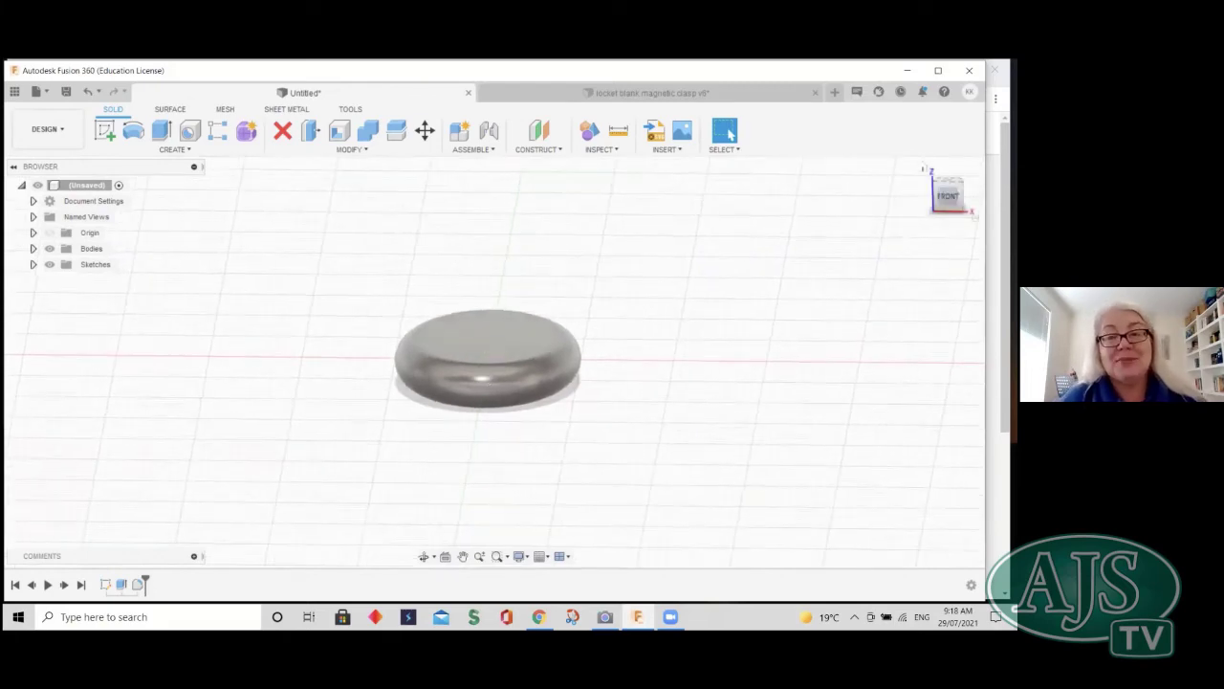
pyautogui.click(947, 196)
pyautogui.click(948, 195)
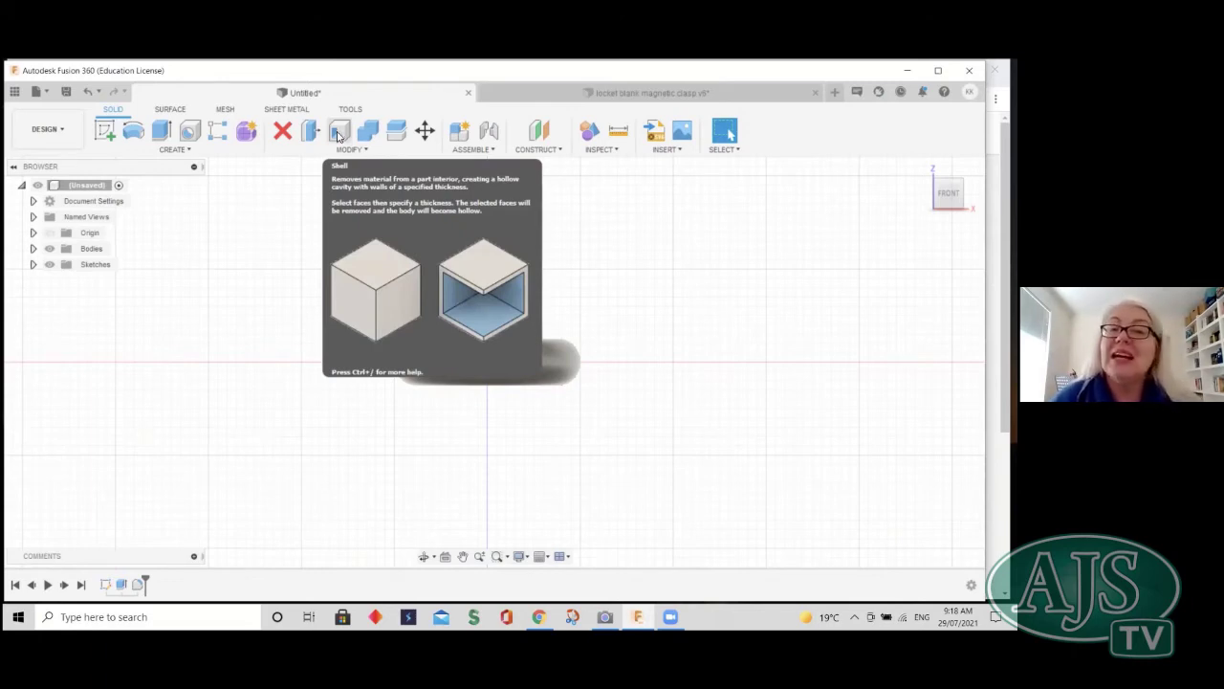
pyautogui.click(338, 134)
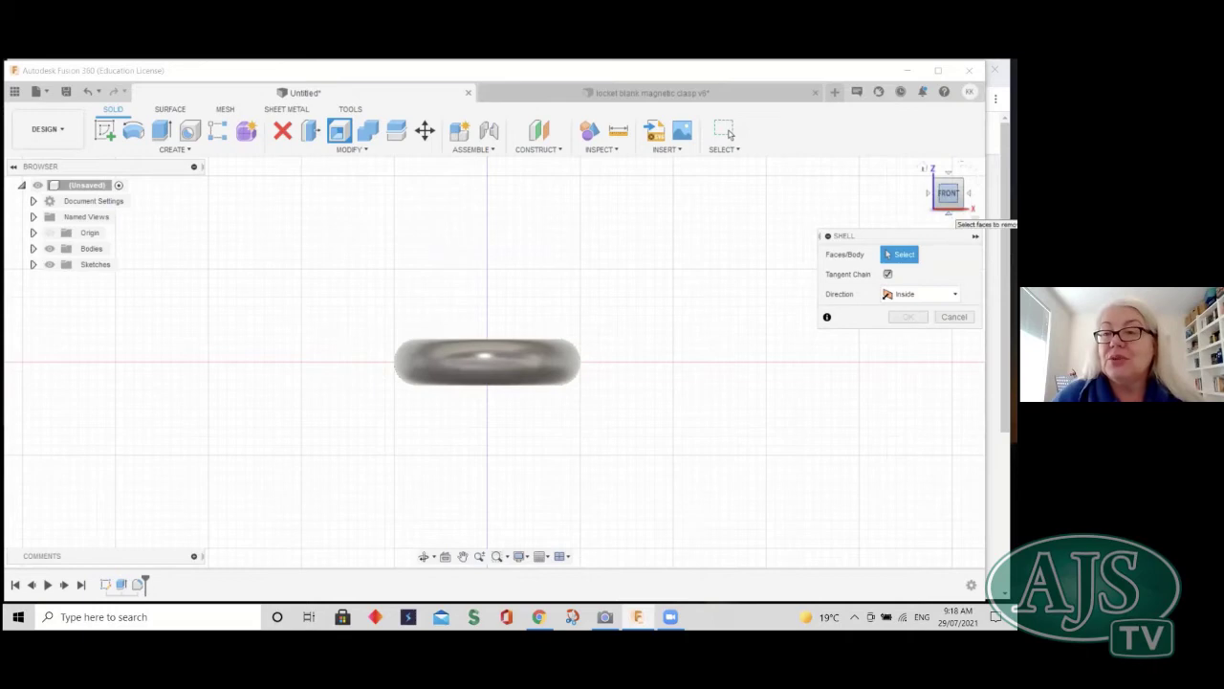
pyautogui.moveTo(949, 196); pyautogui.dragTo(949, 212)
pyautogui.moveTo(494, 362)
pyautogui.keyDown('shift'); pyautogui.mouseDown(button='middle')
pyautogui.moveTo(502, 407)
pyautogui.moveTo(499, 340)
pyautogui.mouseUp(button='middle'); pyautogui.keyUp('shift')
pyautogui.click(498, 341)
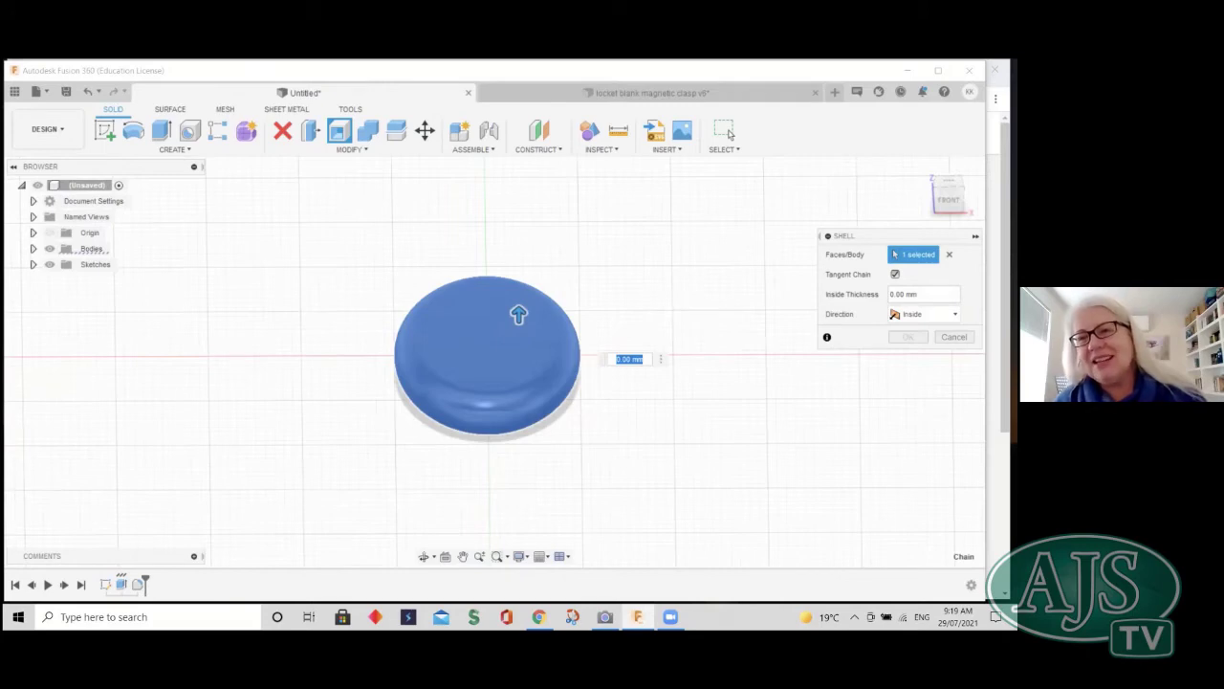
pyautogui.click(891, 294)
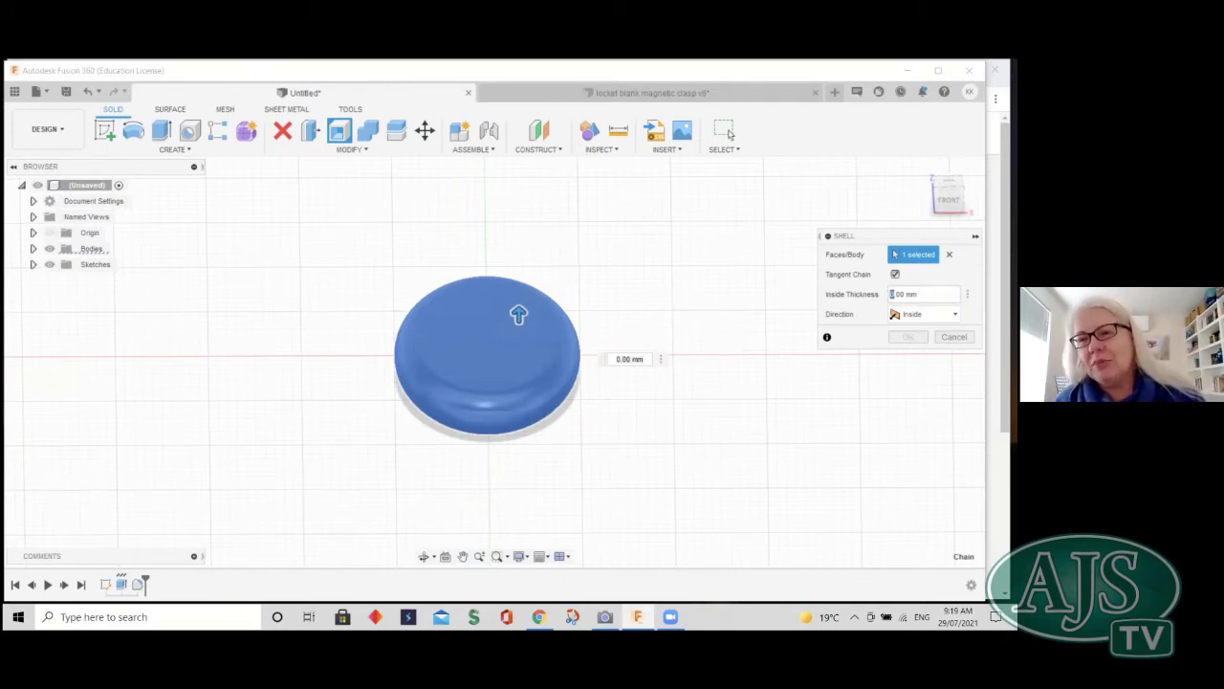
pyautogui.write('1')
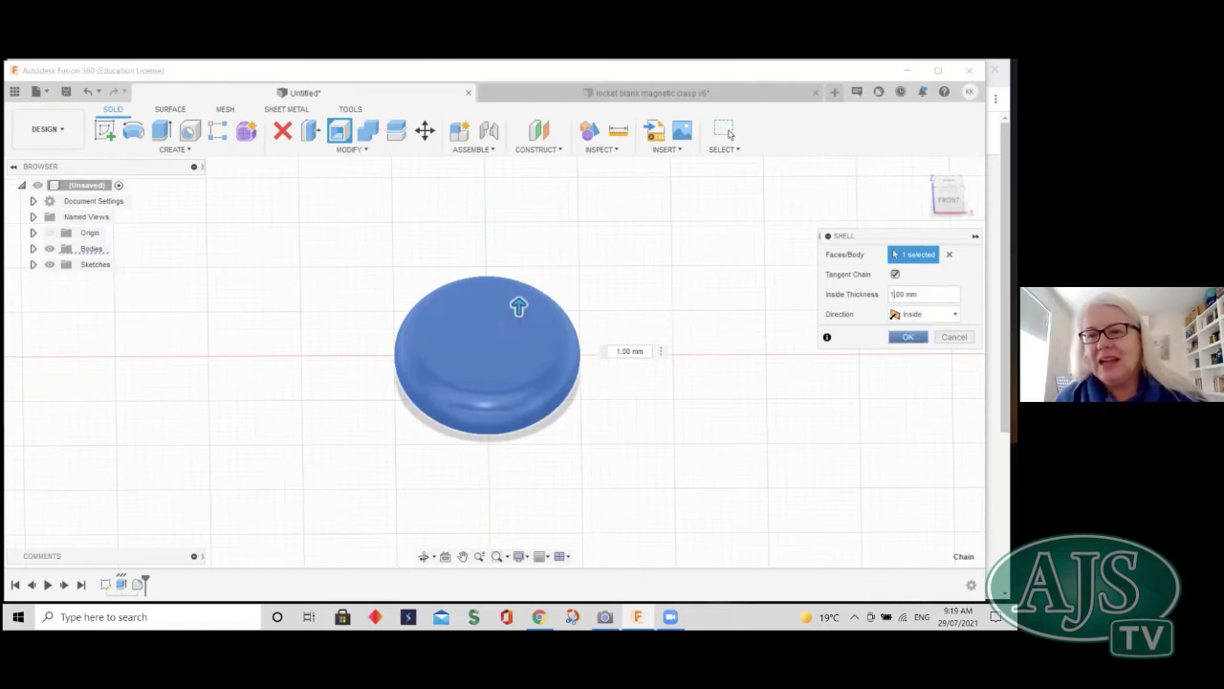
pyautogui.press('Return')
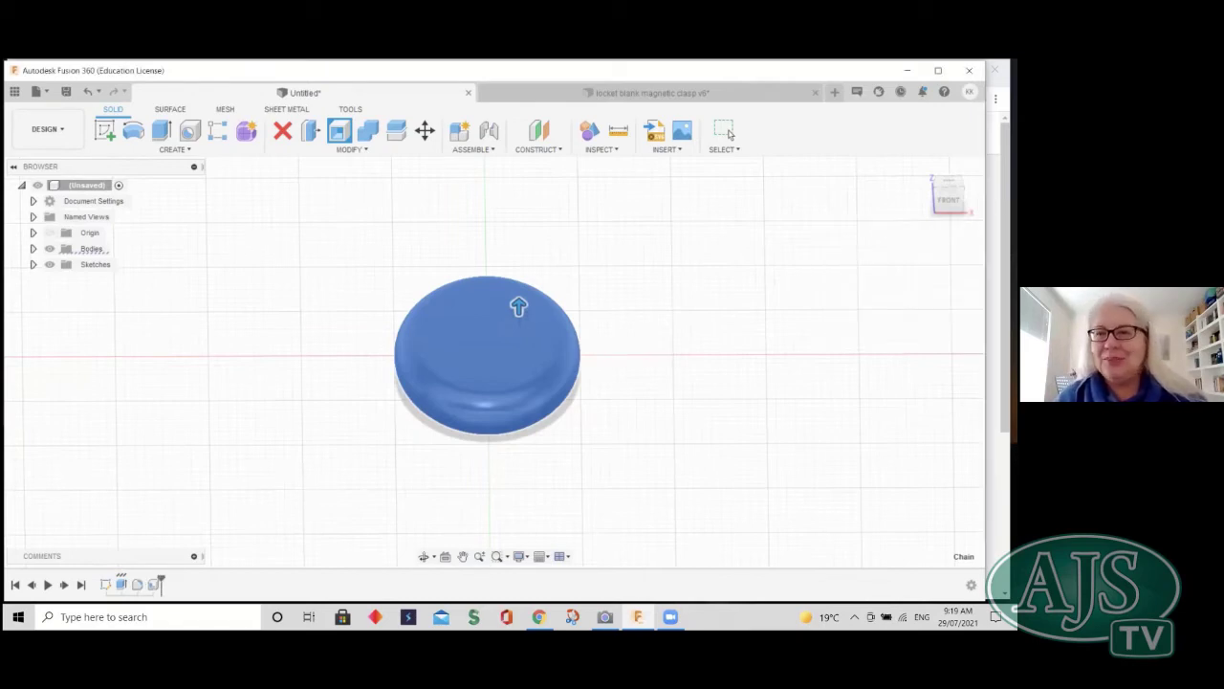
# - Create a section analysis through the body on the XZ plane at 0 mm to inspect the hollow, and hide the analysis
pyautogui.moveTo(949, 201); pyautogui.dragTo(949, 191)
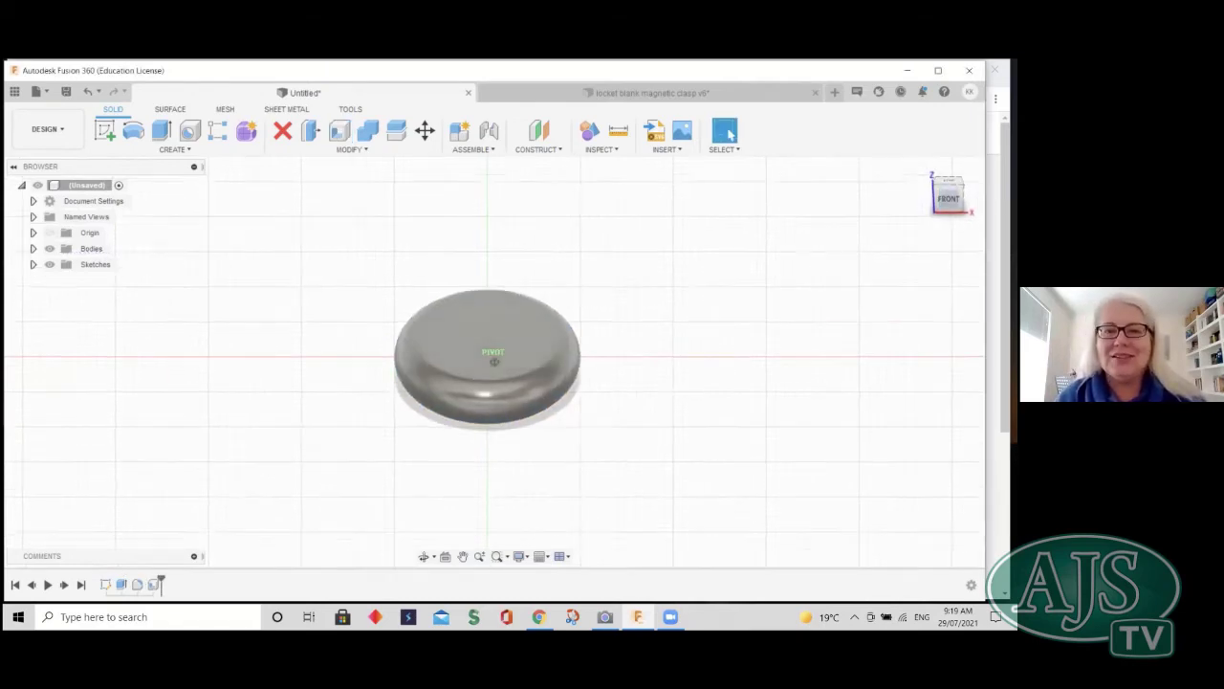
pyautogui.keyDown('shift'); pyautogui.moveTo(494, 361); pyautogui.dragTo(494, 350, button='middle'); pyautogui.keyUp('shift')
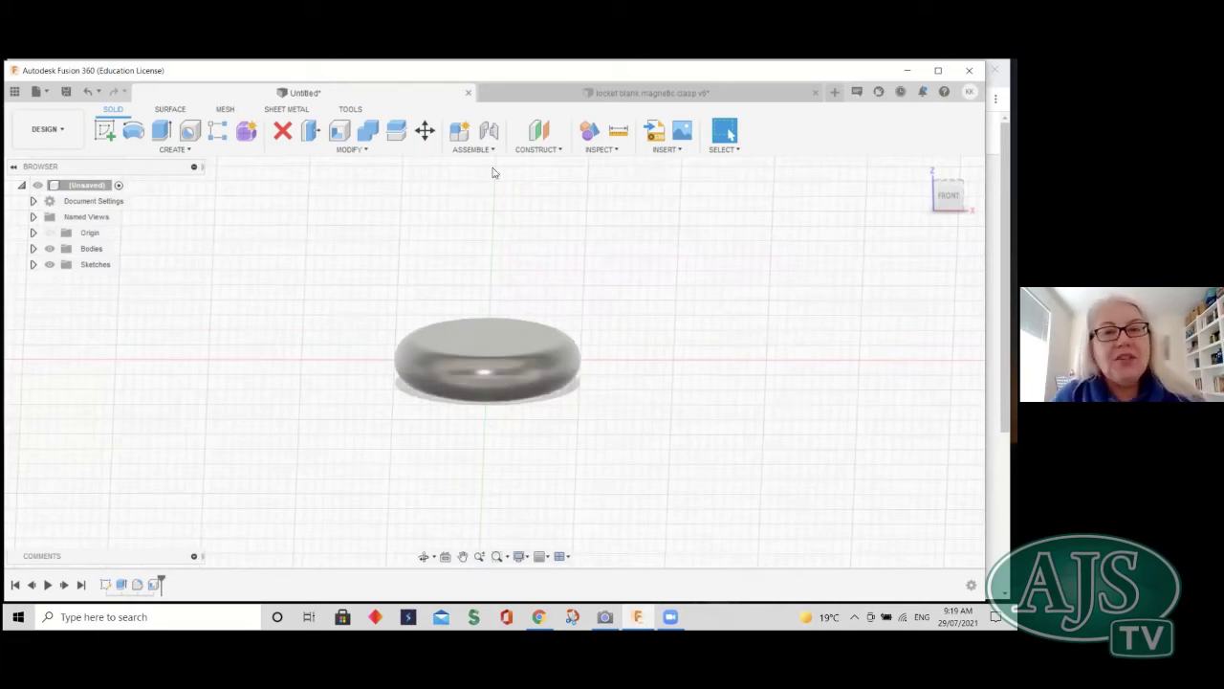
pyautogui.click(602, 151)
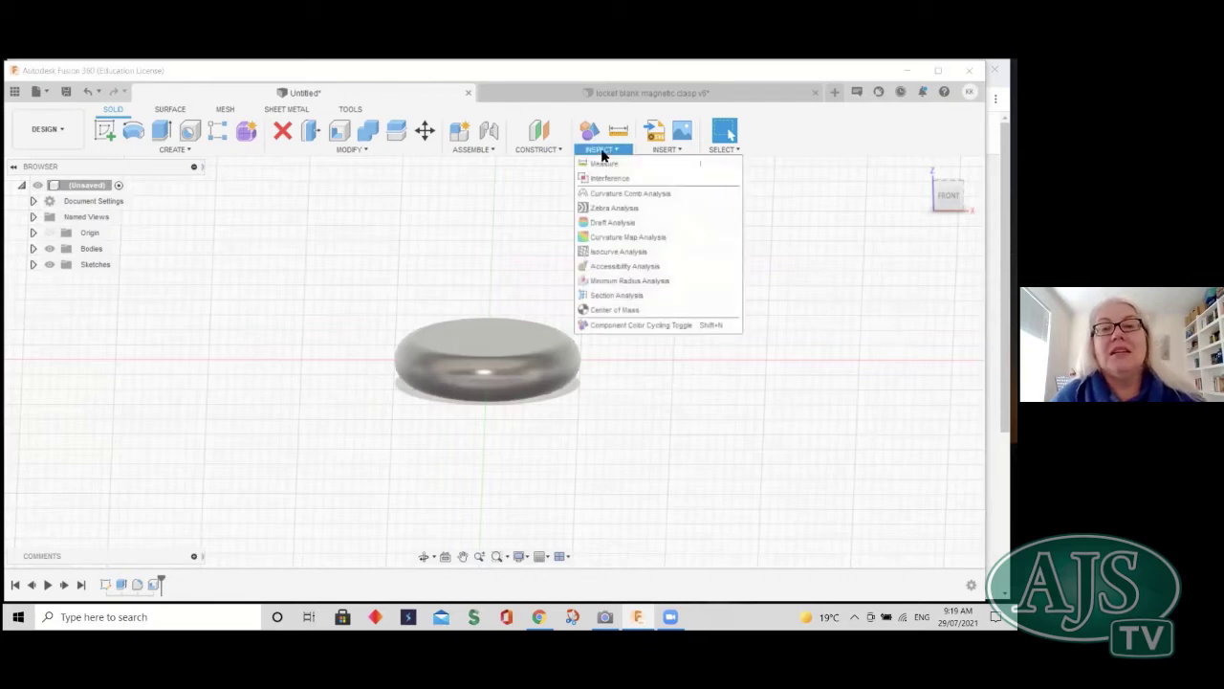
pyautogui.click(617, 297)
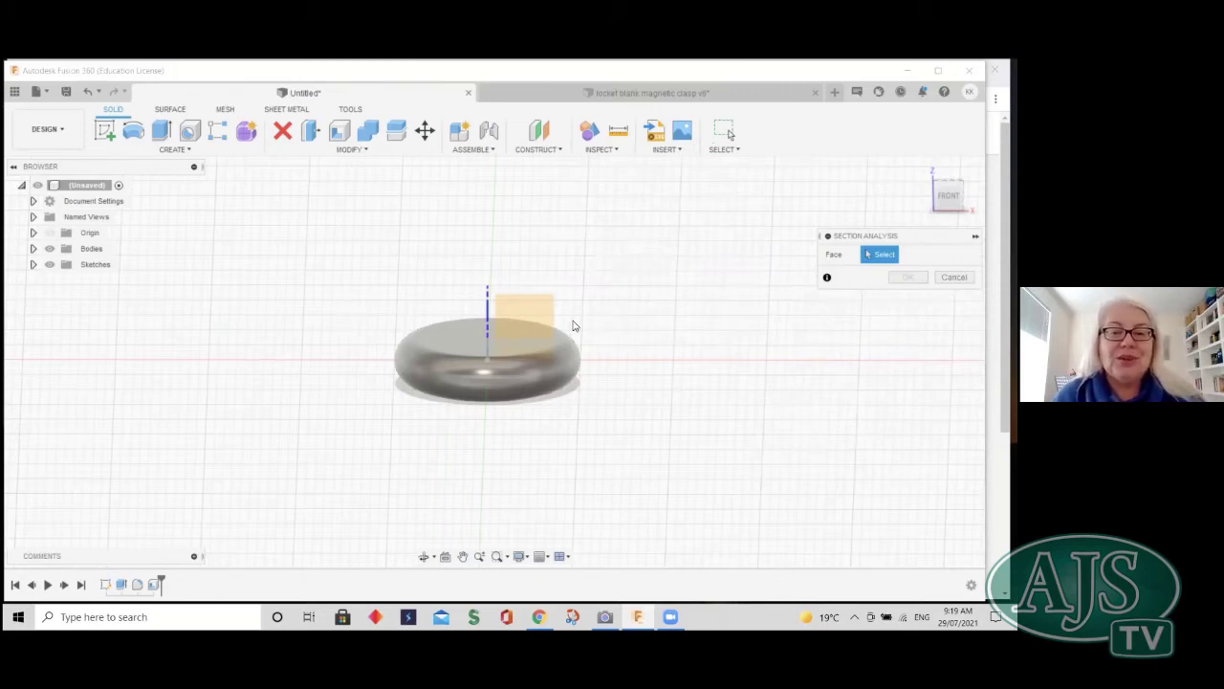
pyautogui.click(540, 321)
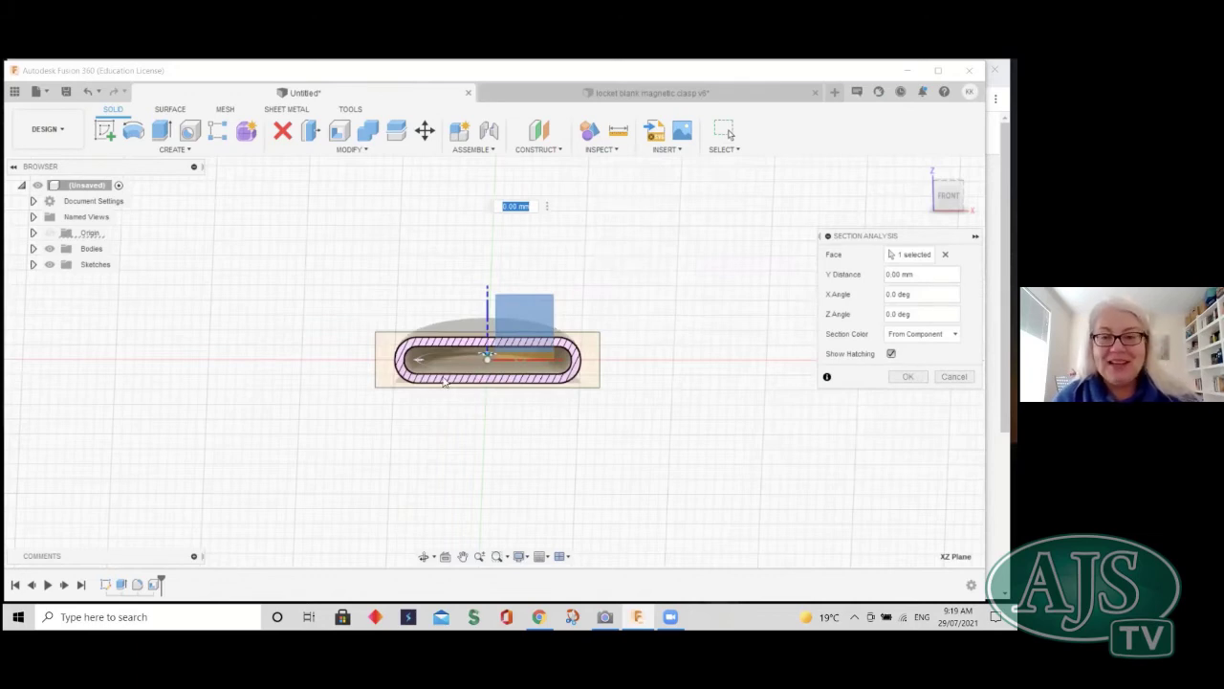
pyautogui.scroll(5, 574, 418)
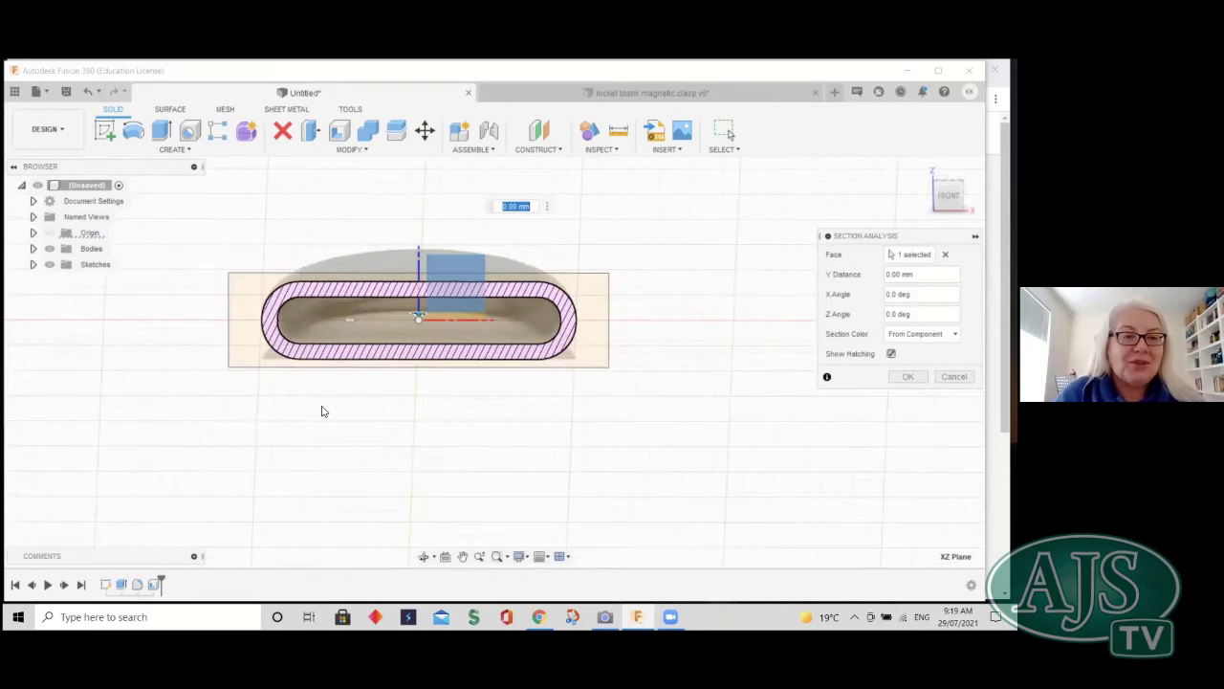
pyautogui.scroll(3, 287, 402)
pyautogui.scroll(2, 335, 292)
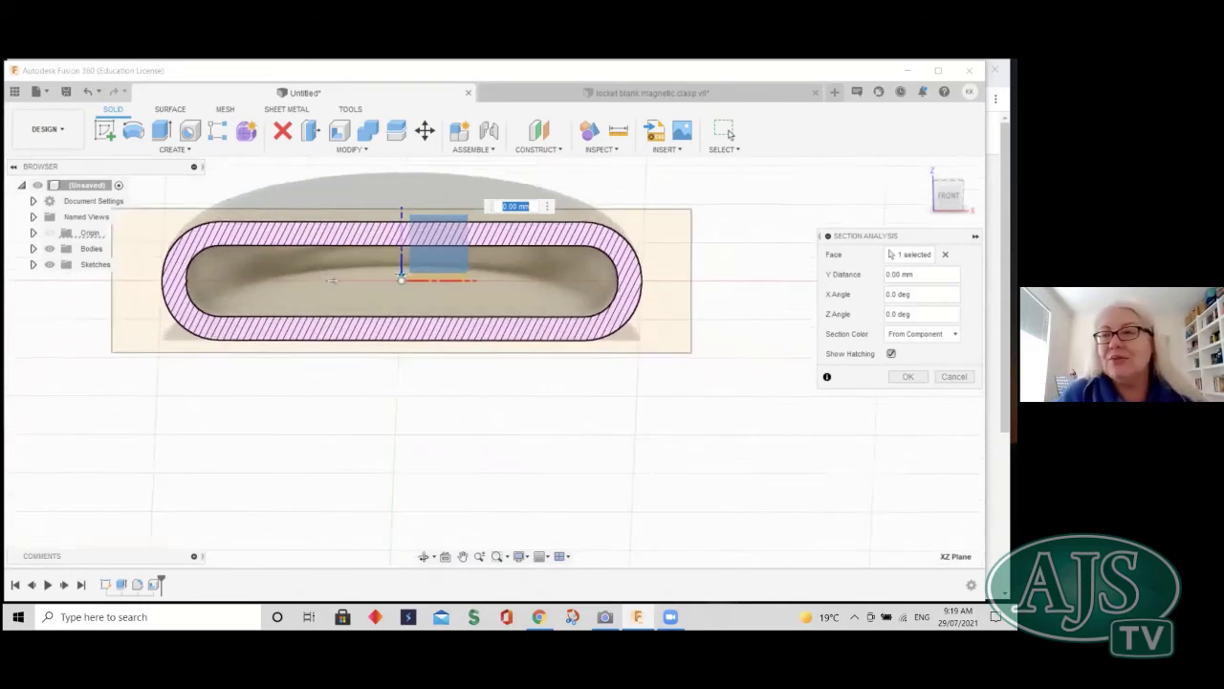
pyautogui.scroll(2, 333, 280)
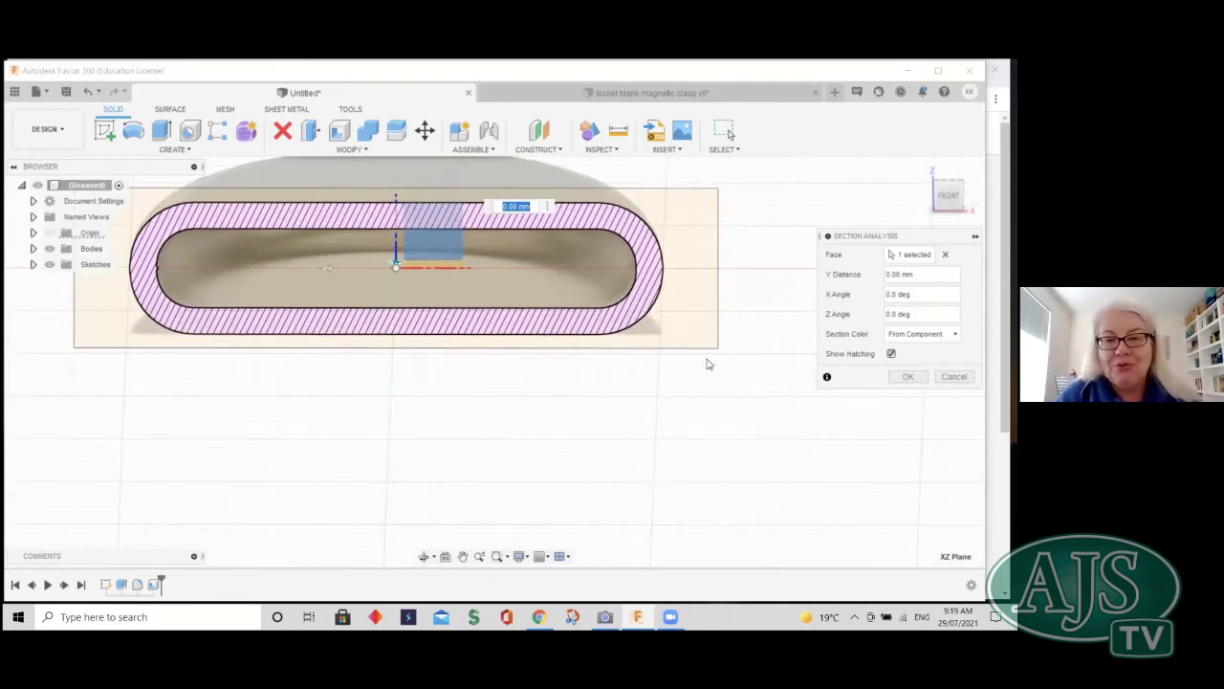
pyautogui.click(603, 375)
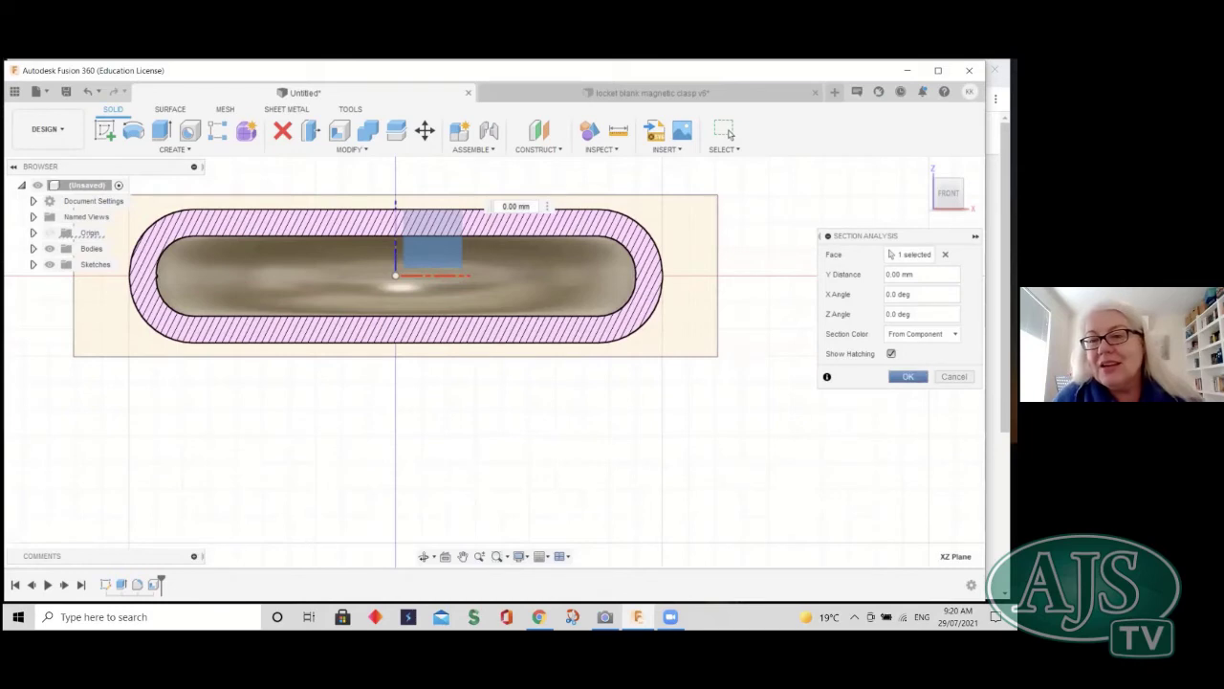
pyautogui.press('Return')
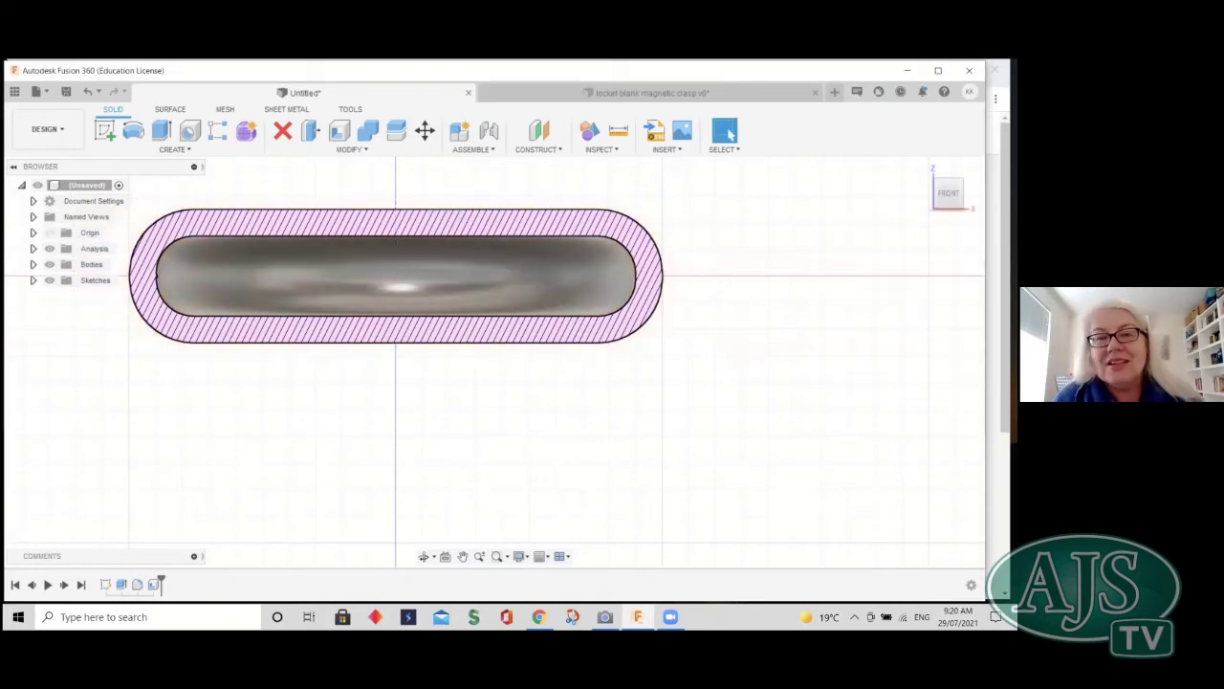
pyautogui.click(49, 250)
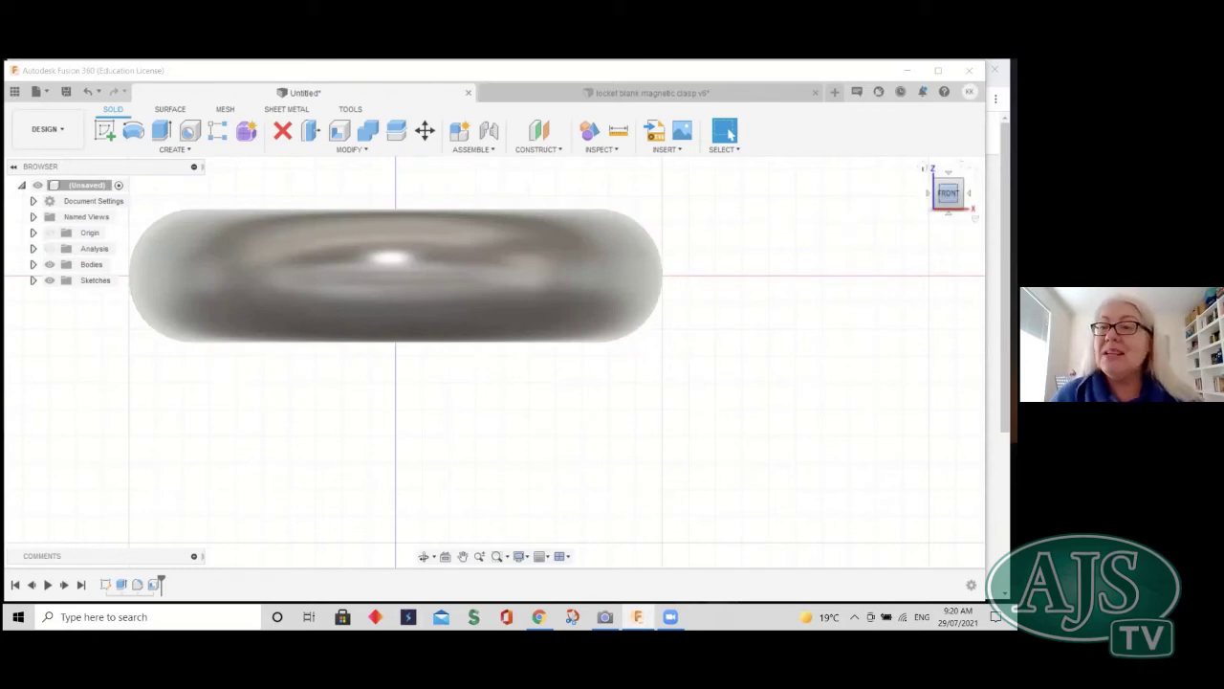
# - Split the hollow oval body into two halves using the horizontal origin plane through its mid-height, hiding the body temporarily to reach the plane
pyautogui.moveTo(948, 194); pyautogui.dragTo(947, 210)
pyautogui.keyDown('shift'); pyautogui.moveTo(493, 382); pyautogui.dragTo(492, 435, button='middle'); pyautogui.keyUp('shift')
pyautogui.moveTo(948, 213); pyautogui.dragTo(948, 197)
pyautogui.scroll(-4, 820, 267)
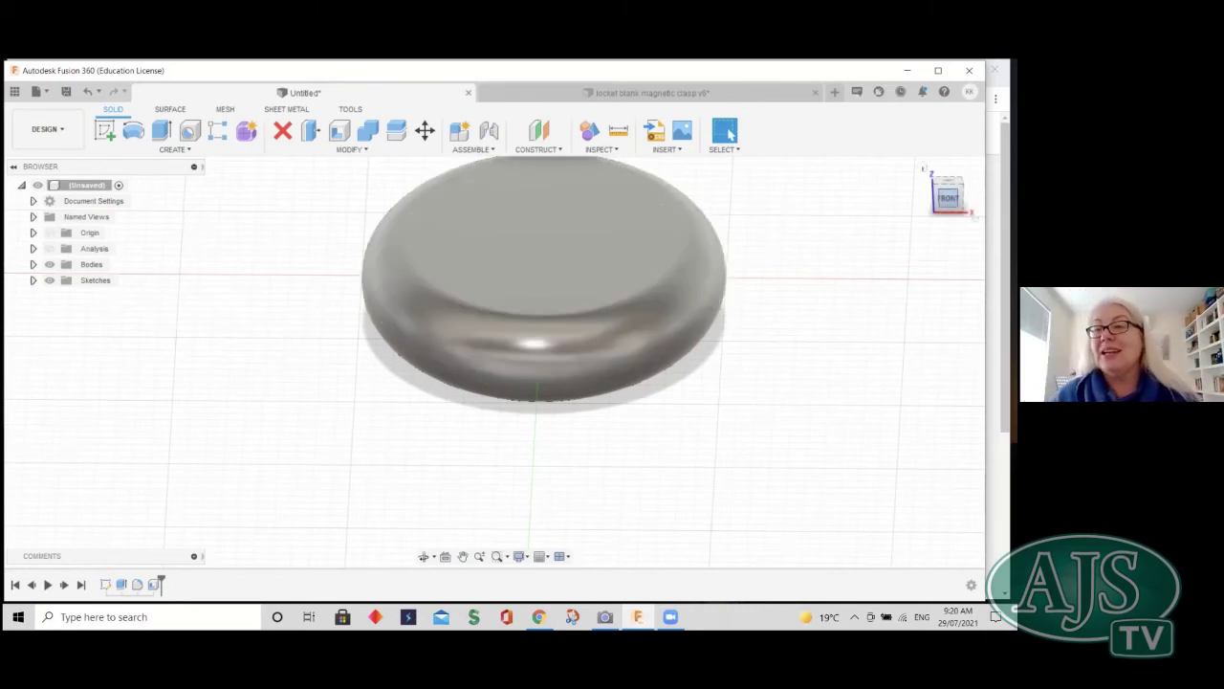
pyautogui.moveTo(282, 367)
pyautogui.keyDown('shift'); pyautogui.mouseDown(button='middle')
pyautogui.moveTo(282, 457)
pyautogui.moveTo(292, 454)
pyautogui.mouseUp(button='middle'); pyautogui.keyUp('shift')
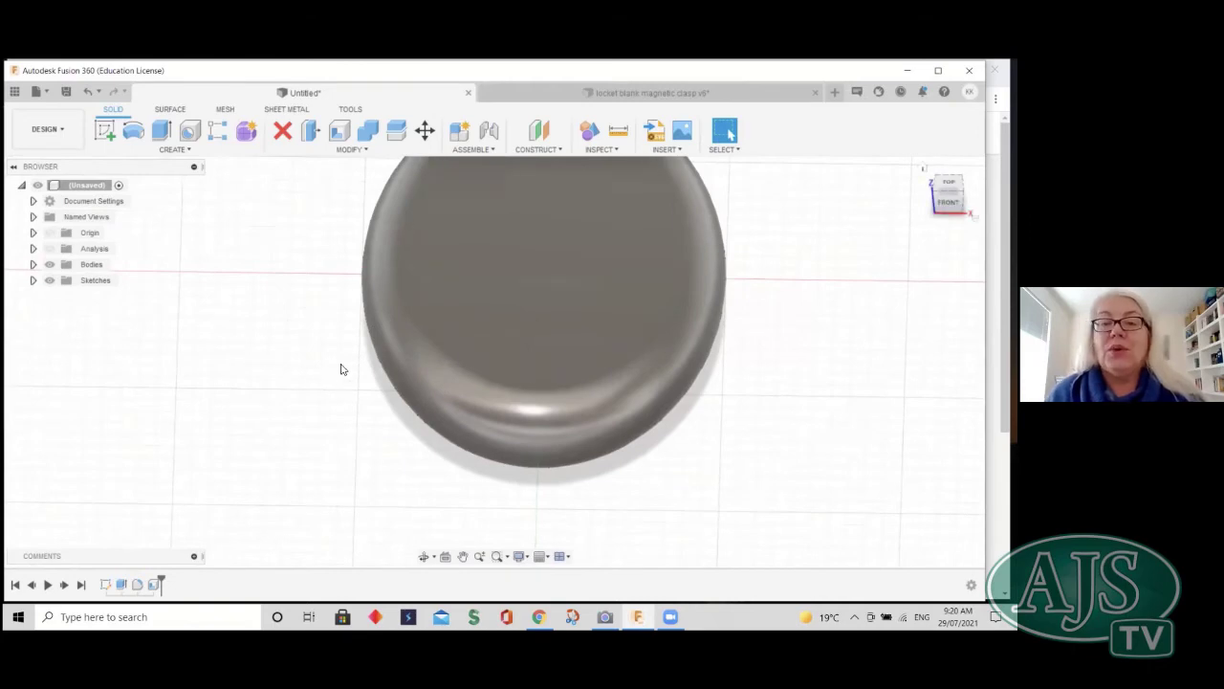
pyautogui.click(395, 132)
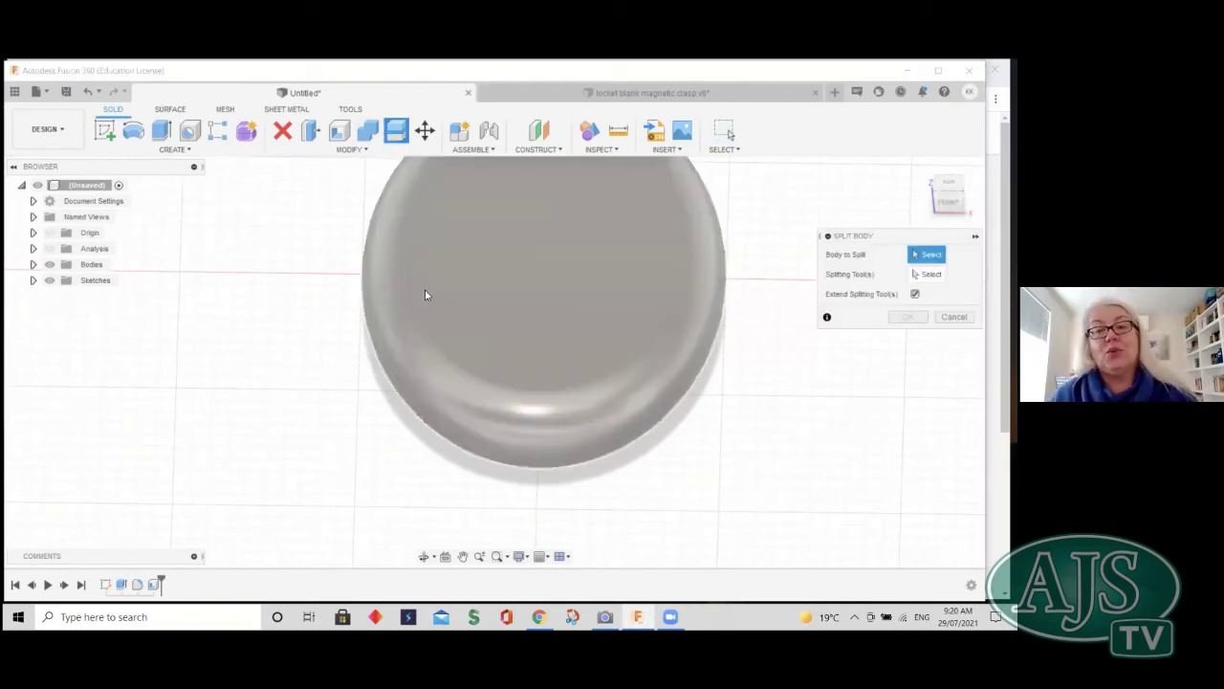
pyautogui.click(426, 291)
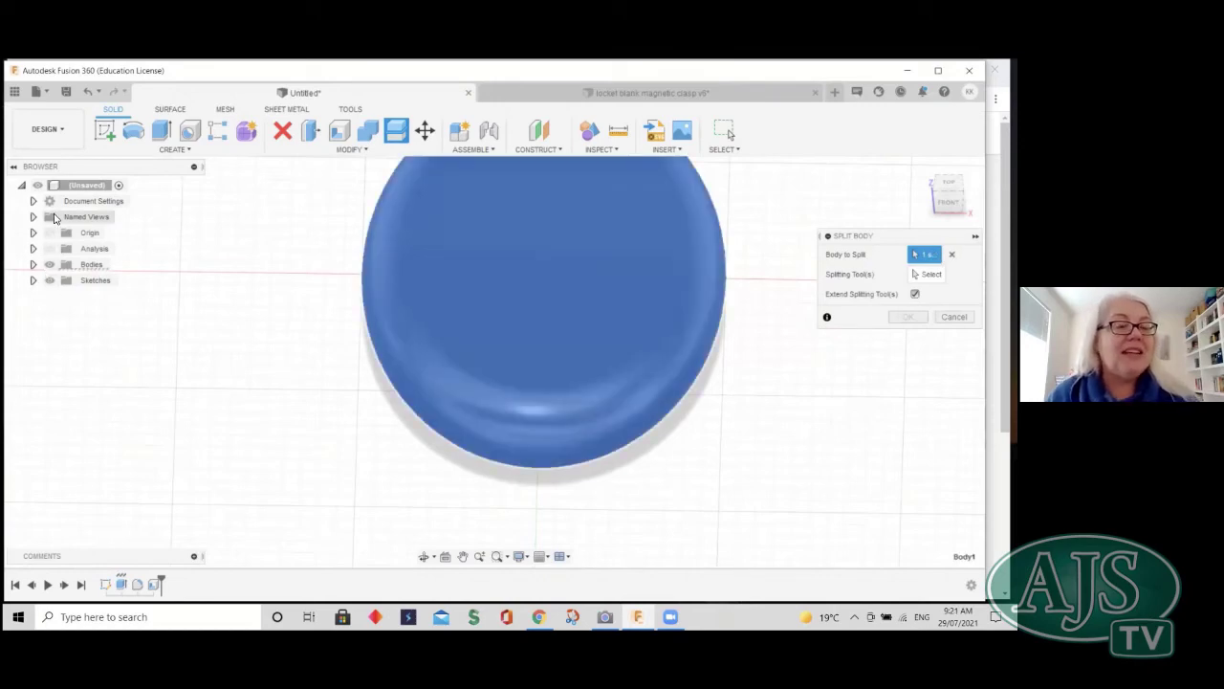
pyautogui.click(34, 265)
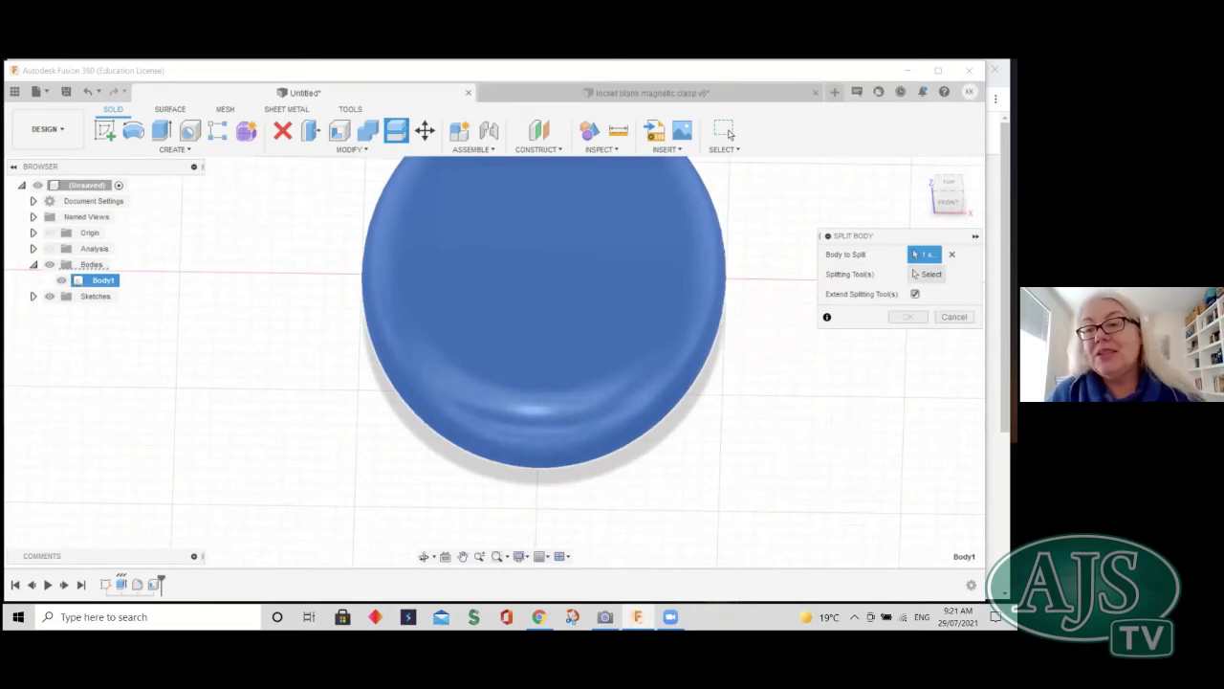
pyautogui.click(925, 274)
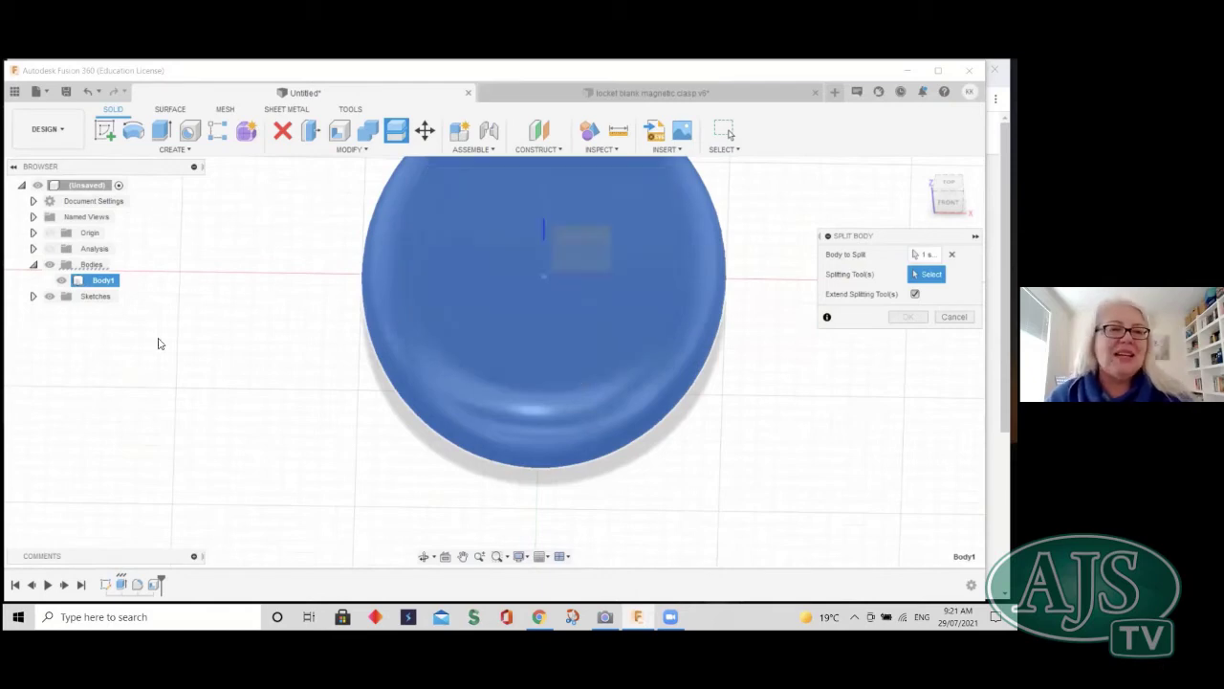
pyautogui.click(62, 280)
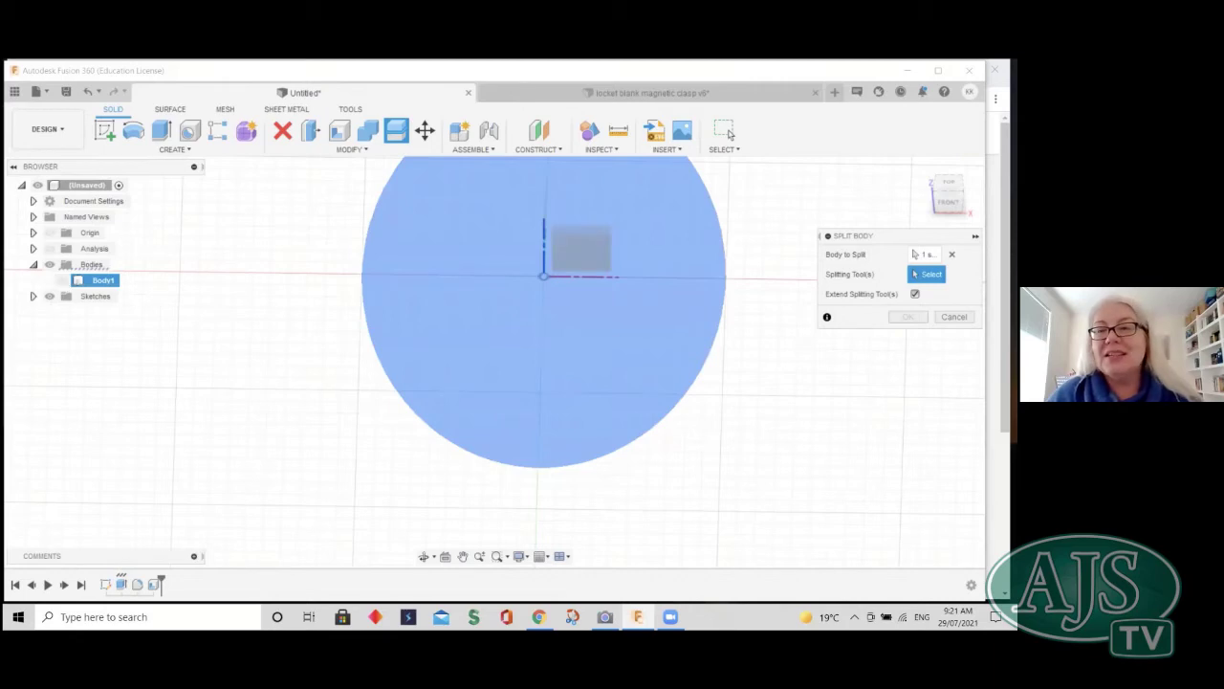
pyautogui.click(970, 206)
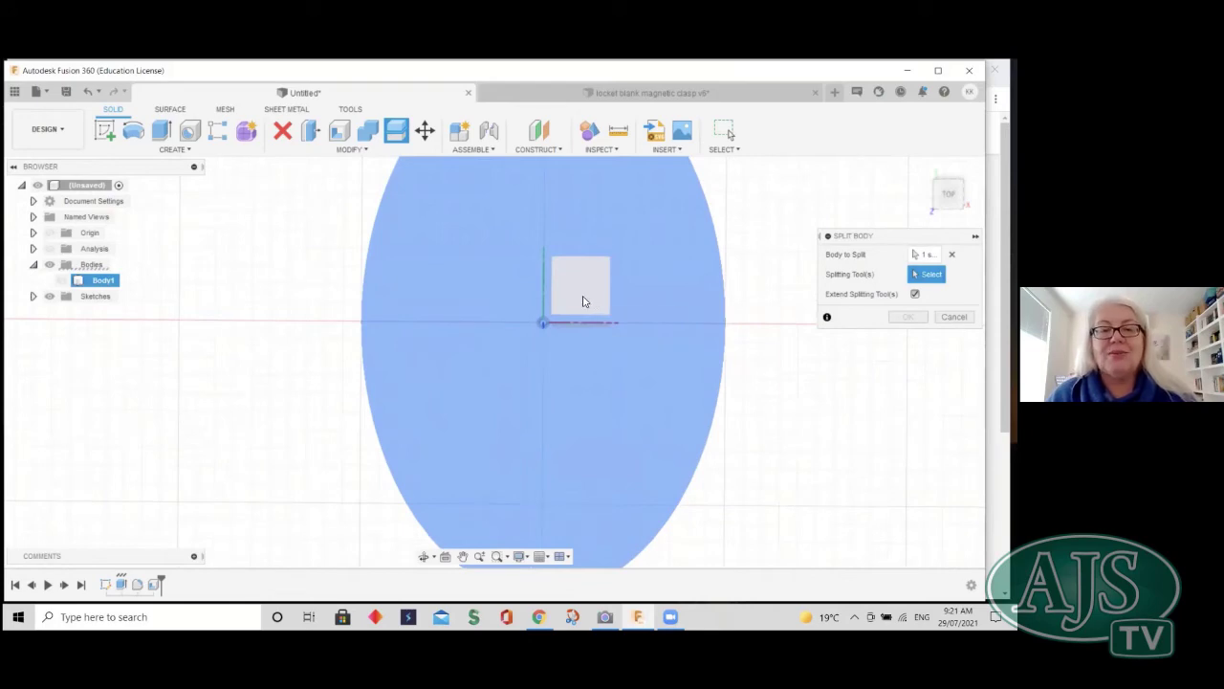
pyautogui.click(581, 301)
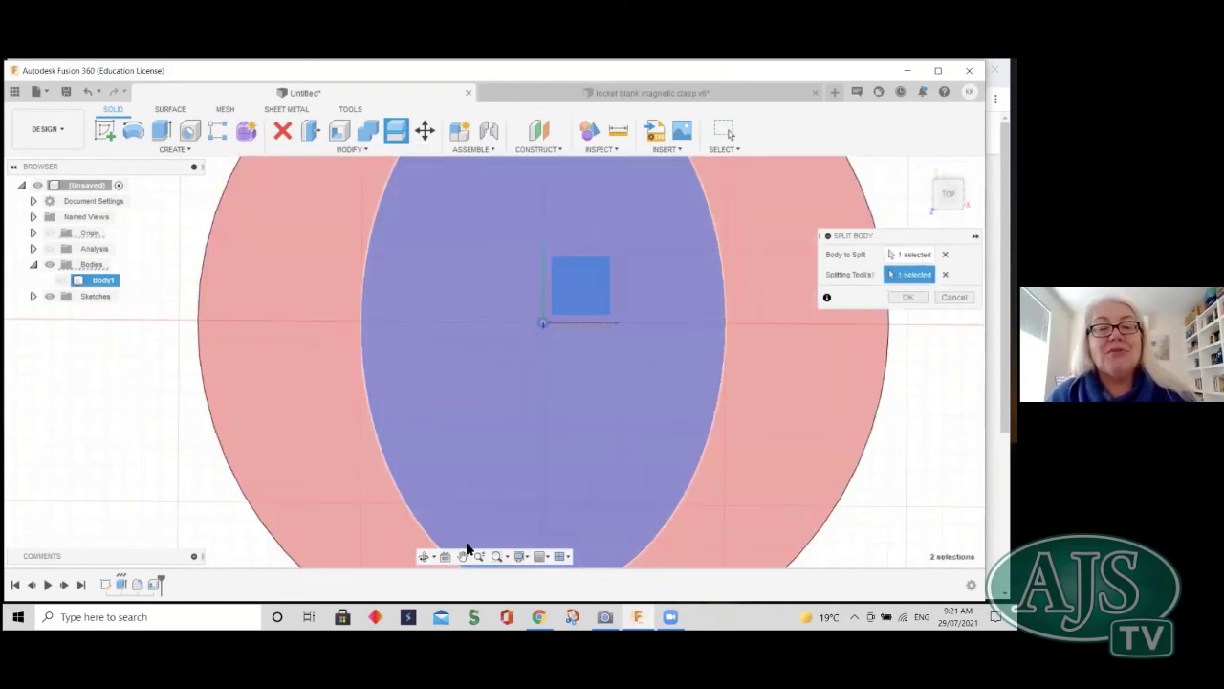
pyautogui.click(62, 281)
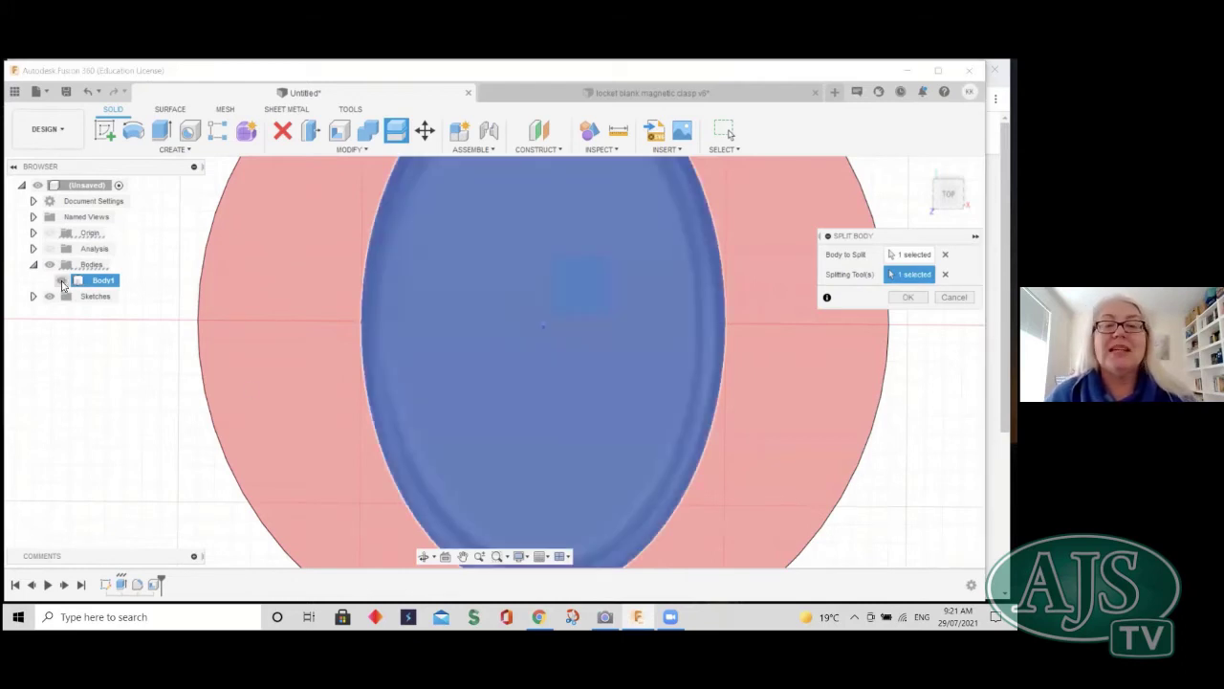
pyautogui.click(907, 296)
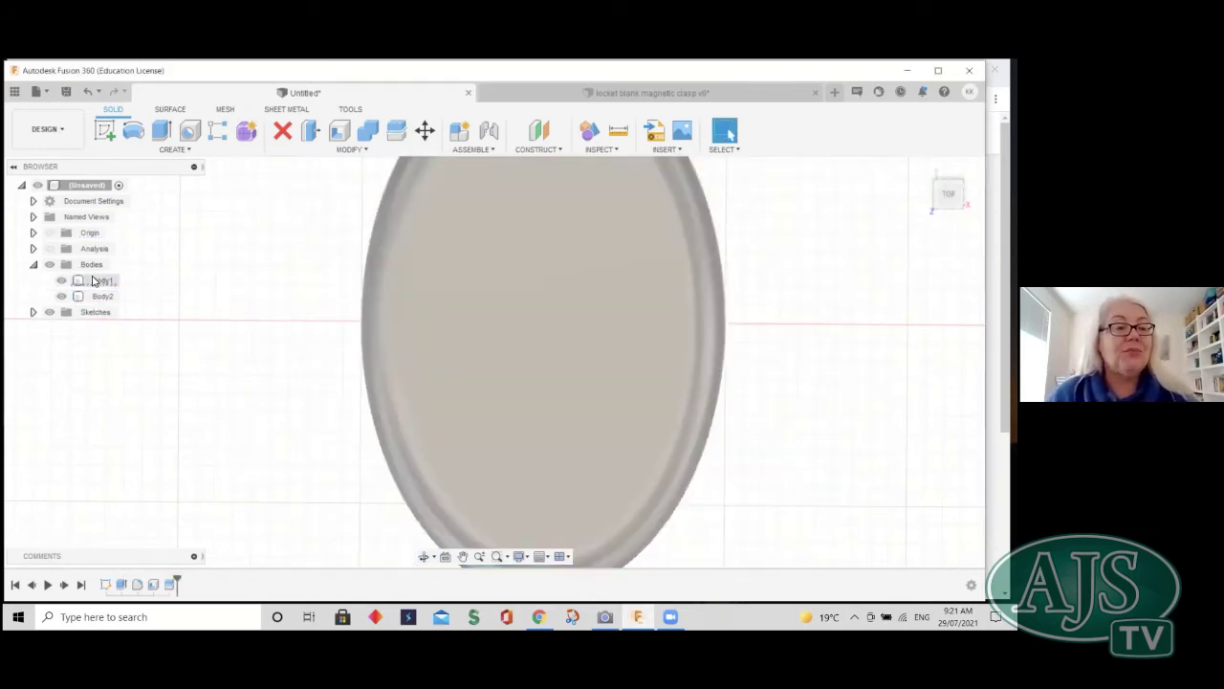
# - Select each half to identify it, and hide the upper half to examine the hollow inside of the lower one
pyautogui.moveTo(949, 194); pyautogui.dragTo(950, 166)
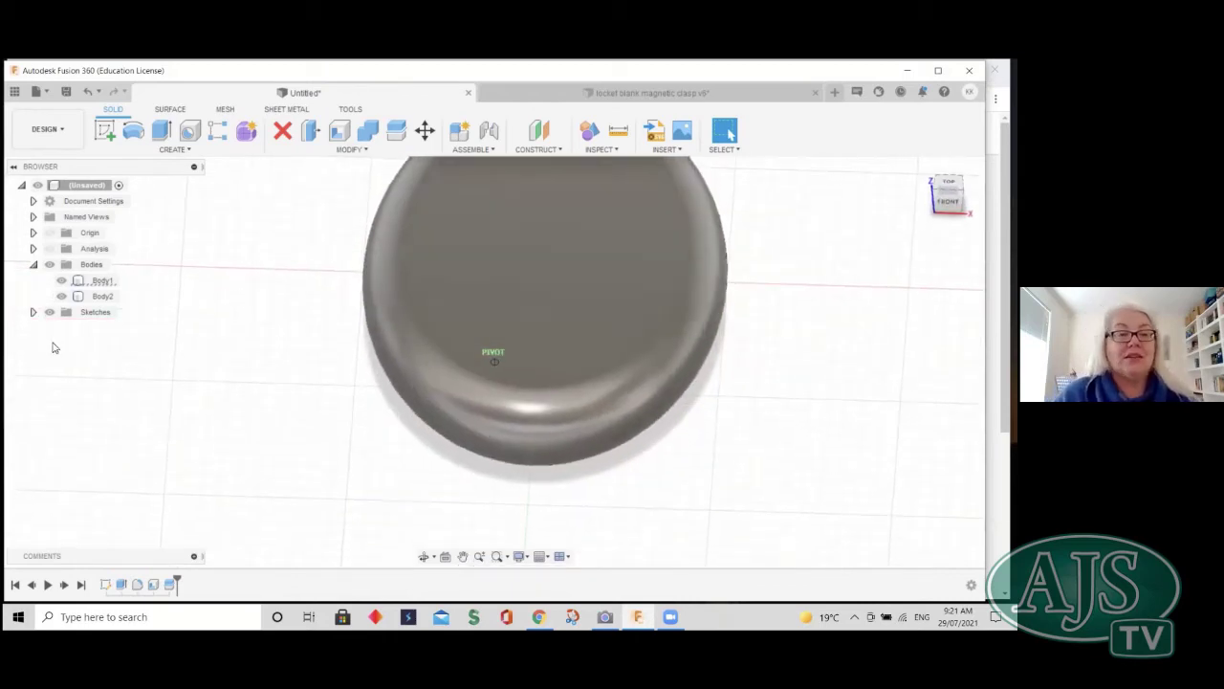
pyautogui.moveTo(52, 347)
pyautogui.keyDown('shift'); pyautogui.mouseDown(button='middle')
pyautogui.moveTo(99, 278)
pyautogui.moveTo(714, 244)
pyautogui.moveTo(428, 317)
pyautogui.mouseUp(button='middle'); pyautogui.keyUp('shift')
pyautogui.click(427, 316)
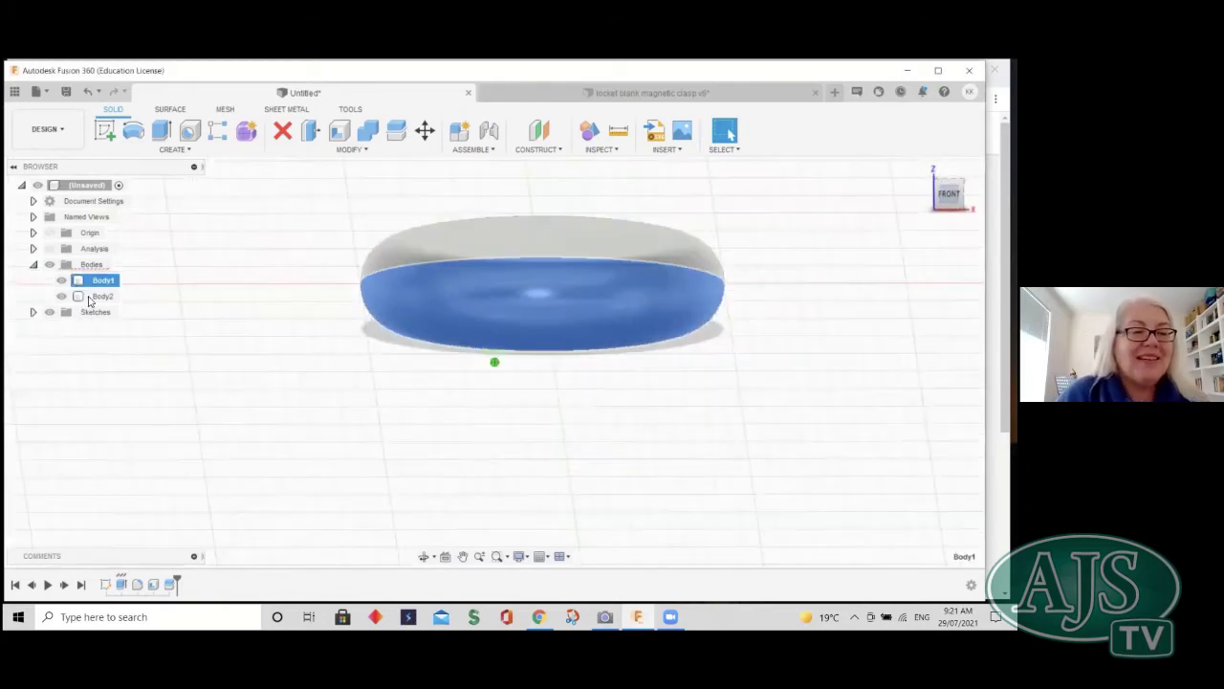
pyautogui.keyDown('ctrl'); pyautogui.click(89, 300); pyautogui.keyUp('ctrl')
pyautogui.click(84, 296)
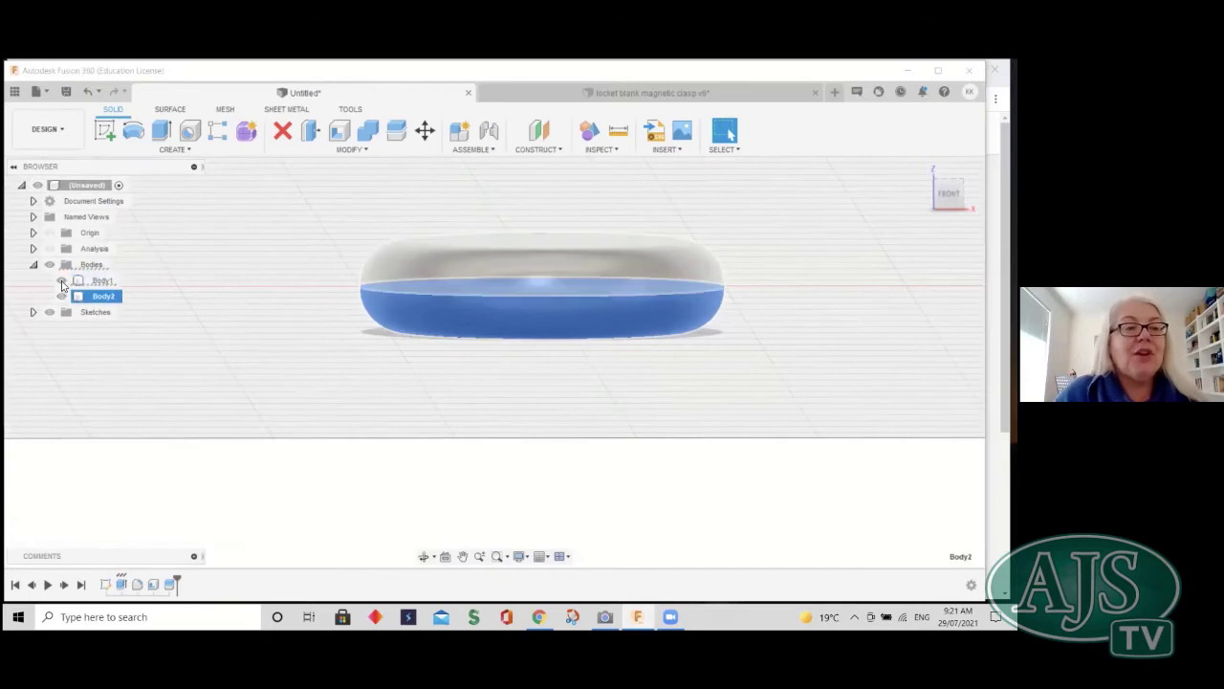
pyautogui.click(61, 298)
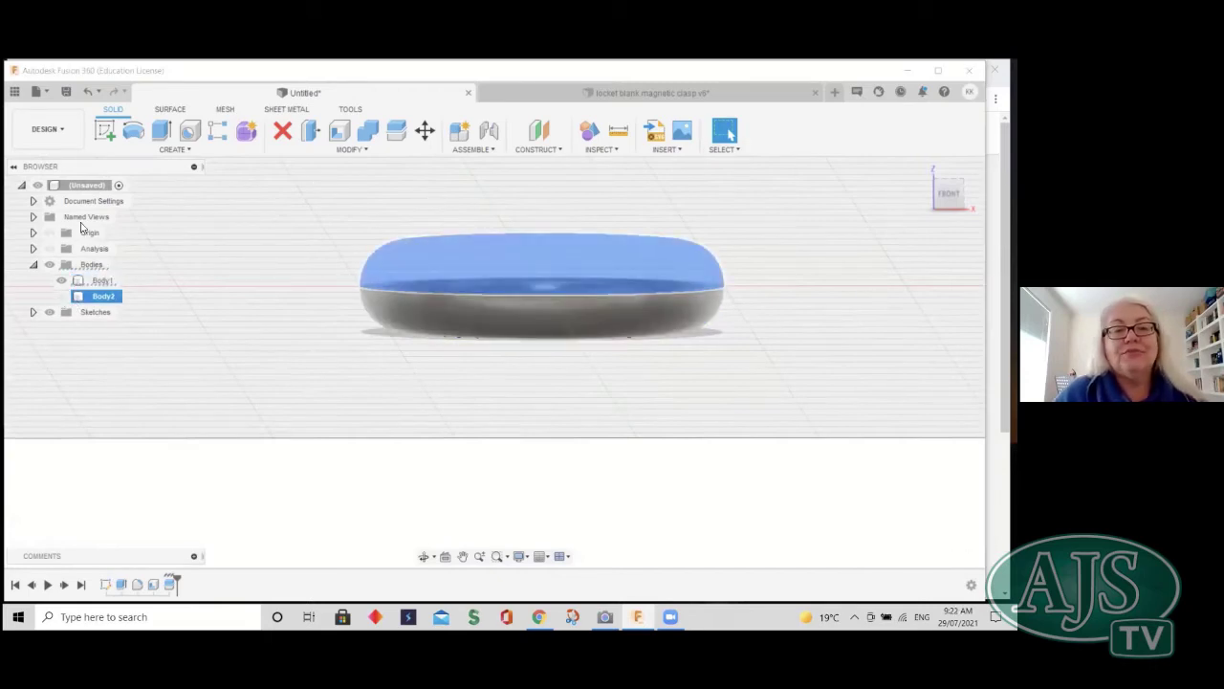
pyautogui.press('v')
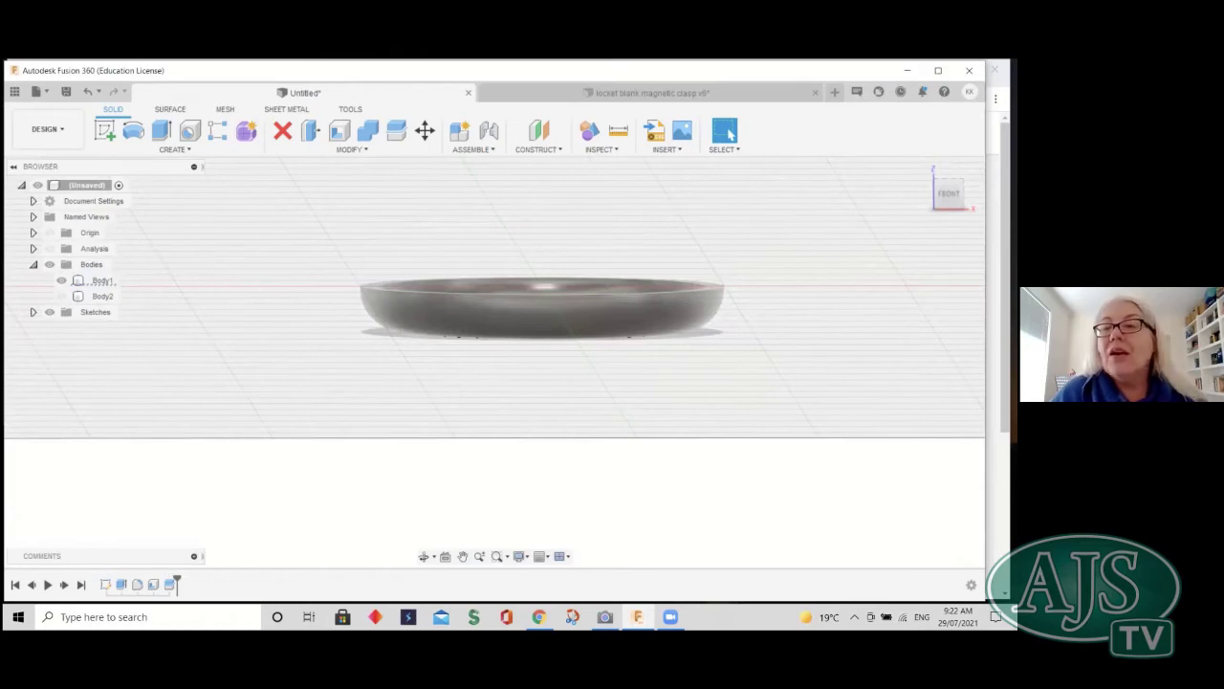
pyautogui.moveTo(949, 193); pyautogui.dragTo(949, 261)
pyautogui.moveTo(494, 416)
pyautogui.keyDown('shift'); pyautogui.mouseDown(button='middle')
pyautogui.moveTo(494, 458)
pyautogui.moveTo(484, 445)
pyautogui.moveTo(516, 464)
pyautogui.moveTo(535, 467)
pyautogui.moveTo(506, 421)
pyautogui.moveTo(506, 438)
pyautogui.moveTo(659, 450)
pyautogui.moveTo(606, 255)
pyautogui.mouseUp(button='middle'); pyautogui.keyUp('shift')
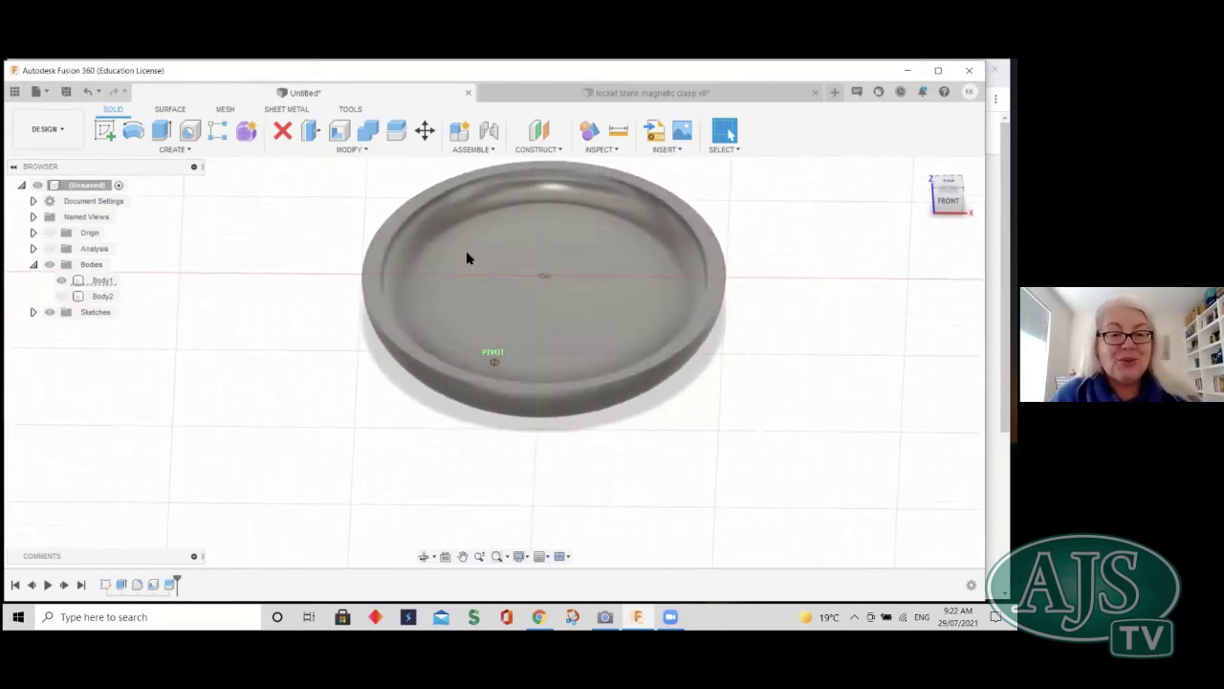
pyautogui.moveTo(466, 251)
pyautogui.keyDown('shift'); pyautogui.mouseDown(button='middle')
pyautogui.moveTo(267, 327)
pyautogui.moveTo(62, 276)
pyautogui.moveTo(74, 300)
pyautogui.moveTo(380, 533)
pyautogui.moveTo(156, 586)
pyautogui.moveTo(318, 464)
pyautogui.mouseUp(button='middle'); pyautogui.keyUp('shift')
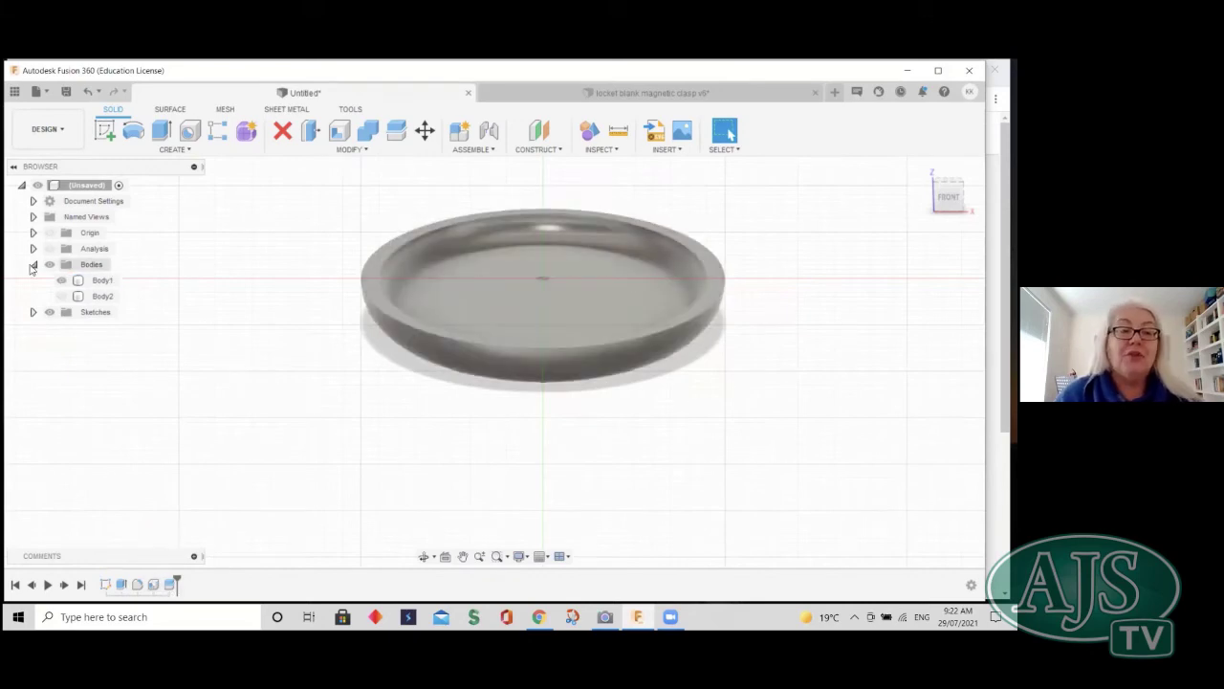
# - Edit the existing shell feature and set its inside thickness to 0.8 mm
pyautogui.click(156, 586)
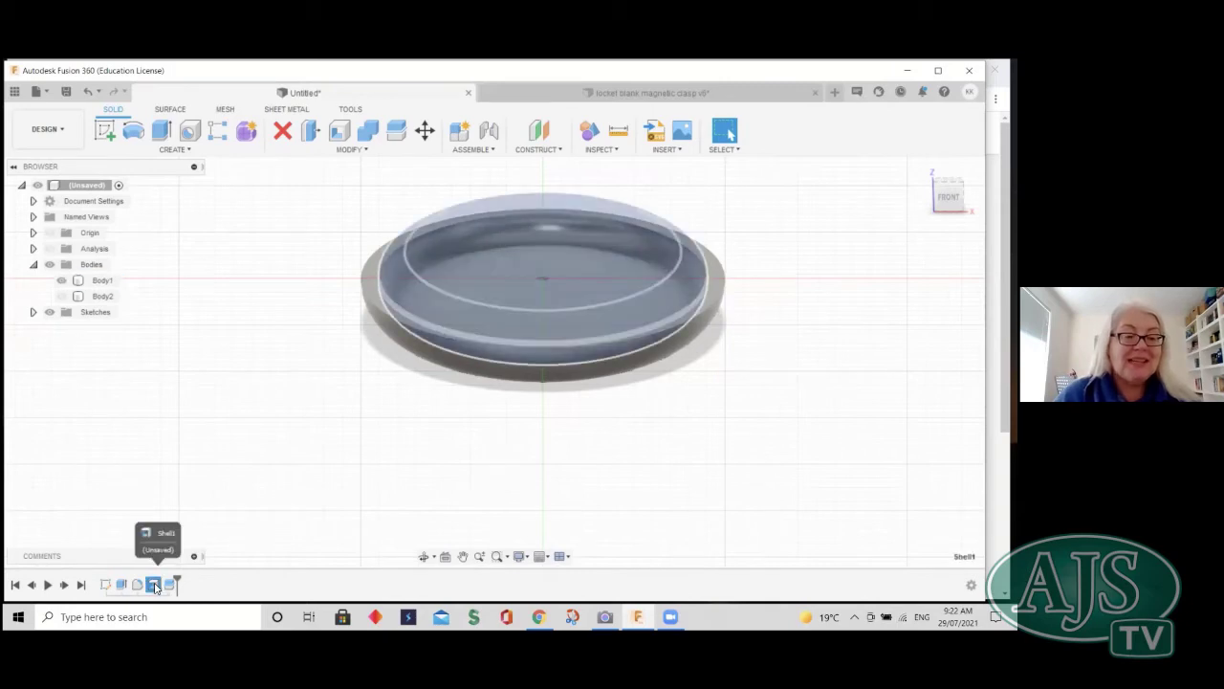
pyautogui.rightClick(156, 585)
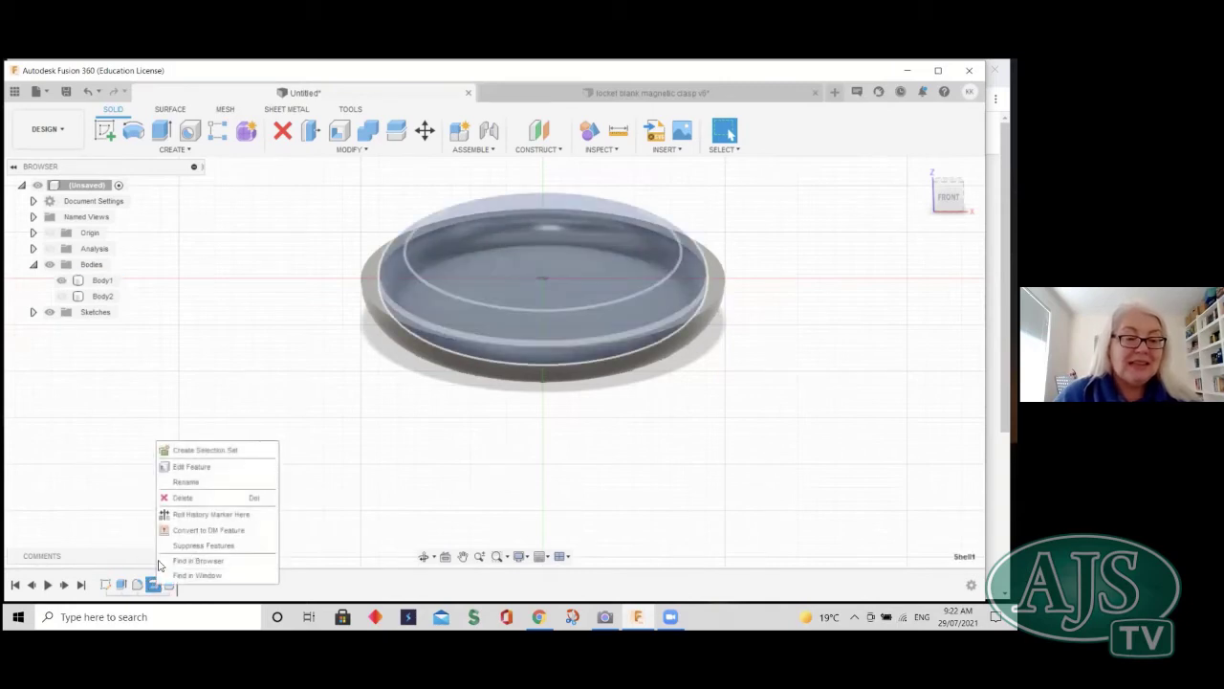
pyautogui.click(191, 466)
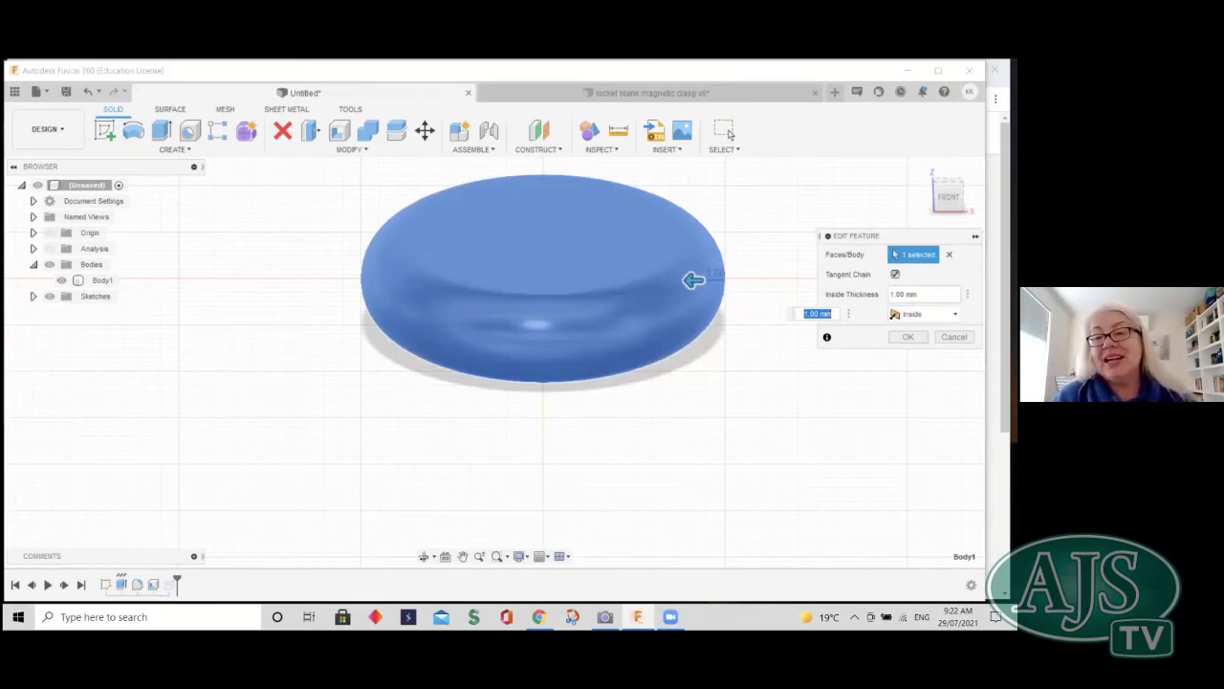
pyautogui.doubleClick(897, 293)
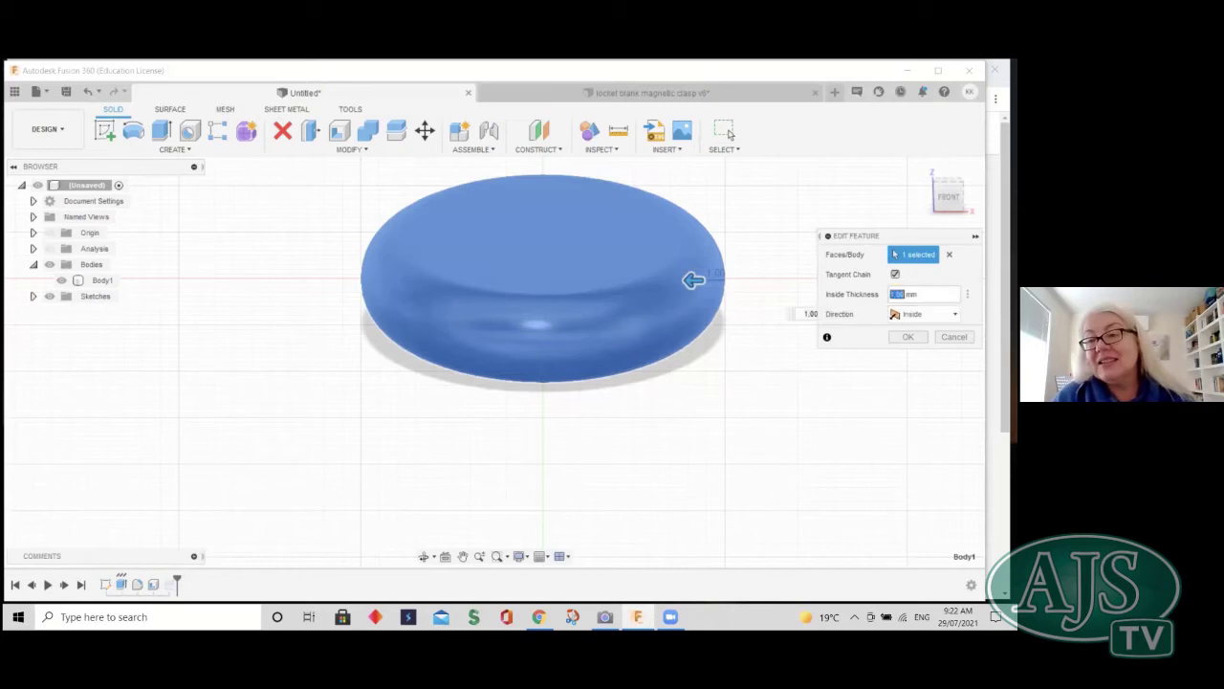
pyautogui.write('0')
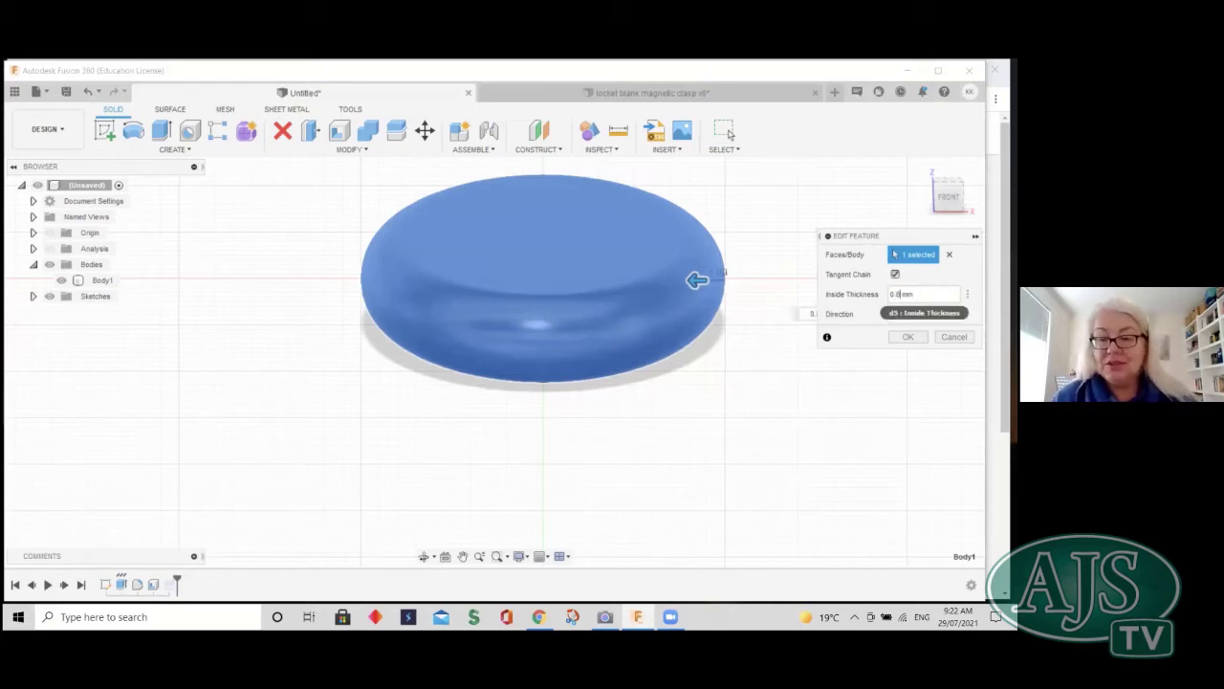
pyautogui.press('Return')
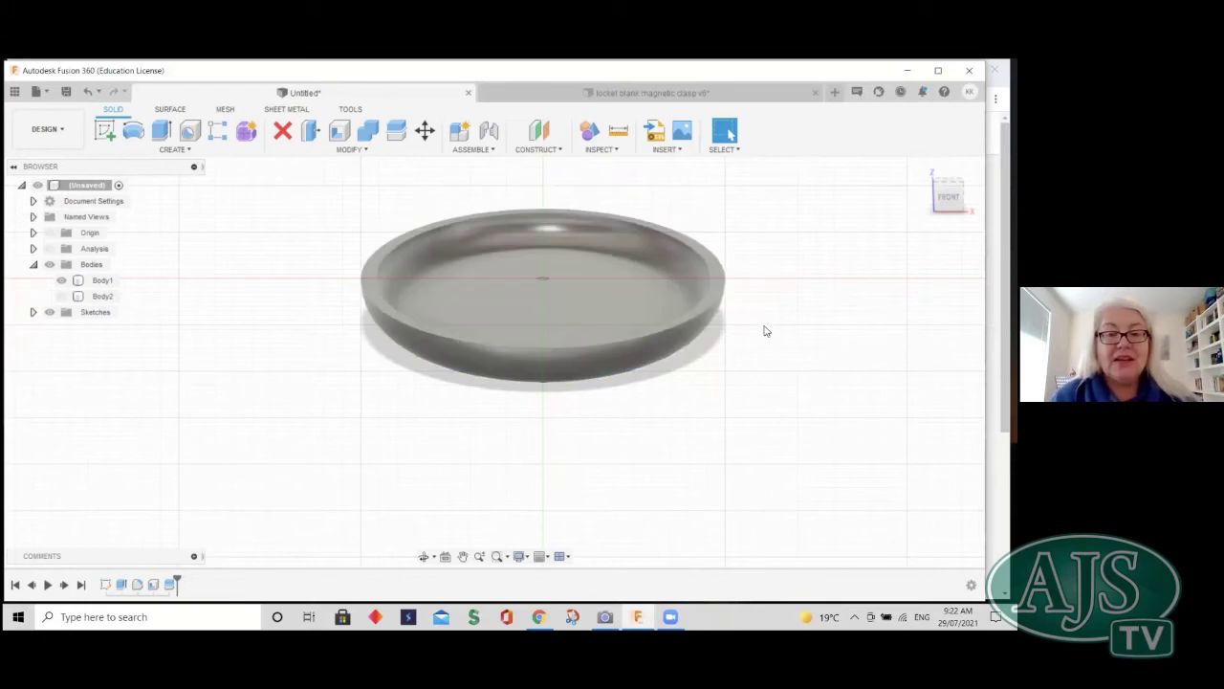
# - Examine the rim of the open lower half, and reopen the shell feature to review its inside thickness before accepting it
pyautogui.click(68, 295)
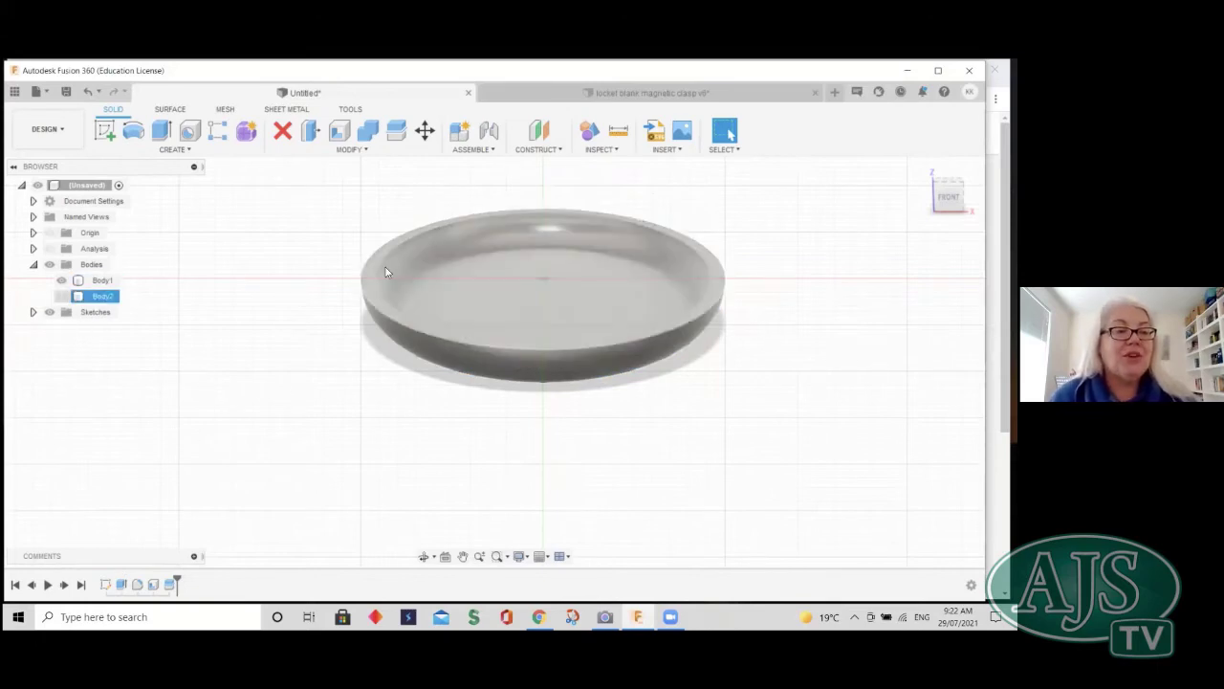
pyautogui.press('Escape')
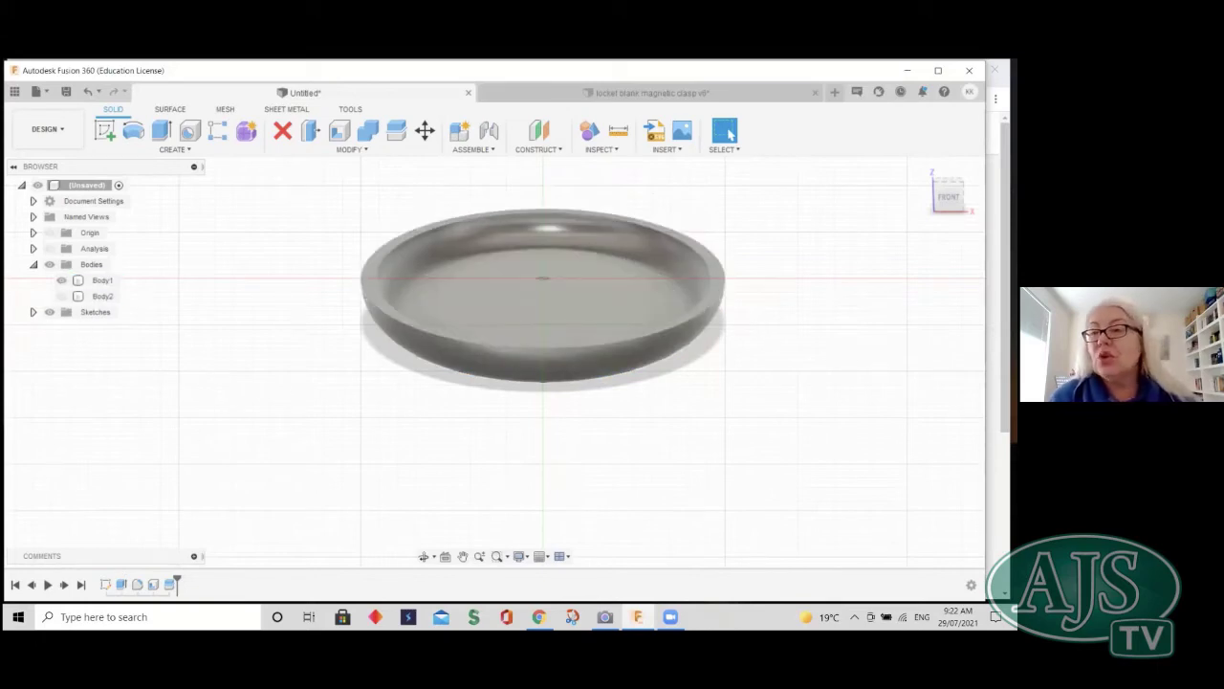
pyautogui.moveTo(494, 360)
pyautogui.keyDown('shift'); pyautogui.mouseDown(button='middle')
pyautogui.moveTo(494, 450)
pyautogui.moveTo(495, 375)
pyautogui.mouseUp(button='middle'); pyautogui.keyUp('shift')
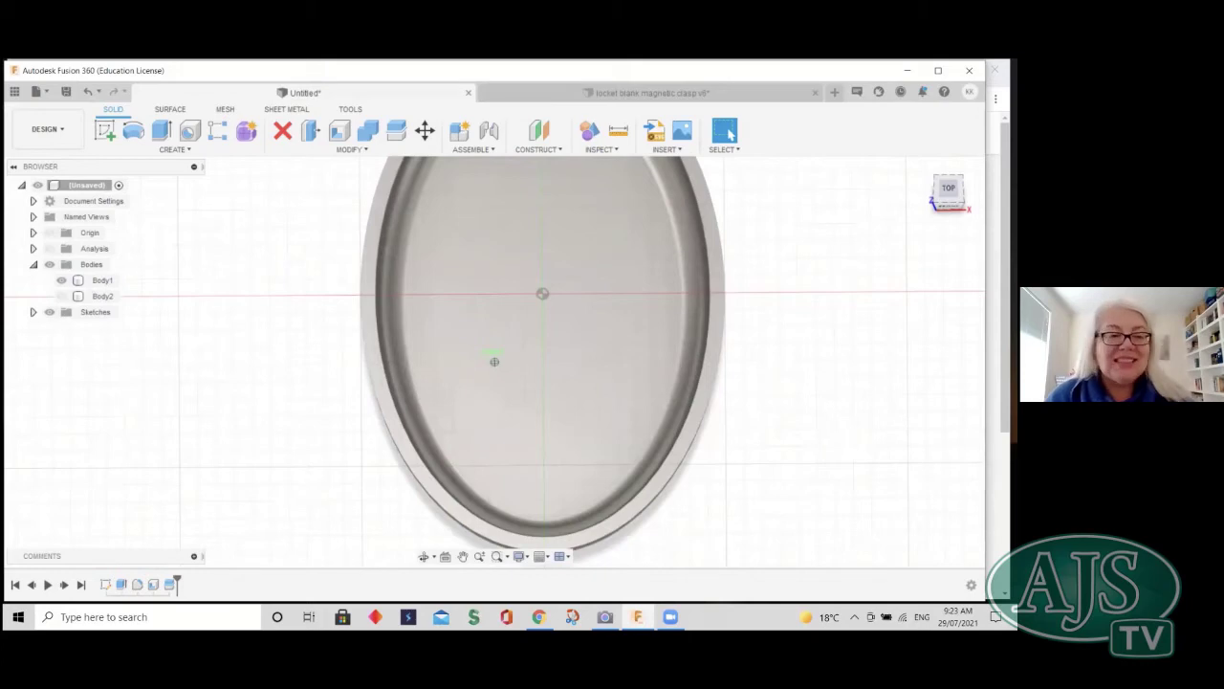
pyautogui.keyDown('shift'); pyautogui.moveTo(495, 361); pyautogui.dragTo(400, 356, button='middle'); pyautogui.keyUp('shift')
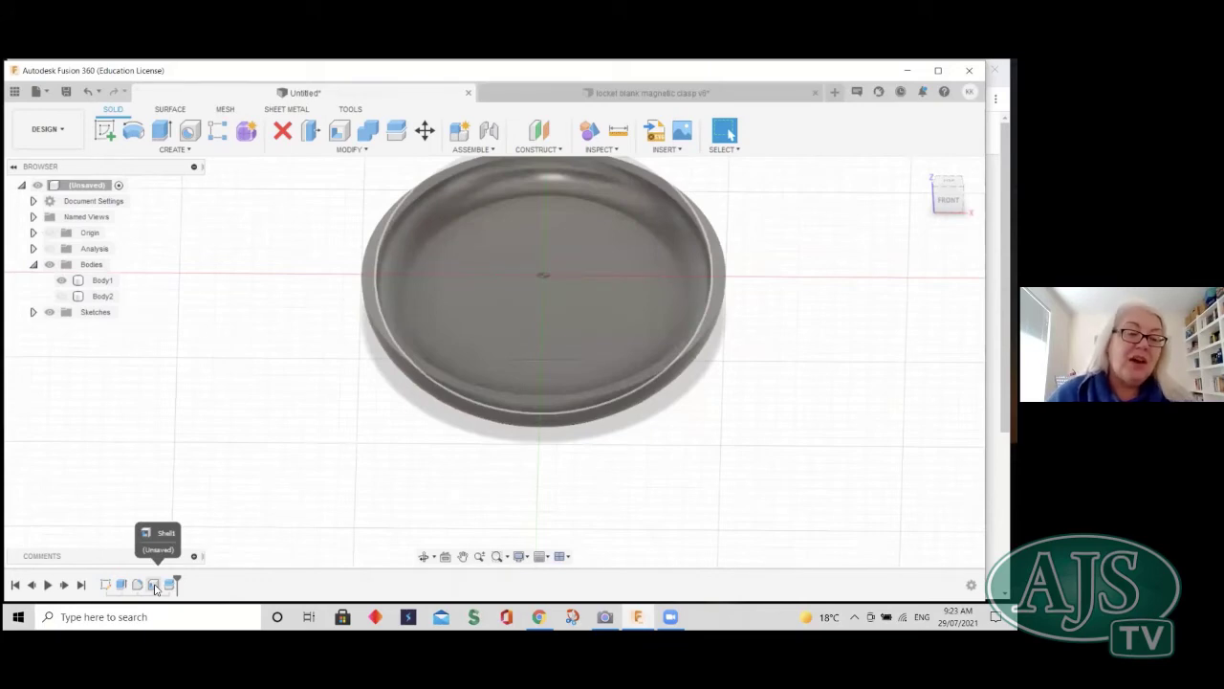
pyautogui.rightClick(156, 585)
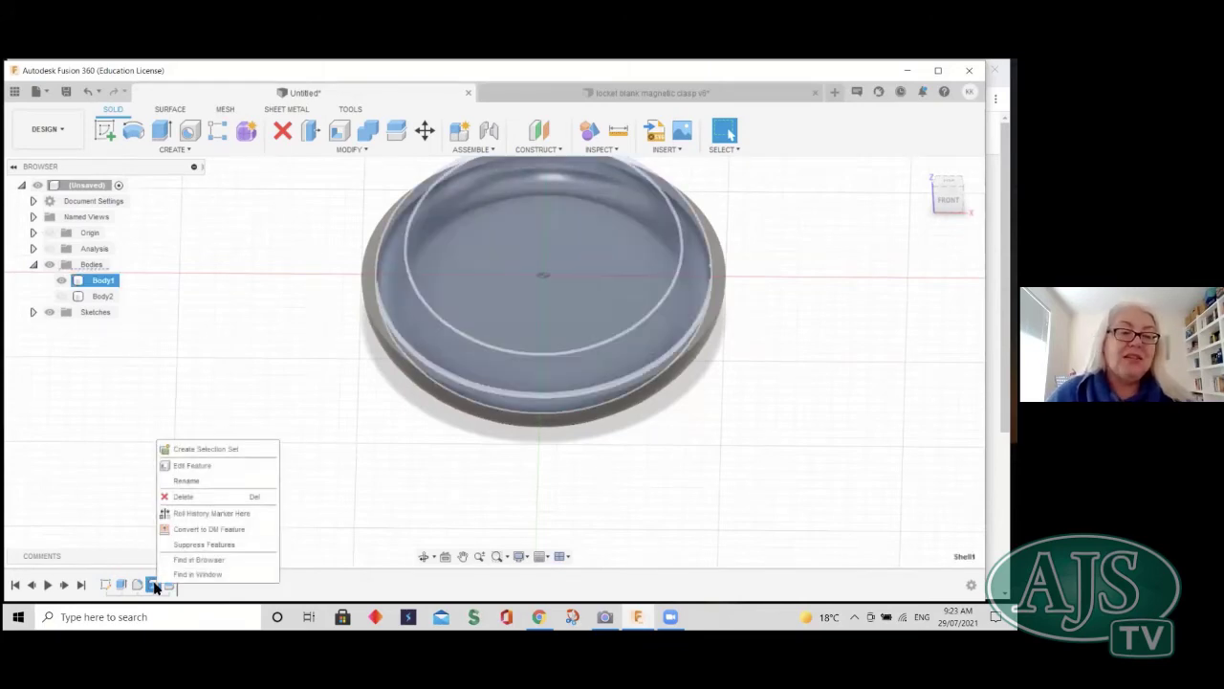
pyautogui.click(197, 466)
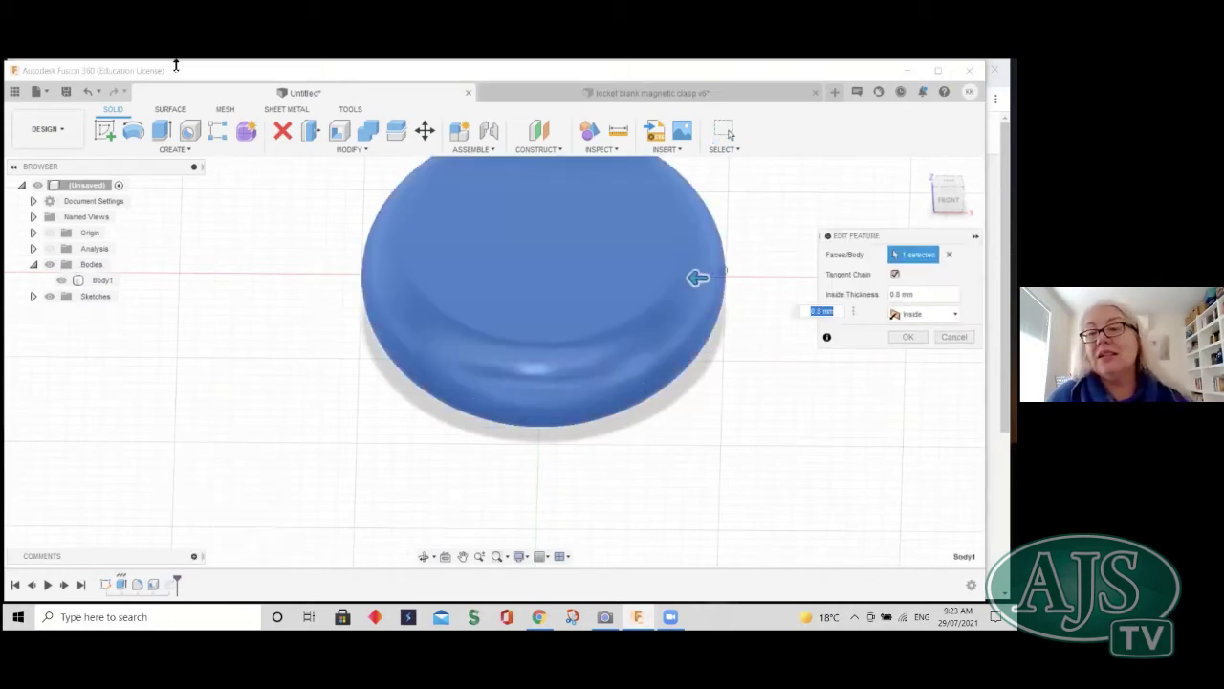
pyautogui.press('Return')
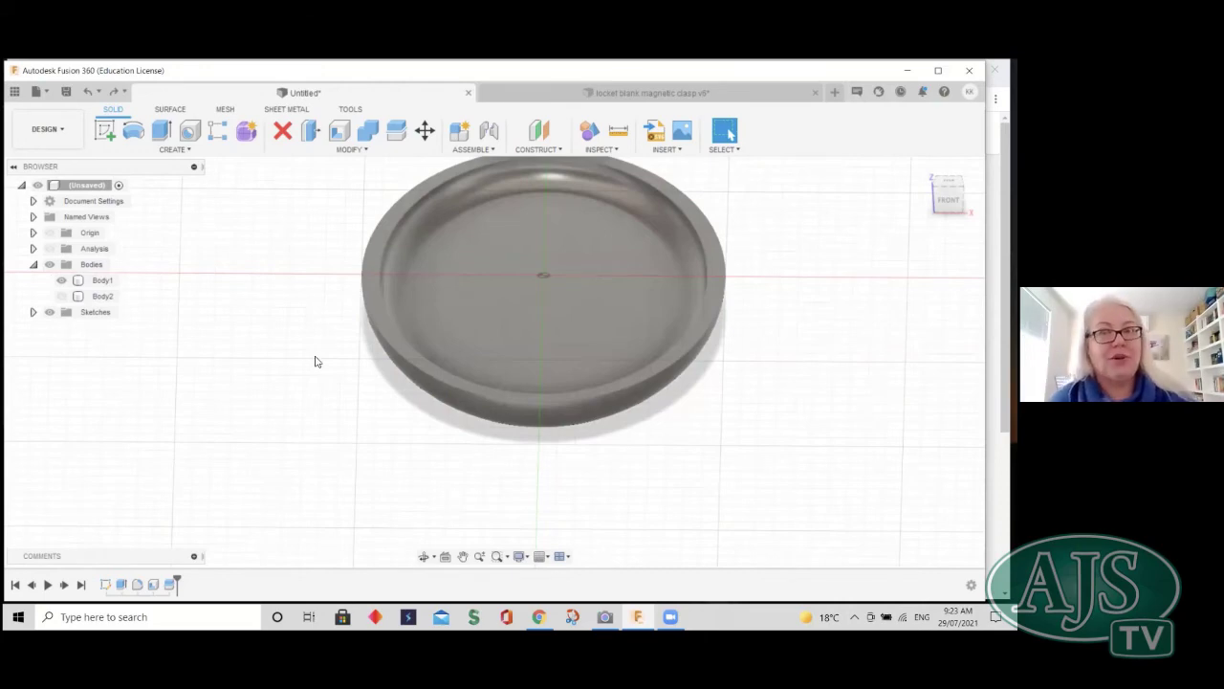
# - Show the hidden upper half again and view the complete closed locket from above
pyautogui.click(59, 298)
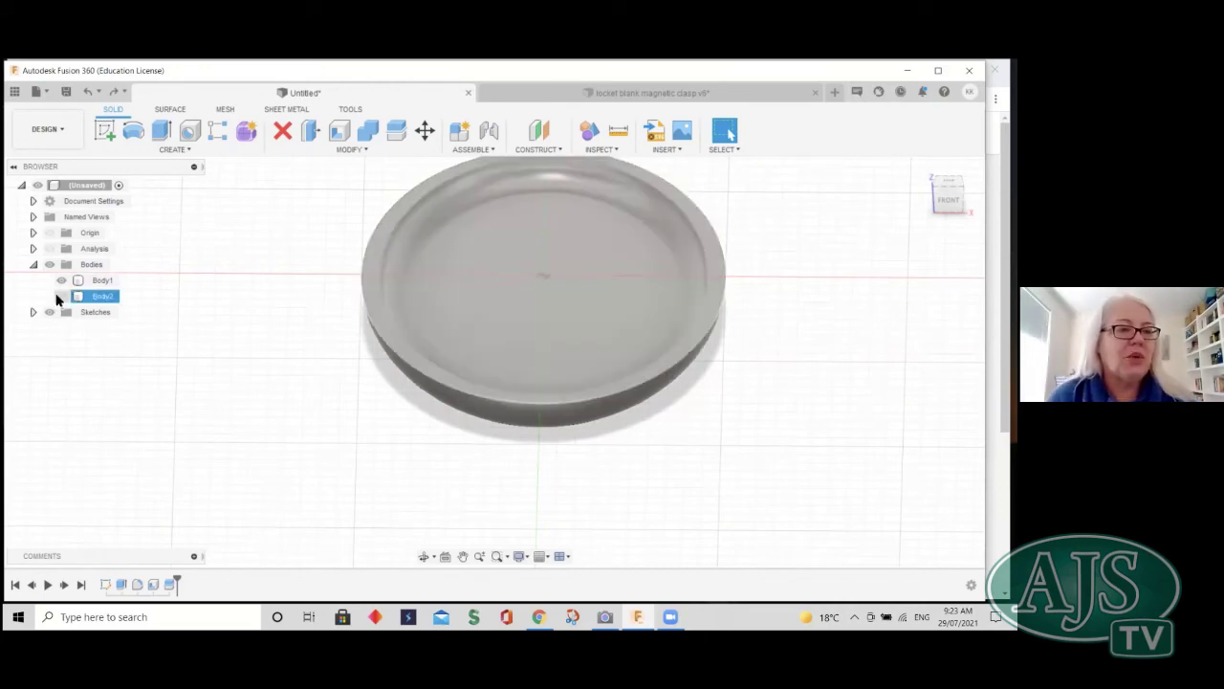
pyautogui.click(59, 296)
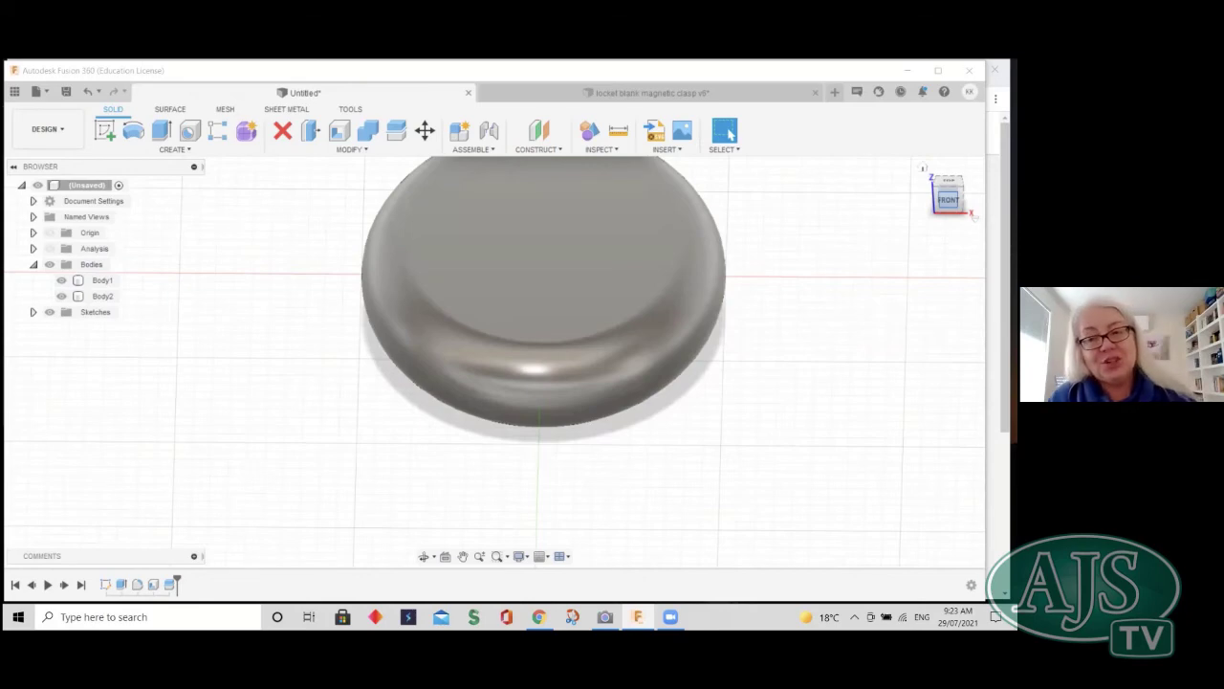
pyautogui.click(947, 180)
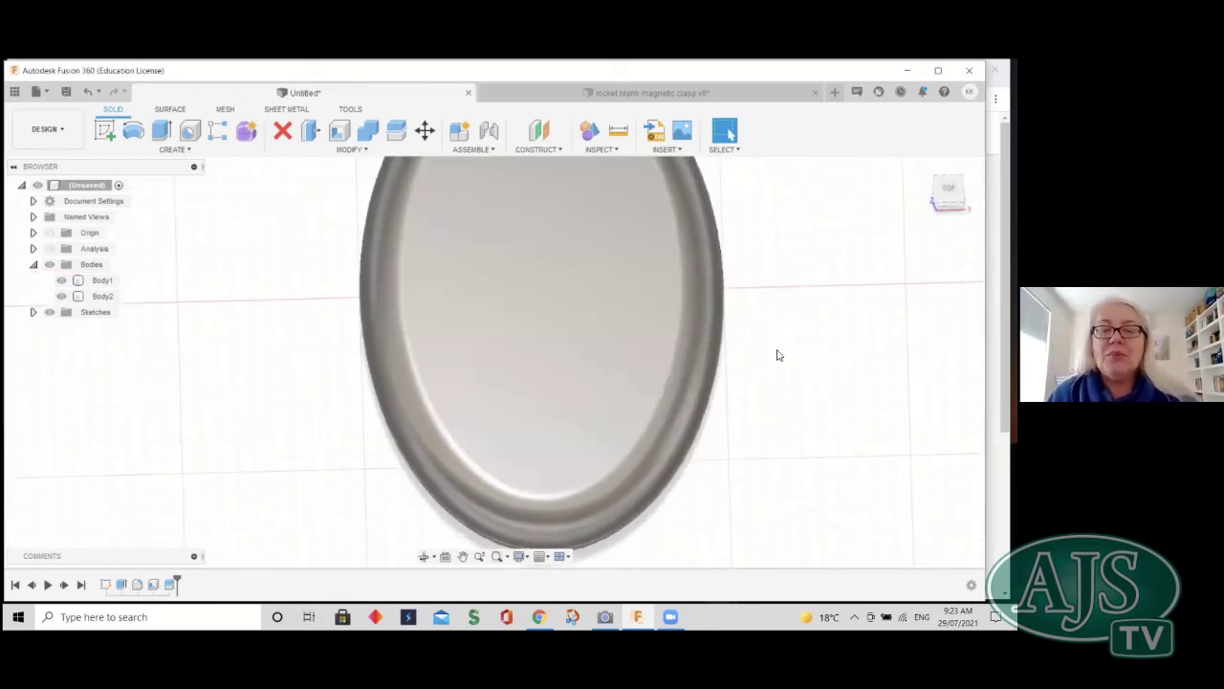
pyautogui.scroll(-3, 777, 355)
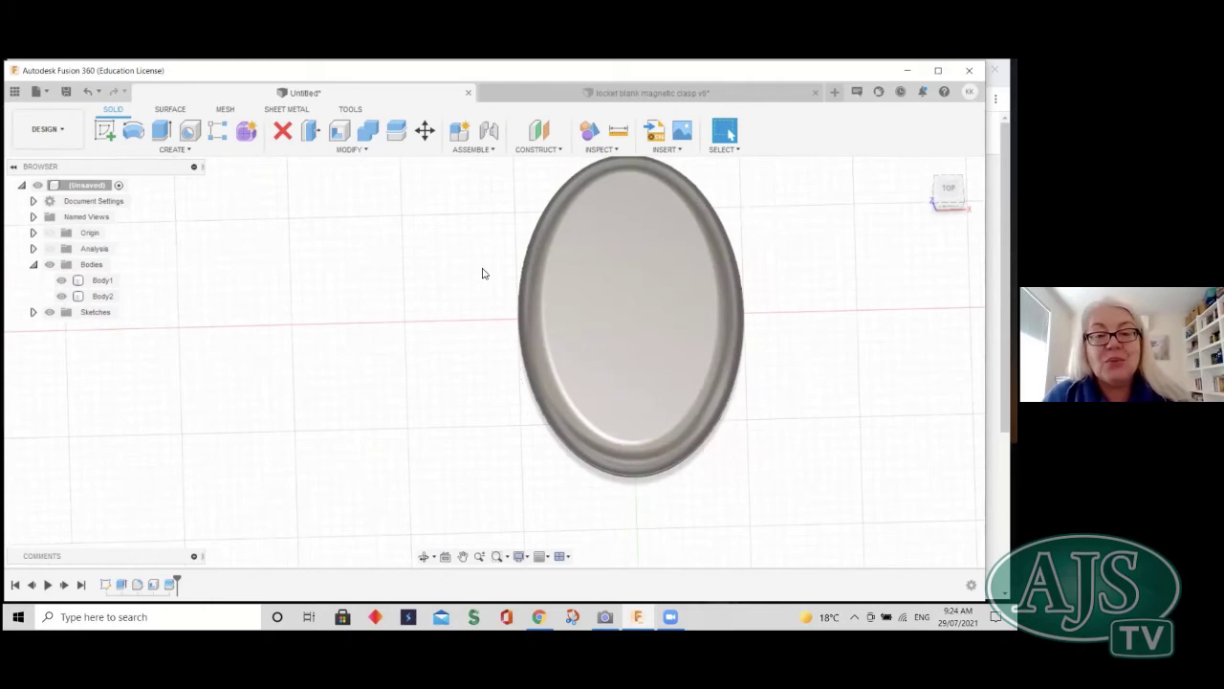
# - Start a new sketch on the horizontal origin plane in top view, hiding the bodies to pick the plane and showing them again
pyautogui.click(160, 152)
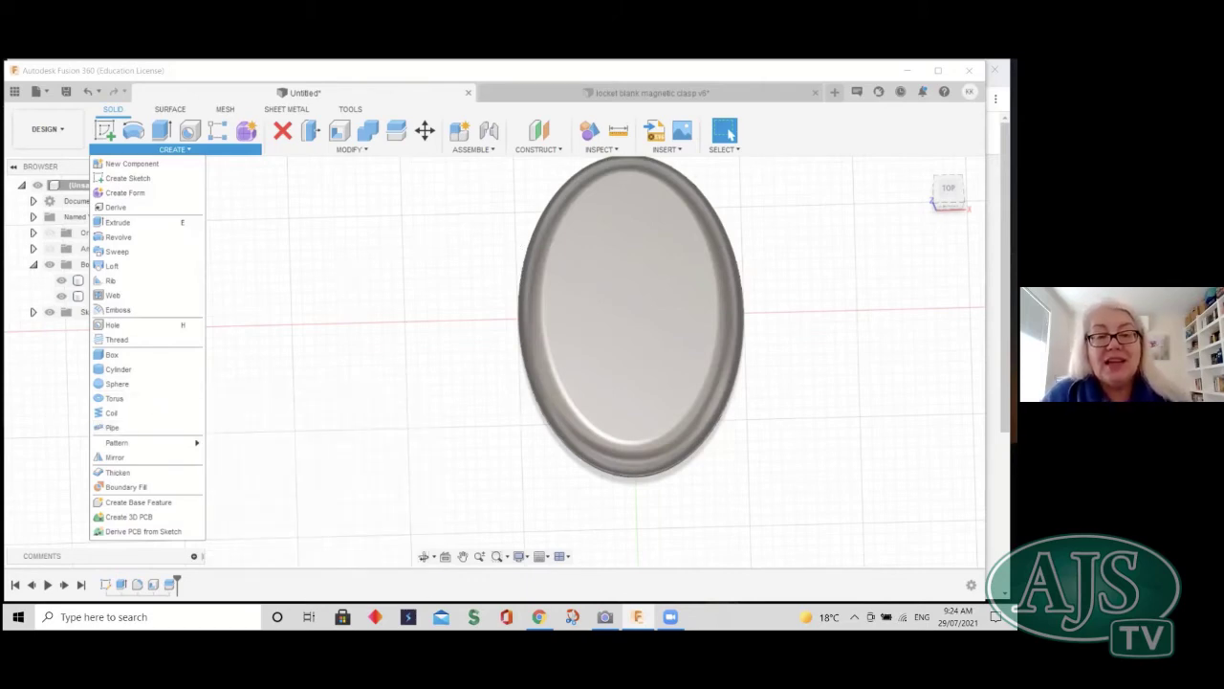
pyautogui.click(948, 188)
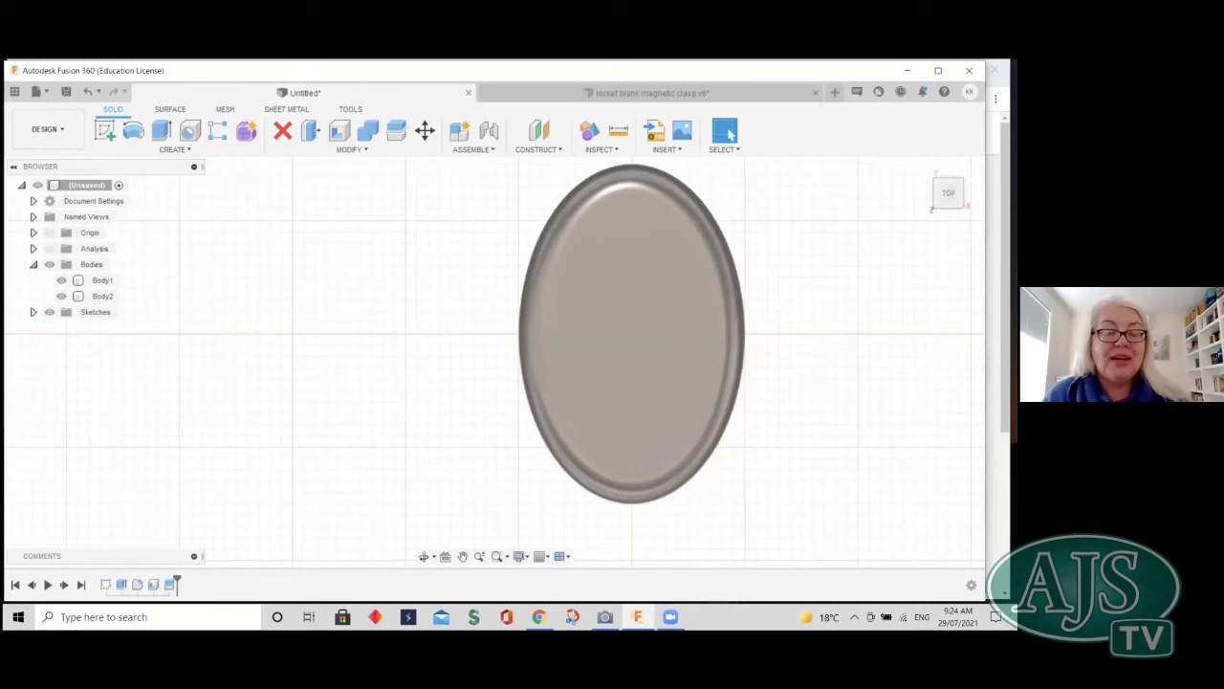
pyautogui.click(102, 132)
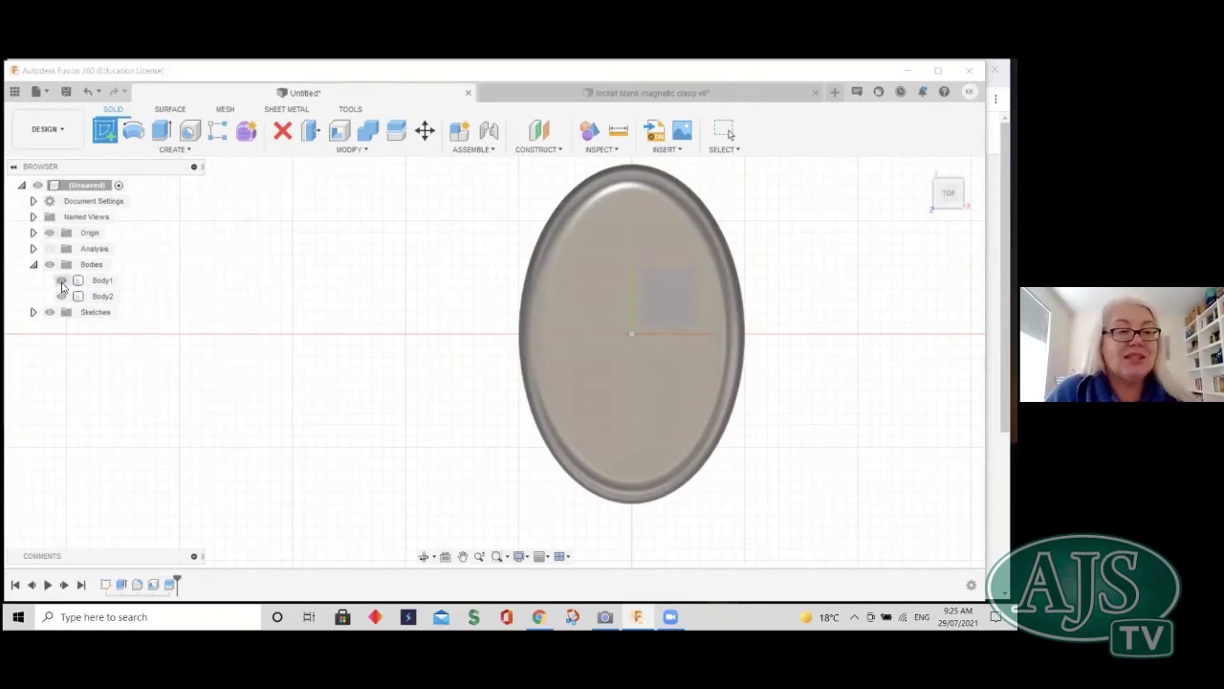
pyautogui.click(51, 266)
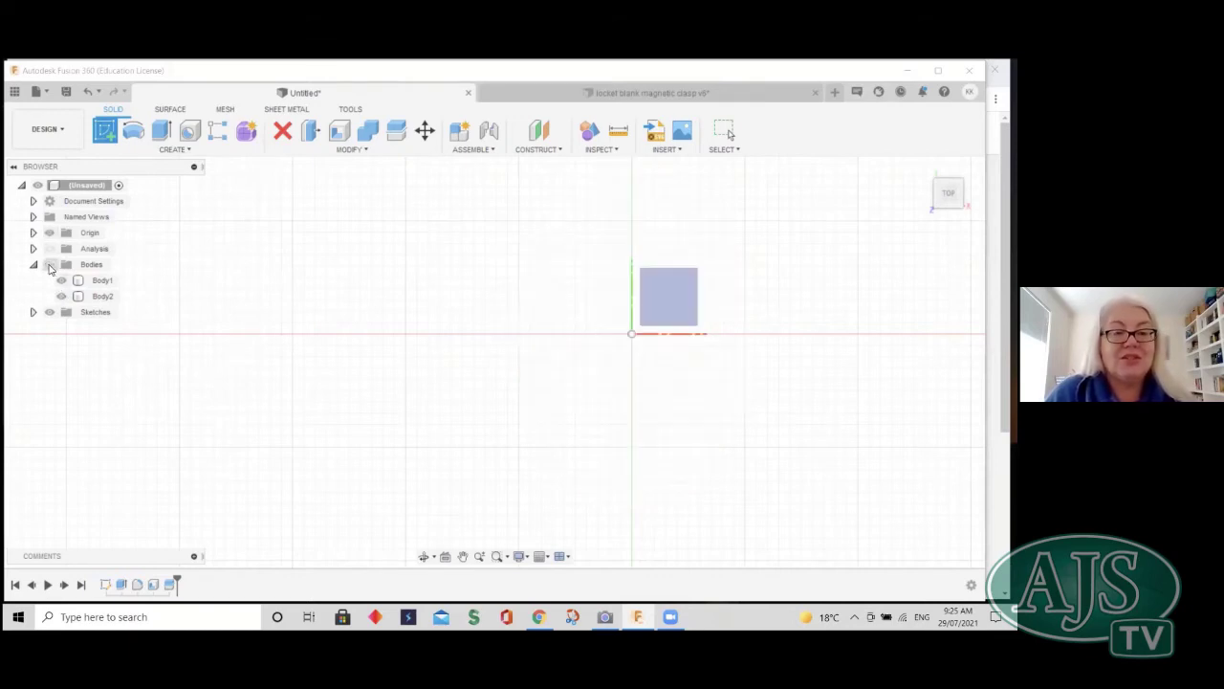
pyautogui.click(668, 298)
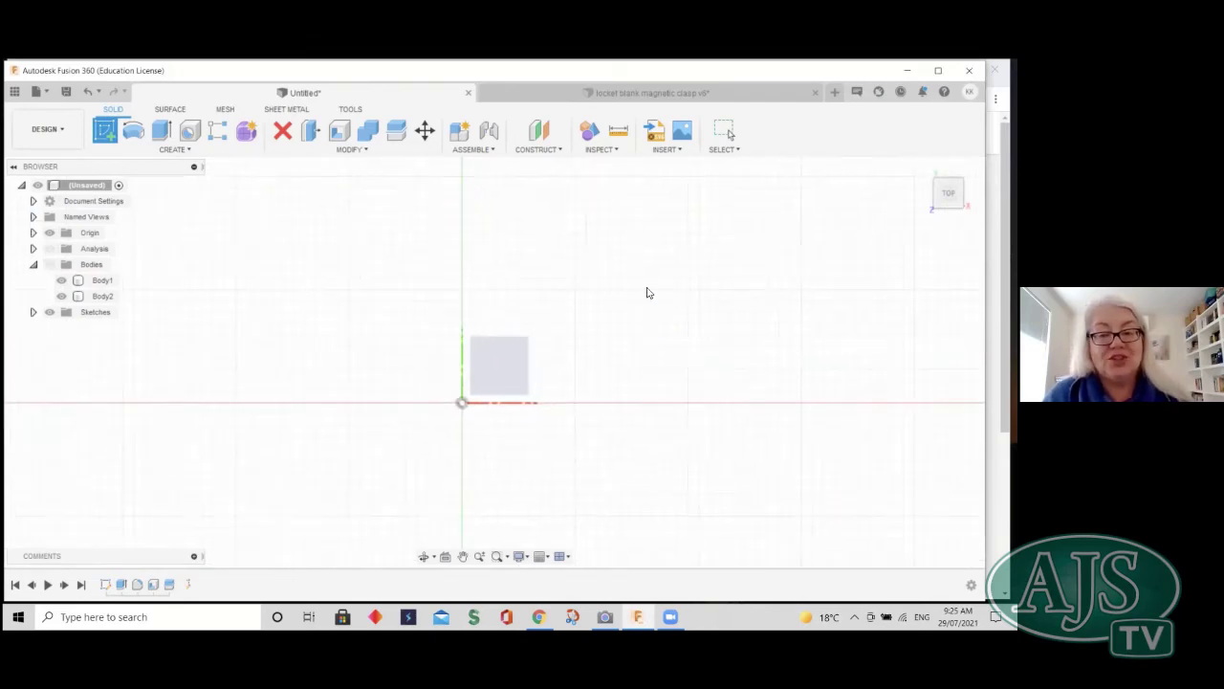
pyautogui.click(49, 266)
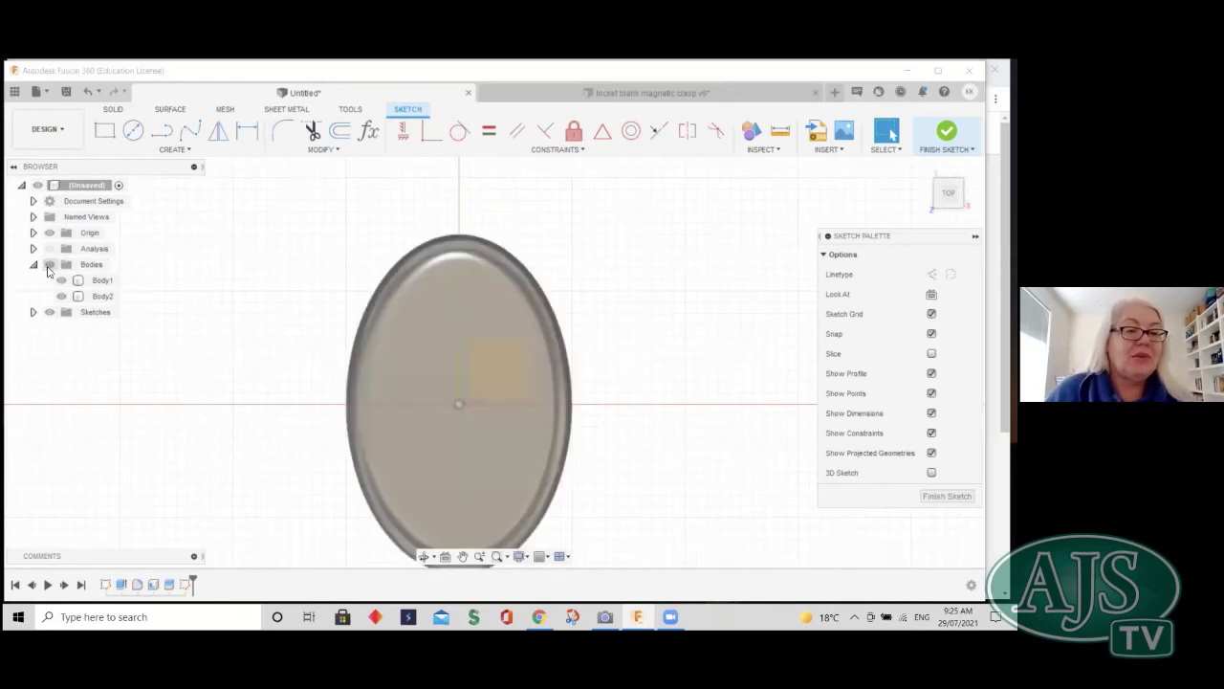
# - Sketch a vertical line about 12 mm long tangent to the oval's left side, centred on the horizontal axis, and finish the sketch
pyautogui.click(155, 136)
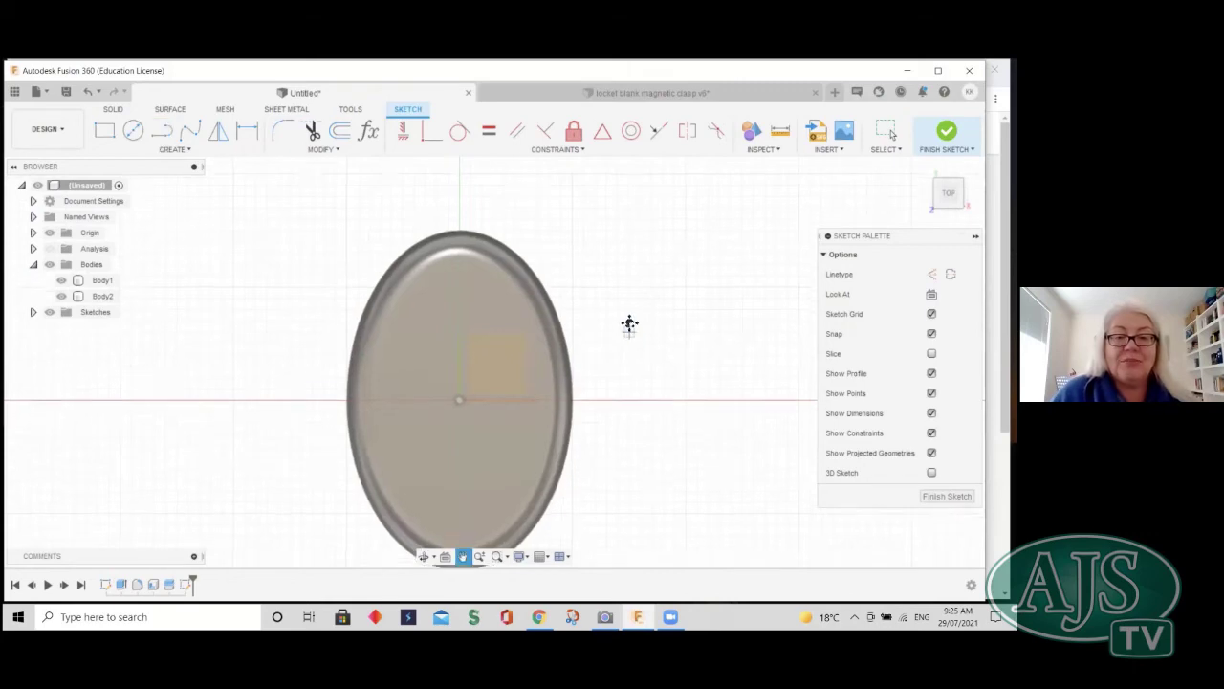
pyautogui.moveTo(631, 290); pyautogui.dragTo(638, 264, button='middle')
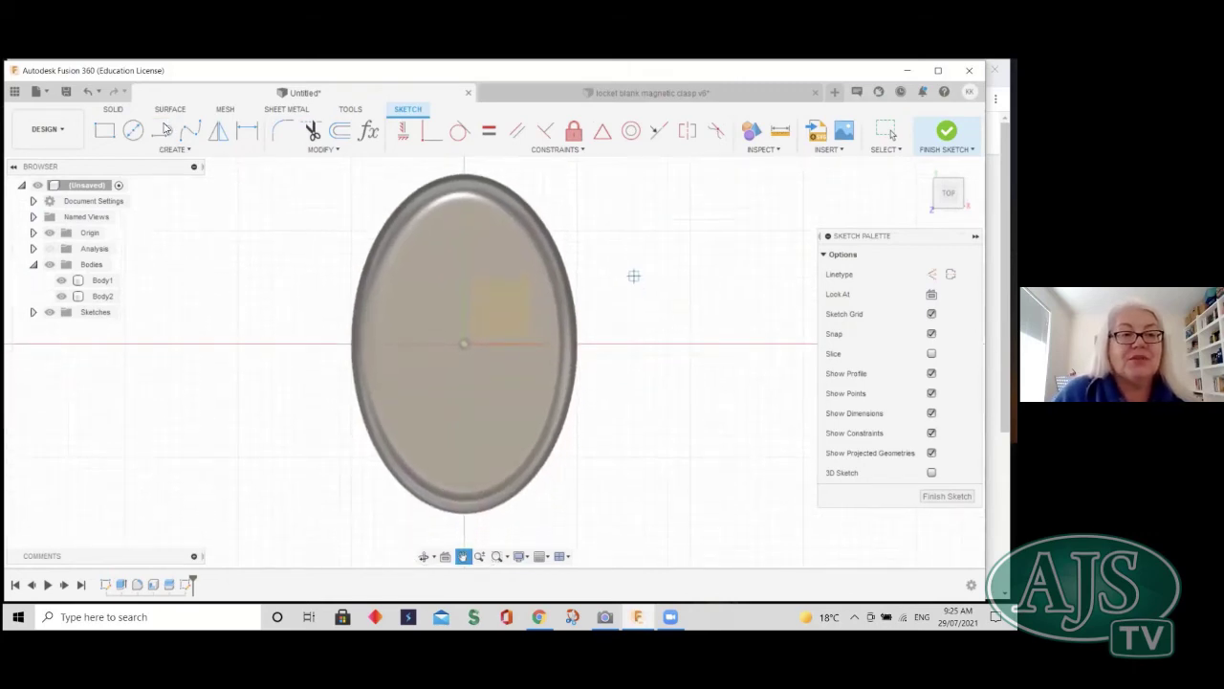
pyautogui.click(353, 261)
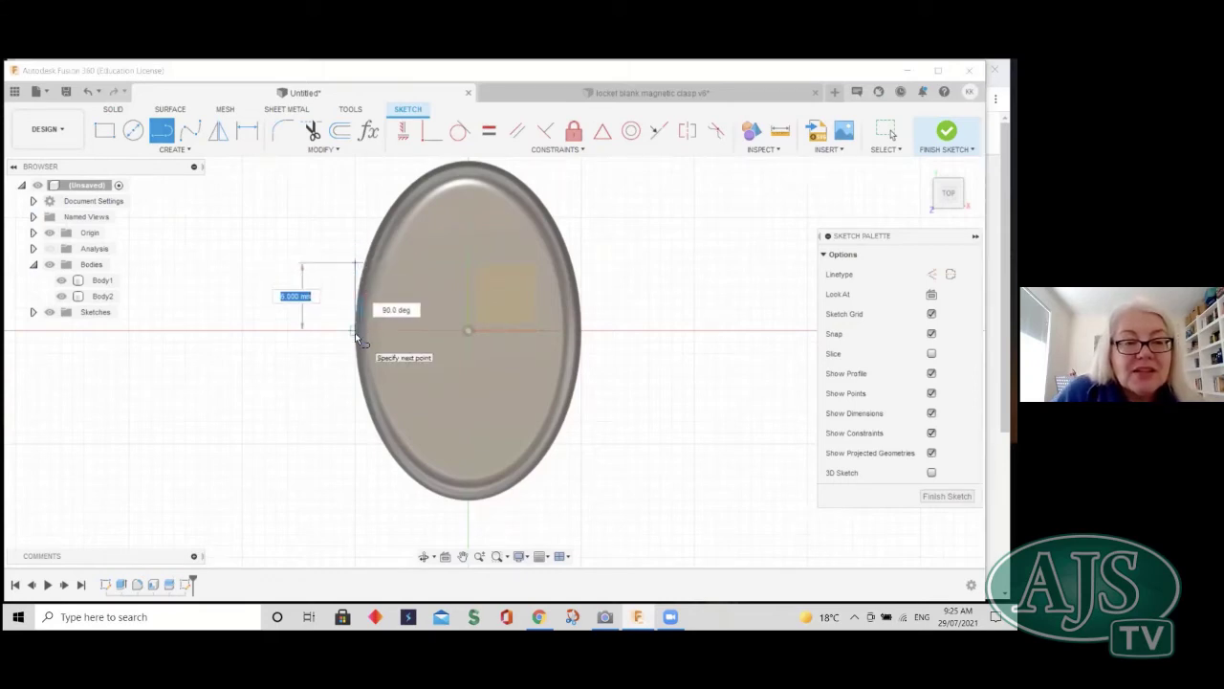
pyautogui.click(356, 399)
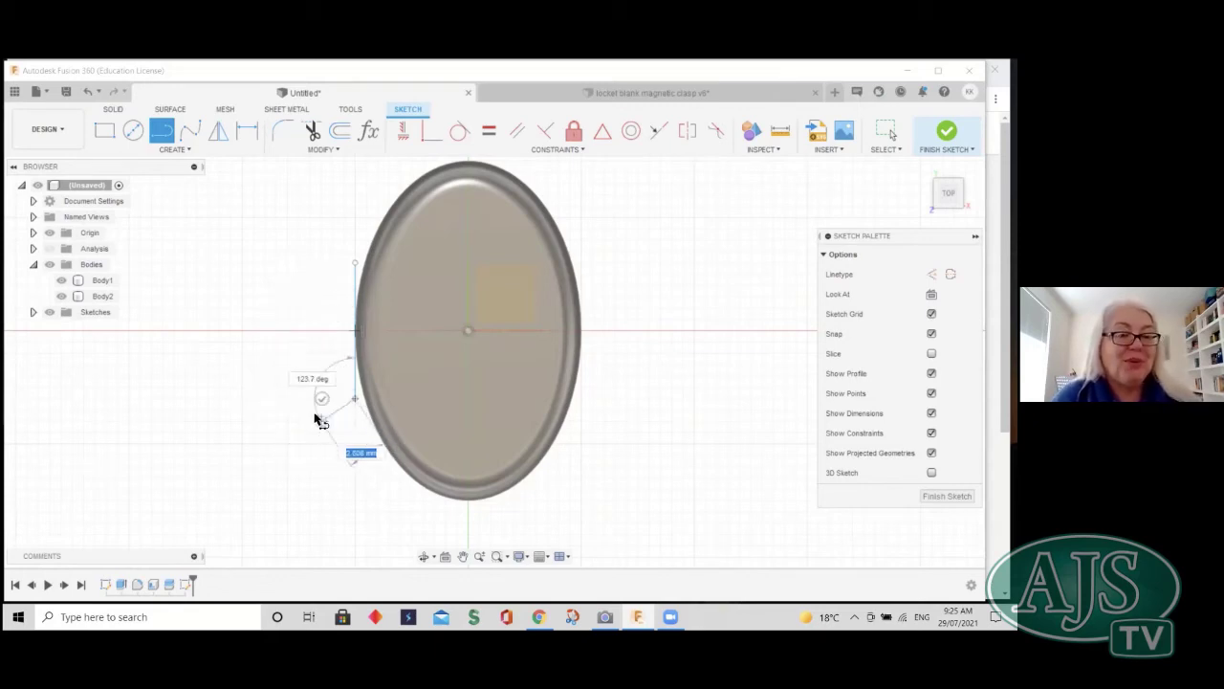
pyautogui.press('Escape')
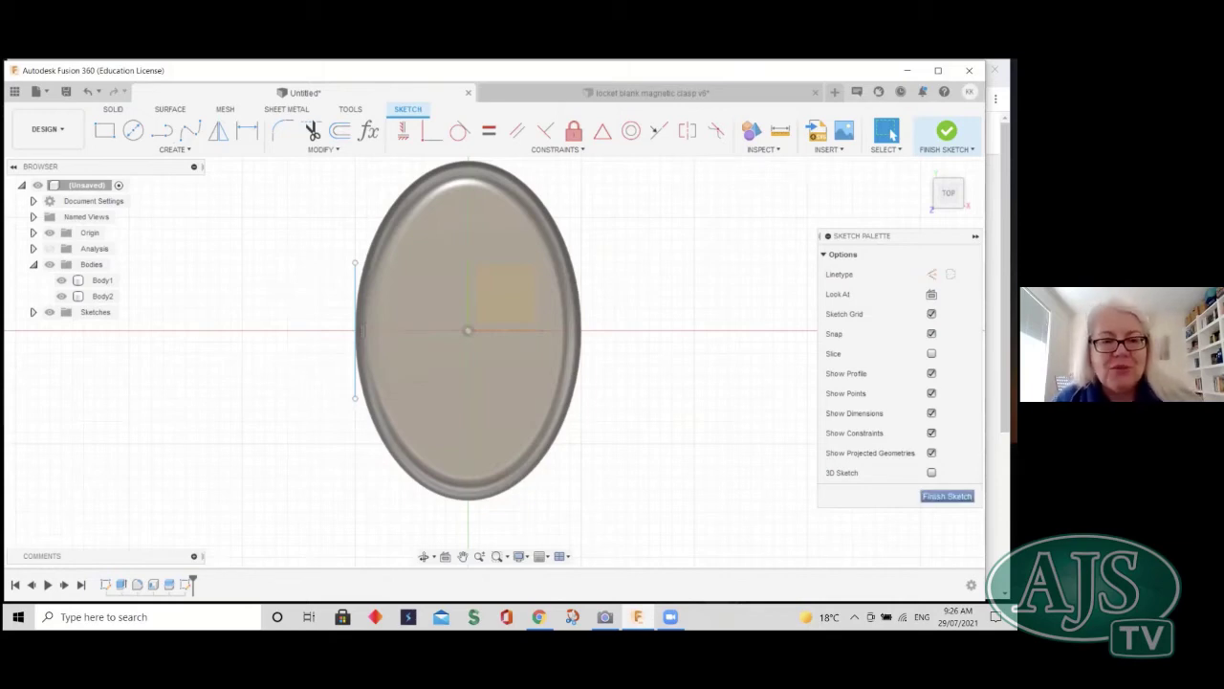
pyautogui.click(947, 496)
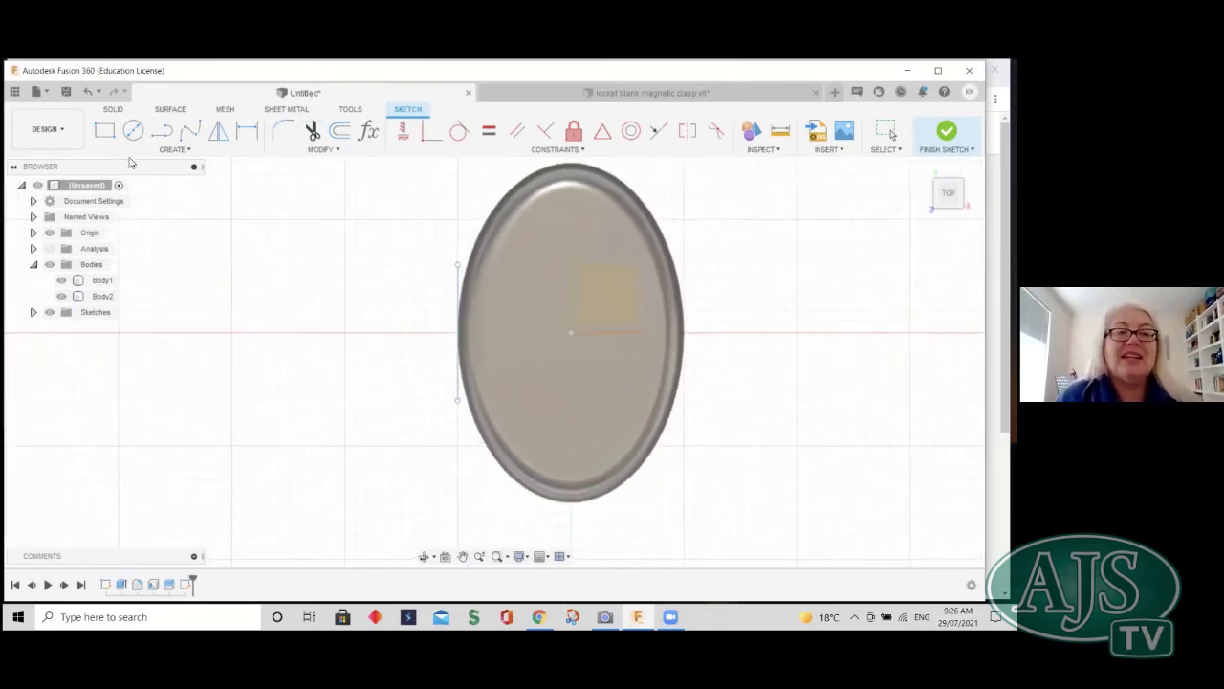
# - Cut a groove into the locket's side with a circular Pipe along the sketched line, using a 1.6 mm section size
pyautogui.click(171, 149)
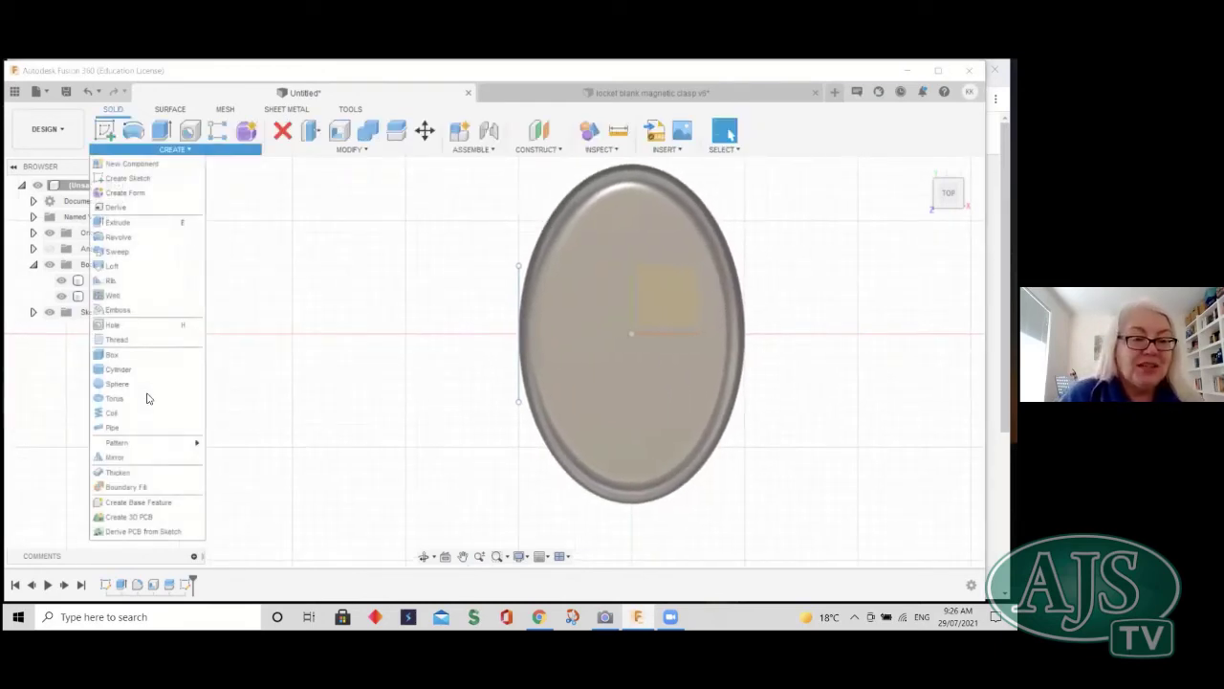
pyautogui.click(123, 428)
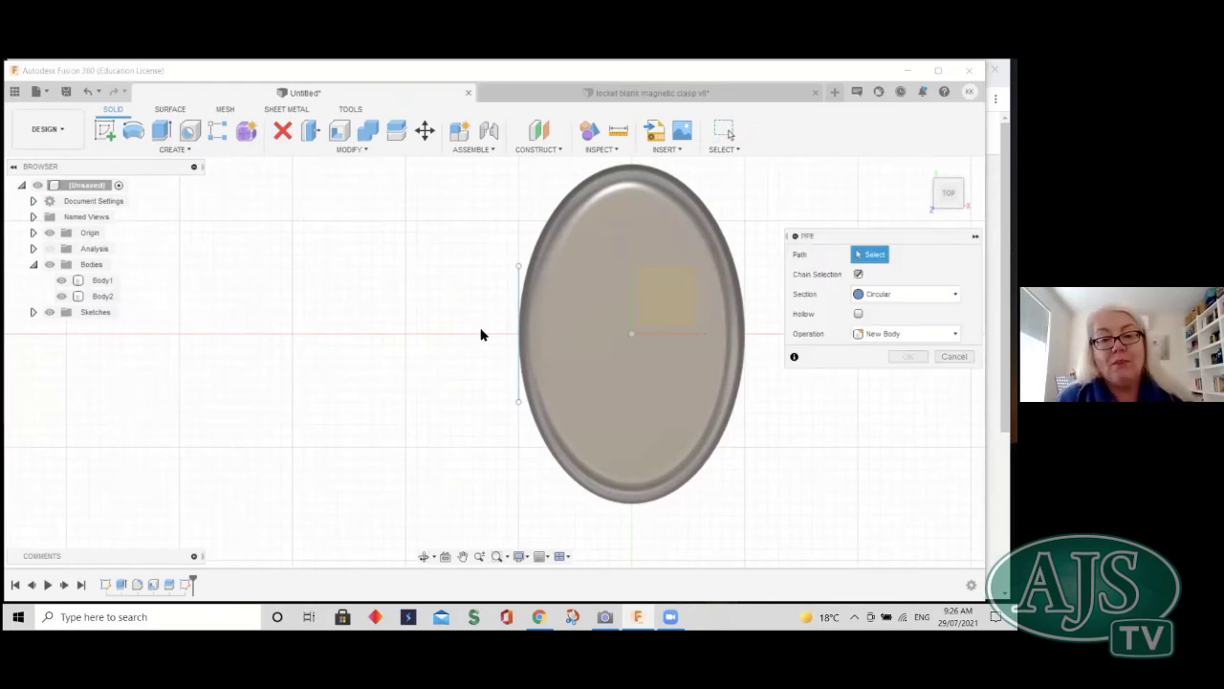
pyautogui.click(519, 297)
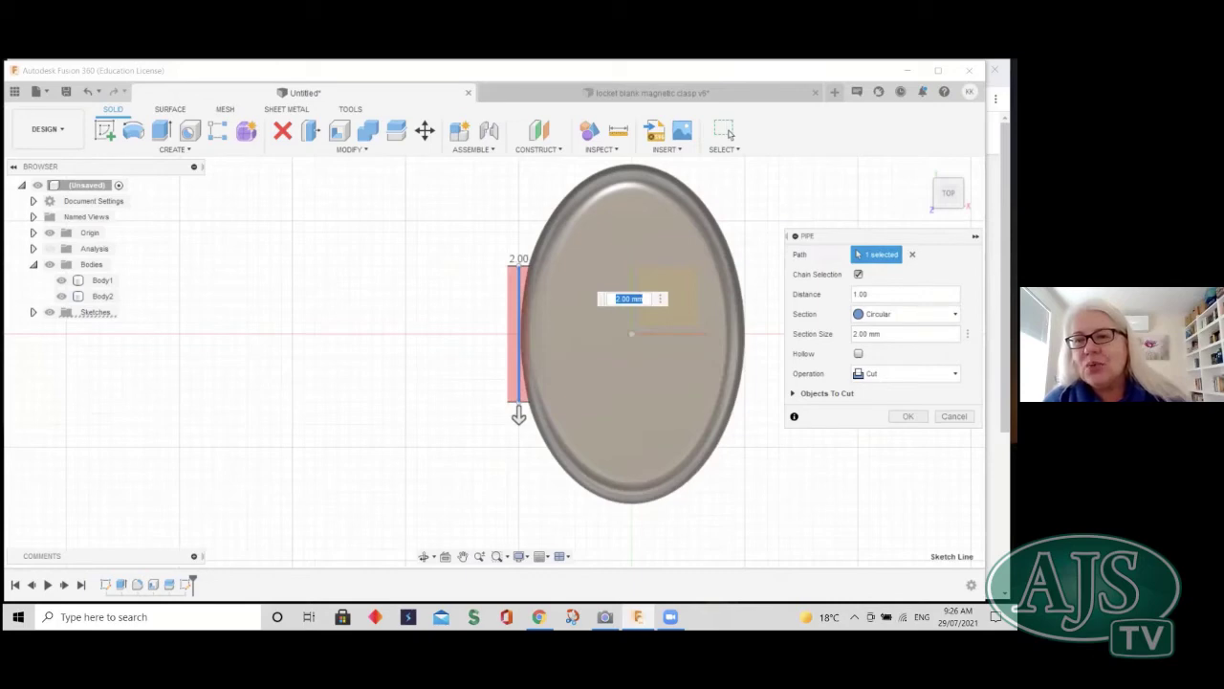
pyautogui.press('Tab')
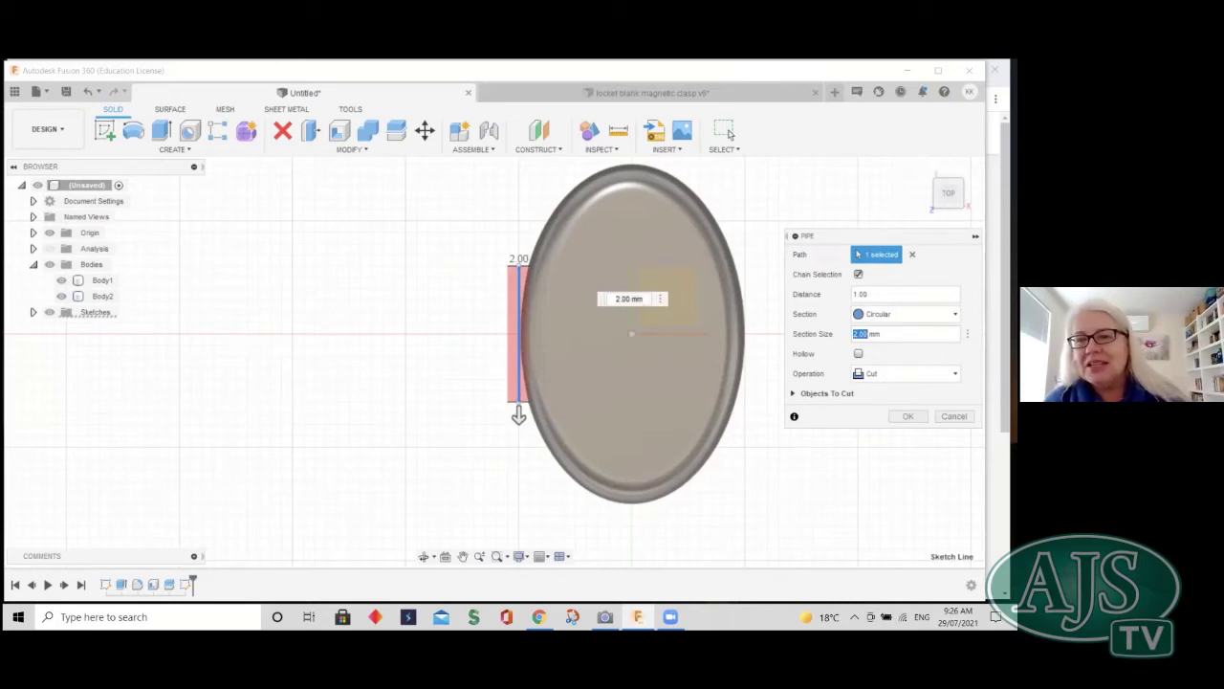
pyautogui.write('1')
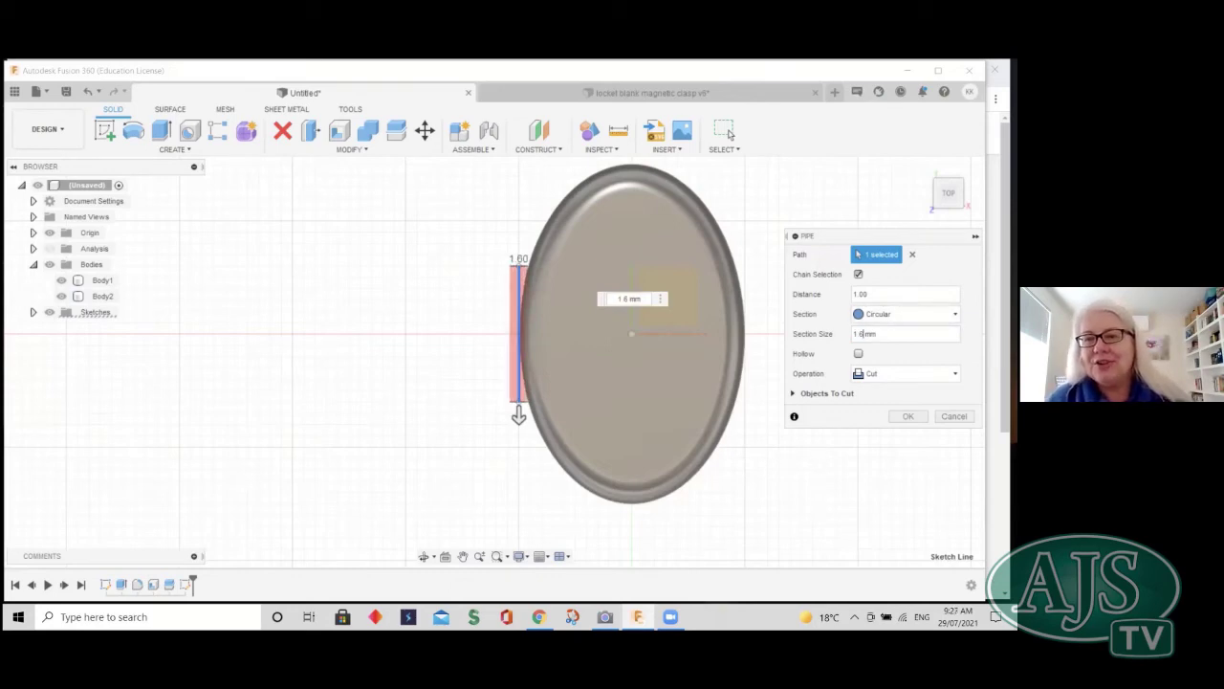
pyautogui.click(862, 334)
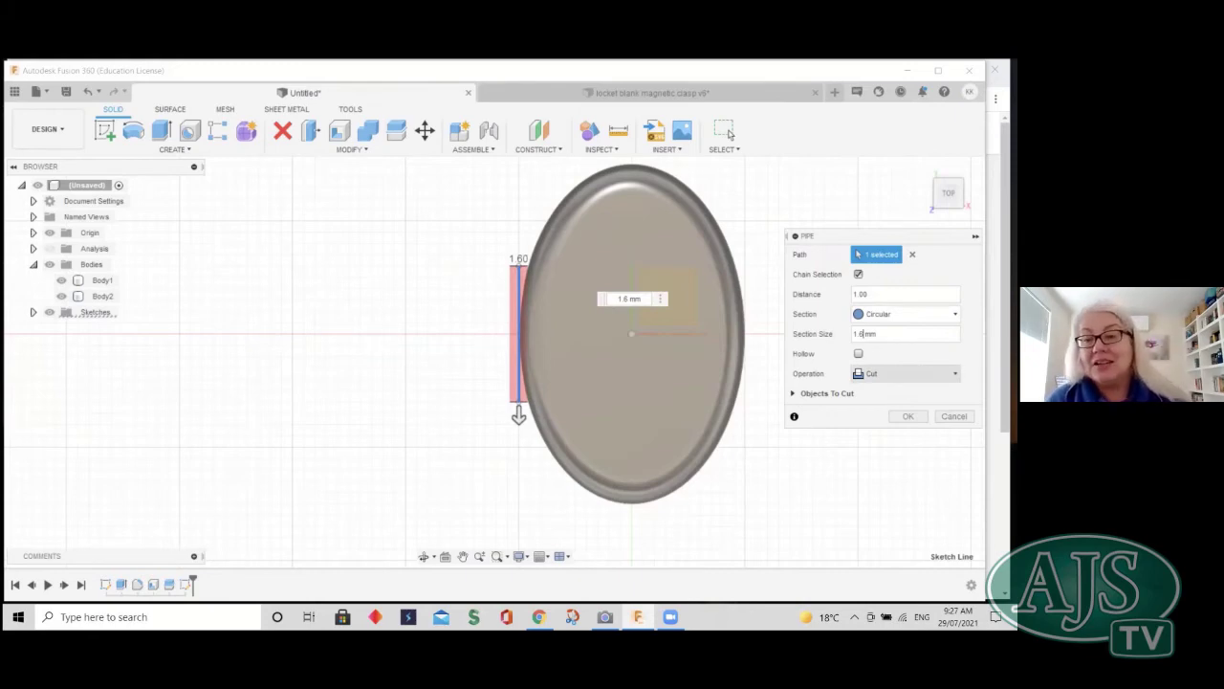
pyautogui.click(905, 373)
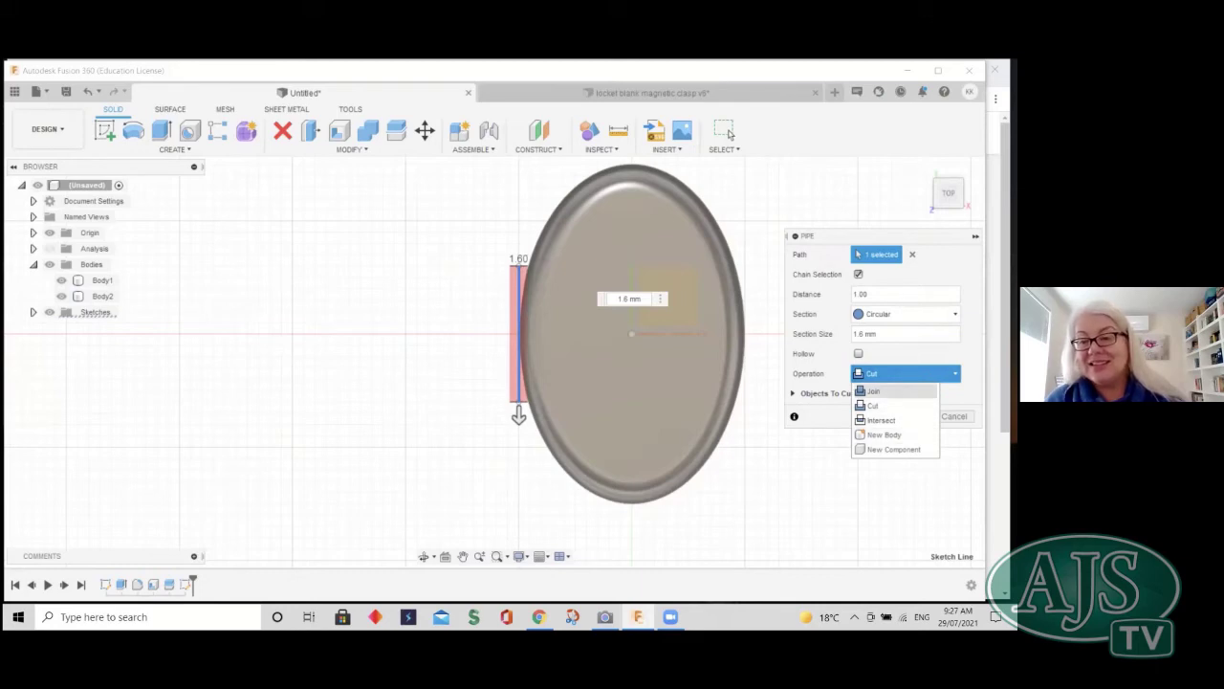
pyautogui.press('Escape')
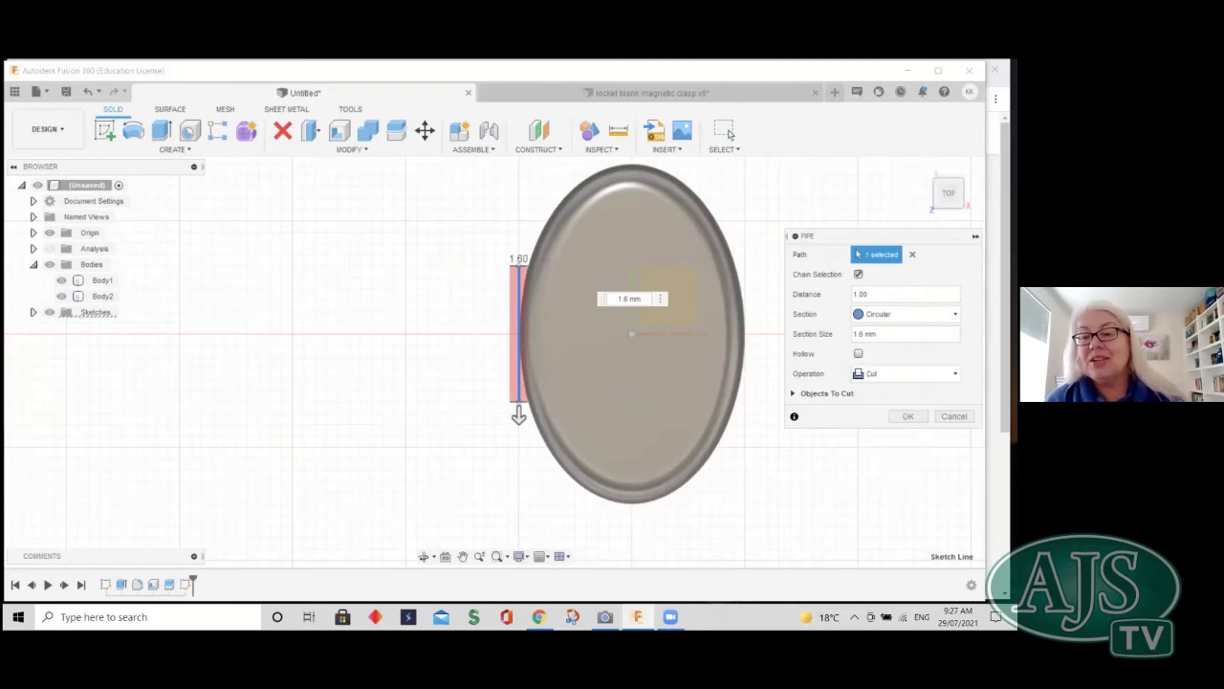
pyautogui.press('Return')
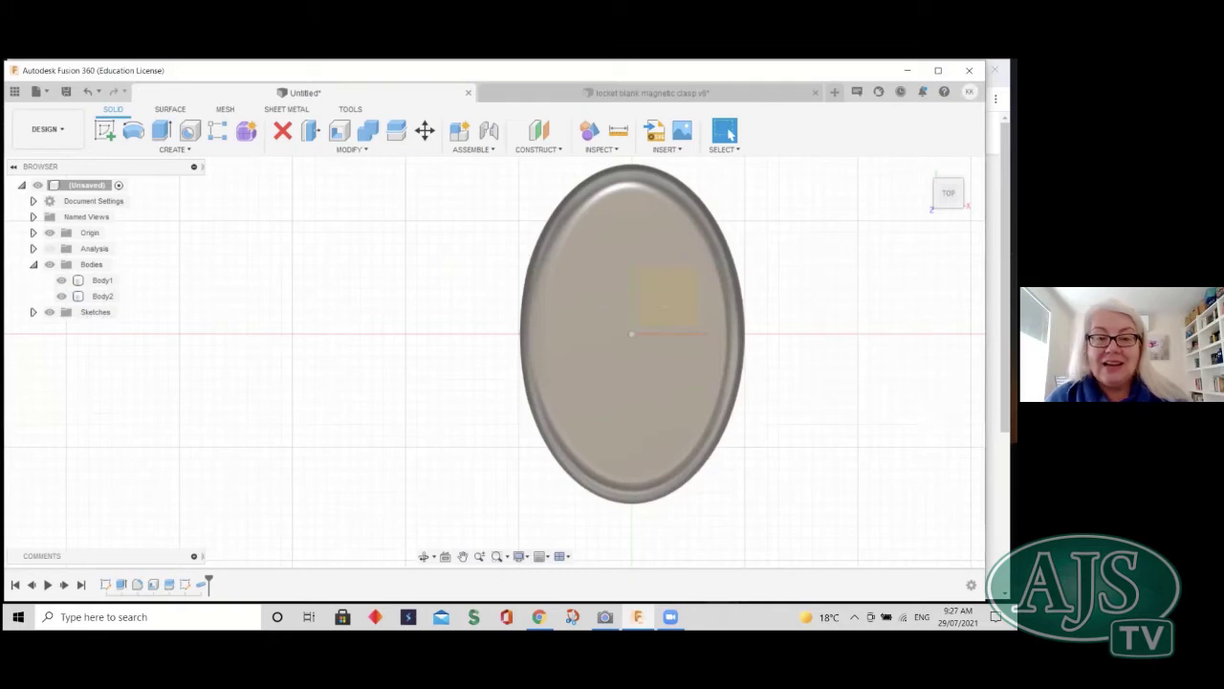
# - Inspect the groove cut in the locket's side and make the sketch containing the side line visible again
pyautogui.moveTo(493, 361)
pyautogui.keyDown('shift'); pyautogui.mouseDown(button='middle')
pyautogui.moveTo(521, 315)
pyautogui.moveTo(463, 288)
pyautogui.moveTo(534, 323)
pyautogui.mouseUp(button='middle'); pyautogui.keyUp('shift')
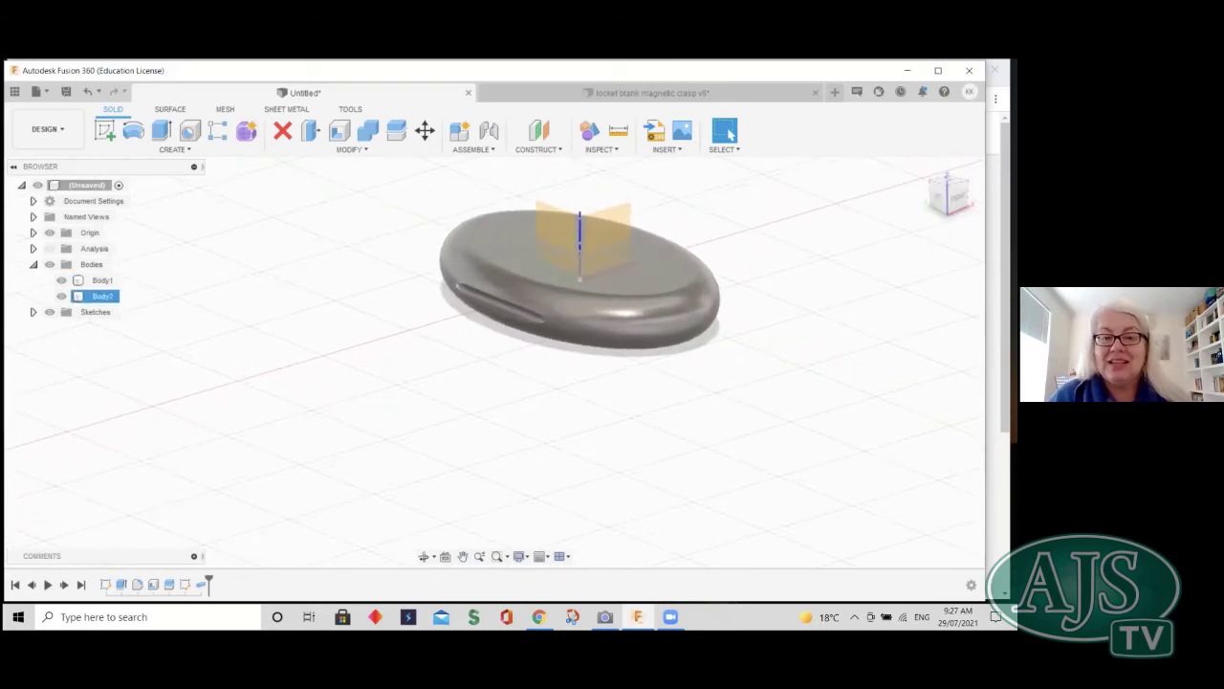
pyautogui.press('Escape')
pyautogui.moveTo(709, 287)
pyautogui.keyDown('shift'); pyautogui.mouseDown(button='middle')
pyautogui.moveTo(664, 326)
pyautogui.moveTo(164, 372)
pyautogui.moveTo(525, 368)
pyautogui.moveTo(488, 360)
pyautogui.moveTo(520, 335)
pyautogui.moveTo(488, 373)
pyautogui.mouseUp(button='middle'); pyautogui.keyUp('shift')
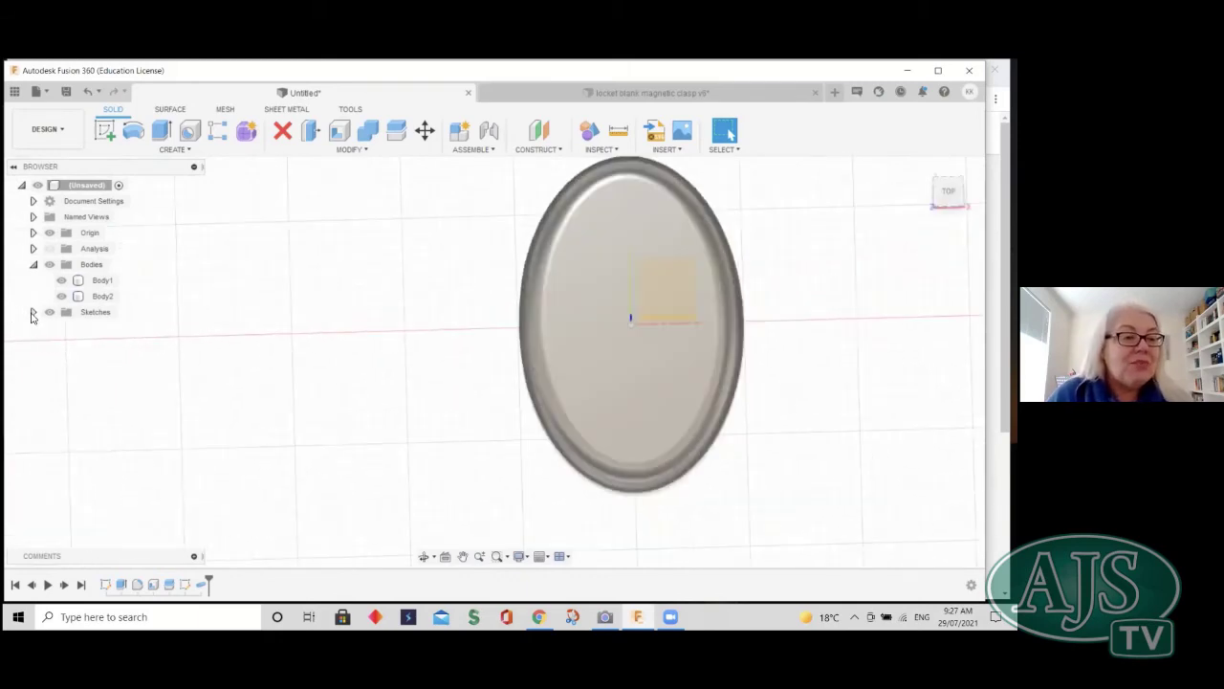
pyautogui.click(32, 314)
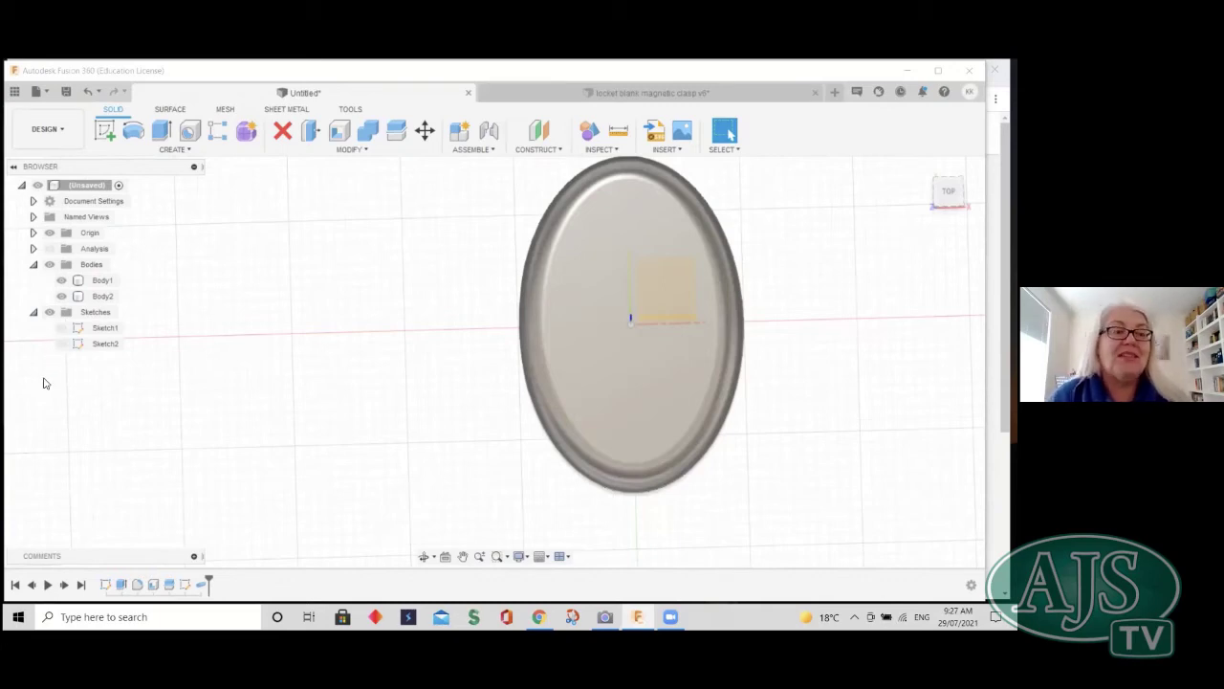
pyautogui.click(61, 346)
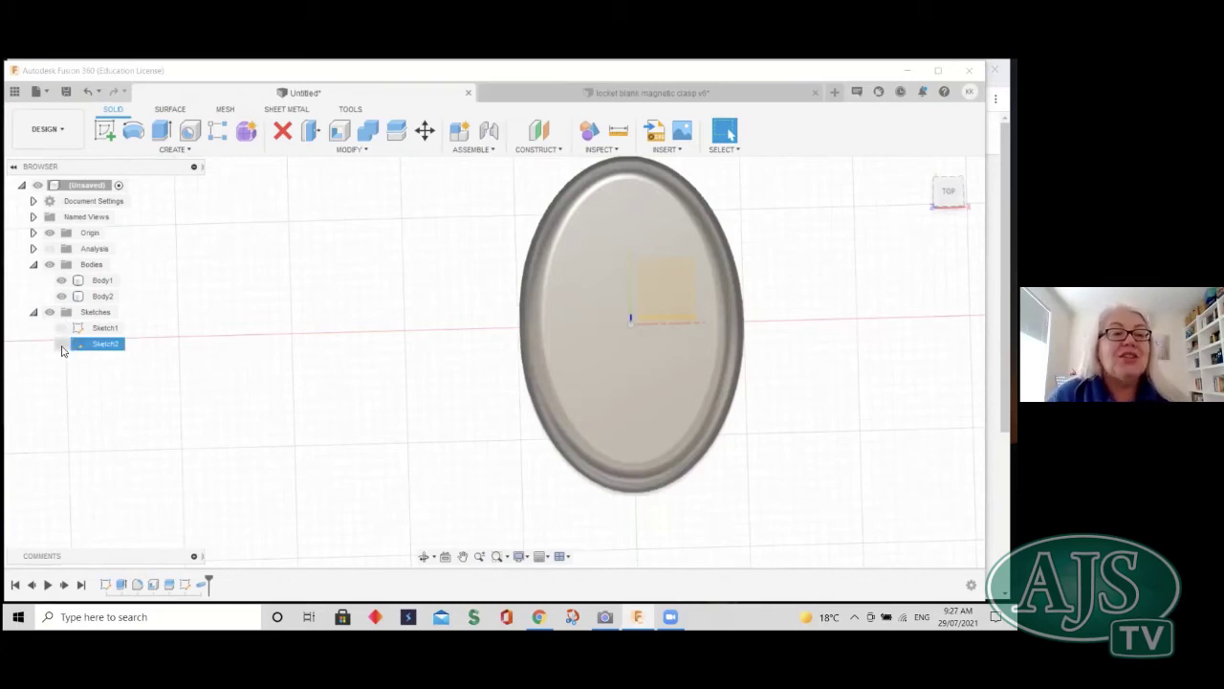
pyautogui.click(61, 345)
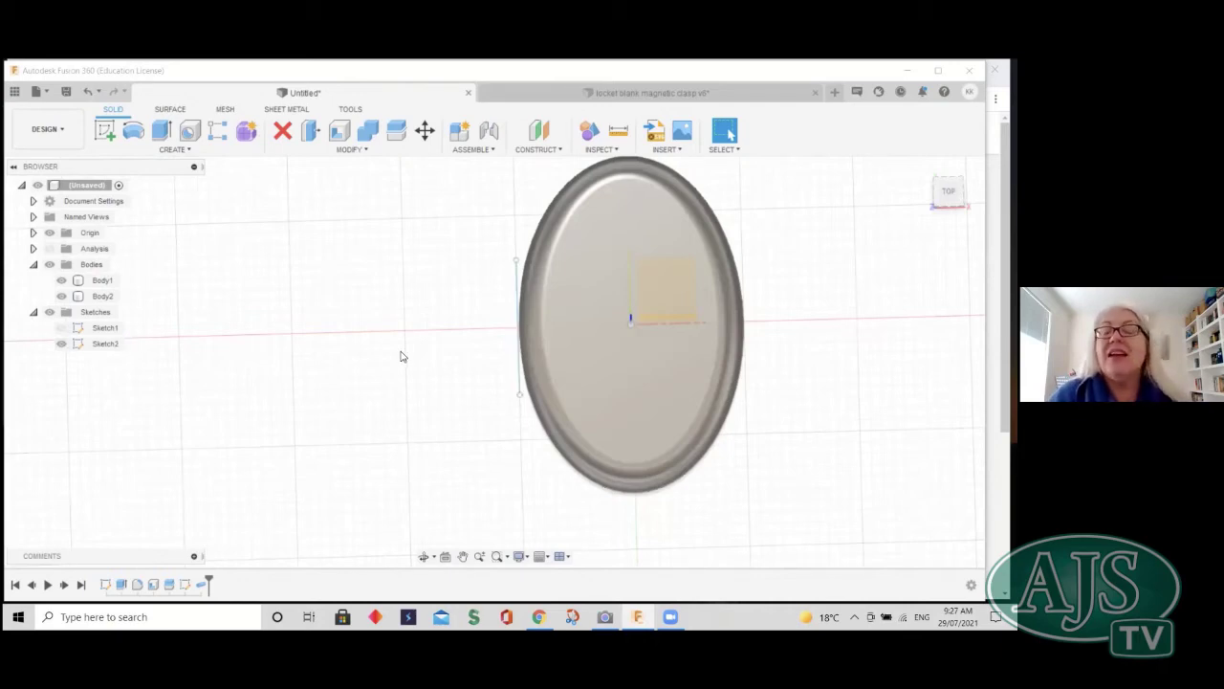
# - Create a hollow circular Pipe along the side line as a new body, with 1.6 mm section size and 0.4 mm thickness, and hide its sketch
pyautogui.click(137, 150)
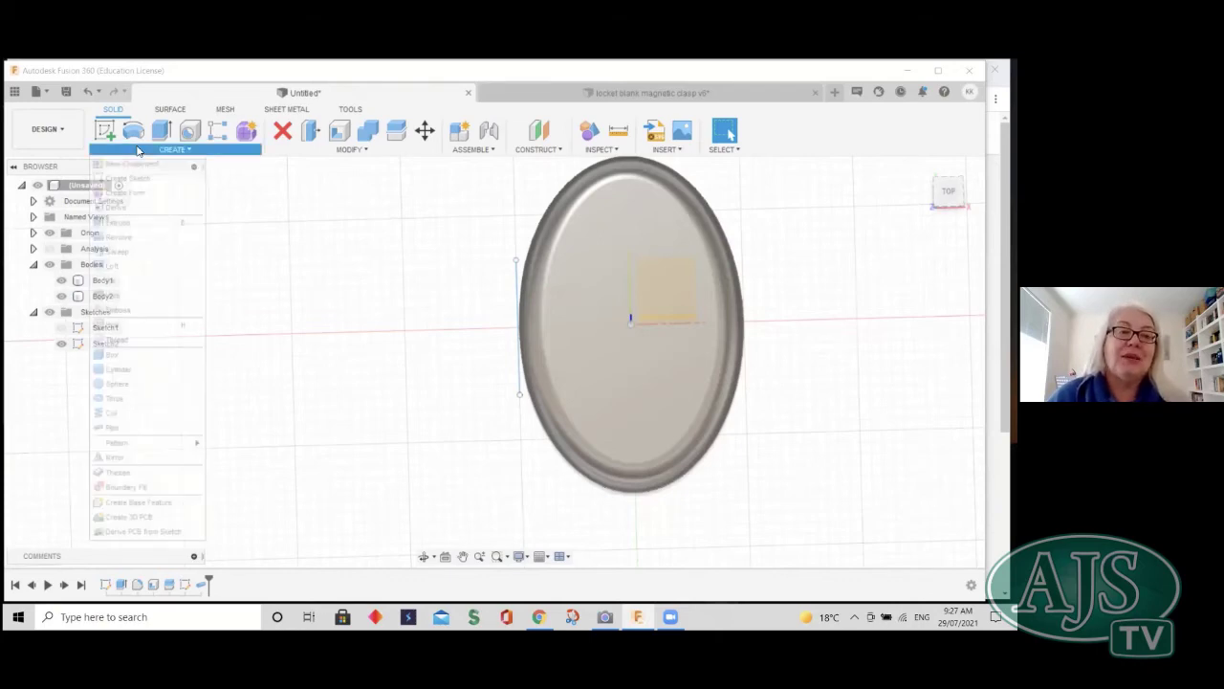
pyautogui.click(112, 427)
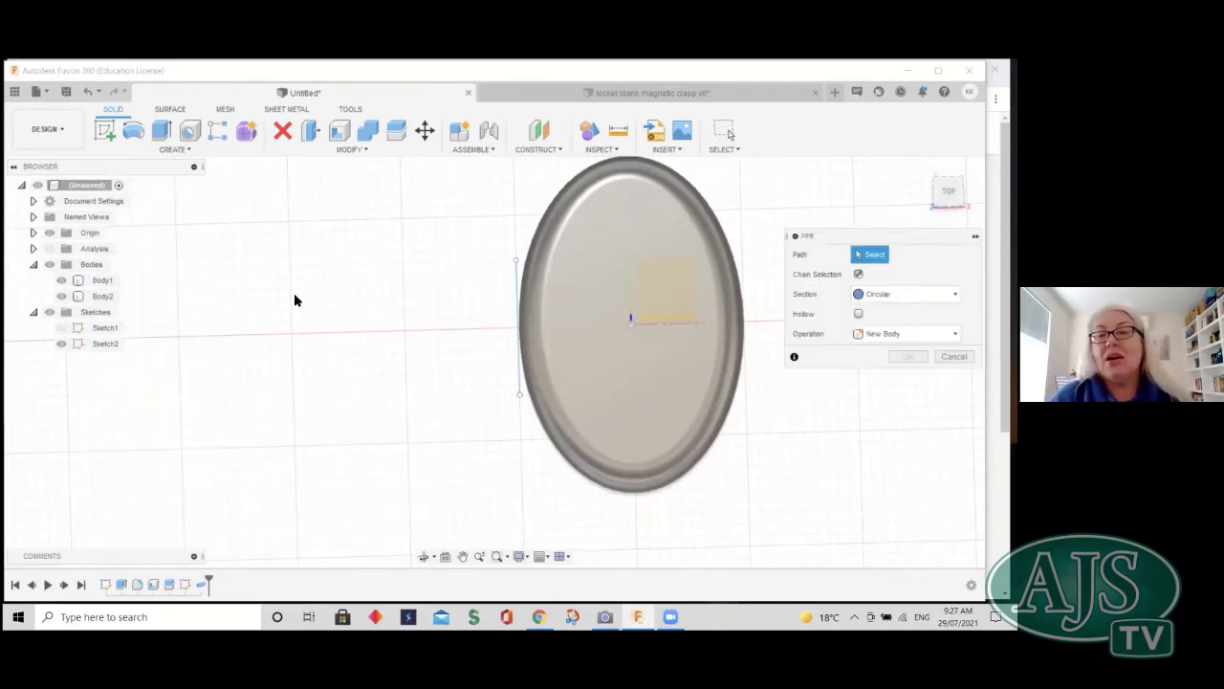
pyautogui.click(517, 349)
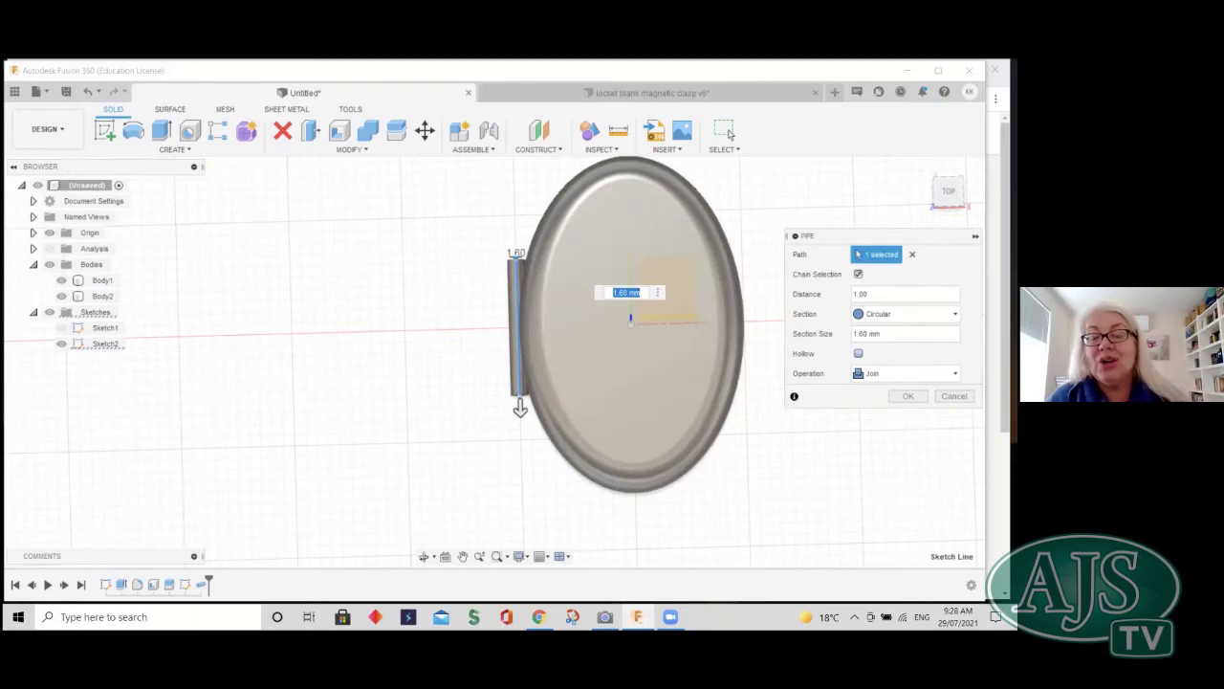
pyautogui.click(858, 353)
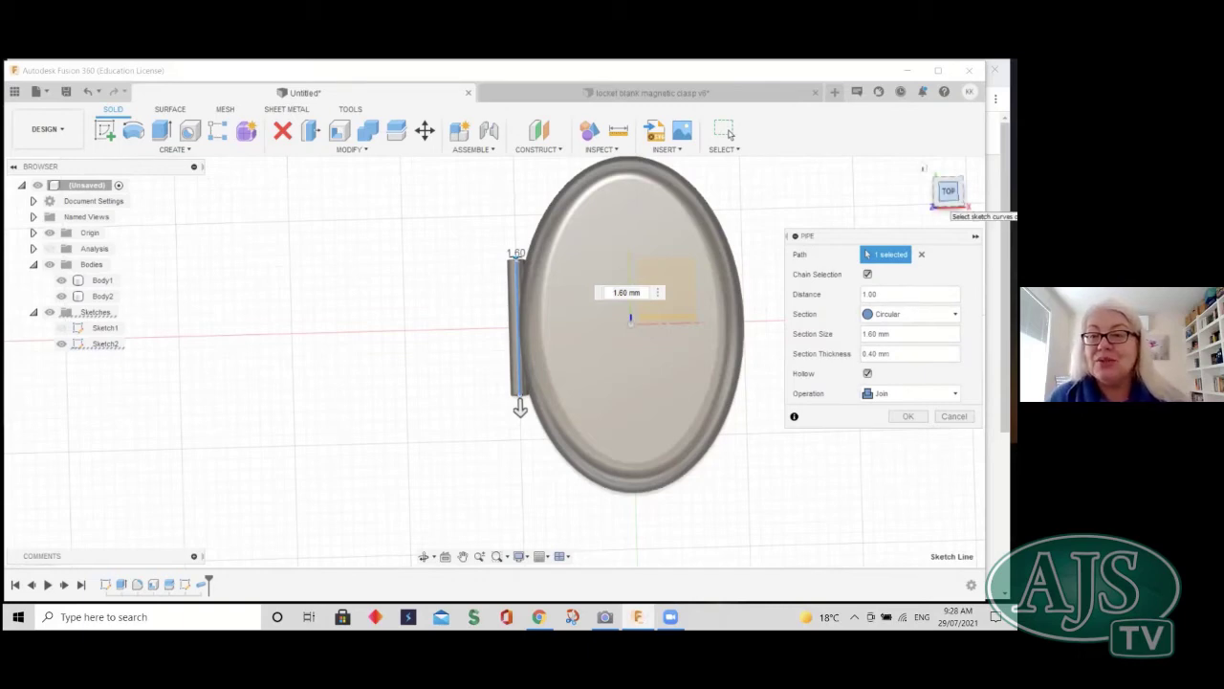
pyautogui.click(949, 204)
pyautogui.keyDown('shift'); pyautogui.moveTo(495, 361); pyautogui.dragTo(494, 306, button='middle'); pyautogui.keyUp('shift')
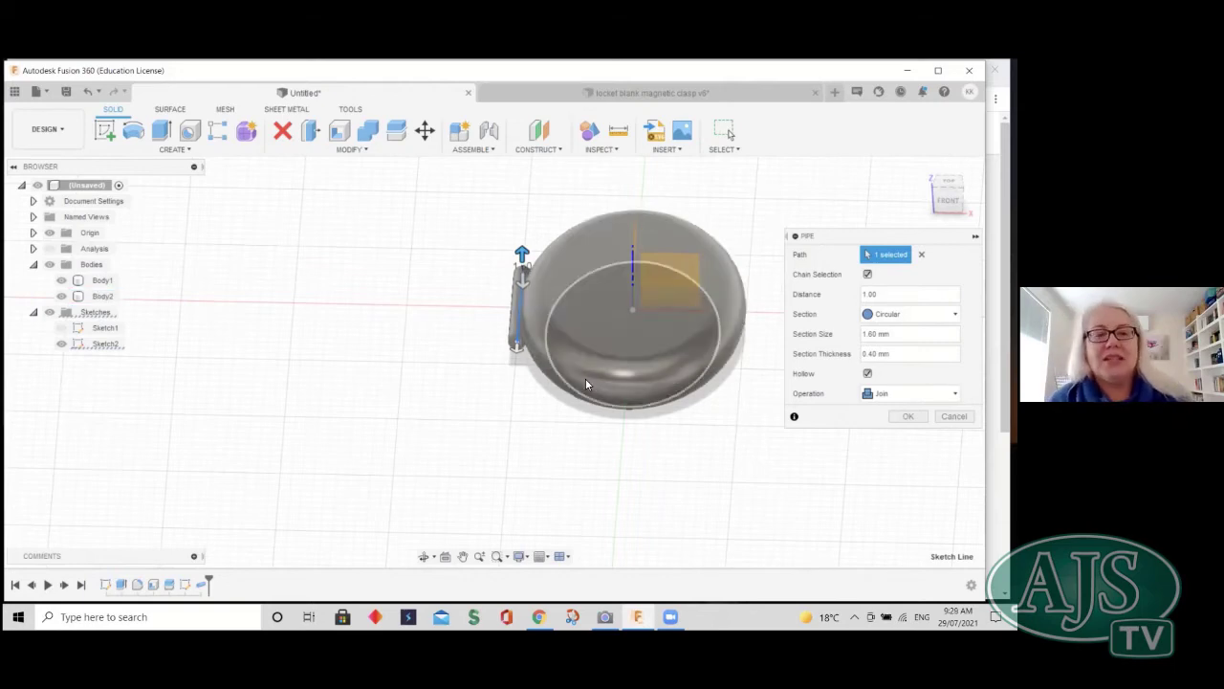
pyautogui.click(914, 393)
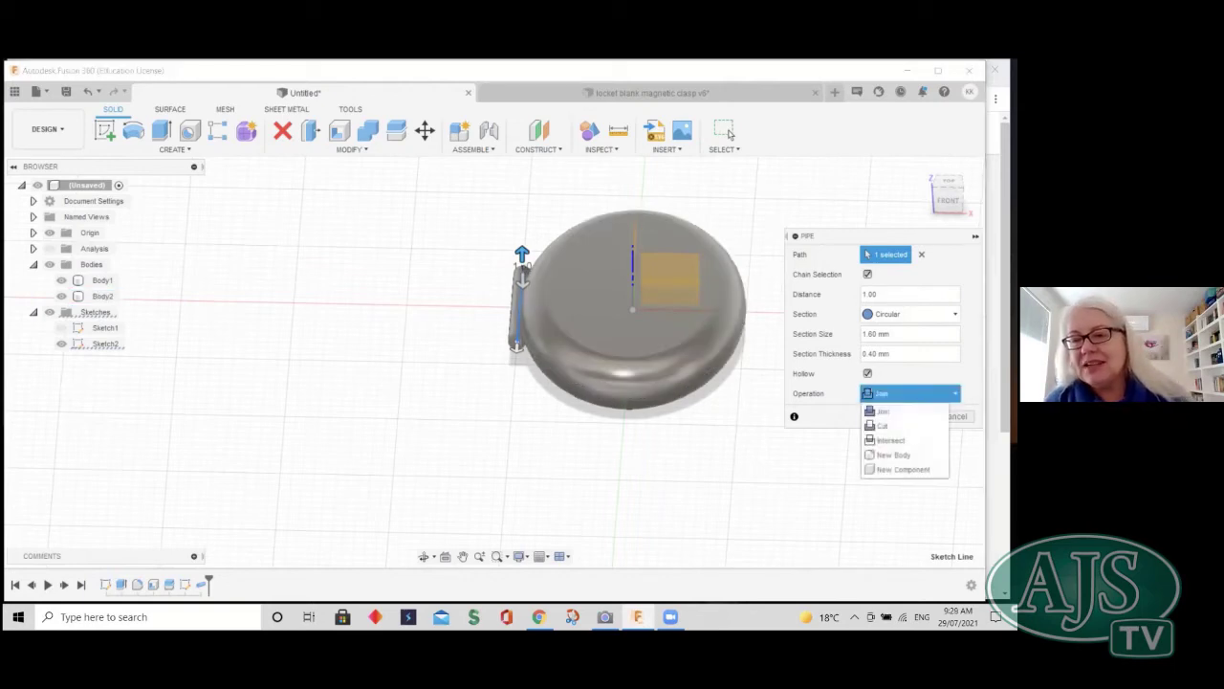
pyautogui.click(894, 455)
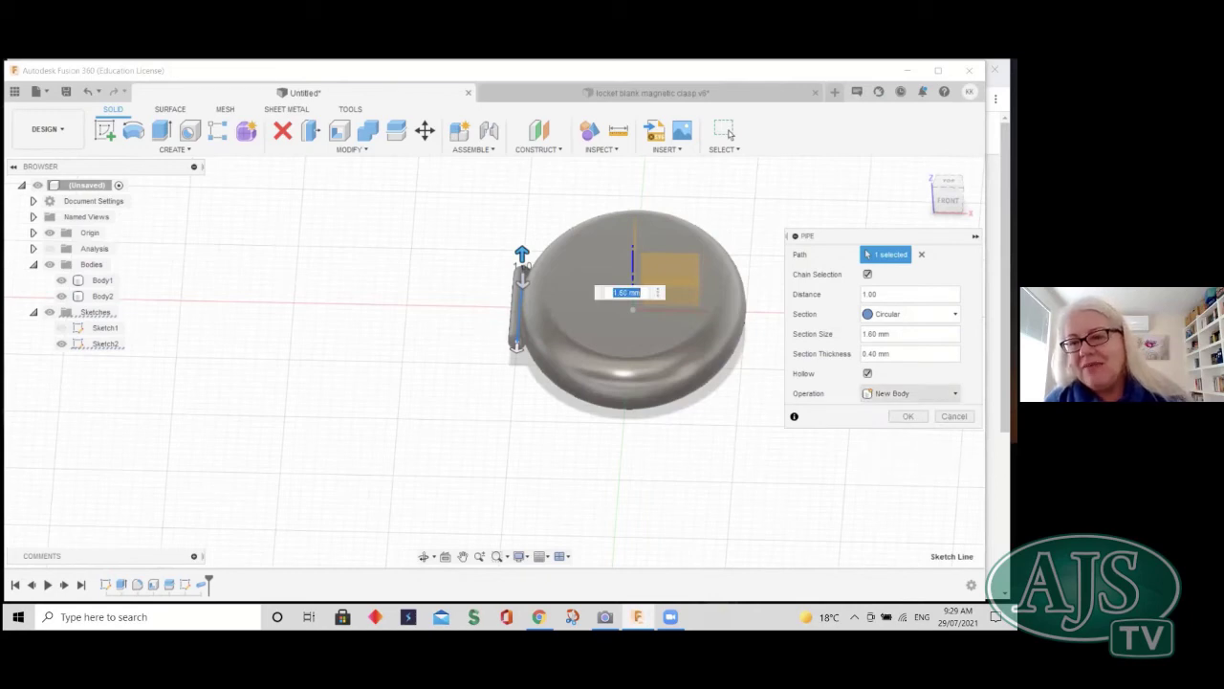
pyautogui.press('Return')
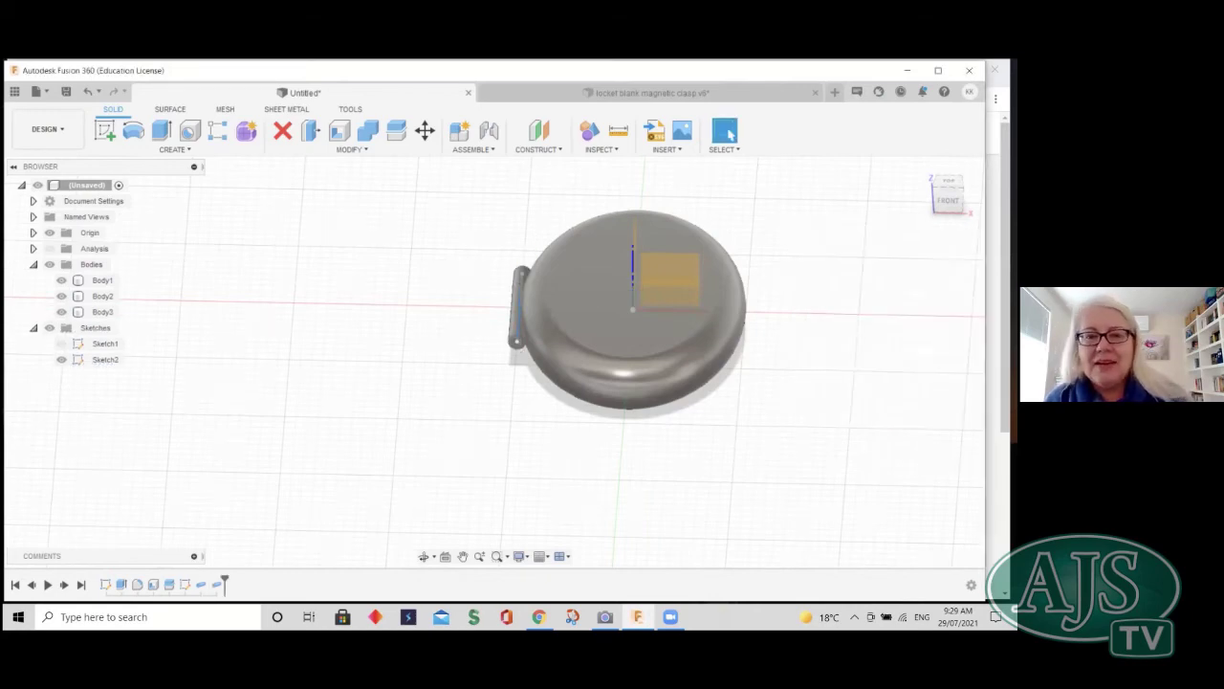
pyautogui.click(61, 360)
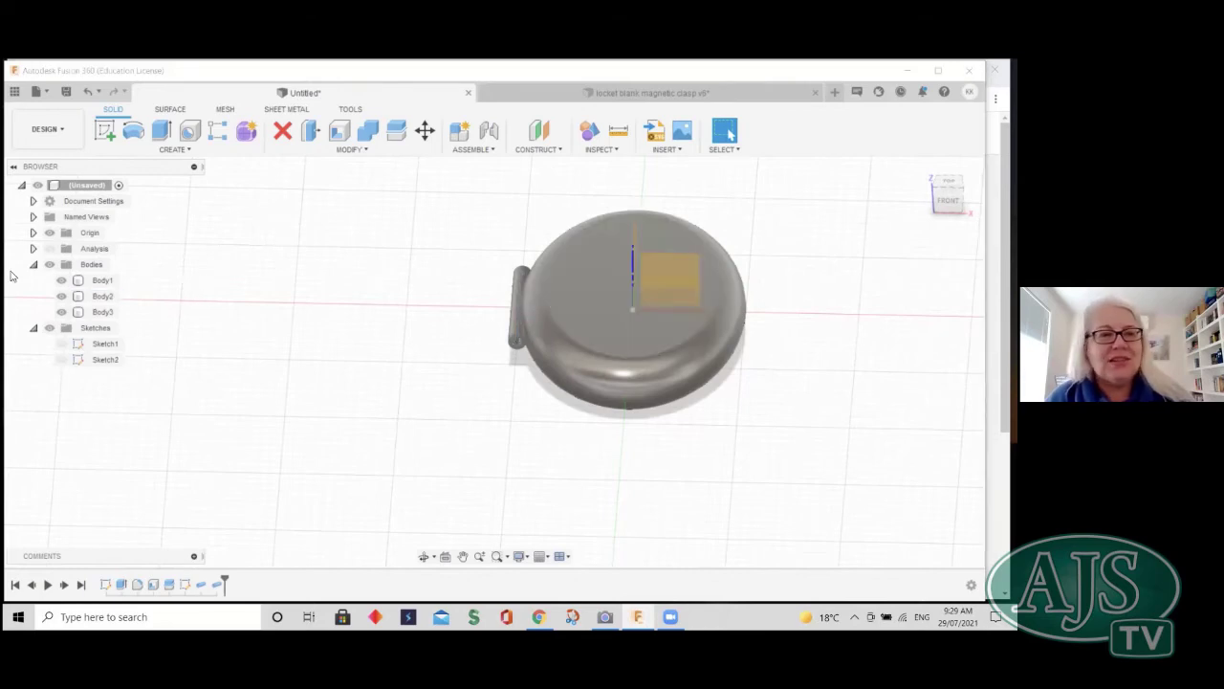
# - Hide the origin and show the section analysis of the locket and hinge tube in the front view
pyautogui.click(49, 233)
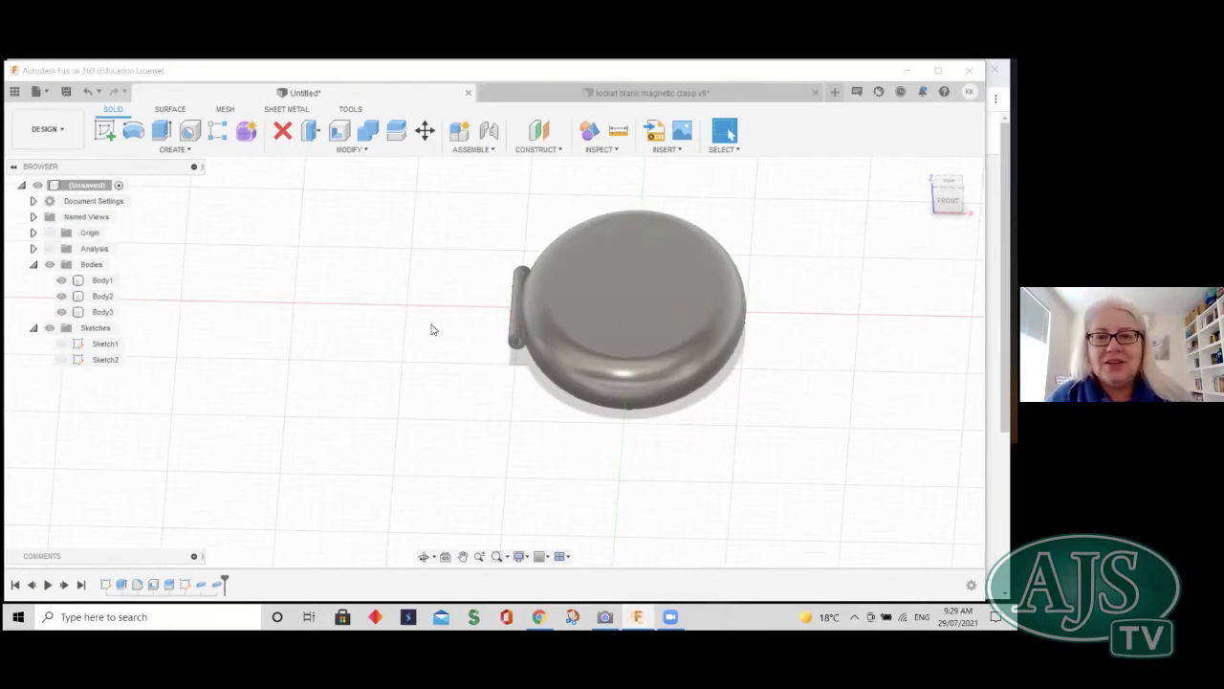
pyautogui.click(947, 200)
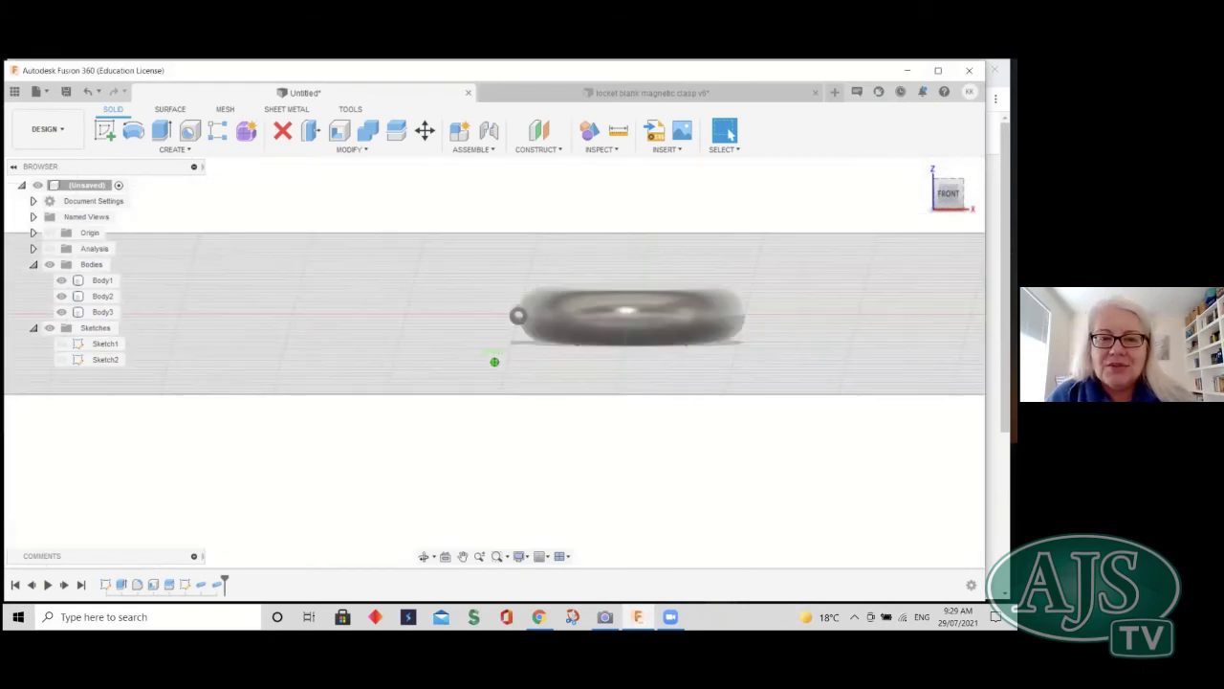
pyautogui.moveTo(495, 361)
pyautogui.keyDown('shift'); pyautogui.mouseDown(button='middle')
pyautogui.moveTo(495, 325)
pyautogui.moveTo(495, 359)
pyautogui.mouseUp(button='middle'); pyautogui.keyUp('shift')
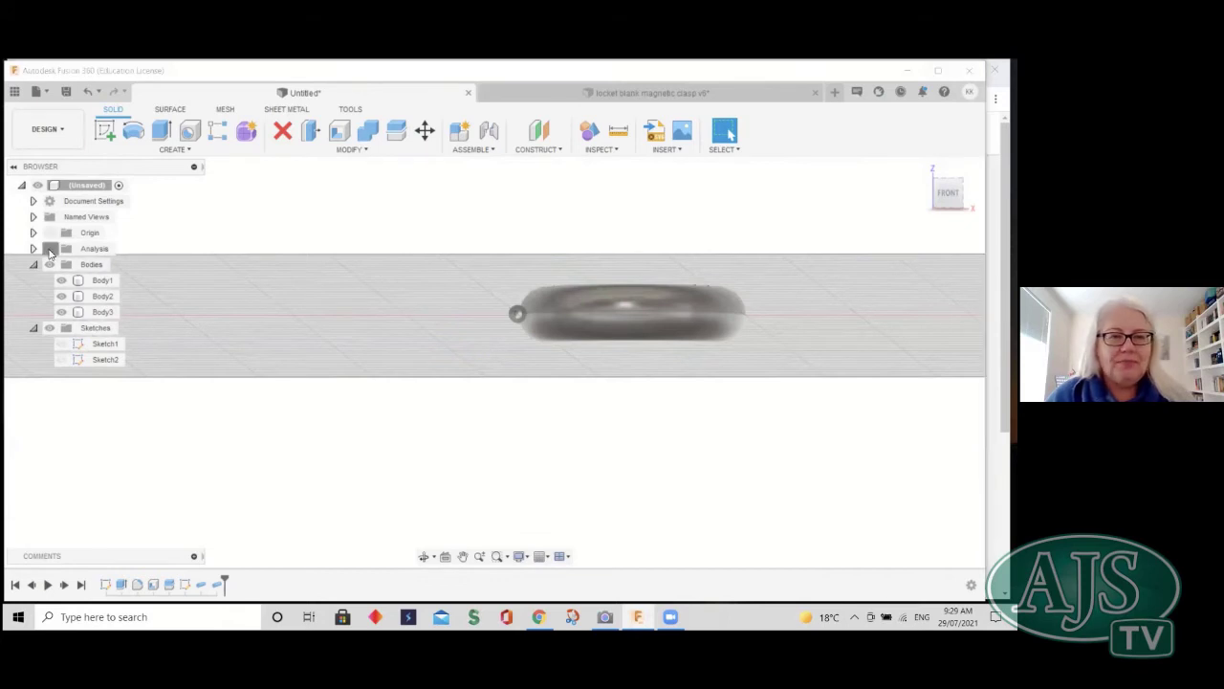
pyautogui.click(49, 249)
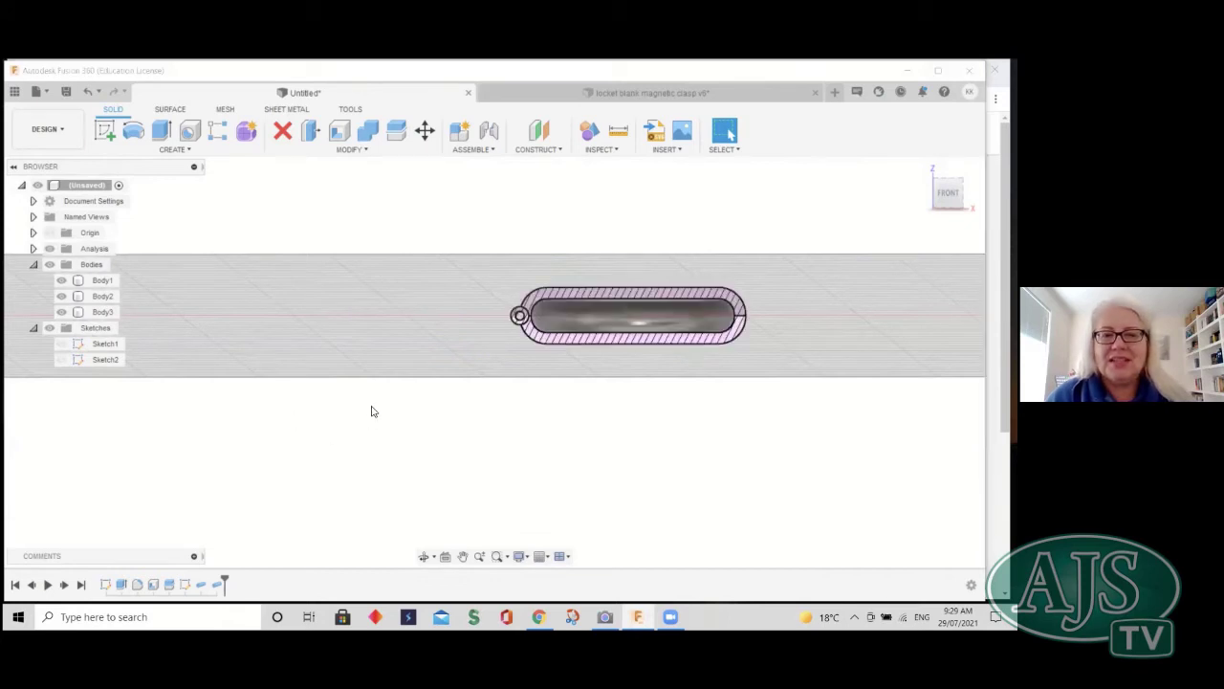
pyautogui.scroll(3, 412, 341)
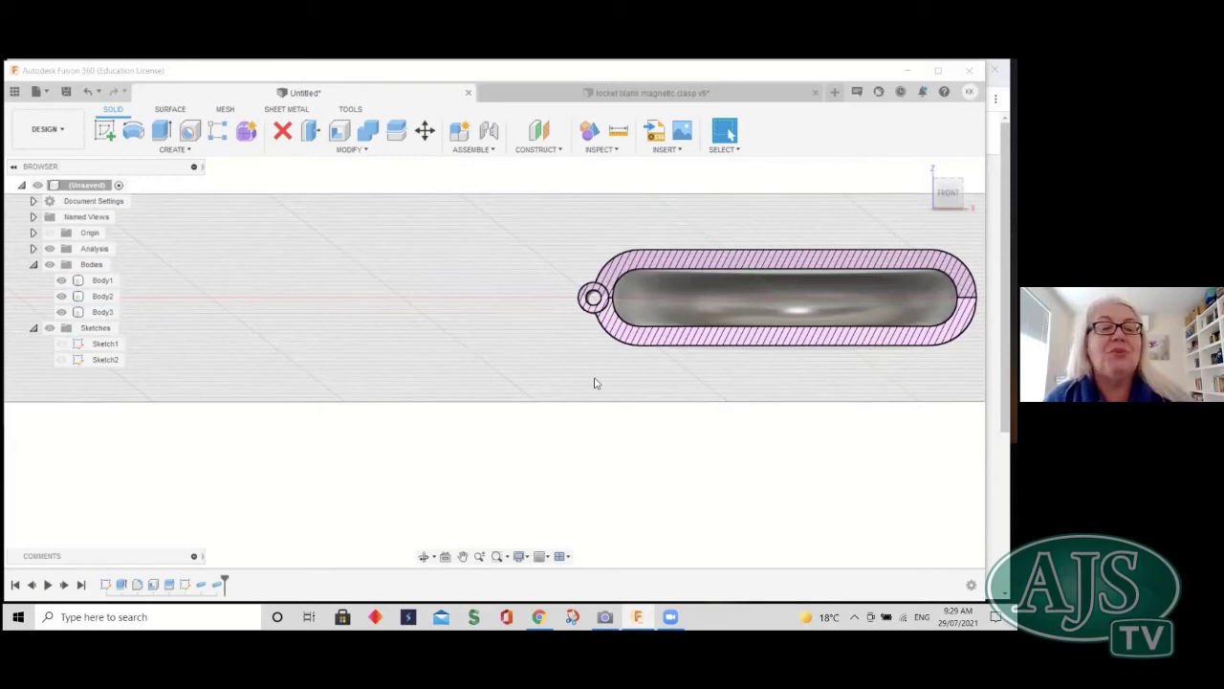
# - Examine the sectioned hinge tube and both locket halves where they meet, from the front and from above
pyautogui.click(601, 299)
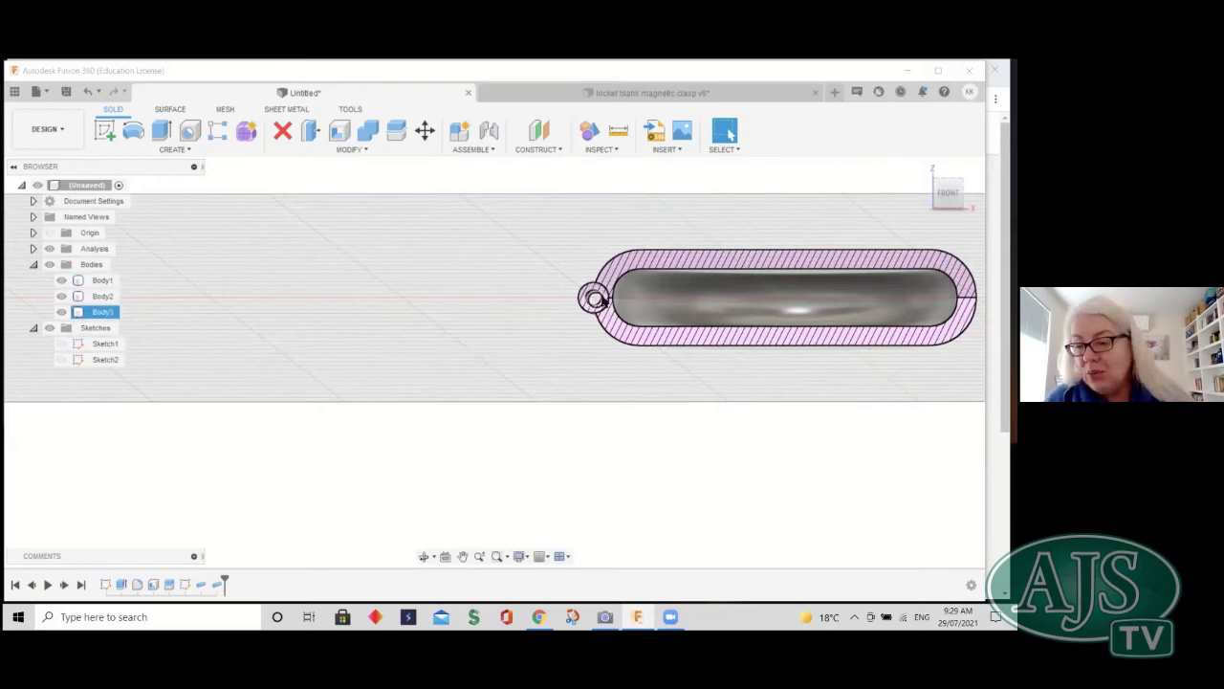
pyautogui.click(602, 285)
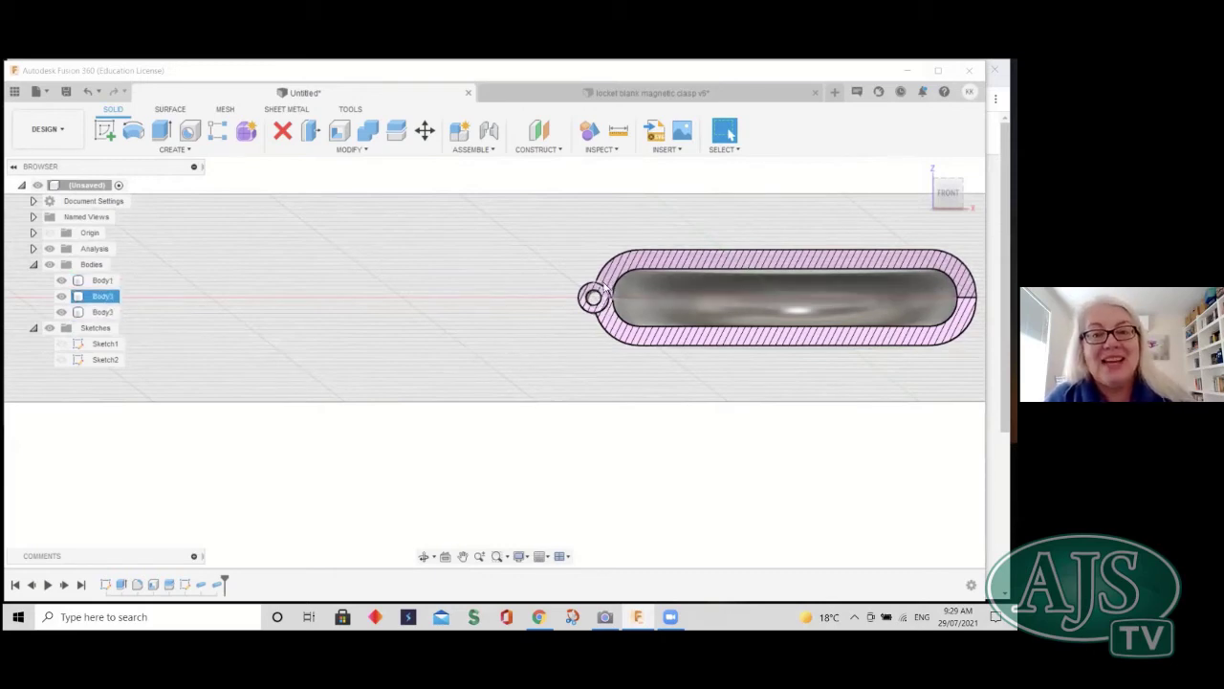
pyautogui.click(600, 305)
pyautogui.click(602, 321)
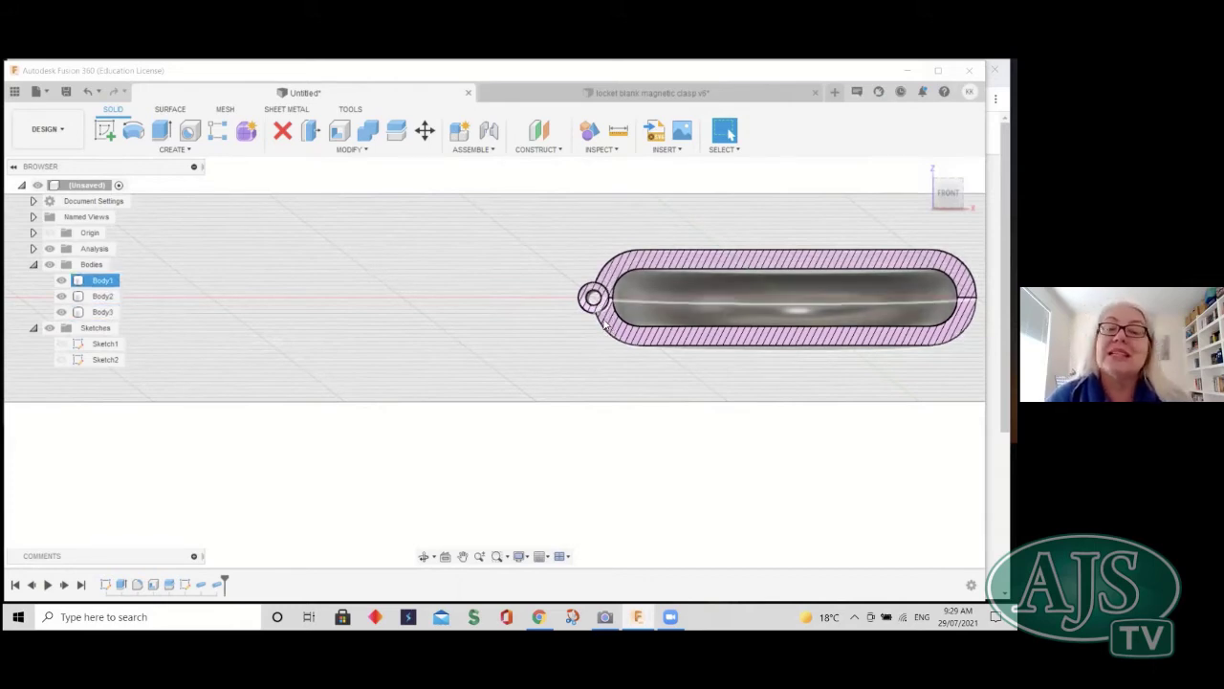
pyautogui.click(595, 300)
pyautogui.press('Escape')
pyautogui.click(948, 192)
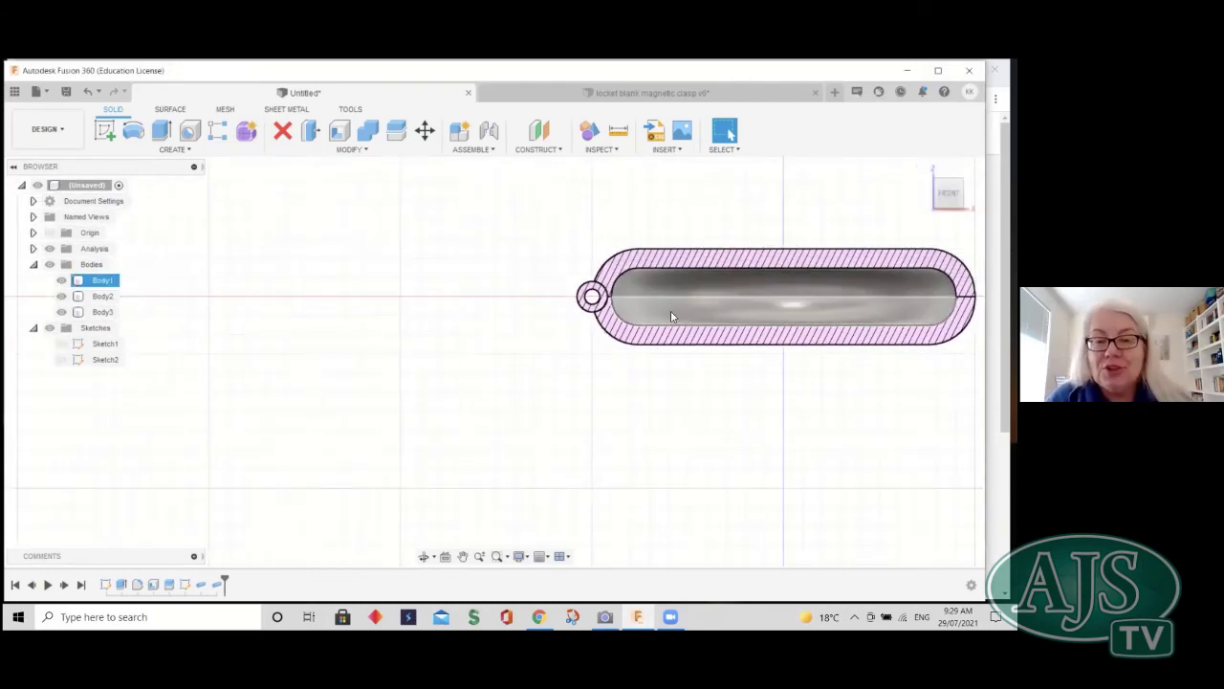
pyautogui.click(591, 297)
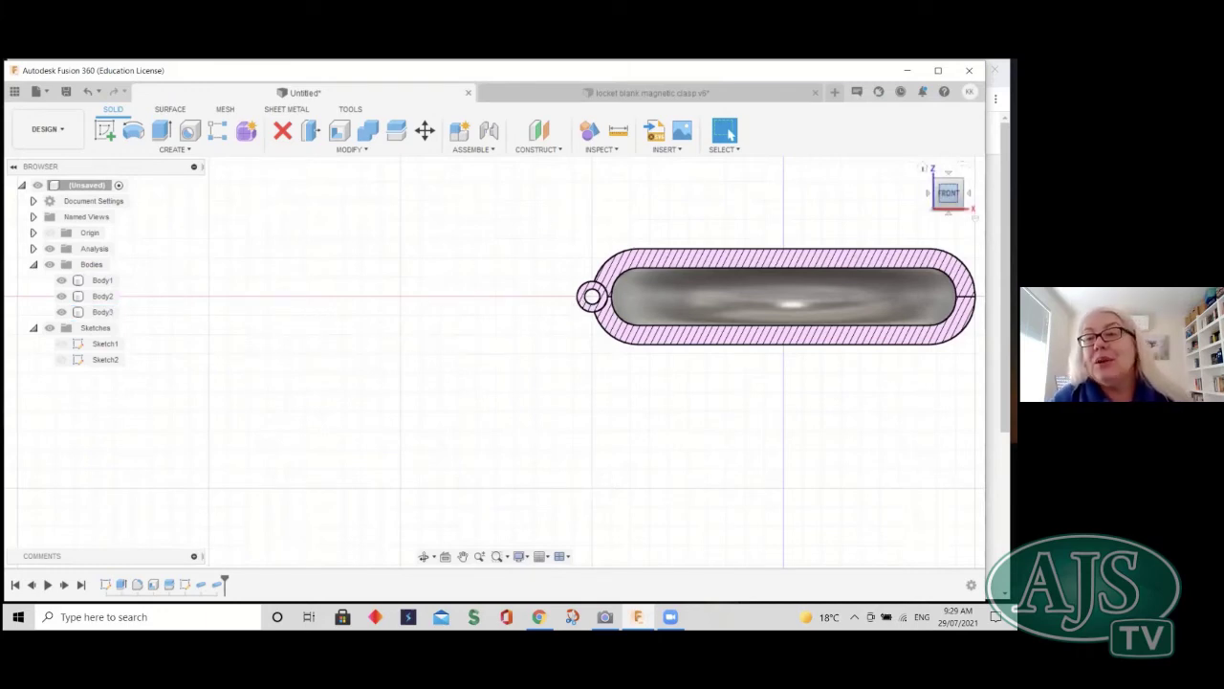
pyautogui.moveTo(948, 192); pyautogui.dragTo(948, 236)
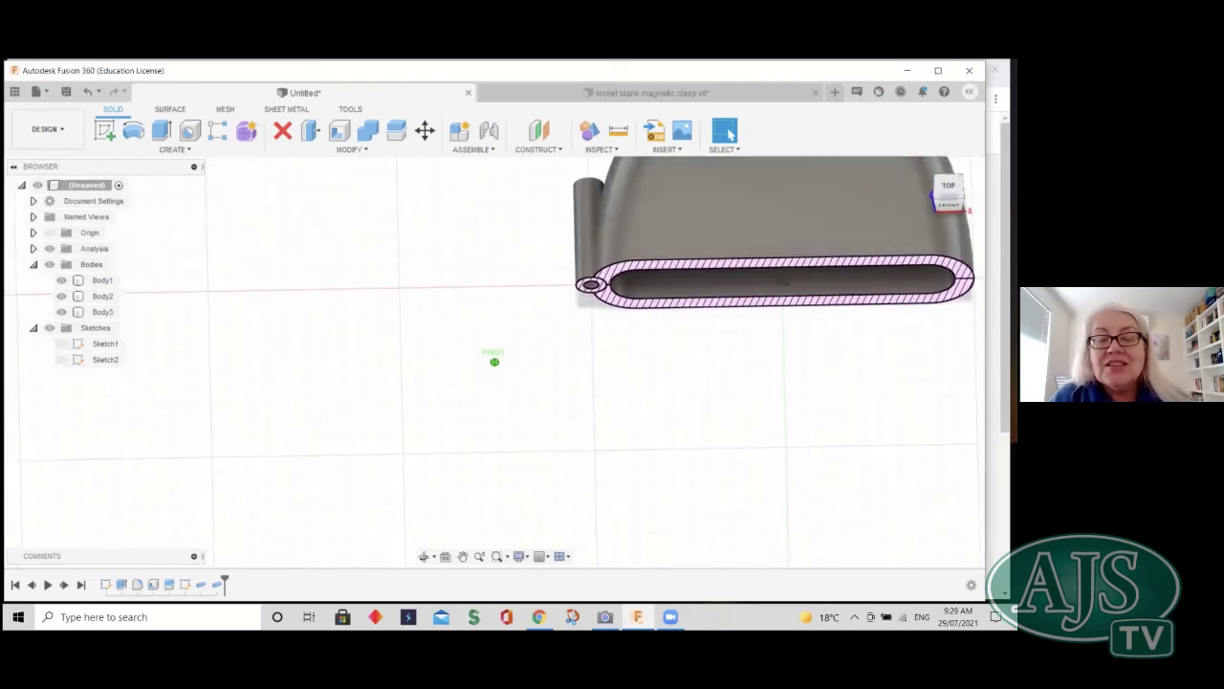
pyautogui.keyDown('shift'); pyautogui.moveTo(495, 407); pyautogui.dragTo(526, 450, button='middle'); pyautogui.keyUp('shift')
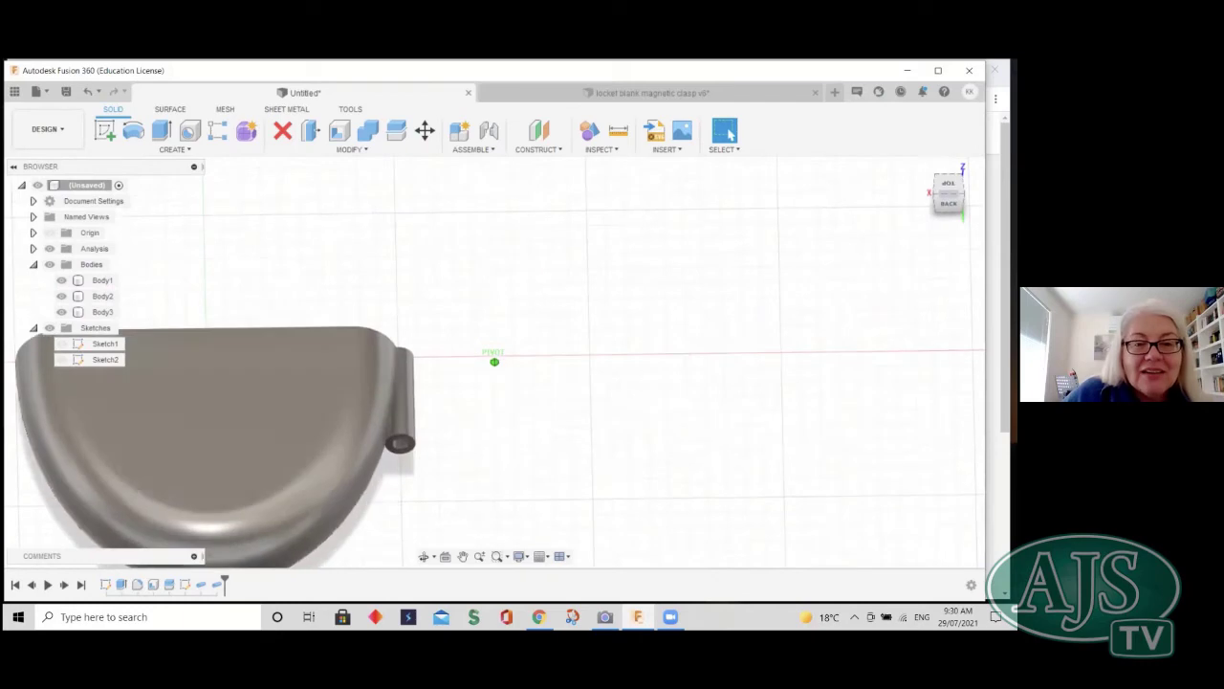
# - Turn off the section analysis and examine how the hinge tube sits along the whole locket's side
pyautogui.keyDown('shift'); pyautogui.moveTo(526, 450); pyautogui.dragTo(51, 249, button='middle'); pyautogui.keyUp('shift')
pyautogui.click(947, 194)
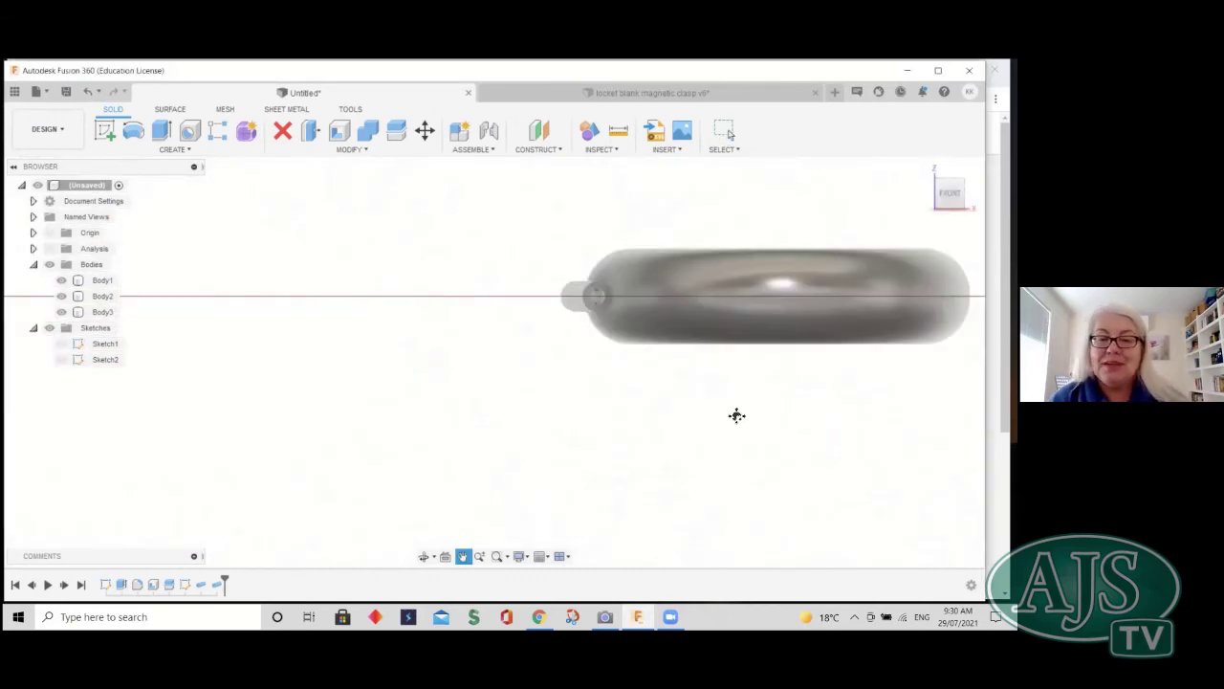
pyautogui.moveTo(735, 415); pyautogui.dragTo(536, 435, button='middle')
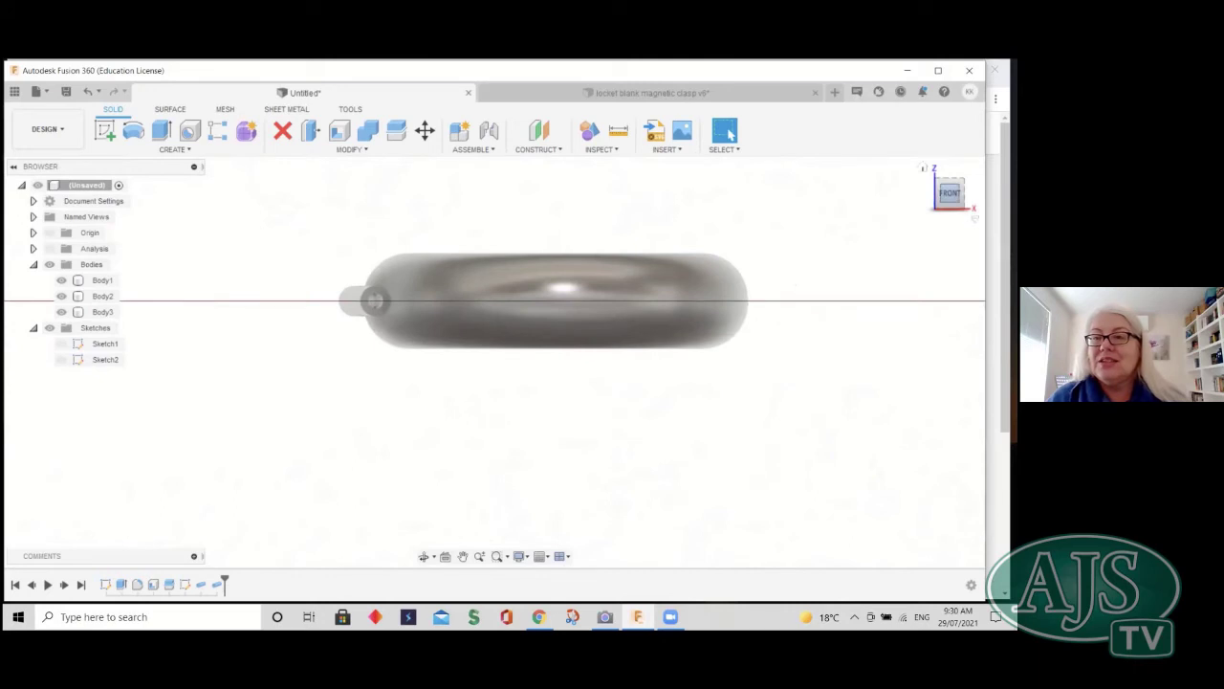
pyautogui.keyDown('shift'); pyautogui.moveTo(493, 361); pyautogui.dragTo(488, 473, button='middle'); pyautogui.keyUp('shift')
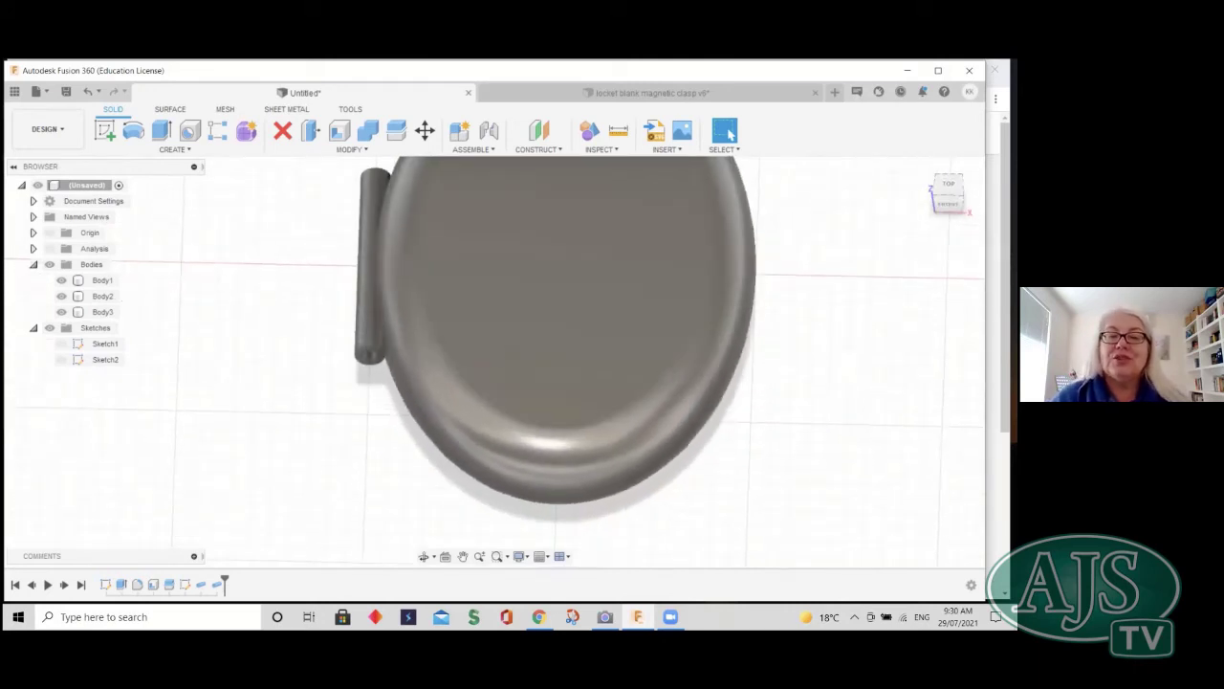
pyautogui.scroll(-3, 803, 395)
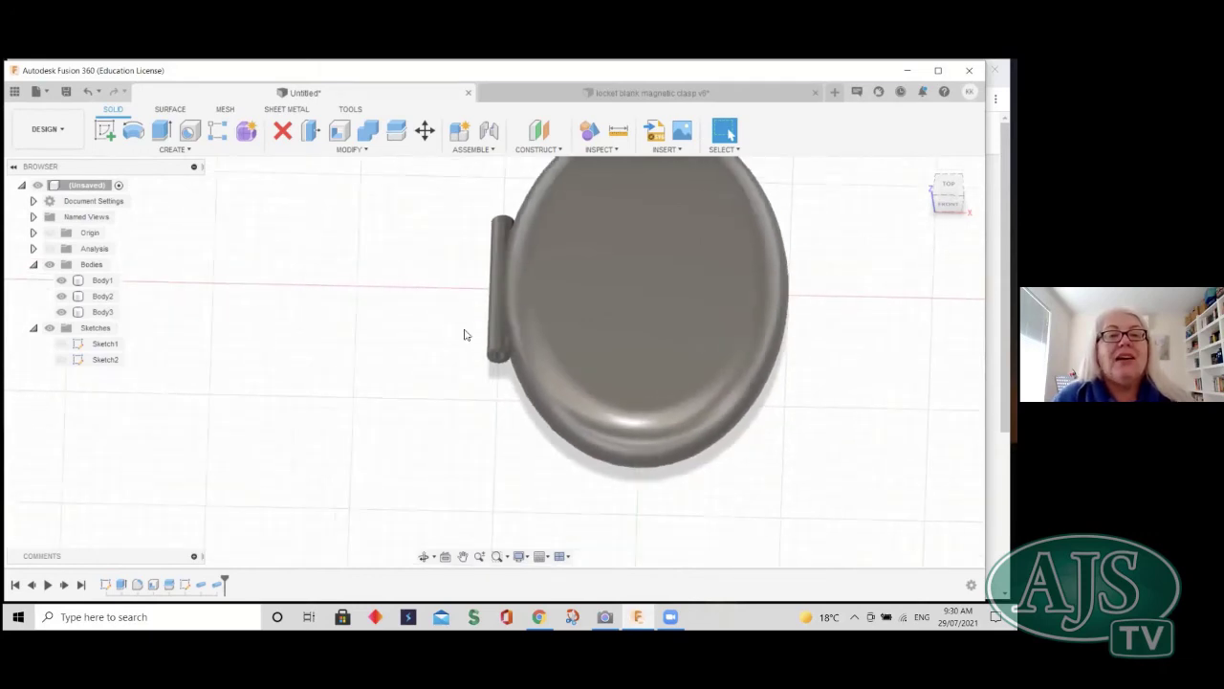
pyautogui.moveTo(445, 287); pyautogui.dragTo(409, 295, button='middle')
# - Hide both locket halves and view the isolated hinge tube straight from the top
pyautogui.click(408, 295)
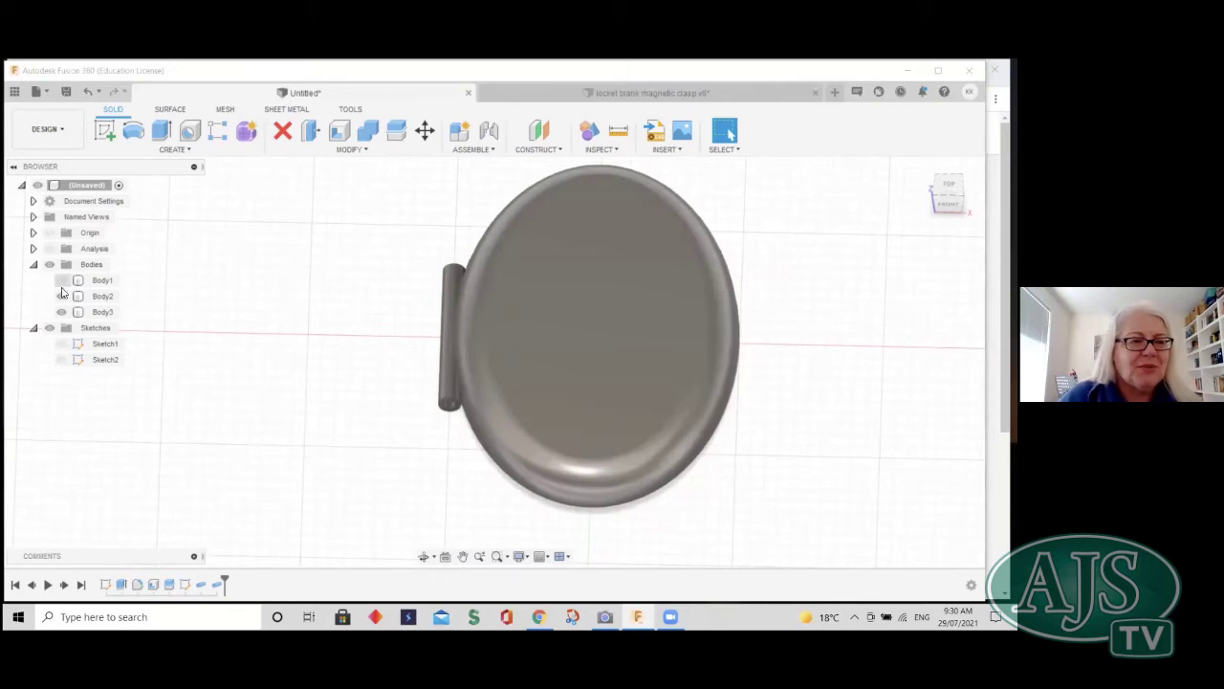
pyautogui.click(61, 296)
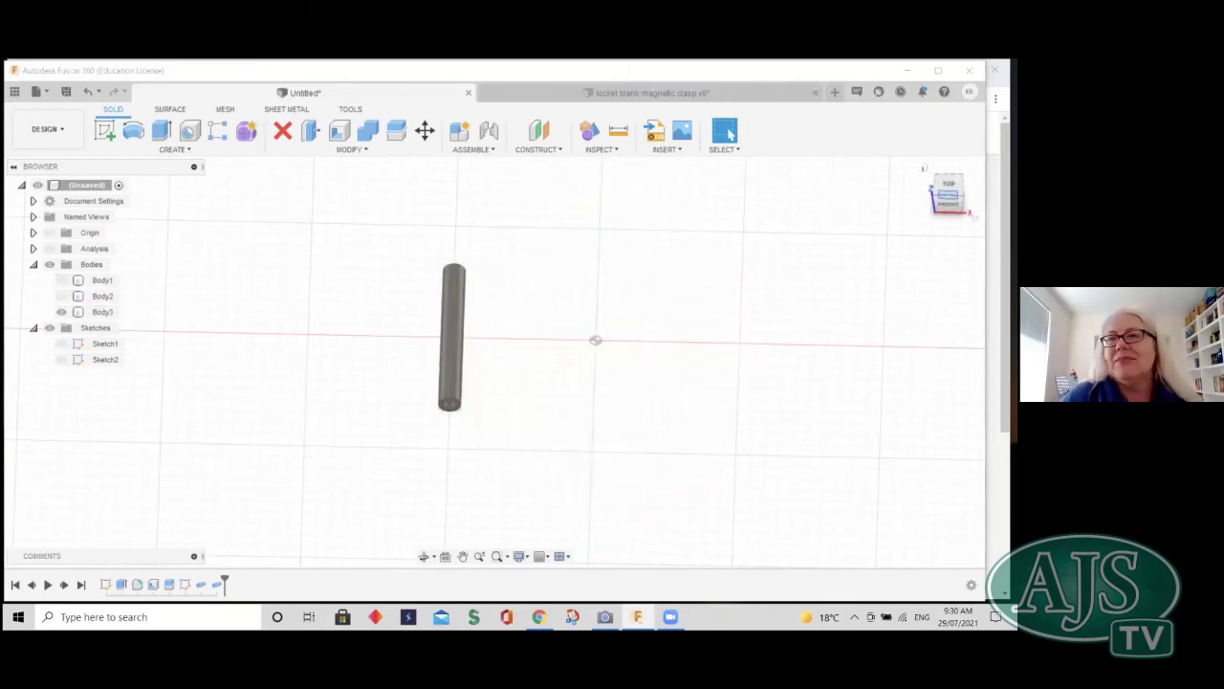
pyautogui.moveTo(947, 191); pyautogui.dragTo(948, 203)
pyautogui.keyDown('shift'); pyautogui.moveTo(493, 362); pyautogui.dragTo(498, 360, button='middle'); pyautogui.keyUp('shift')
pyautogui.moveTo(594, 336)
pyautogui.keyDown('shift'); pyautogui.mouseDown(button='middle')
pyautogui.moveTo(656, 342)
pyautogui.moveTo(588, 347)
pyautogui.moveTo(580, 291)
pyautogui.mouseUp(button='middle'); pyautogui.keyUp('shift')
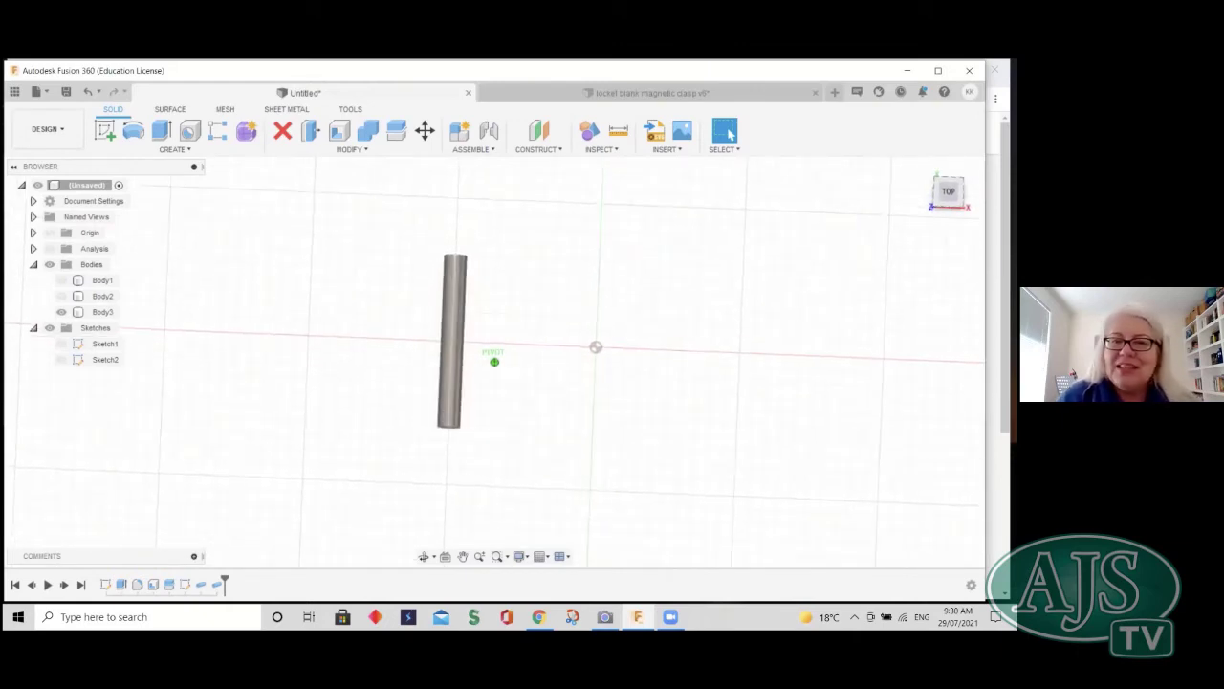
pyautogui.moveTo(595, 347)
pyautogui.keyDown('shift'); pyautogui.mouseDown(button='middle')
pyautogui.moveTo(660, 383)
pyautogui.moveTo(701, 426)
pyautogui.moveTo(439, 335)
pyautogui.moveTo(426, 316)
pyautogui.moveTo(437, 301)
pyautogui.mouseUp(button='middle'); pyautogui.keyUp('shift')
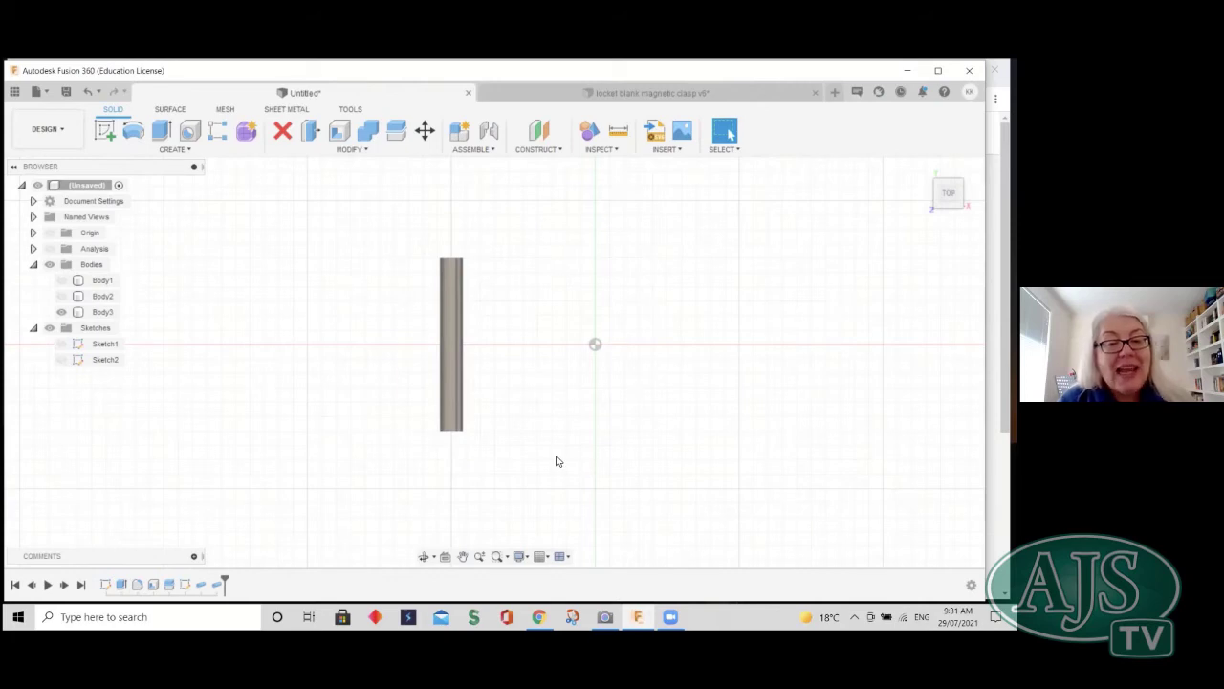
# - Create an offset construction plane 2 mm from the XZ plane, crossing the hinge tube
pyautogui.click(533, 151)
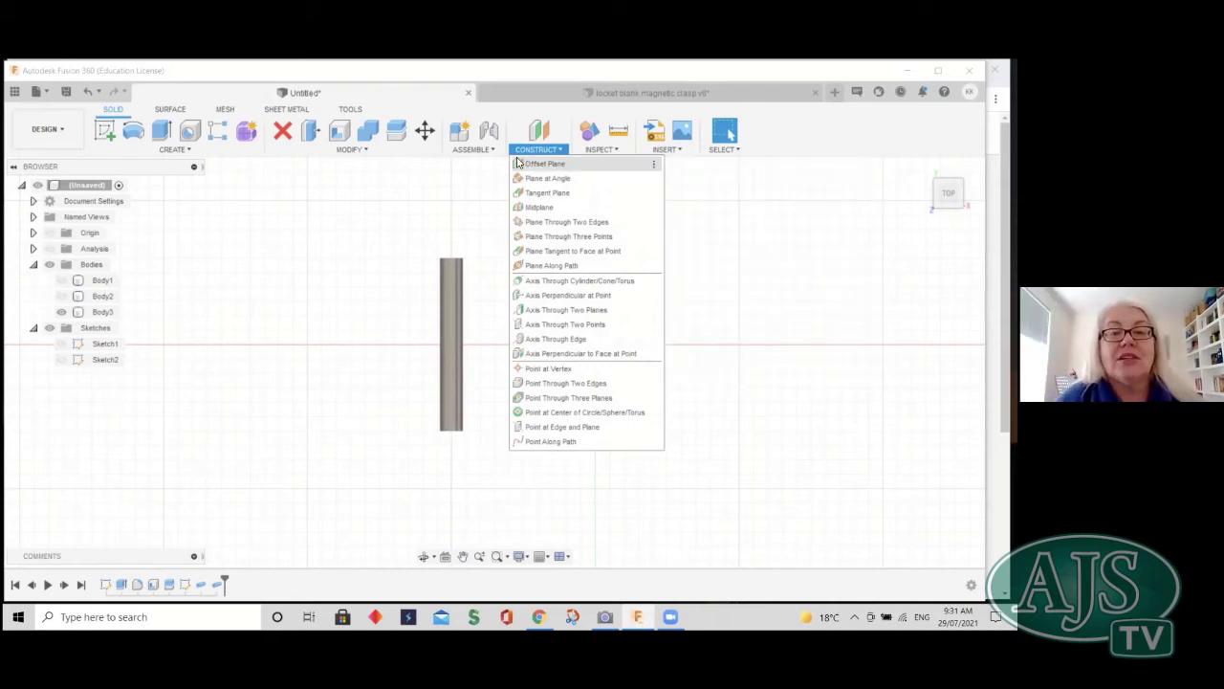
pyautogui.click(541, 164)
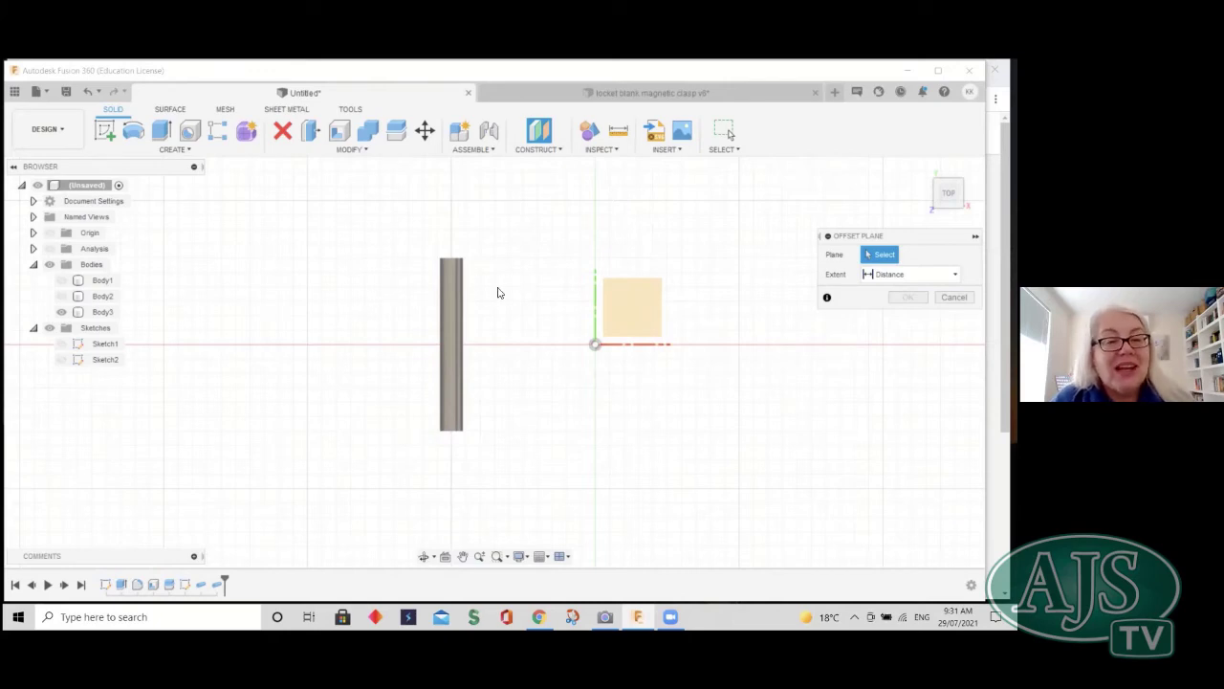
pyautogui.click(643, 351)
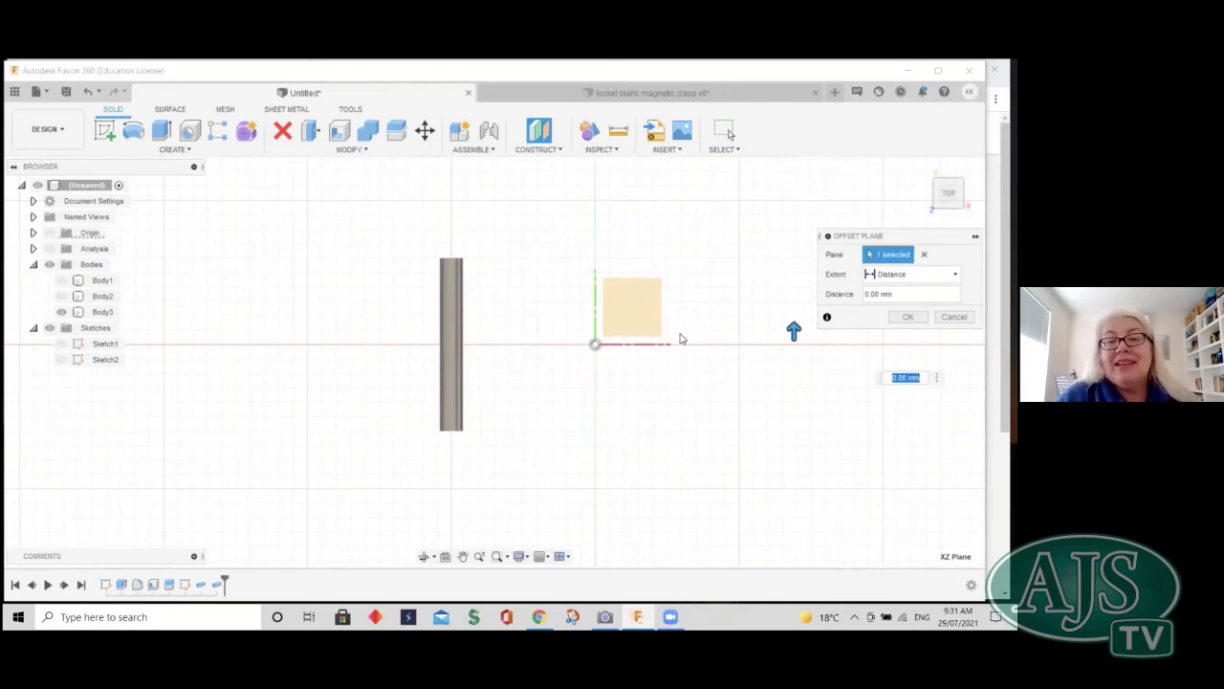
pyautogui.moveTo(794, 330)
pyautogui.mouseDown()
pyautogui.moveTo(783, 237)
pyautogui.moveTo(793, 345)
pyautogui.moveTo(791, 241)
pyautogui.moveTo(792, 352)
pyautogui.moveTo(770, 235)
pyautogui.moveTo(749, 249)
pyautogui.moveTo(744, 302)
pyautogui.mouseUp()
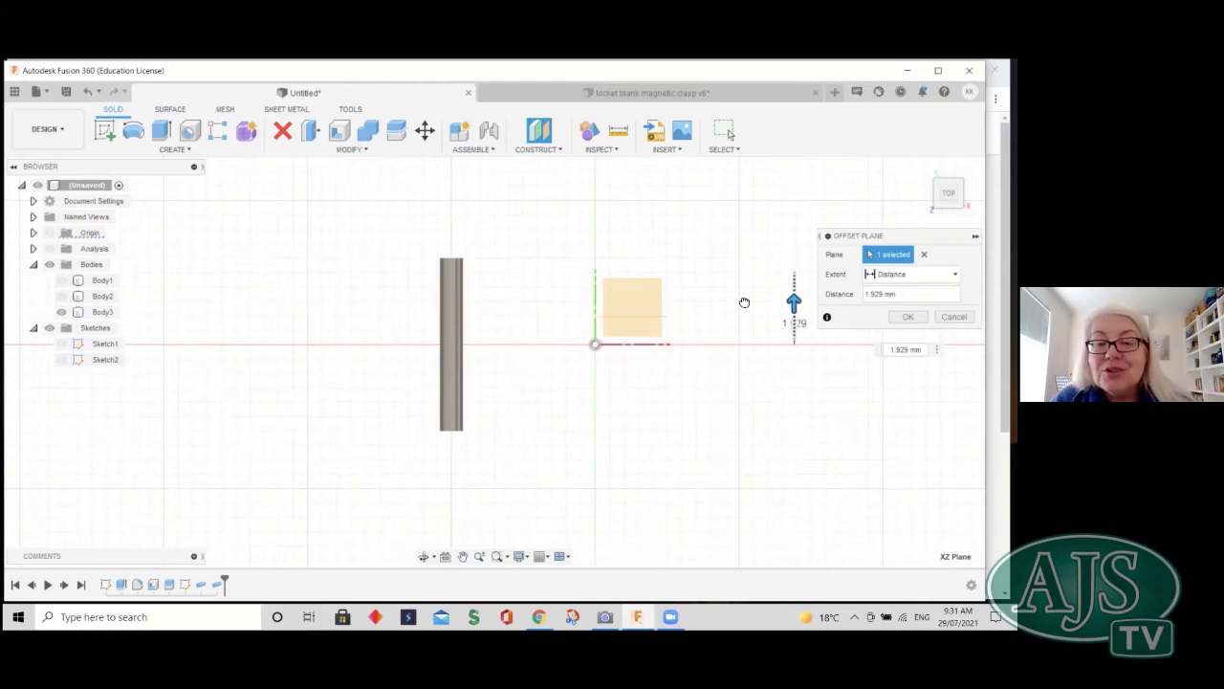
pyautogui.moveTo(744, 302); pyautogui.dragTo(743, 306)
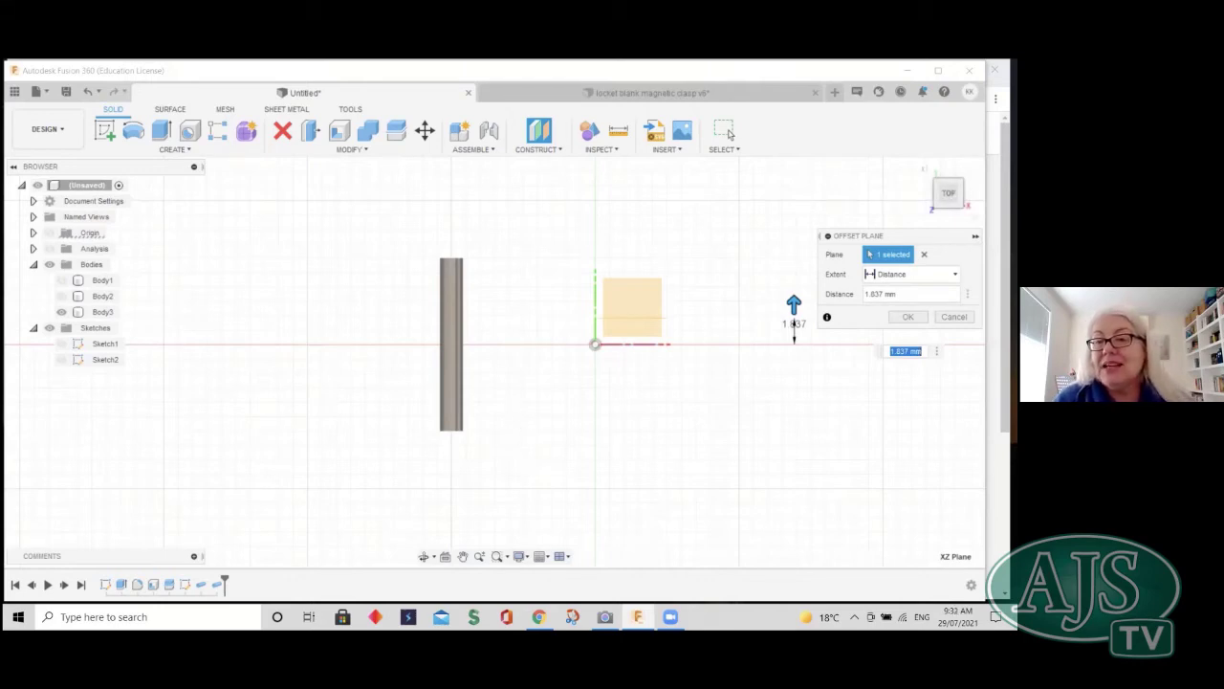
pyautogui.moveTo(864, 293); pyautogui.dragTo(871, 294)
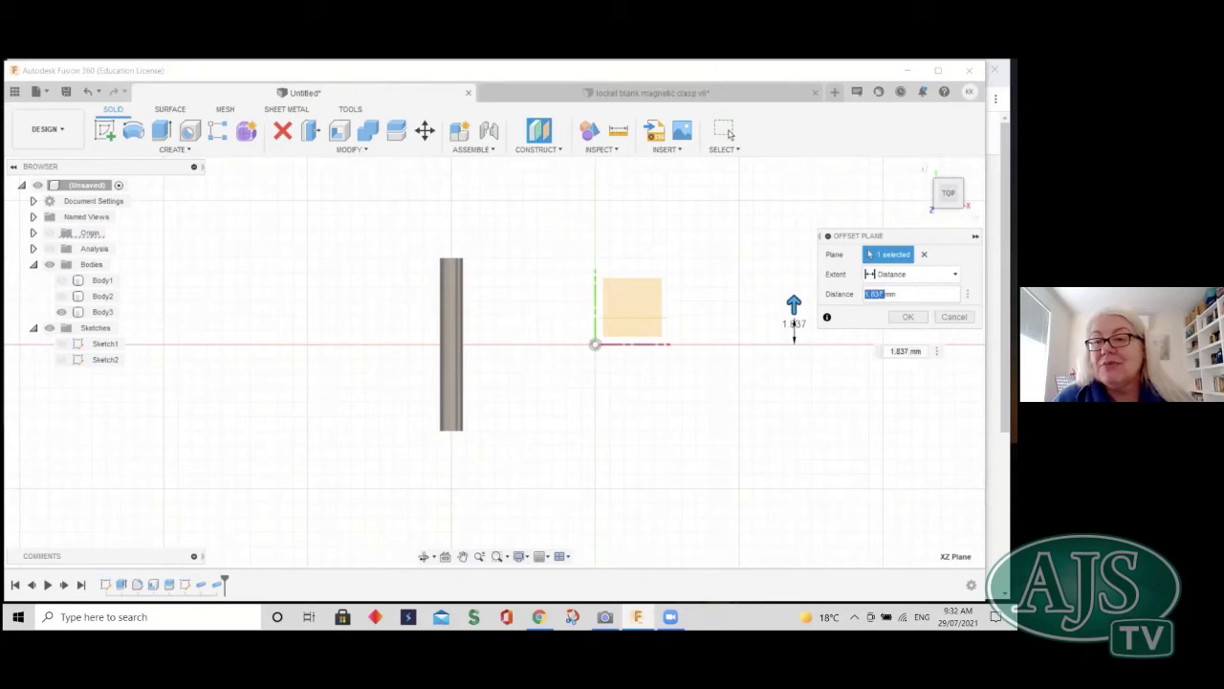
pyautogui.write('2')
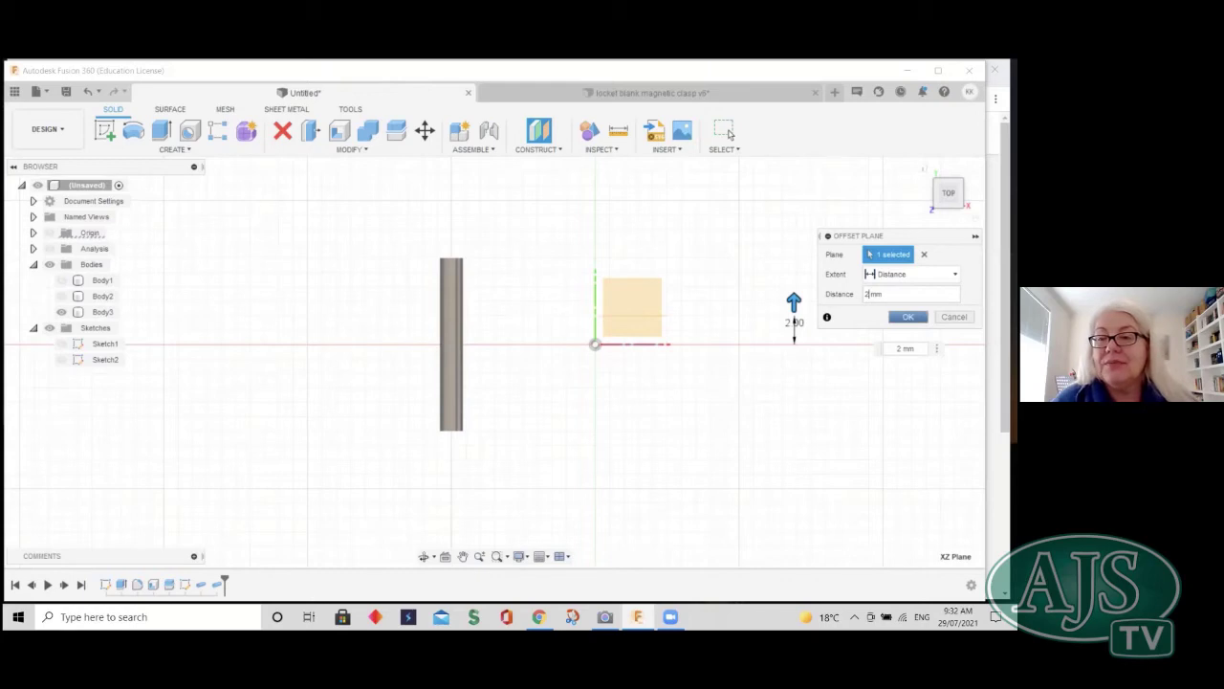
pyautogui.press('Return')
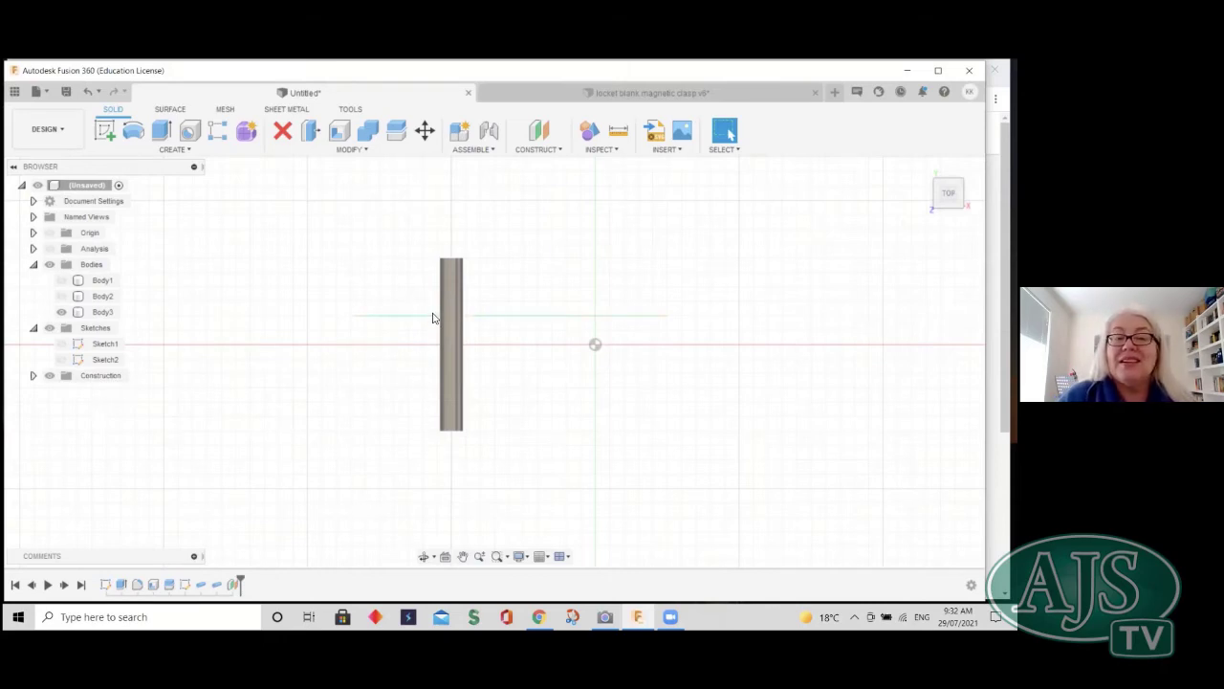
pyautogui.click(443, 386)
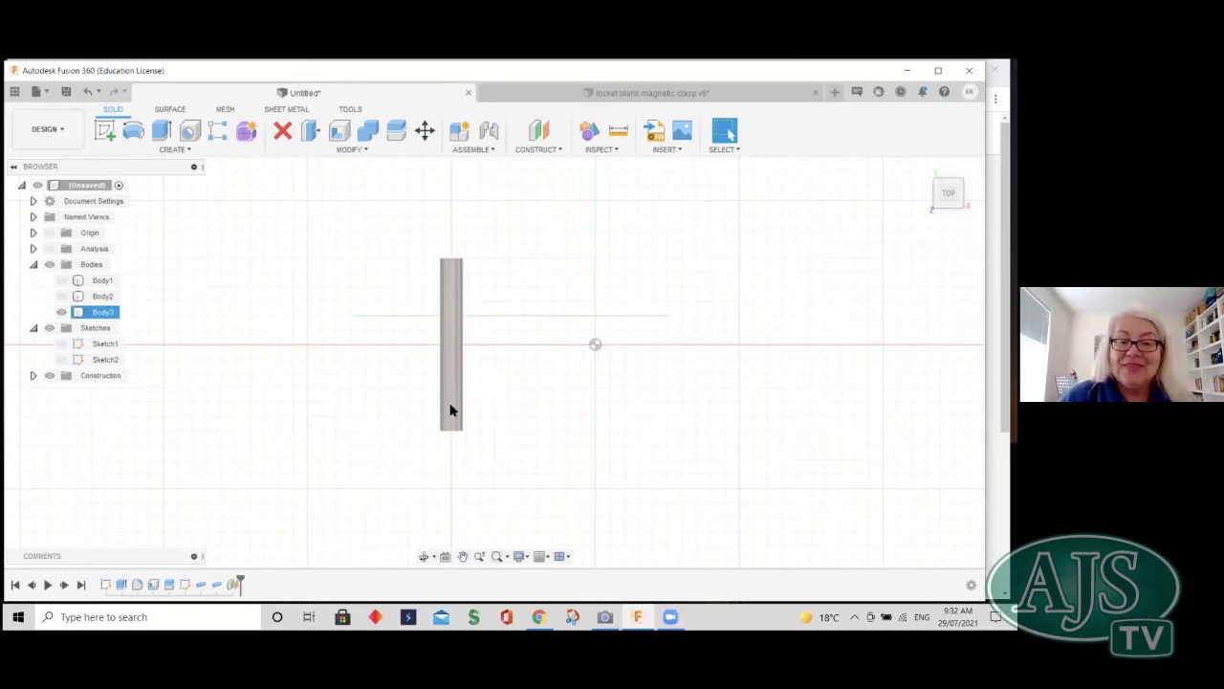
pyautogui.click(615, 404)
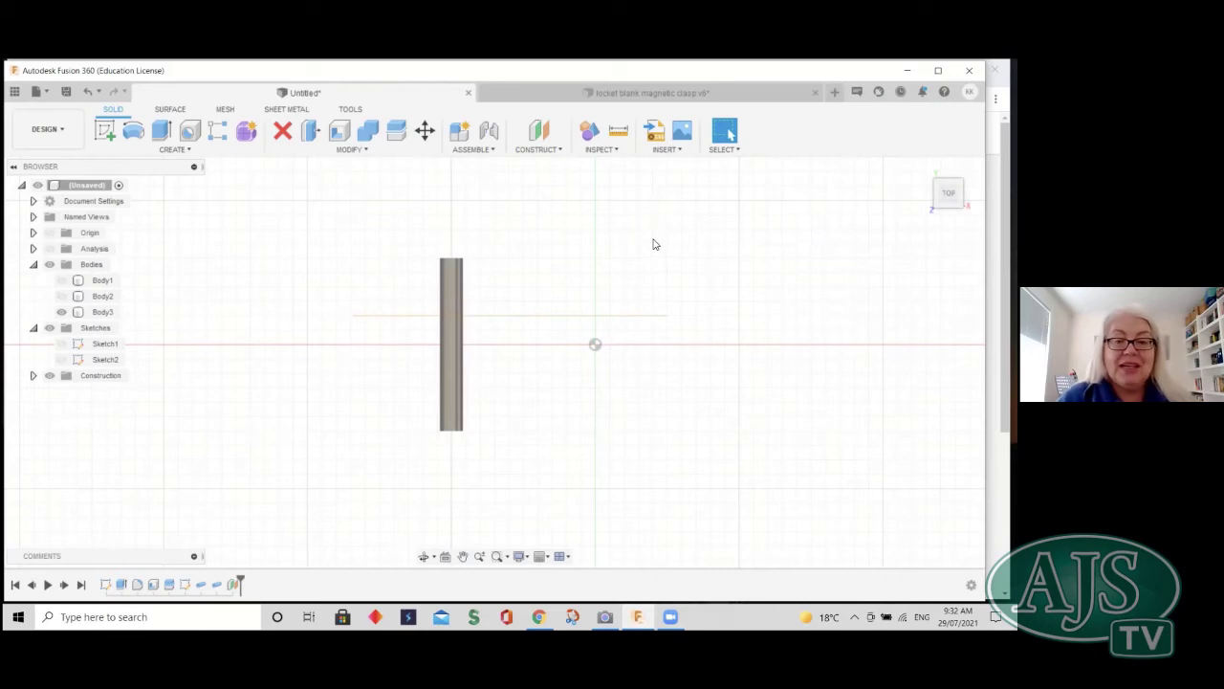
# - Create a second construction plane offset -4 mm from the first offset plane, crossing the hinge tube
pyautogui.click(529, 151)
pyautogui.click(536, 166)
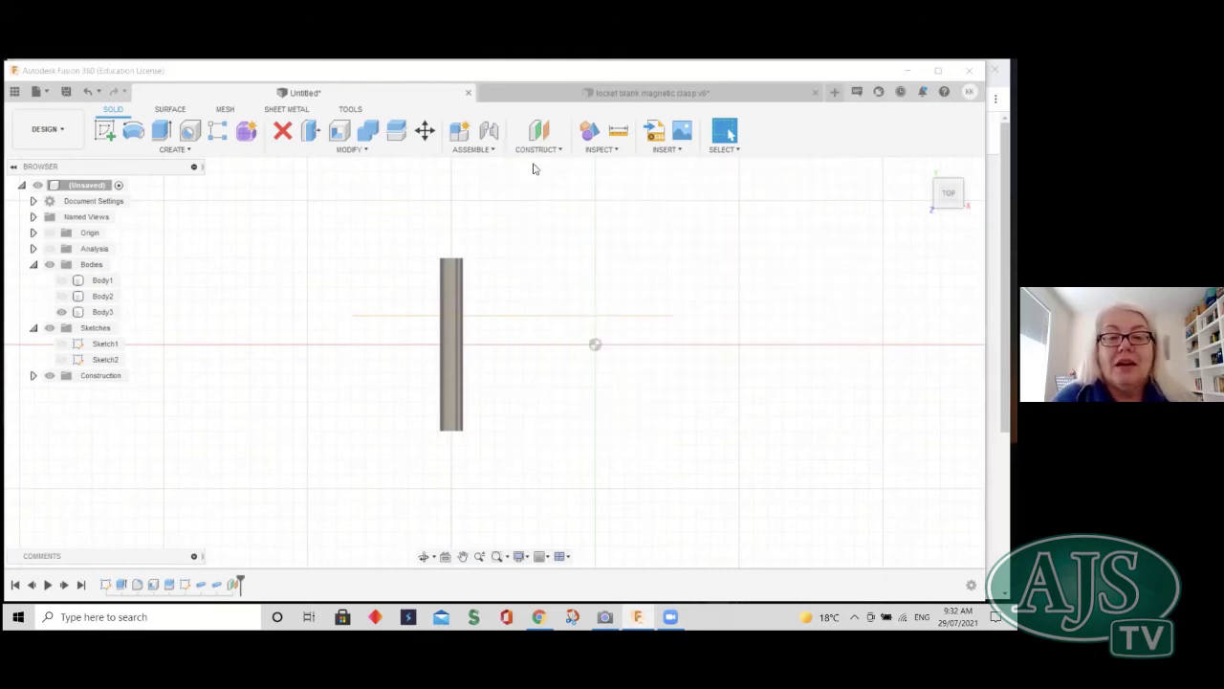
pyautogui.click(506, 316)
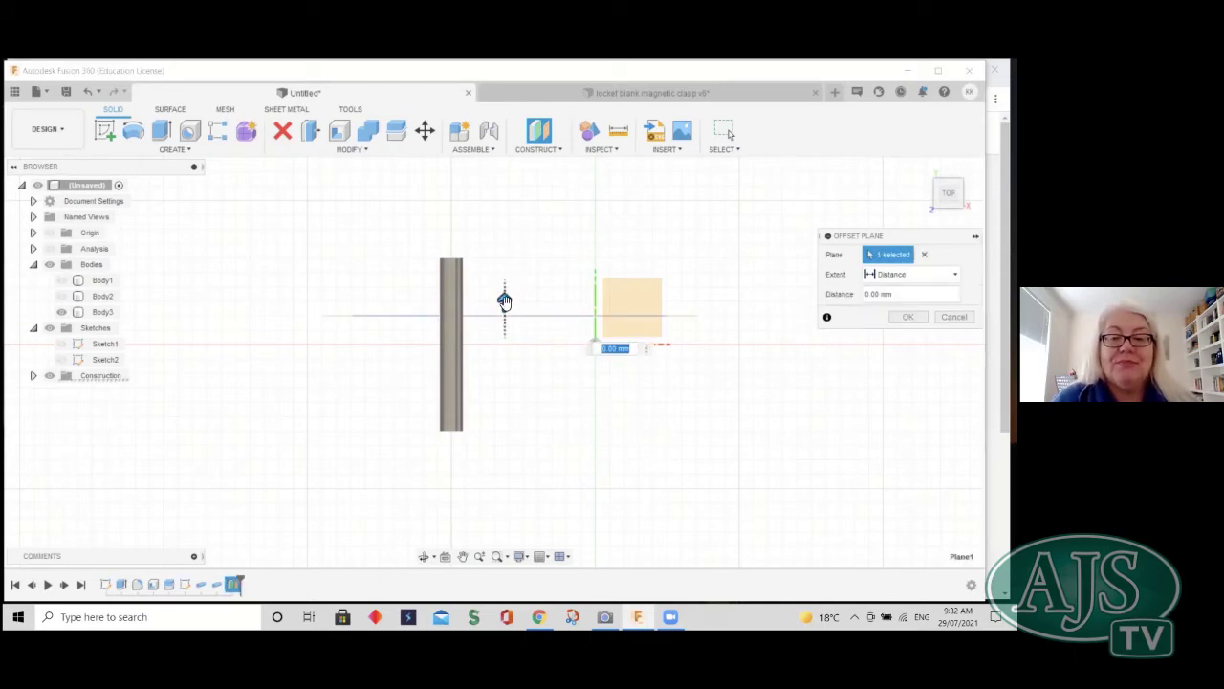
pyautogui.moveTo(506, 300); pyautogui.dragTo(499, 366)
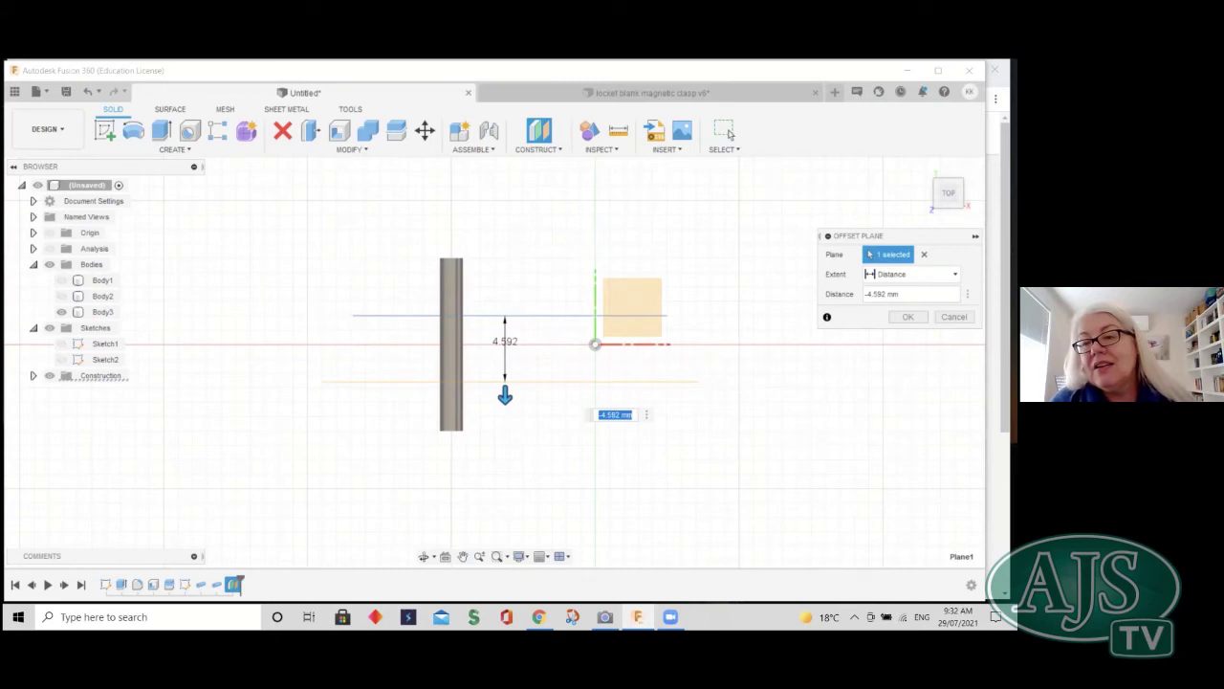
pyautogui.click(867, 294)
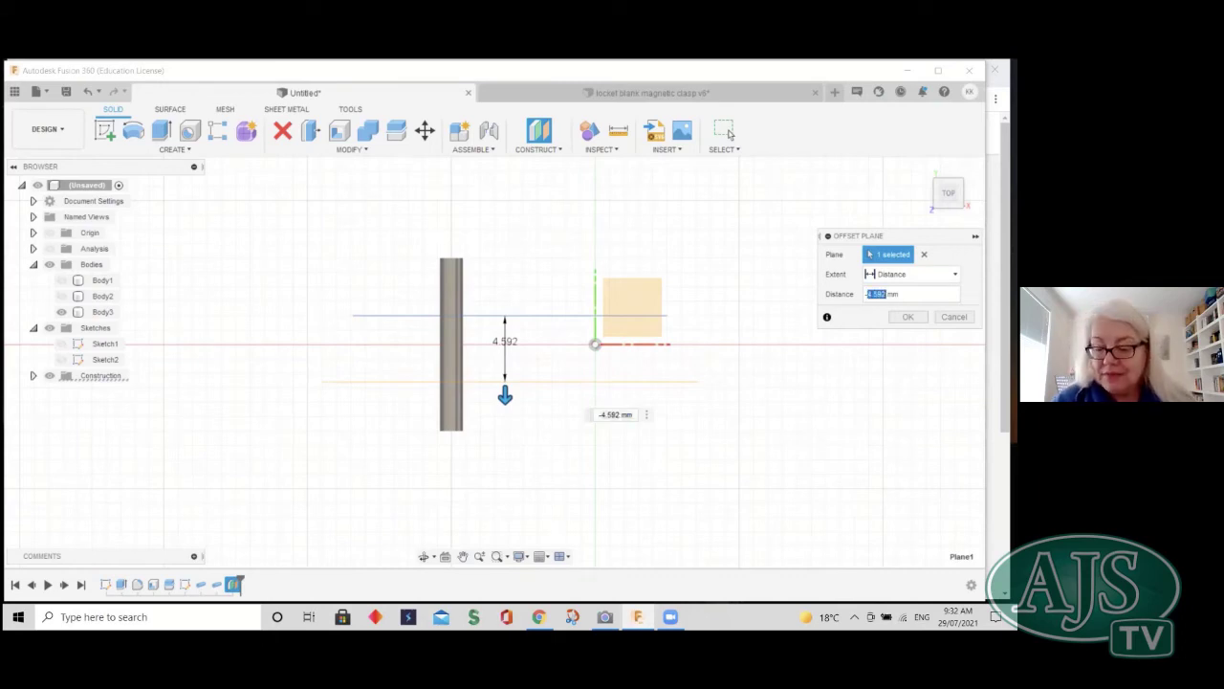
pyautogui.write('-4')
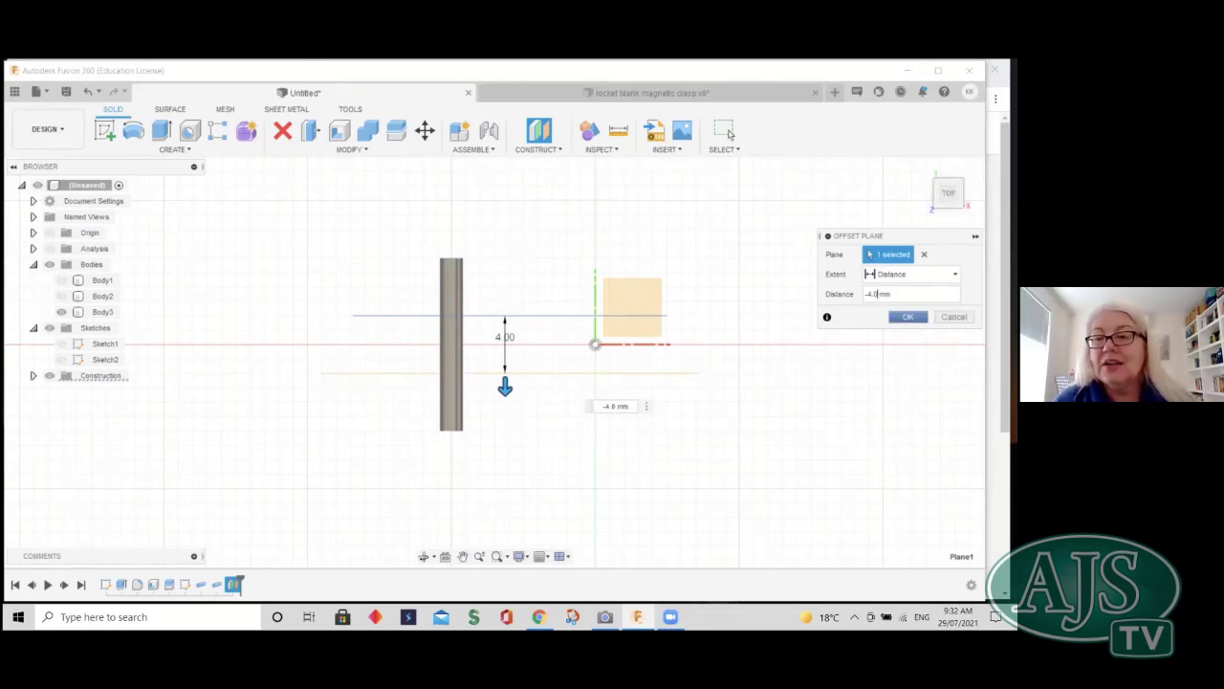
pyautogui.click(908, 317)
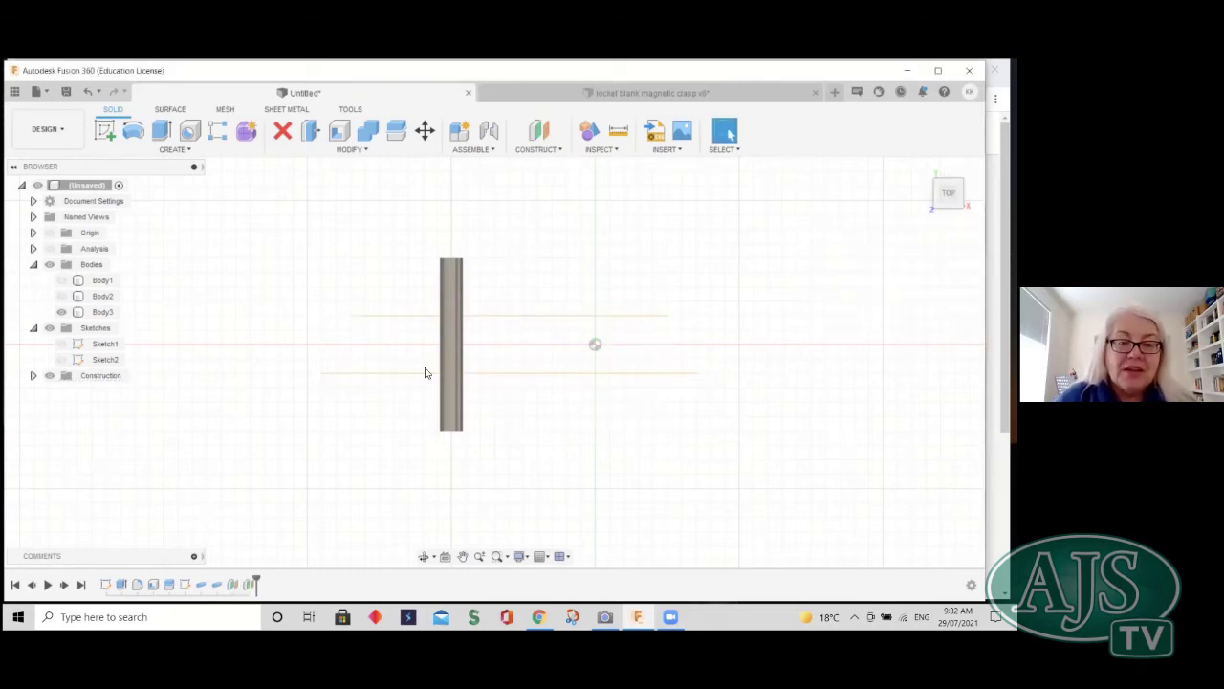
# - Show both locket halves again and split the hinge tube into three knuckles with the two offset construction planes
pyautogui.click(440, 342)
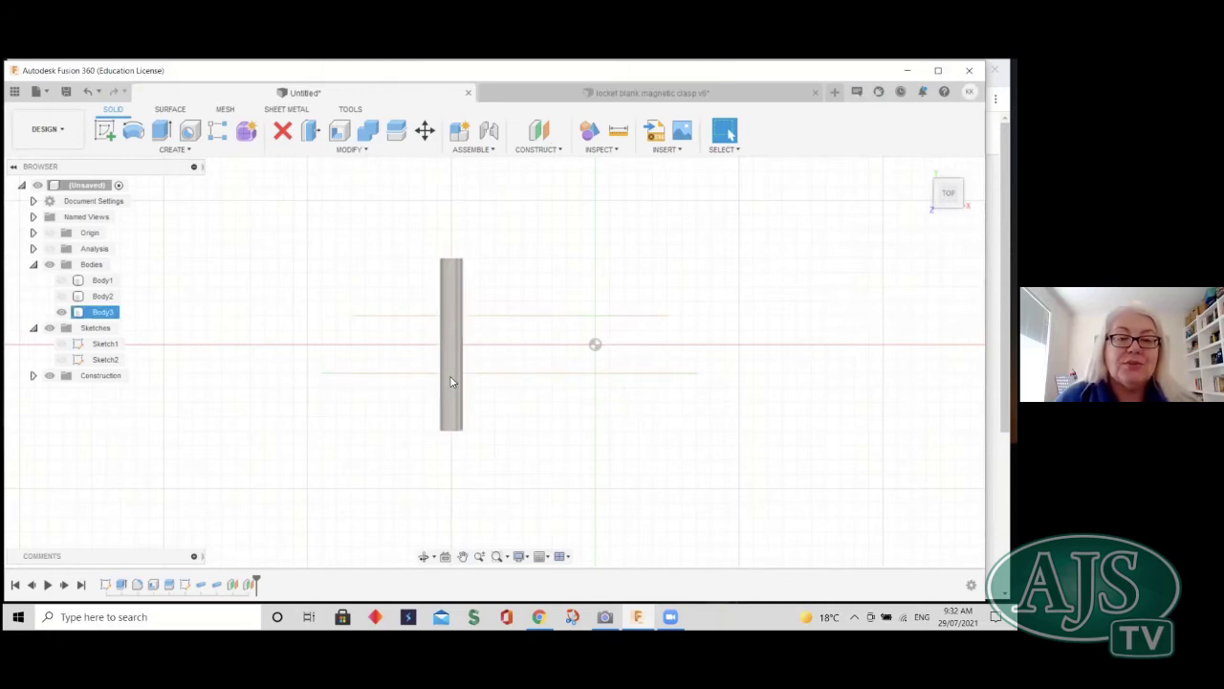
pyautogui.click(417, 356)
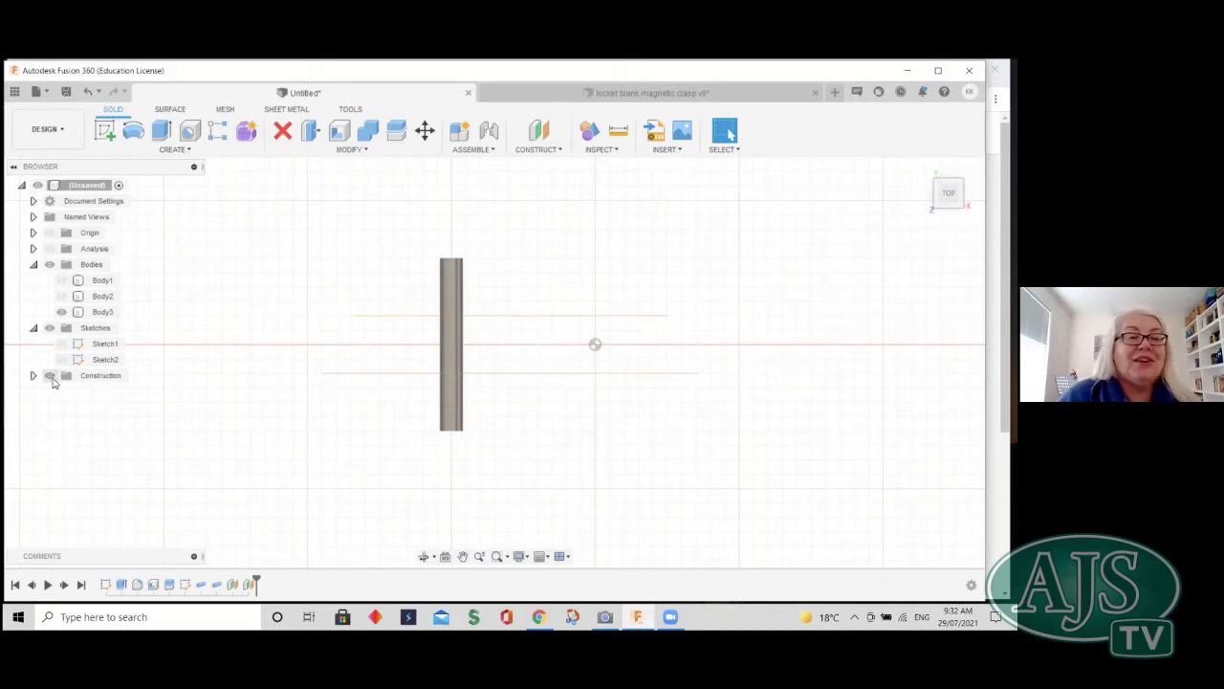
pyautogui.click(64, 312)
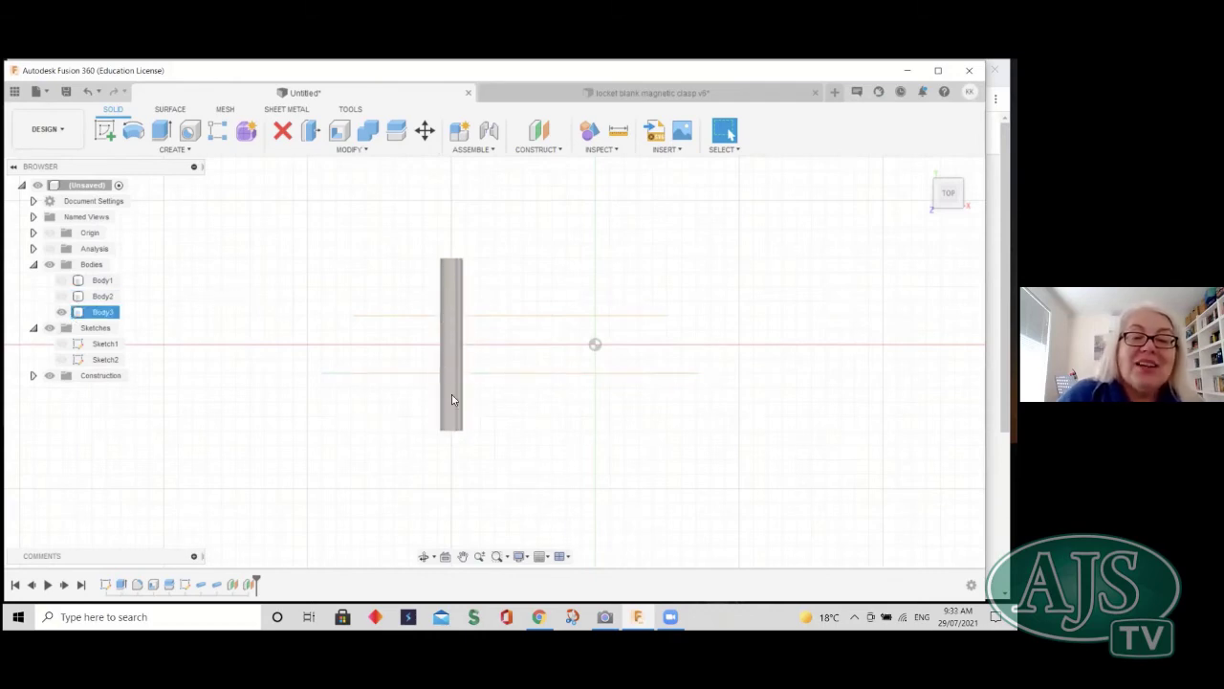
pyautogui.click(451, 322)
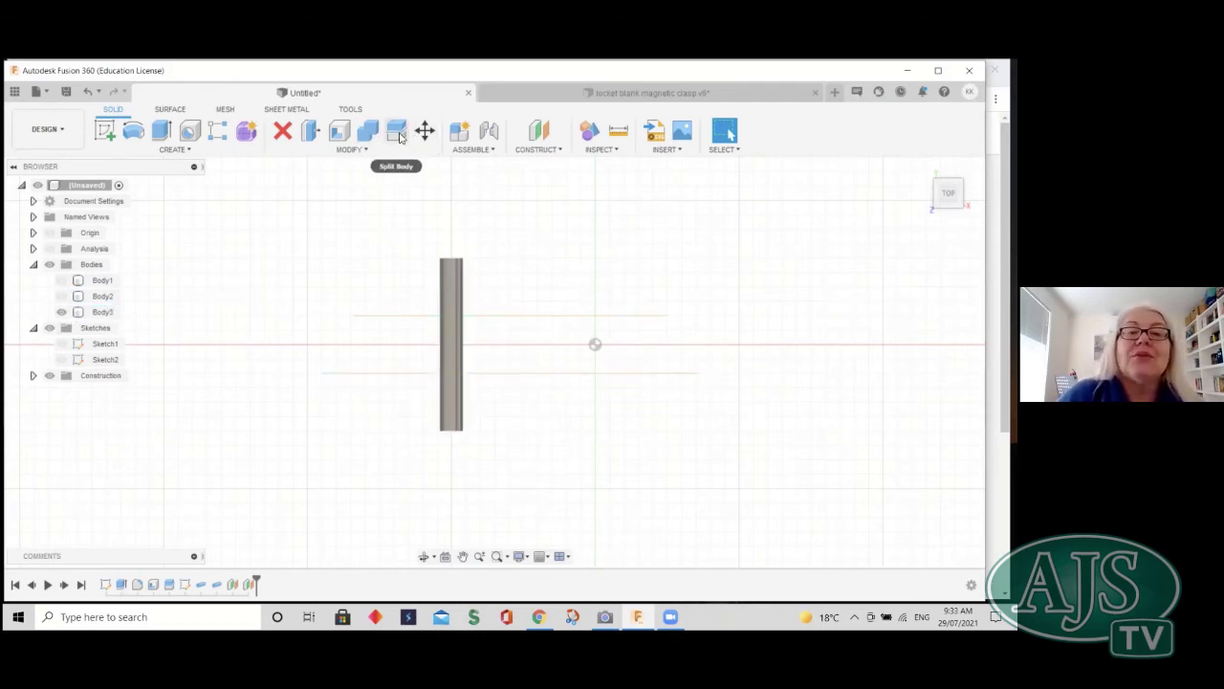
pyautogui.click(400, 134)
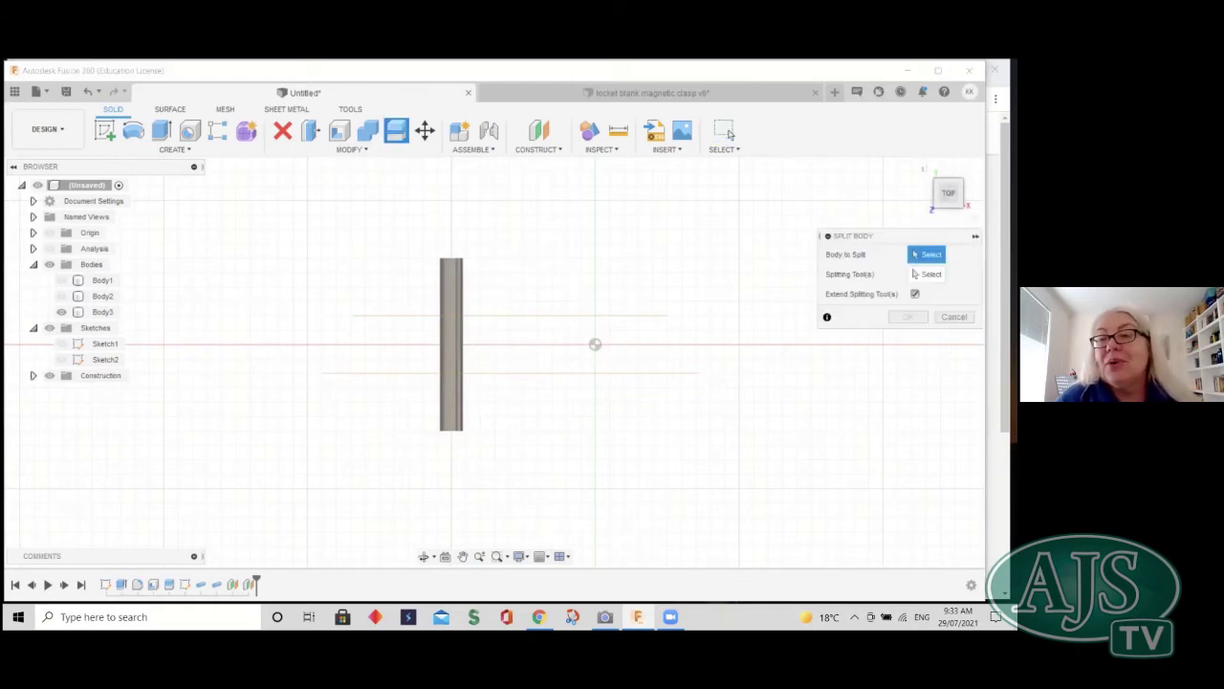
pyautogui.click(456, 341)
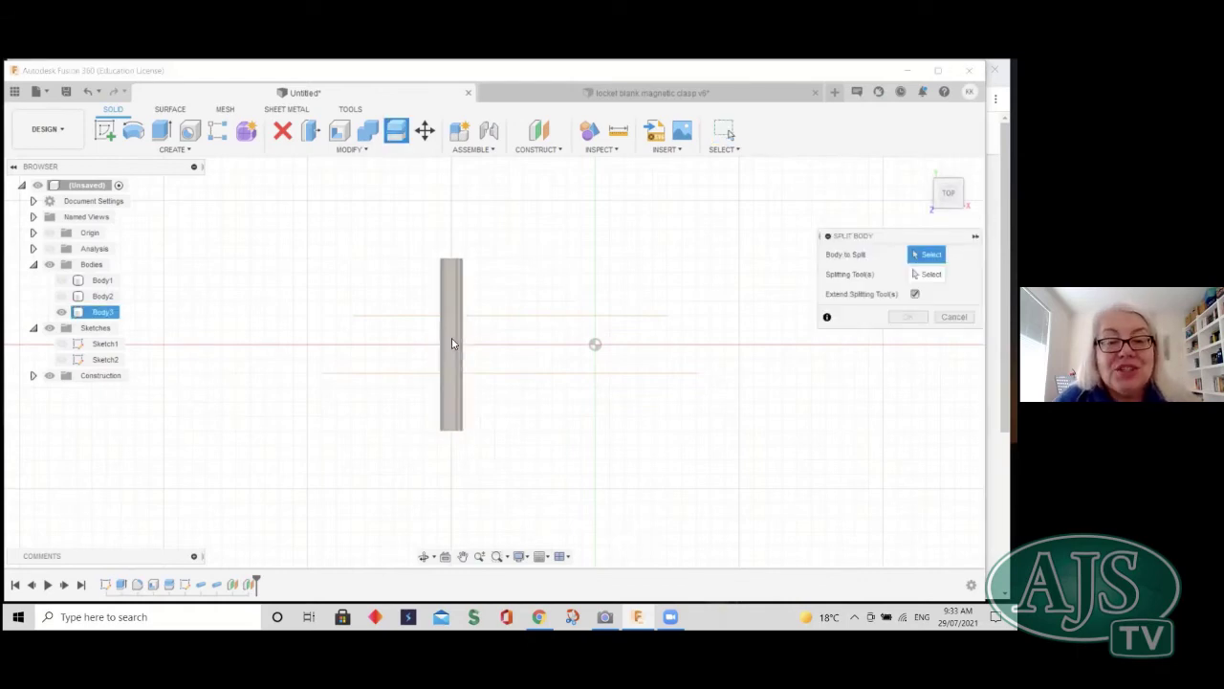
pyautogui.click(61, 281)
pyautogui.click(64, 296)
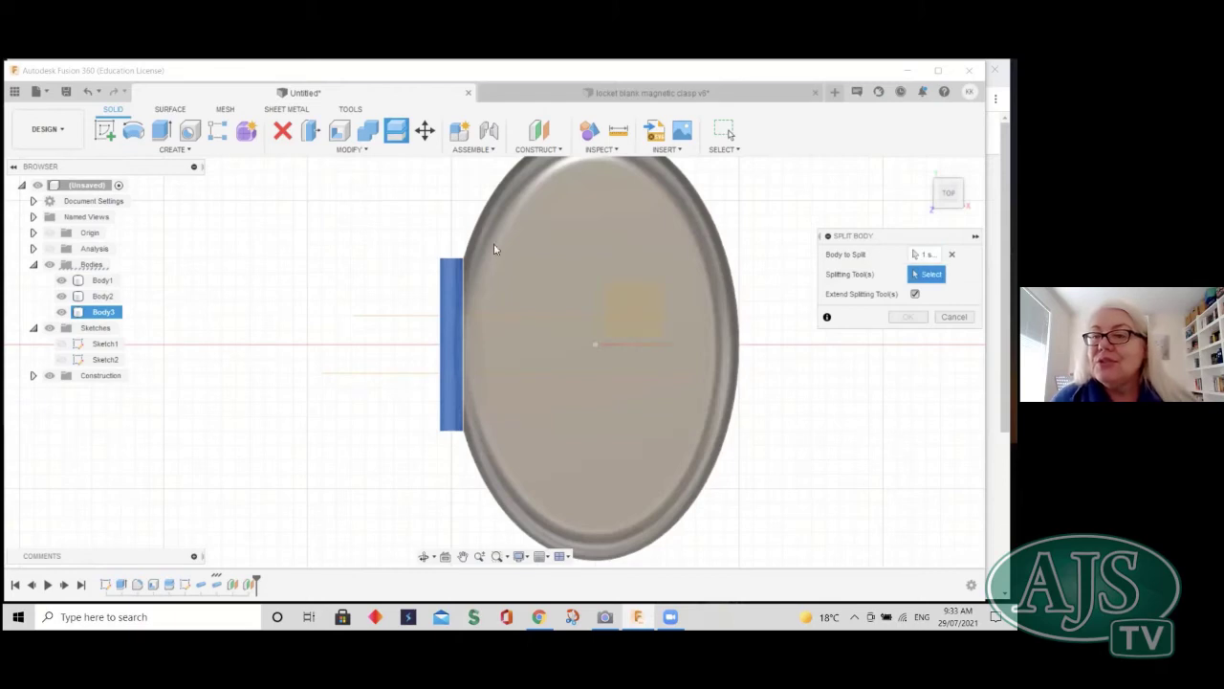
pyautogui.click(387, 316)
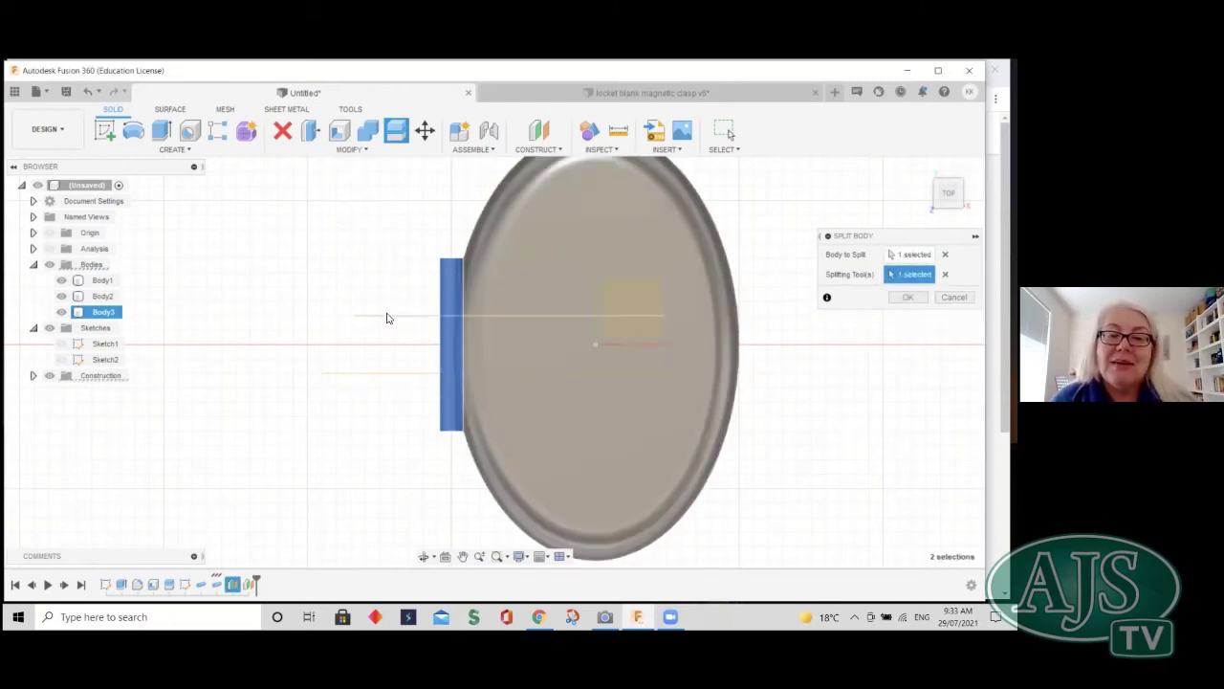
pyautogui.click(386, 374)
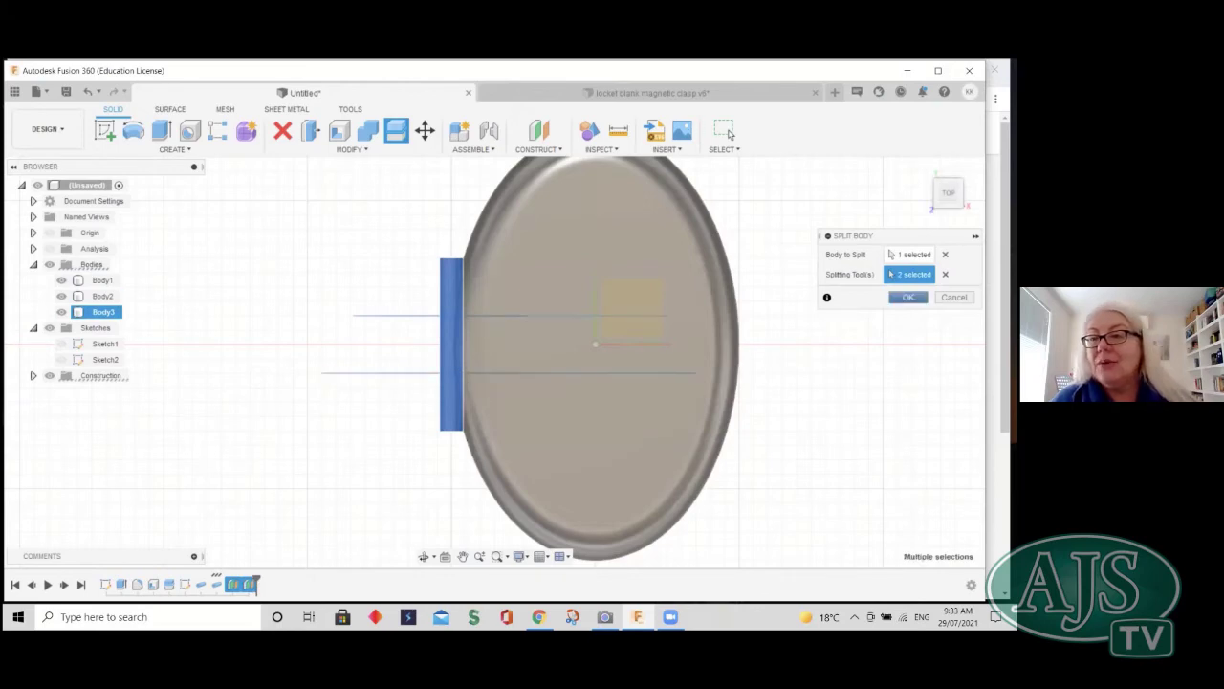
pyautogui.press('Return')
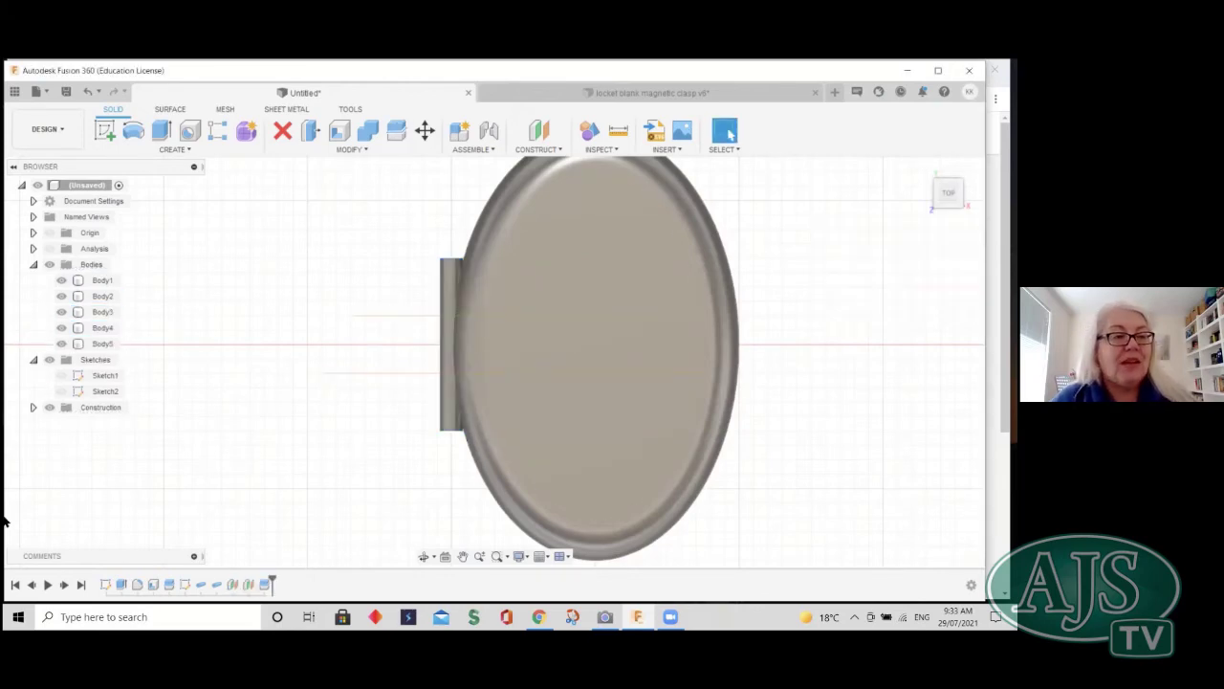
# - Examine the three hinge knuckles and the two locket halves to identify which body each piece is
pyautogui.click(103, 313)
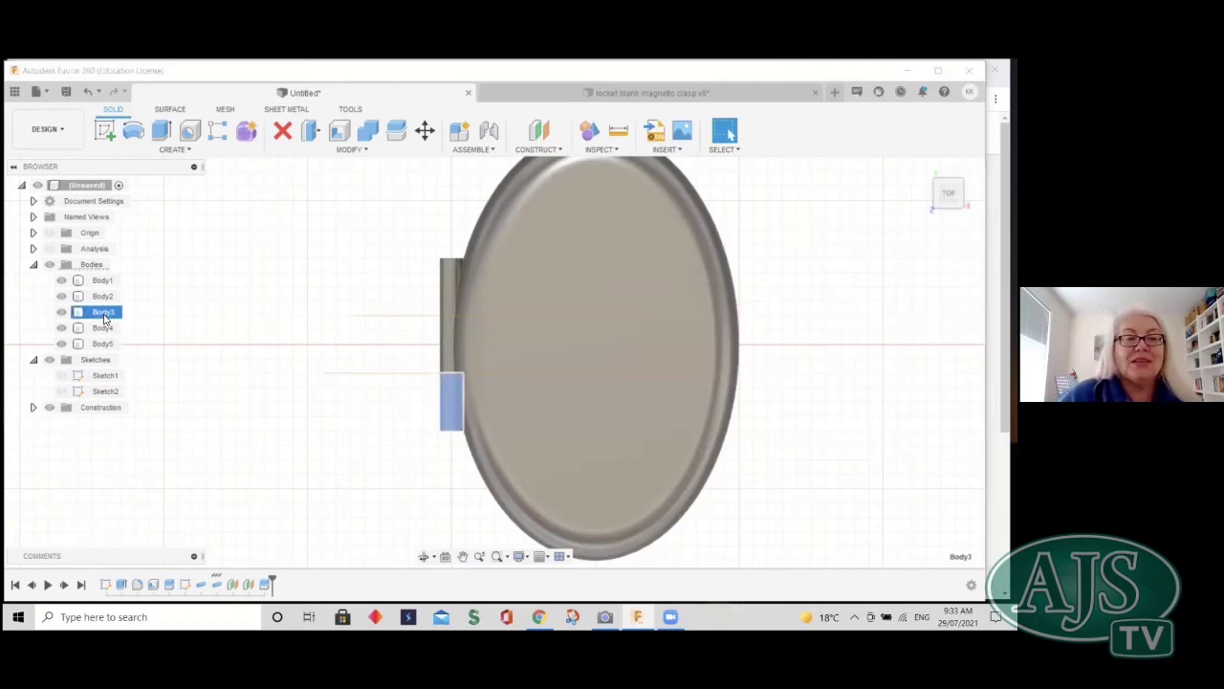
pyautogui.click(103, 328)
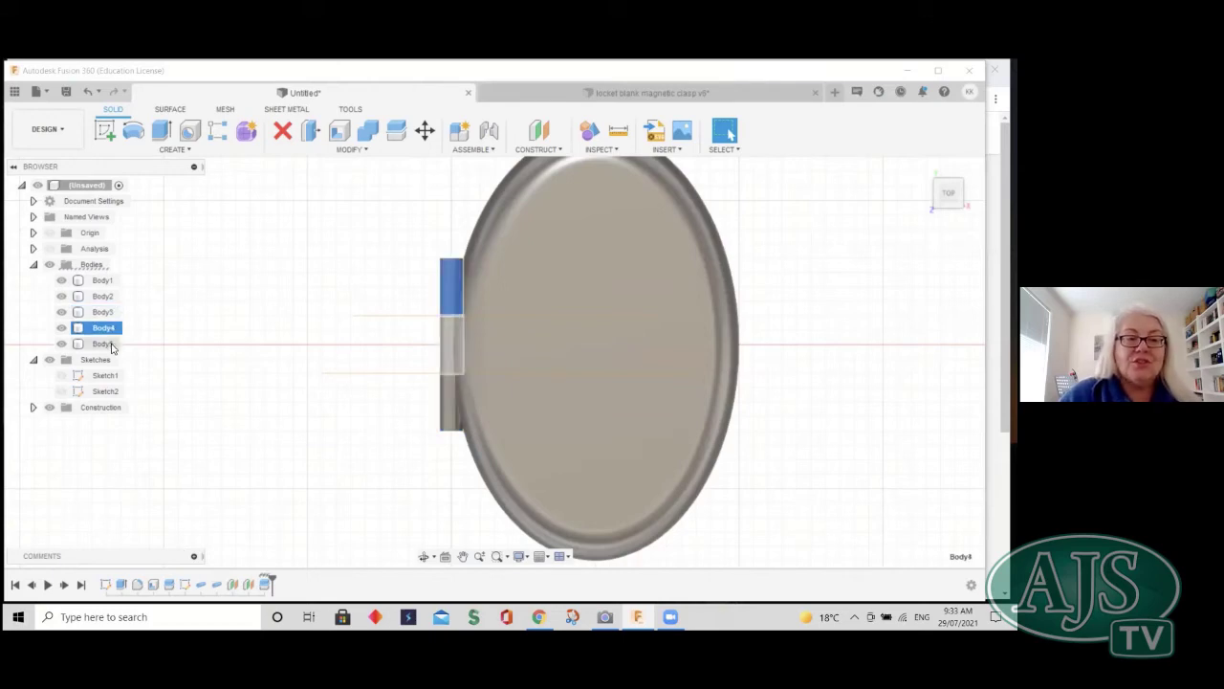
pyautogui.click(103, 345)
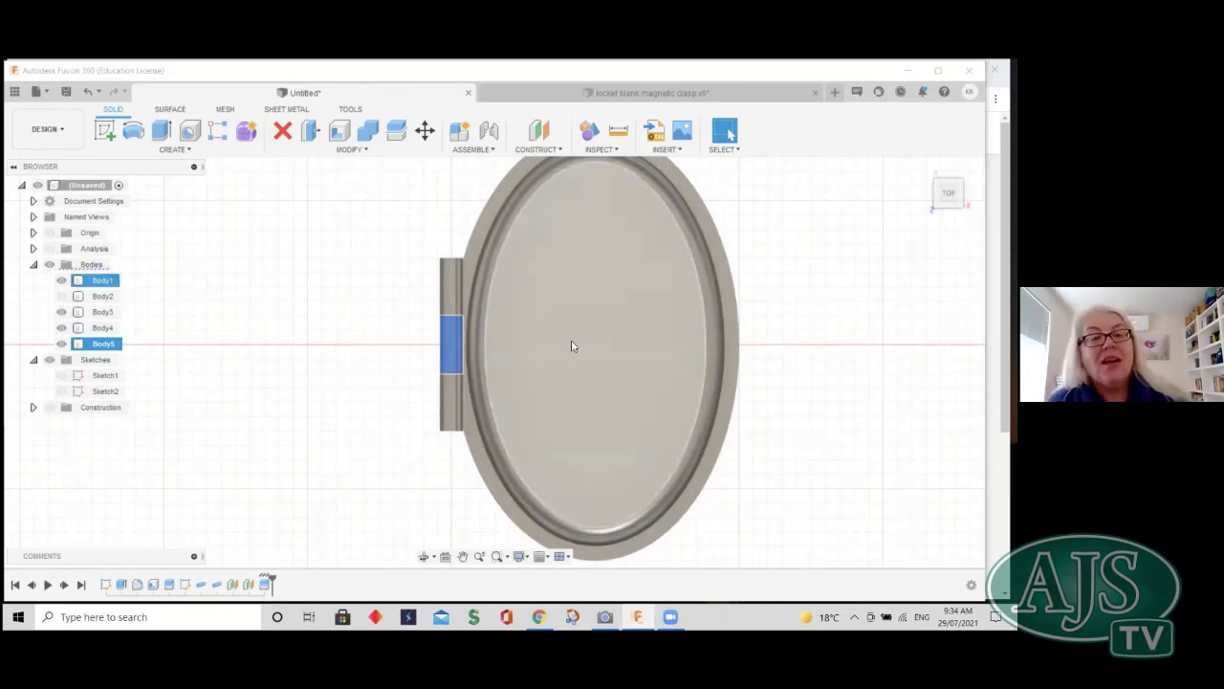
pyautogui.click(61, 296)
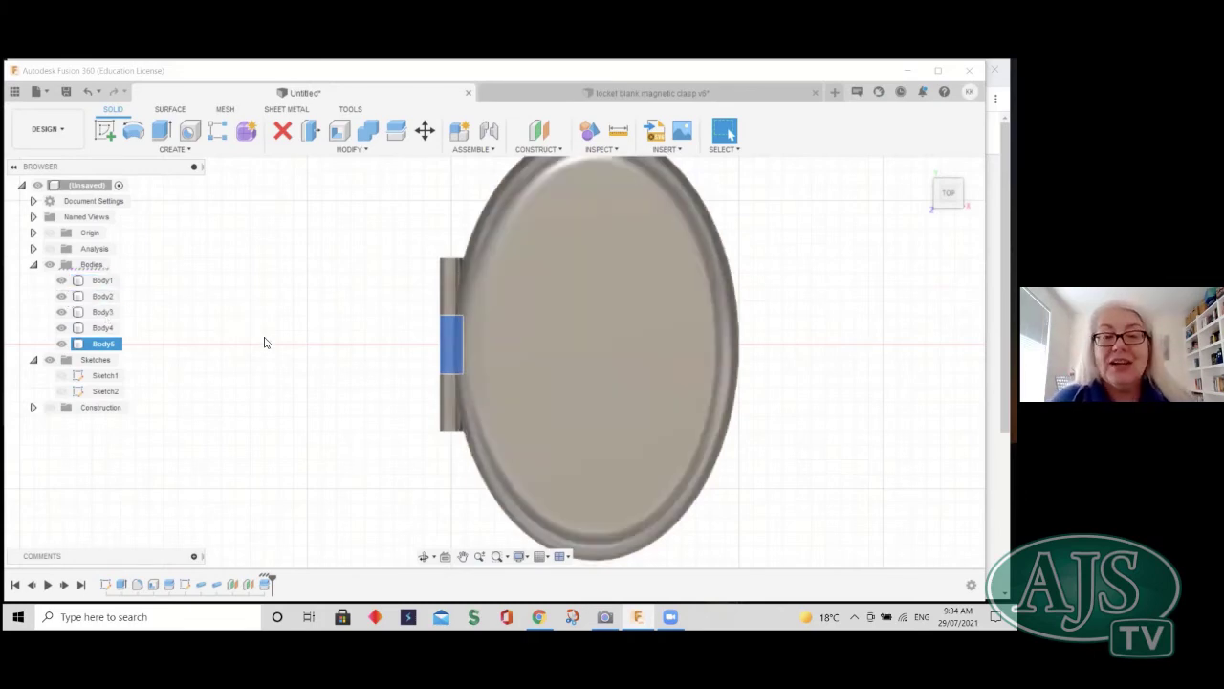
pyautogui.keyDown('ctrl'); pyautogui.click(454, 413); pyautogui.keyUp('ctrl')
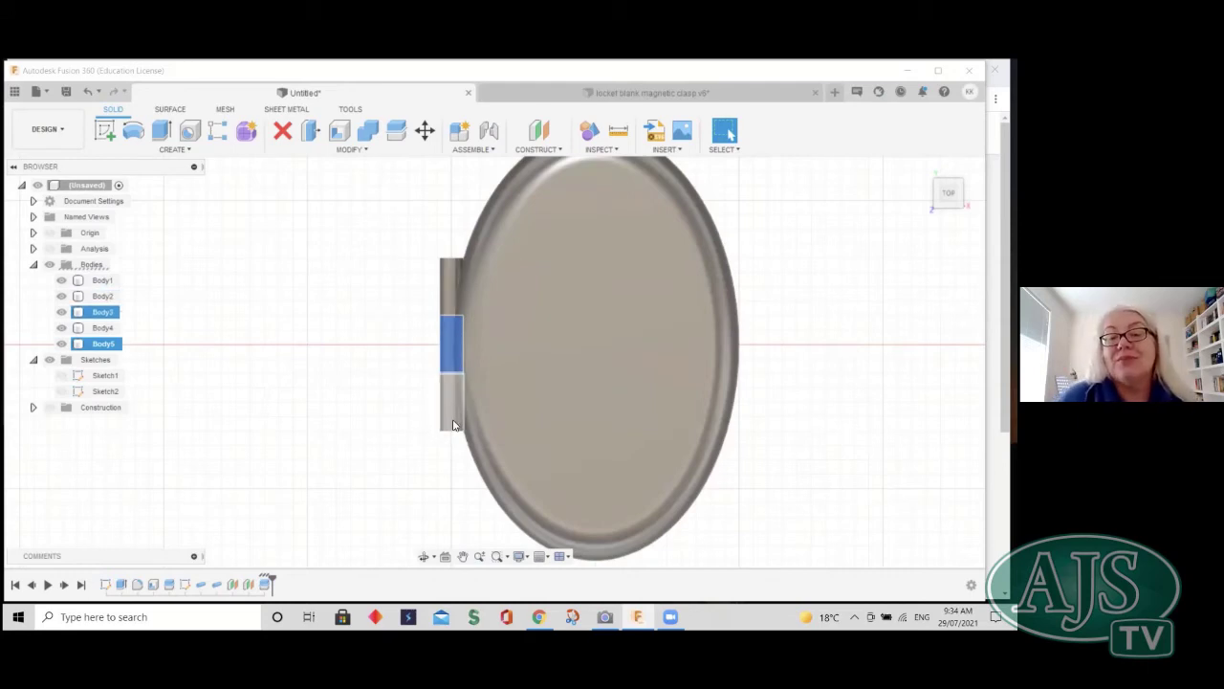
pyautogui.click(453, 425)
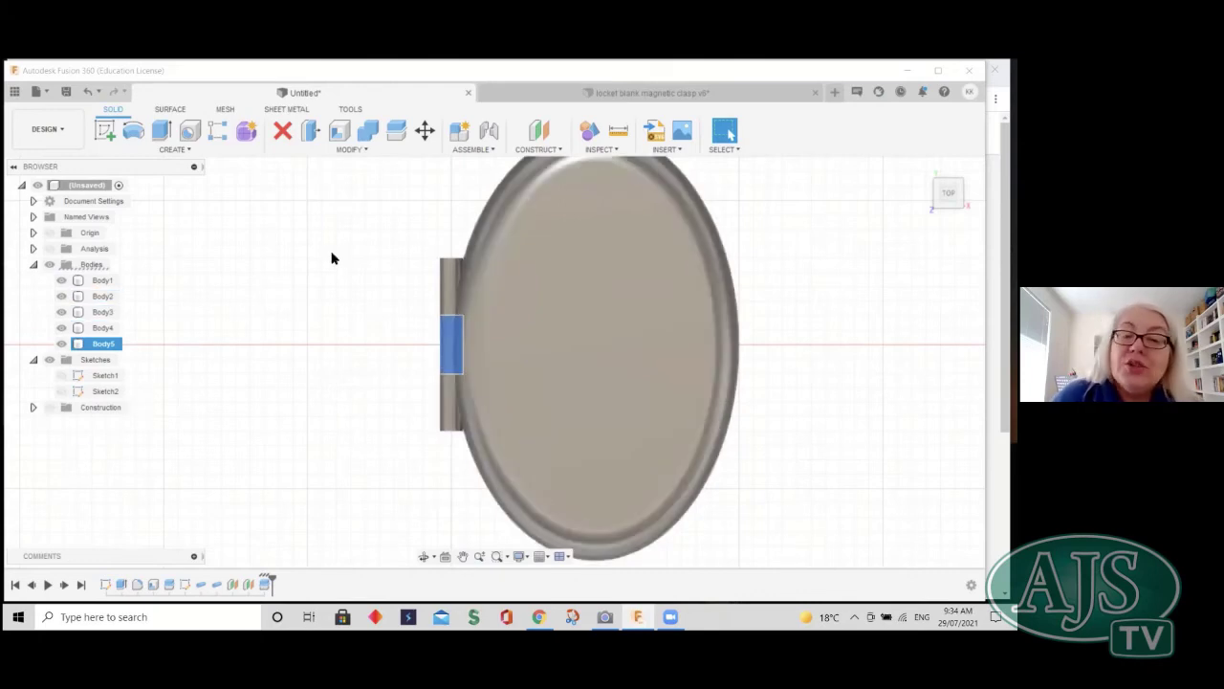
pyautogui.click(368, 342)
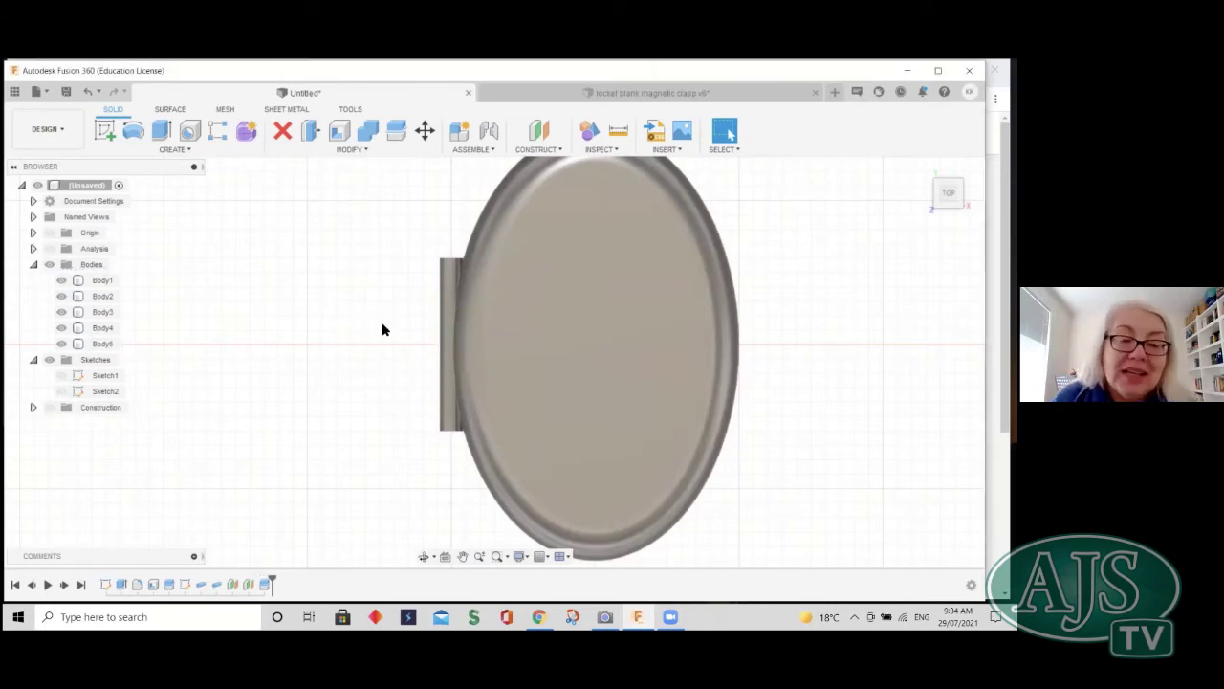
pyautogui.click(440, 342)
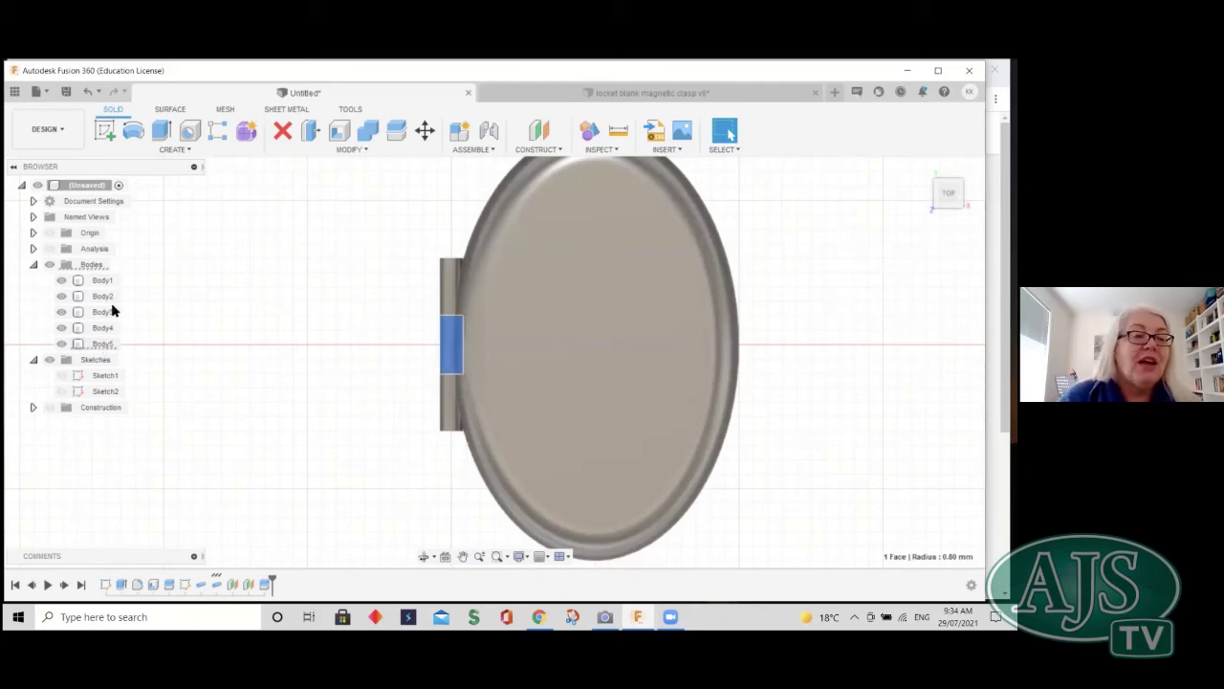
pyautogui.click(164, 278)
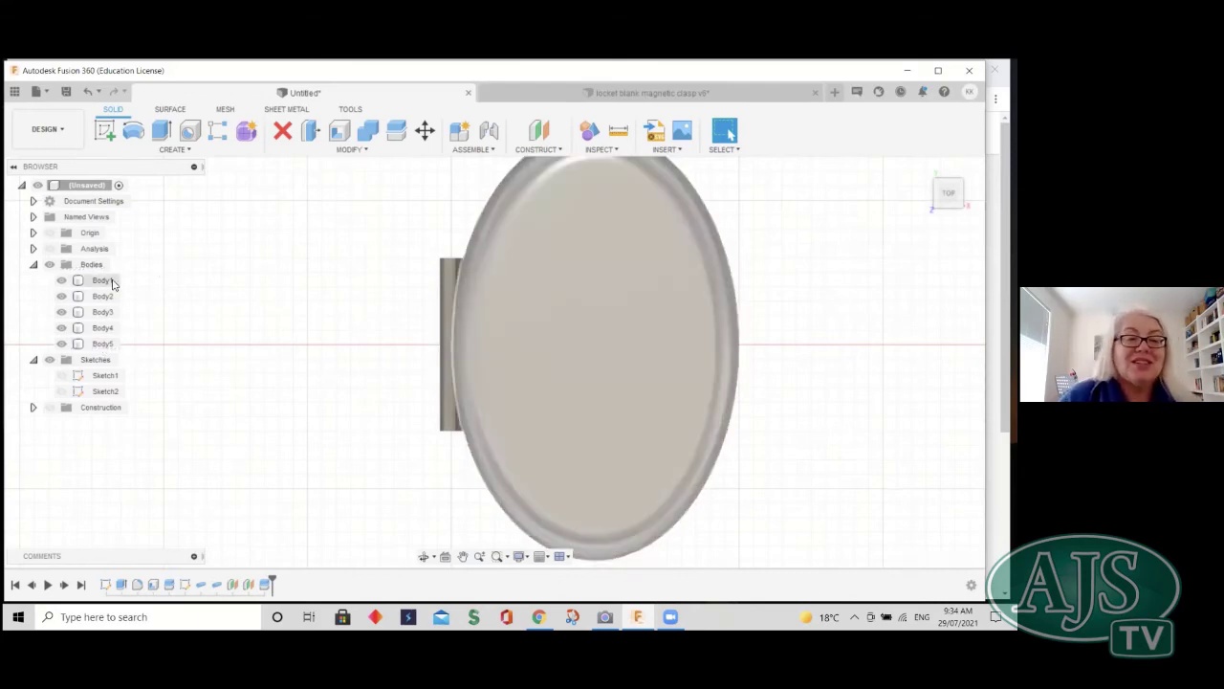
# - Rename Body1, the lower half of the locket, as "bottom"
pyautogui.click(111, 281)
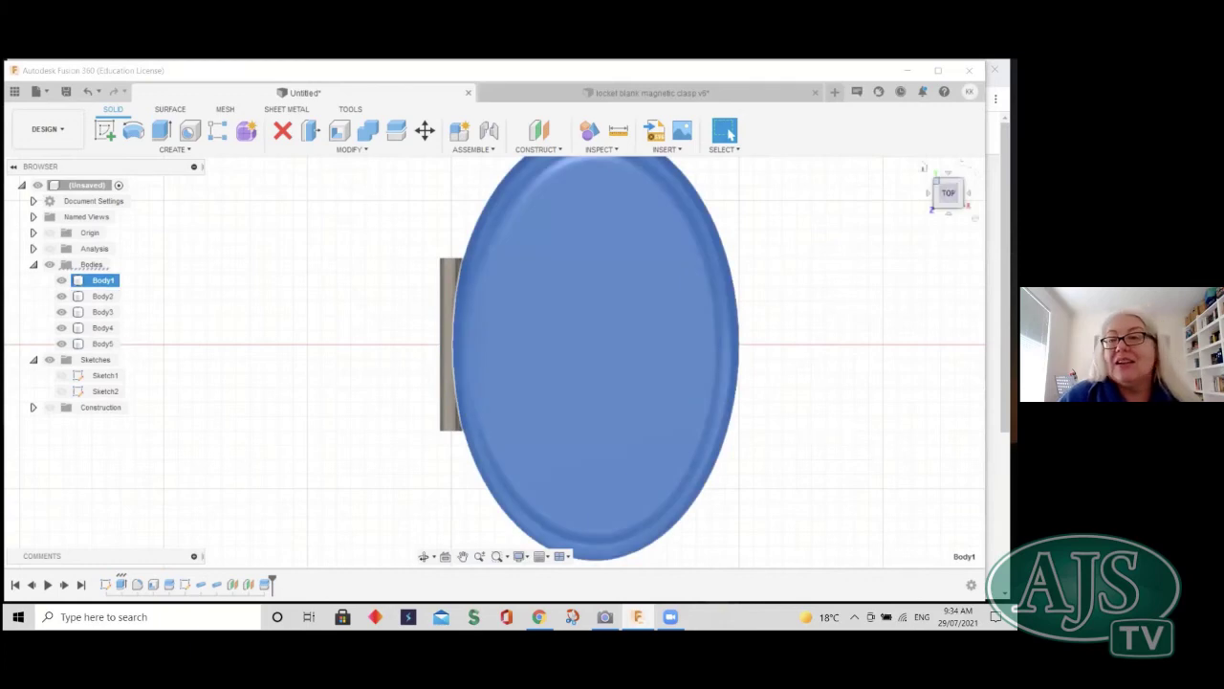
pyautogui.moveTo(946, 194); pyautogui.dragTo(947, 158)
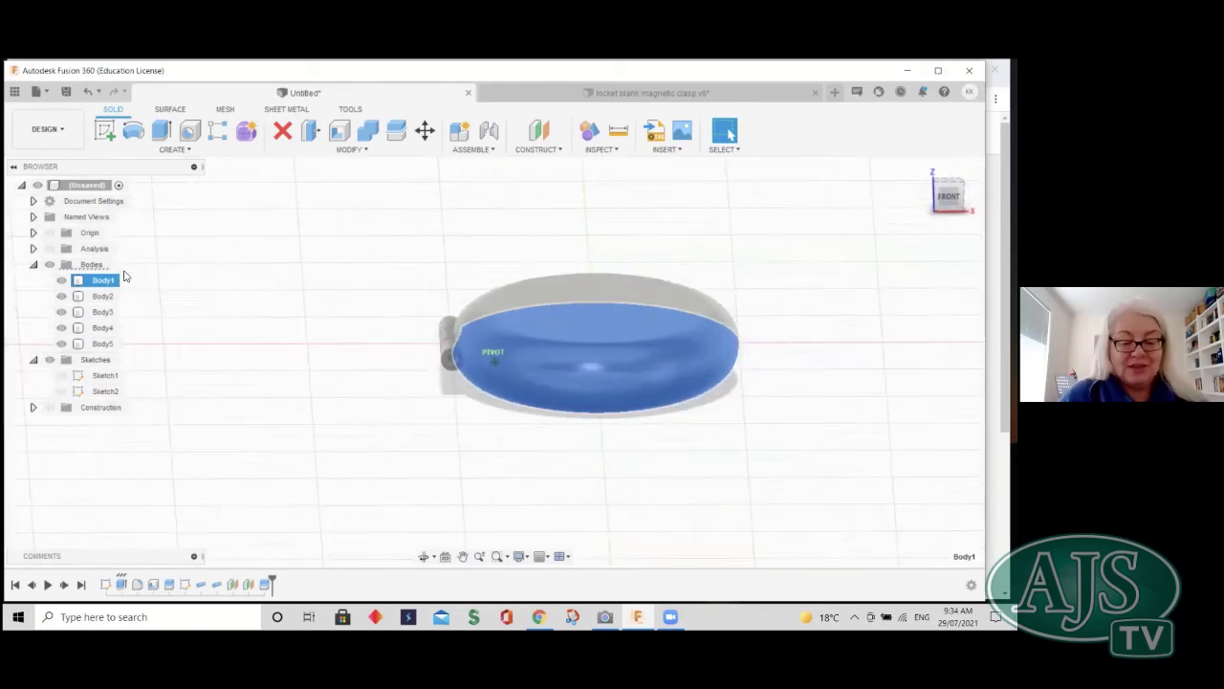
pyautogui.write('bottom')
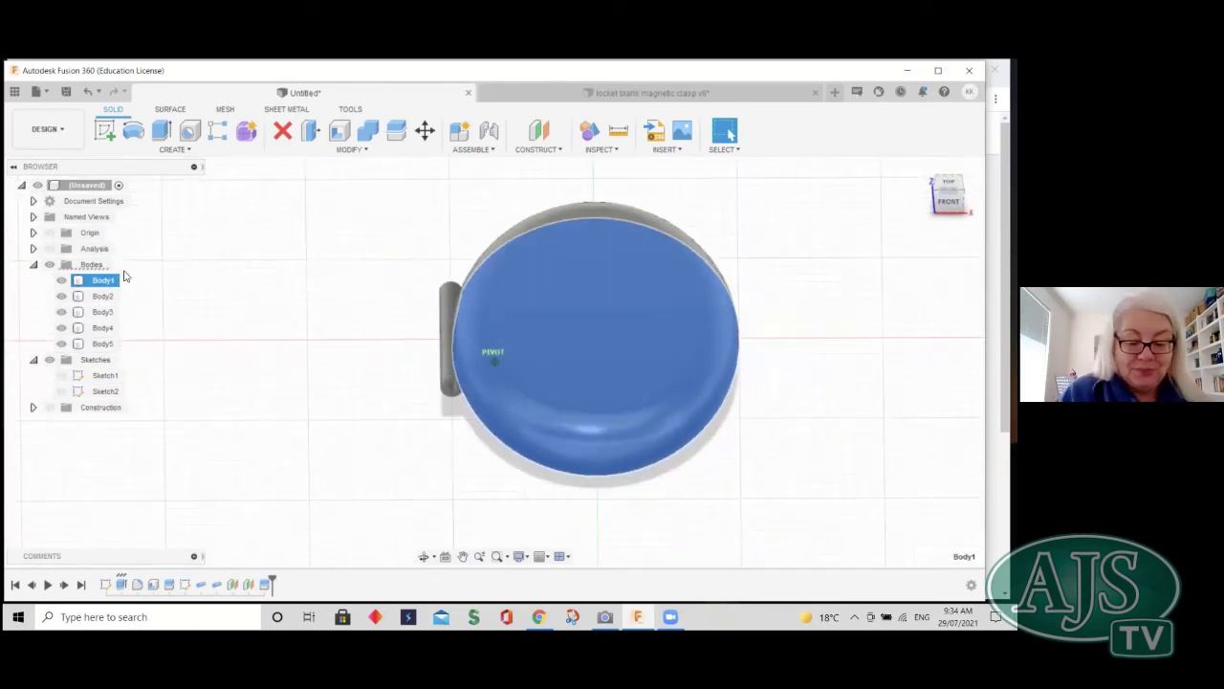
pyautogui.click(146, 299)
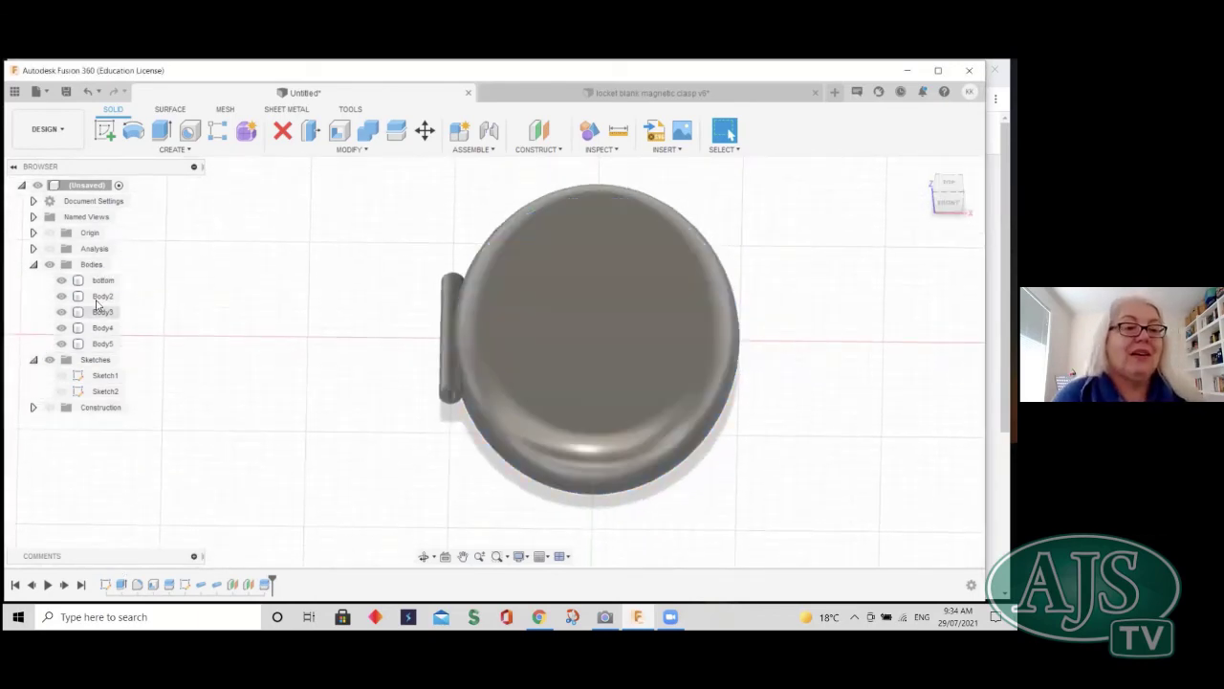
# - Rename Body2, the upper half of the locket, as "top"
pyautogui.click(104, 299)
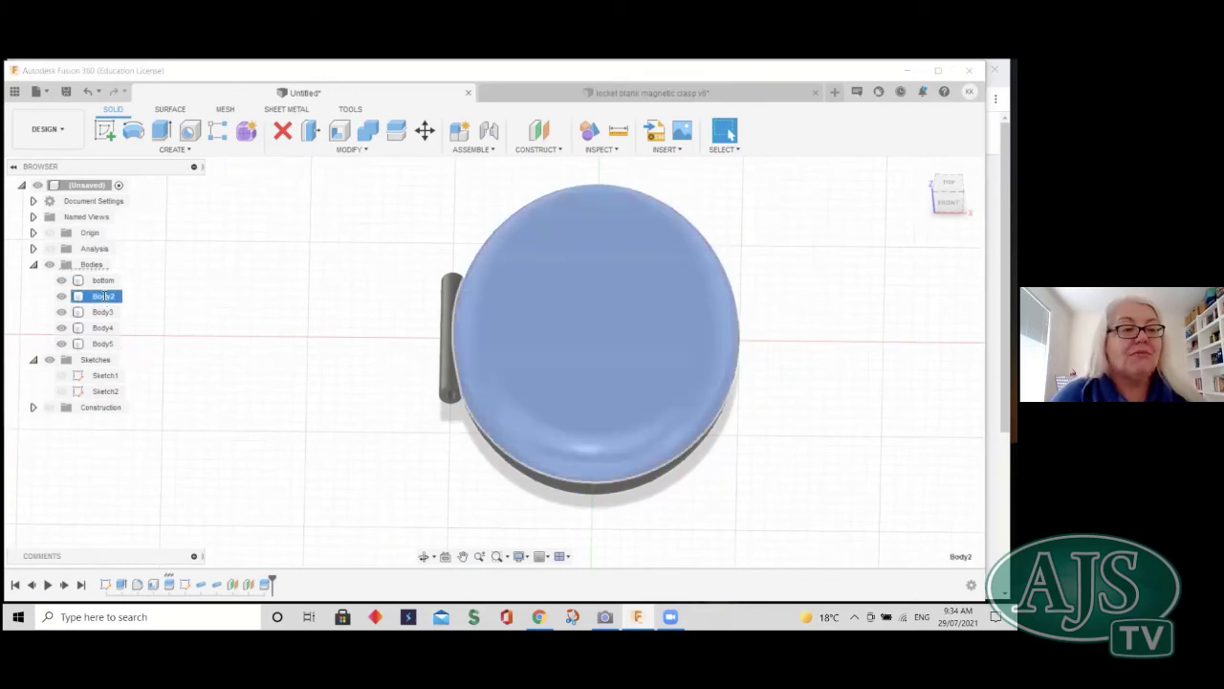
pyautogui.click(104, 298)
pyautogui.write('to')
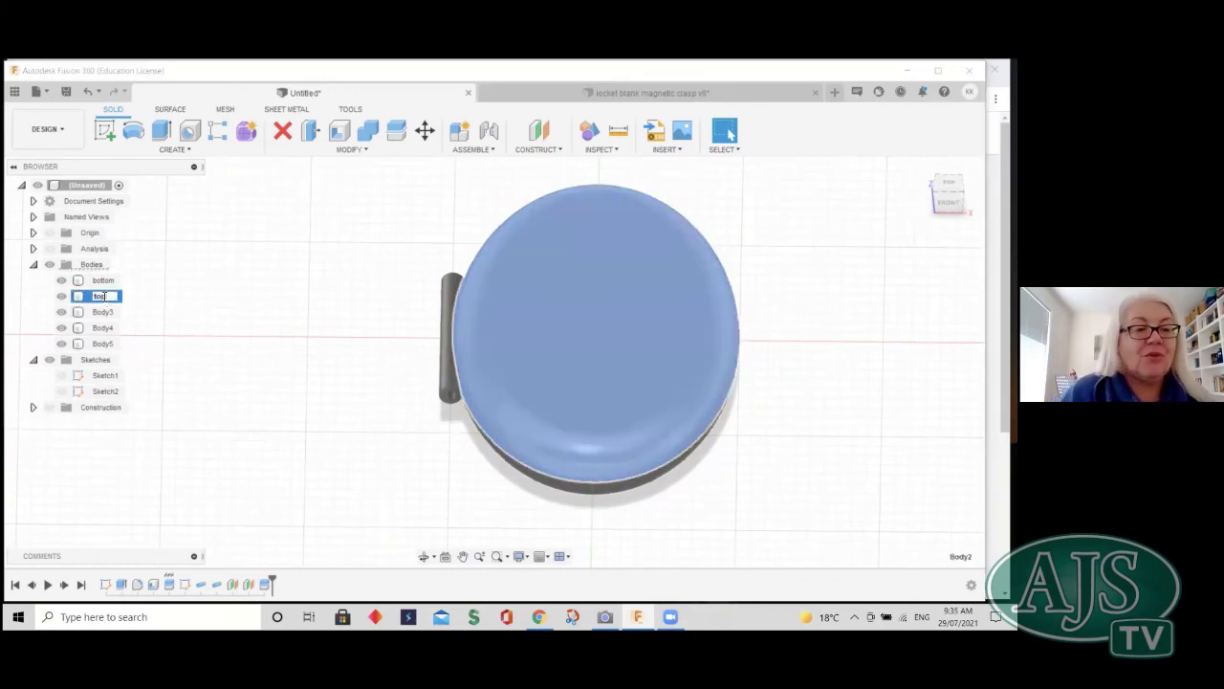
pyautogui.write('p')
pyautogui.press('Return')
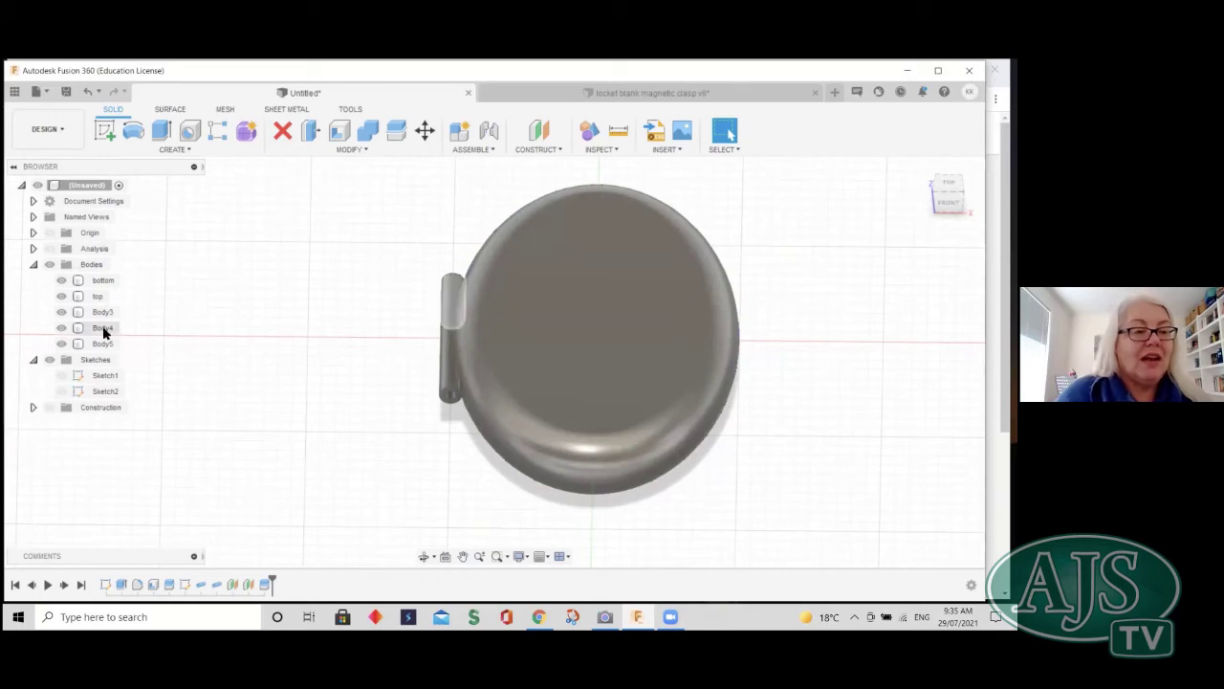
# - Rename Body3, the hinge segment at the front end of the locket's side tube, as "knuckle3"
pyautogui.click(103, 328)
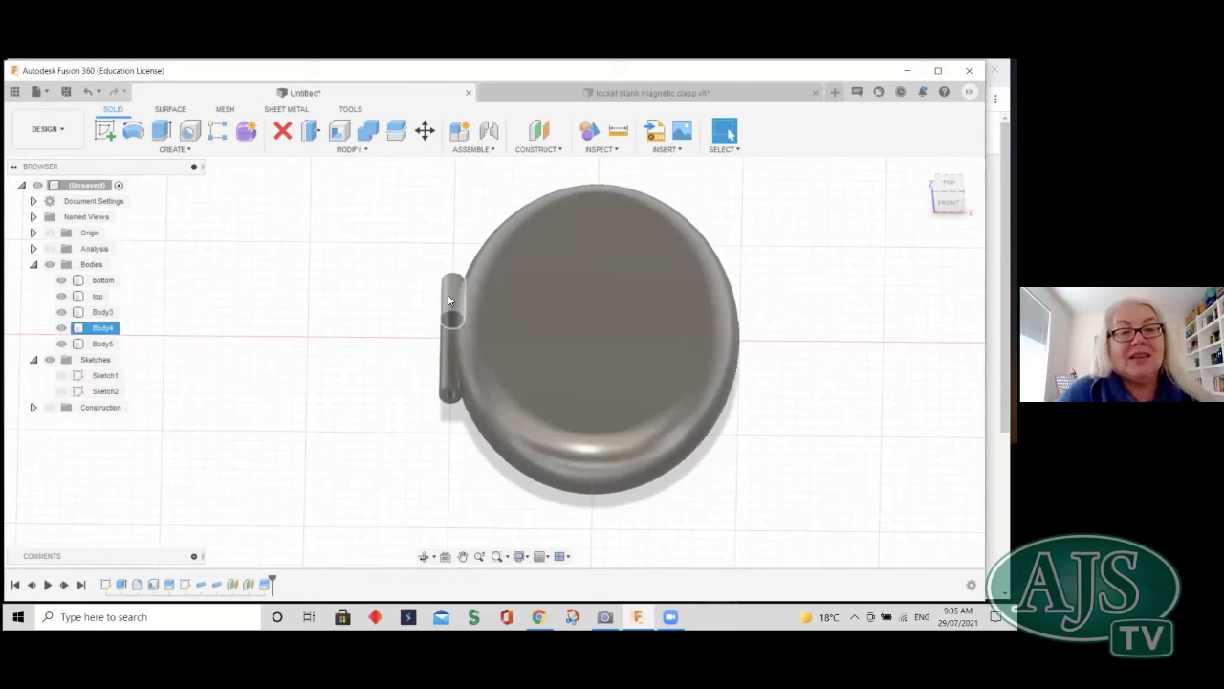
pyautogui.click(449, 301)
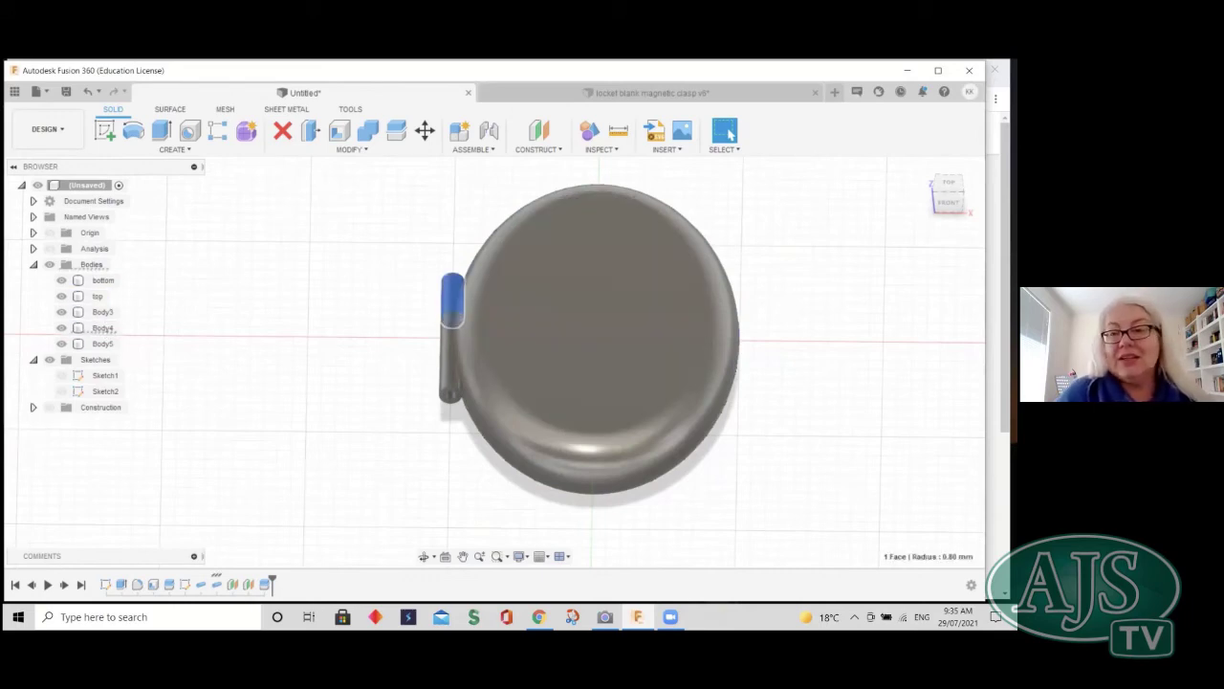
pyautogui.keyDown('shift'); pyautogui.moveTo(491, 352); pyautogui.dragTo(491, 386, button='middle'); pyautogui.keyUp('shift')
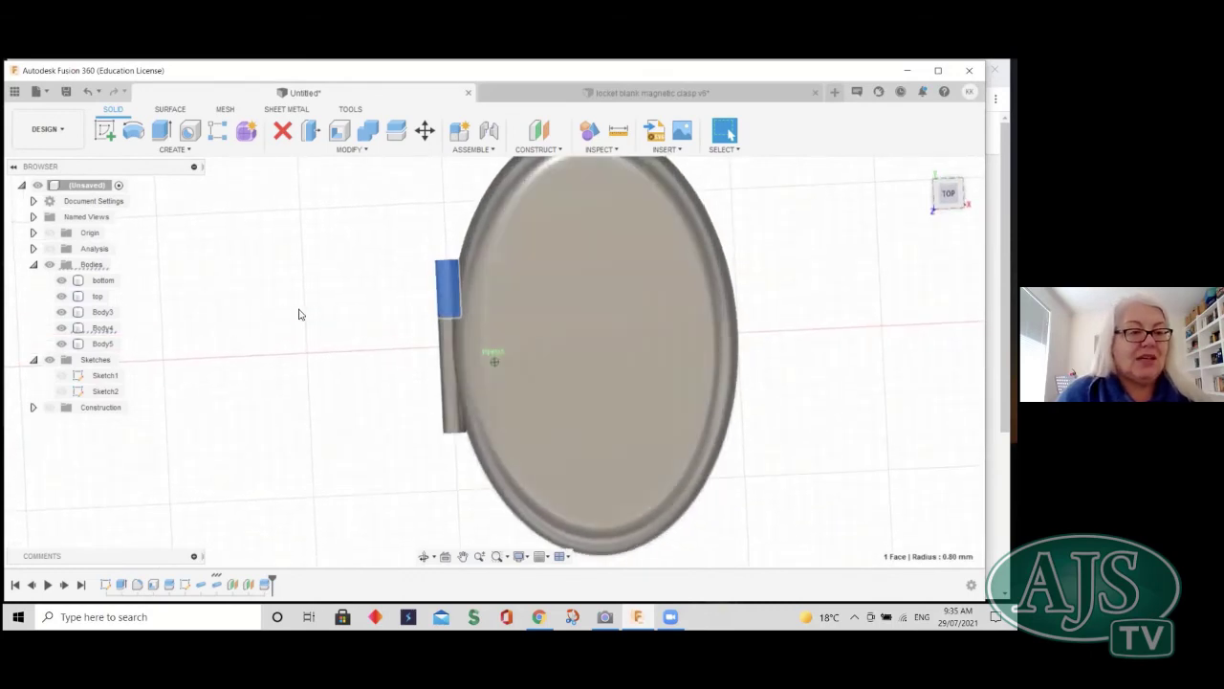
pyautogui.click(100, 311)
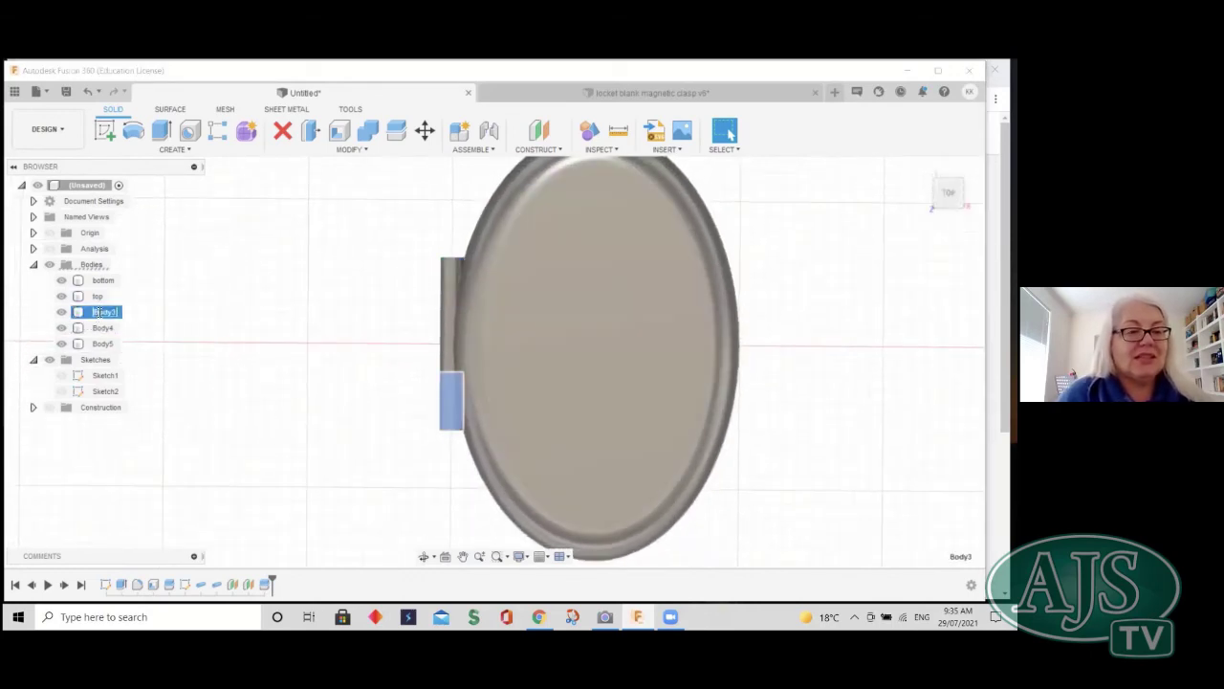
pyautogui.doubleClick(100, 312)
pyautogui.write('b')
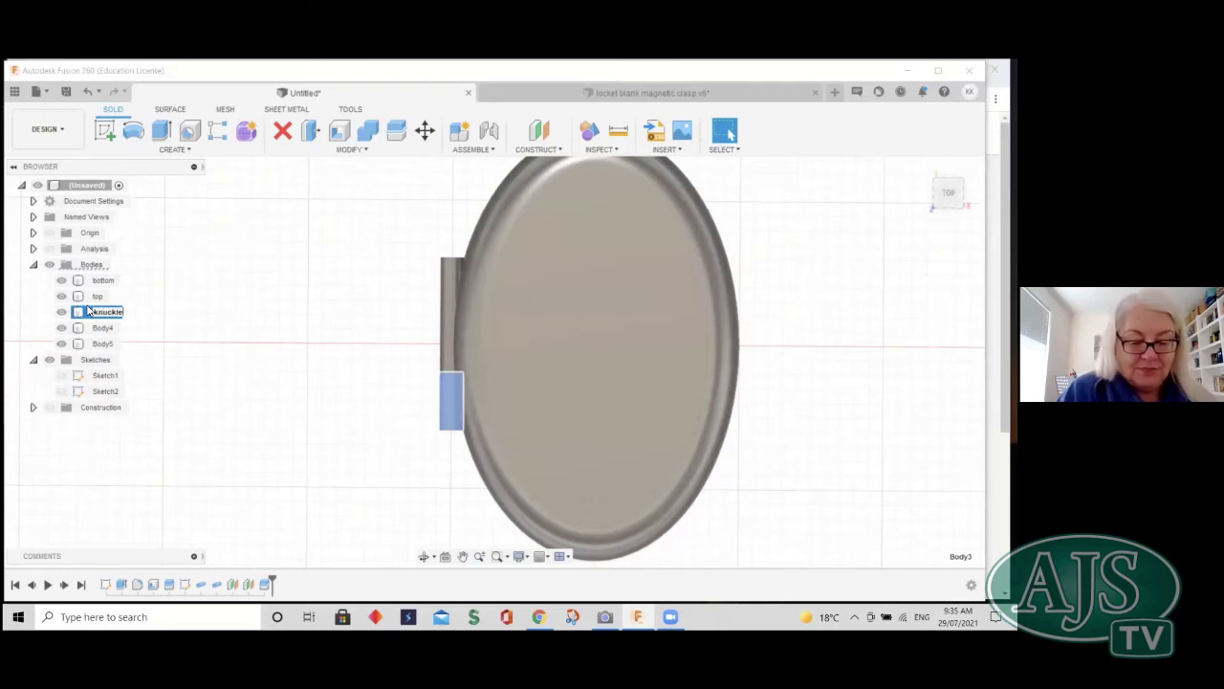
pyautogui.click(161, 347)
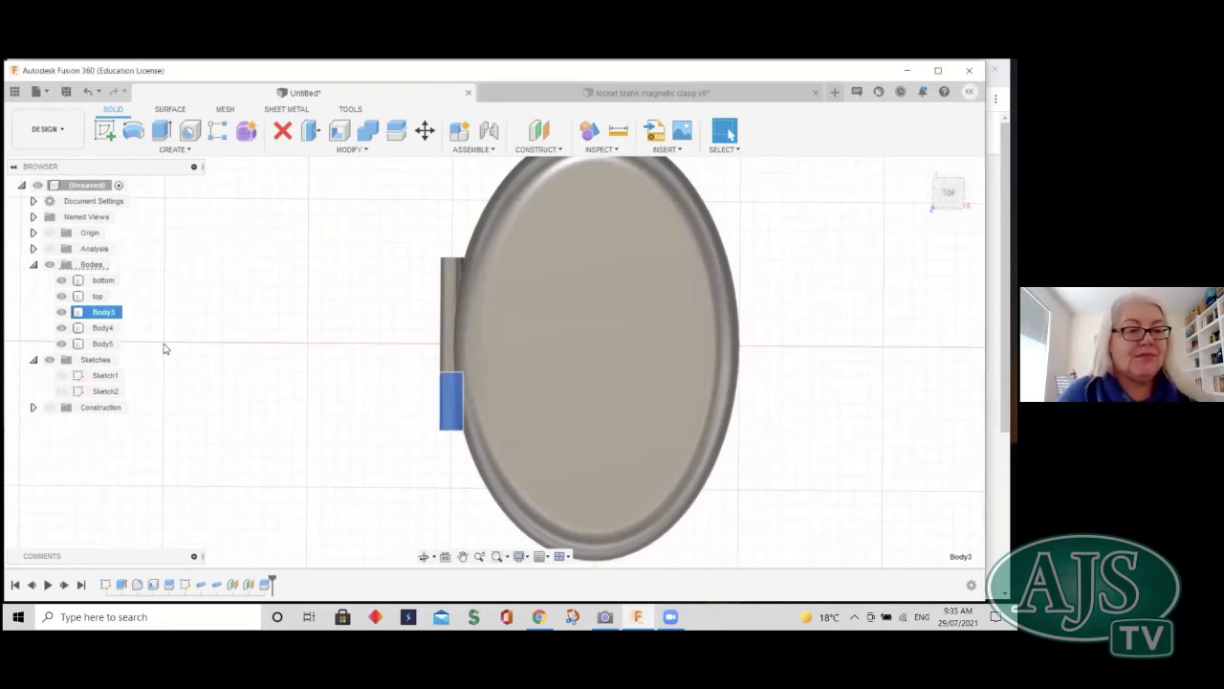
pyautogui.click(112, 330)
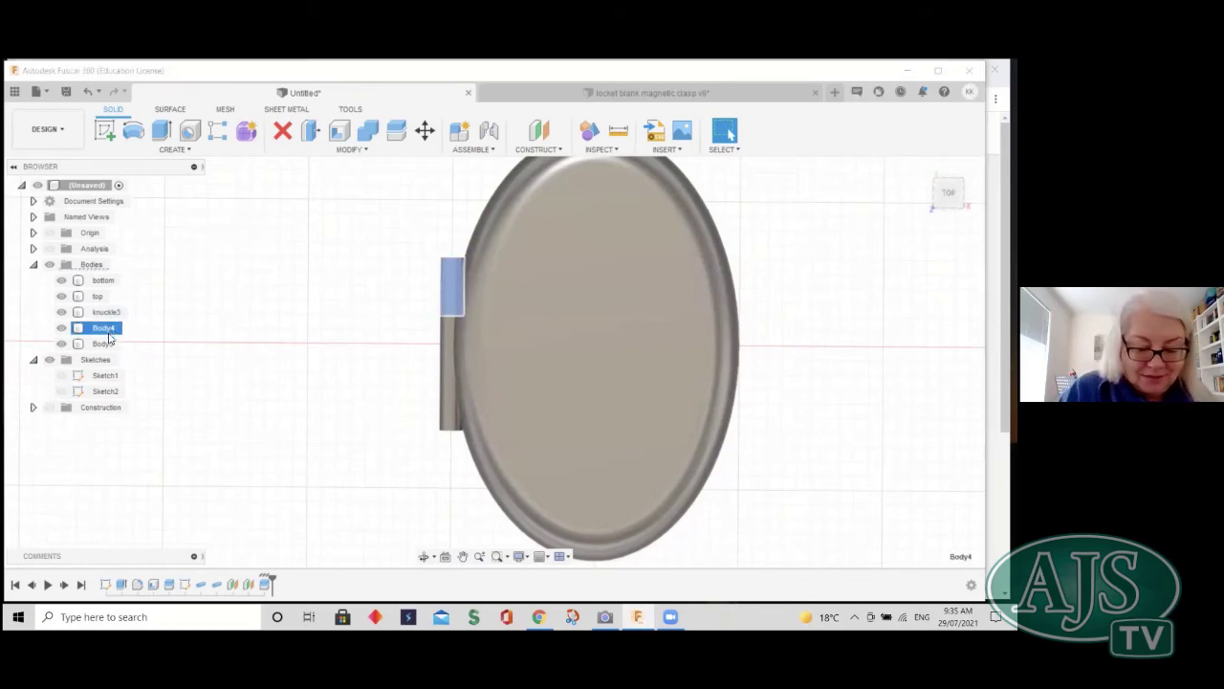
pyautogui.press('e')
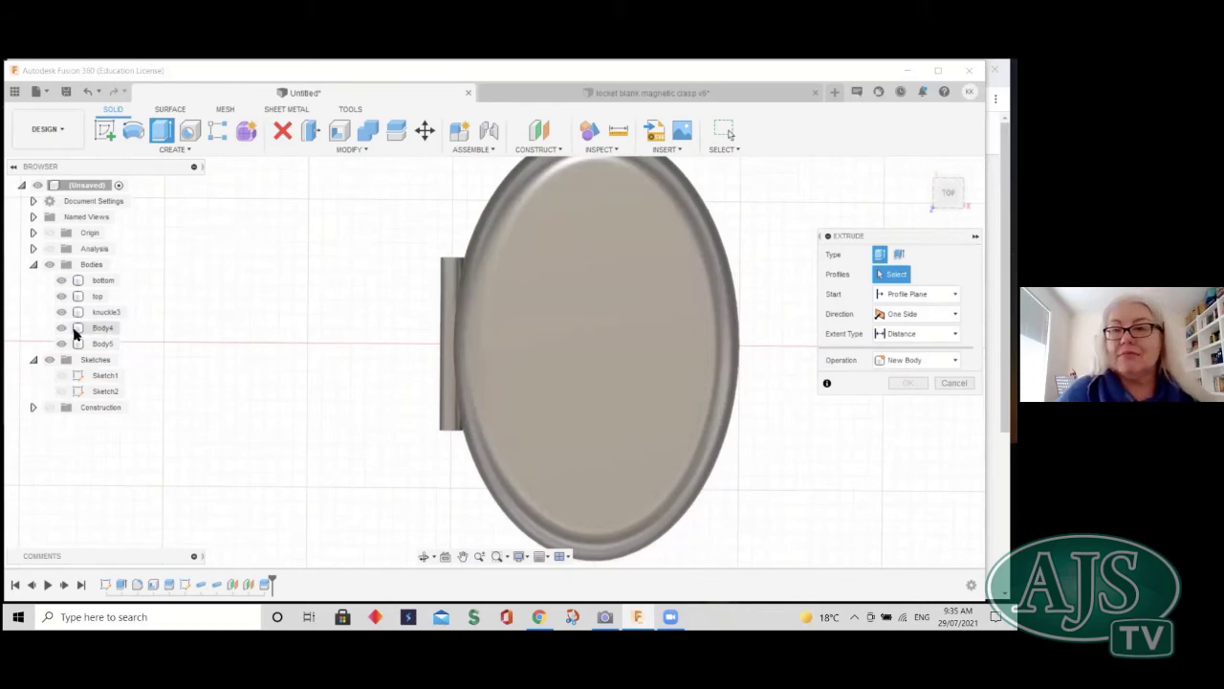
pyautogui.press('Escape')
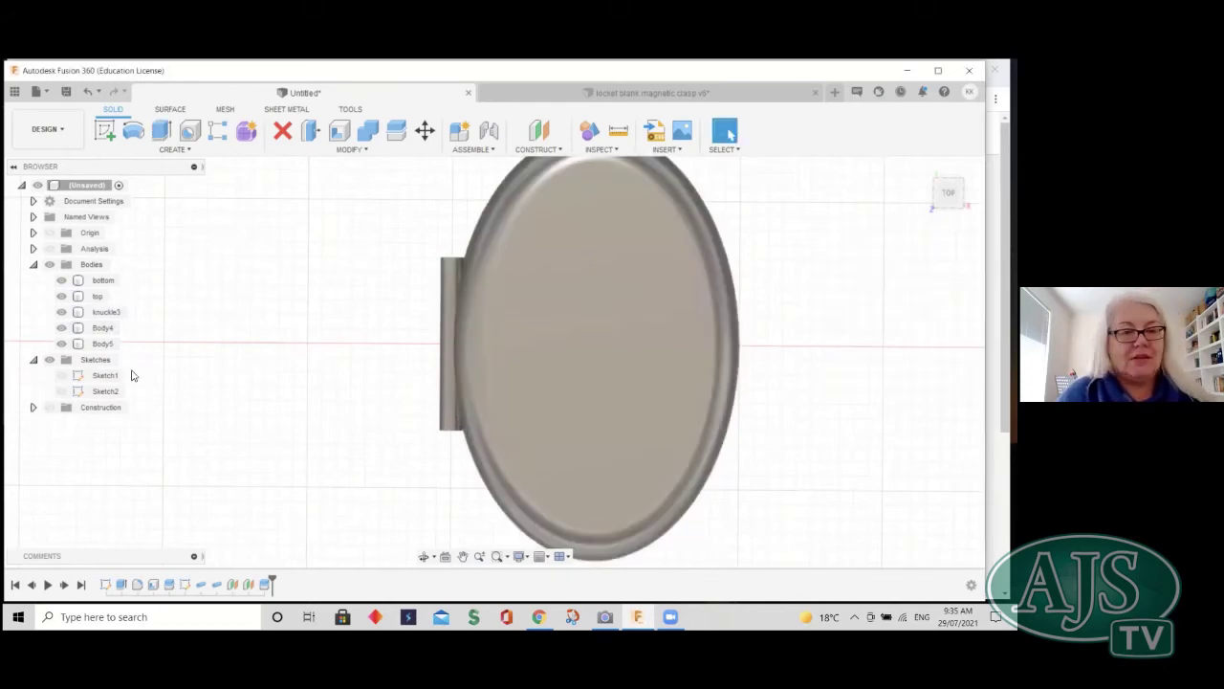
# - Rename Body4, the hinge segment at the back end of the locket's side tube, as "knuckle1"
pyautogui.click(106, 328)
pyautogui.doubleClick(105, 328)
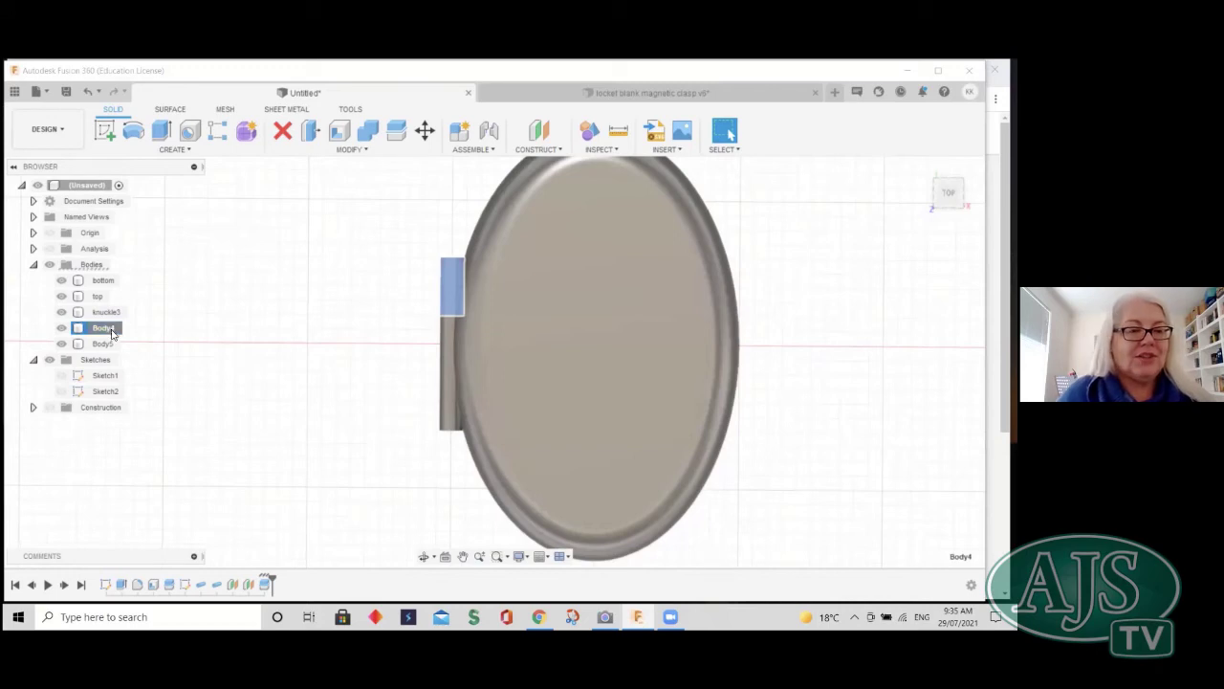
pyautogui.write('knuckle1')
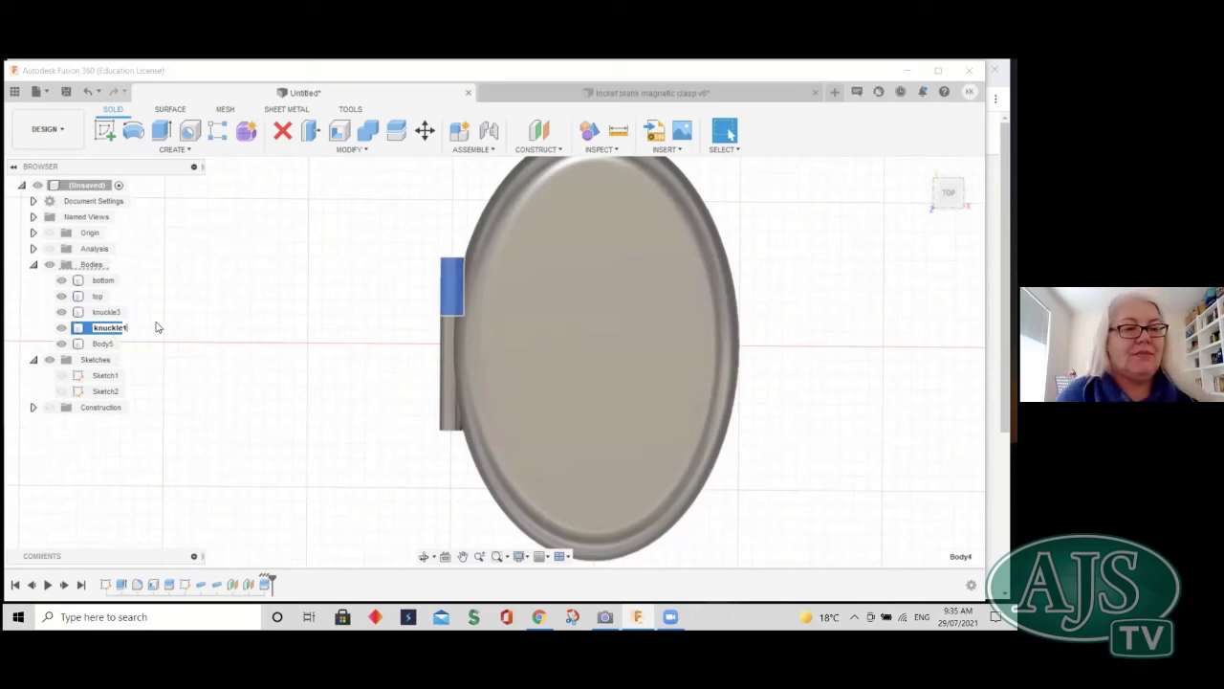
pyautogui.press('Return')
# - Rename Body5, the middle hinge segment, as "knuckle 2"
pyautogui.click(106, 343)
pyautogui.doubleClick(108, 345)
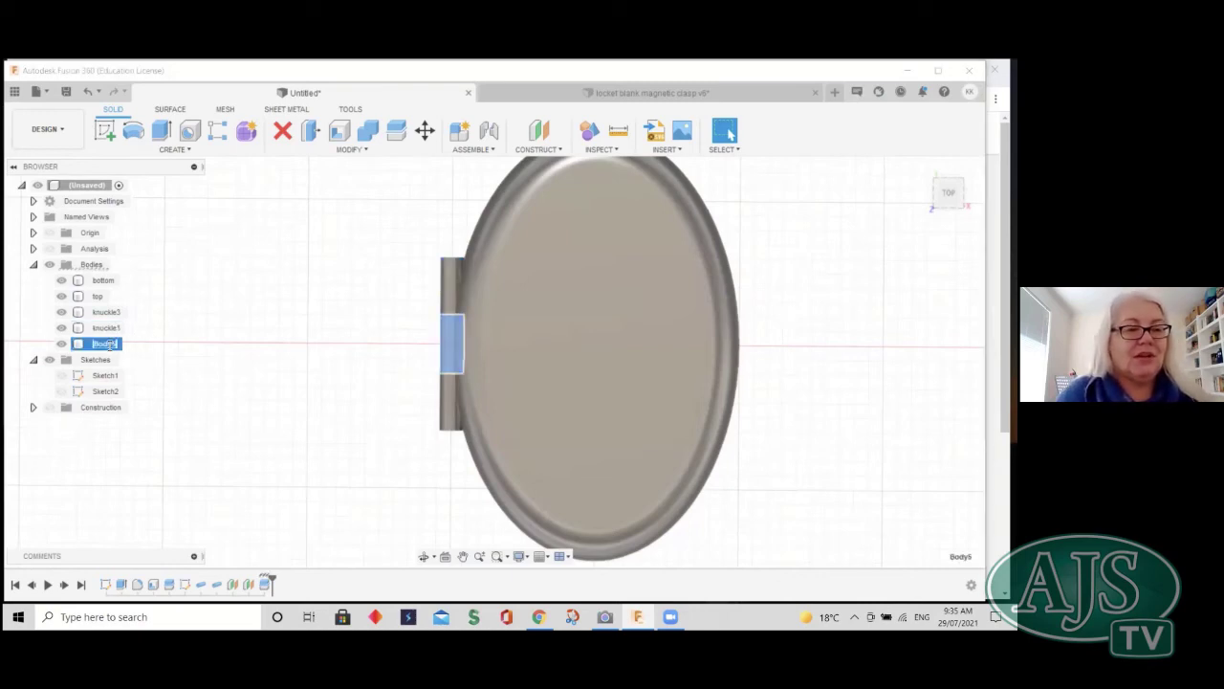
pyautogui.write('knuckle 2')
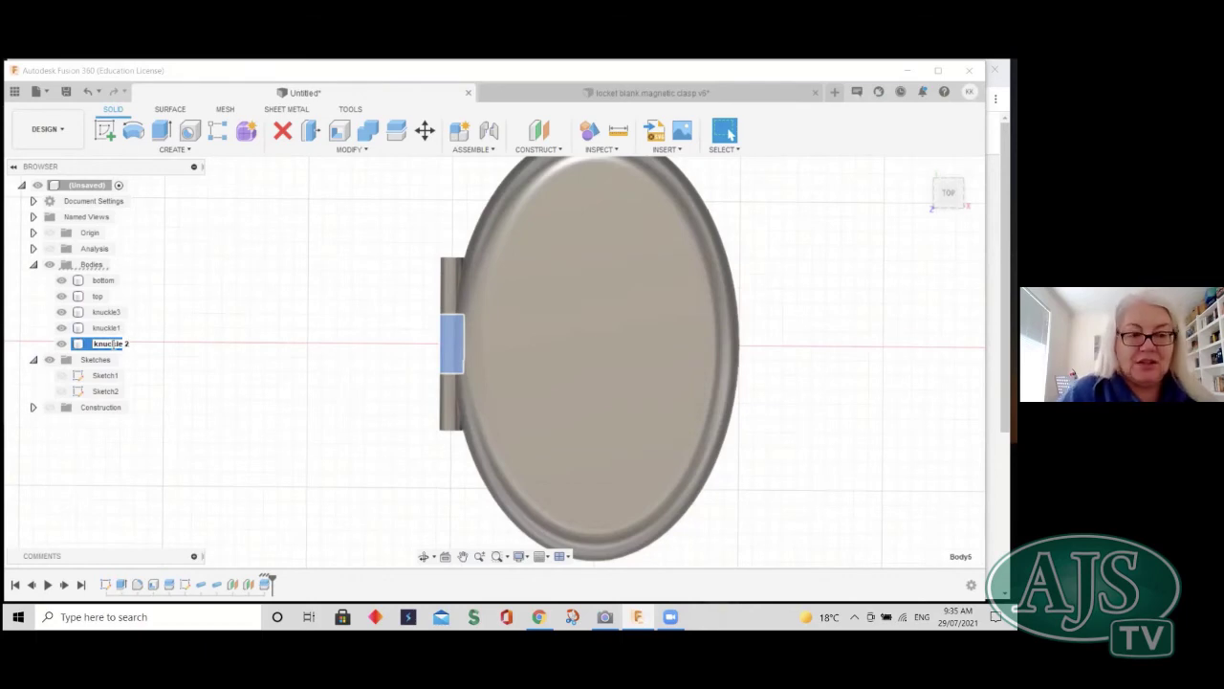
pyautogui.press('Return')
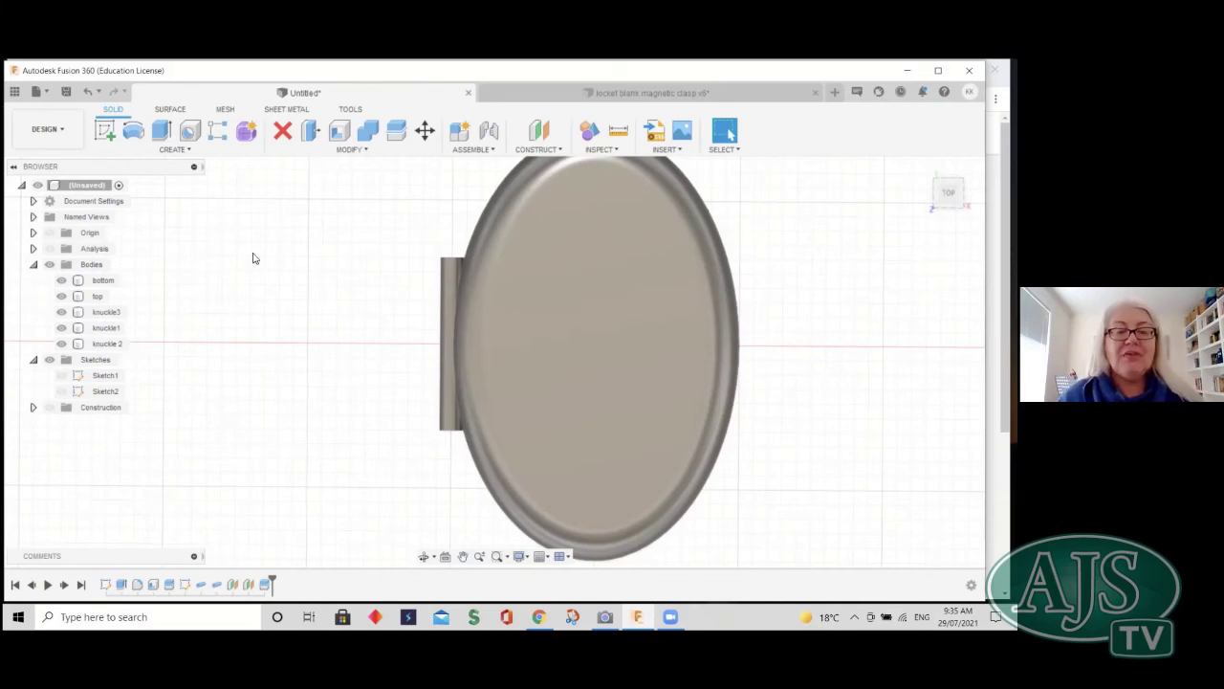
pyautogui.click(550, 251)
pyautogui.click(194, 416)
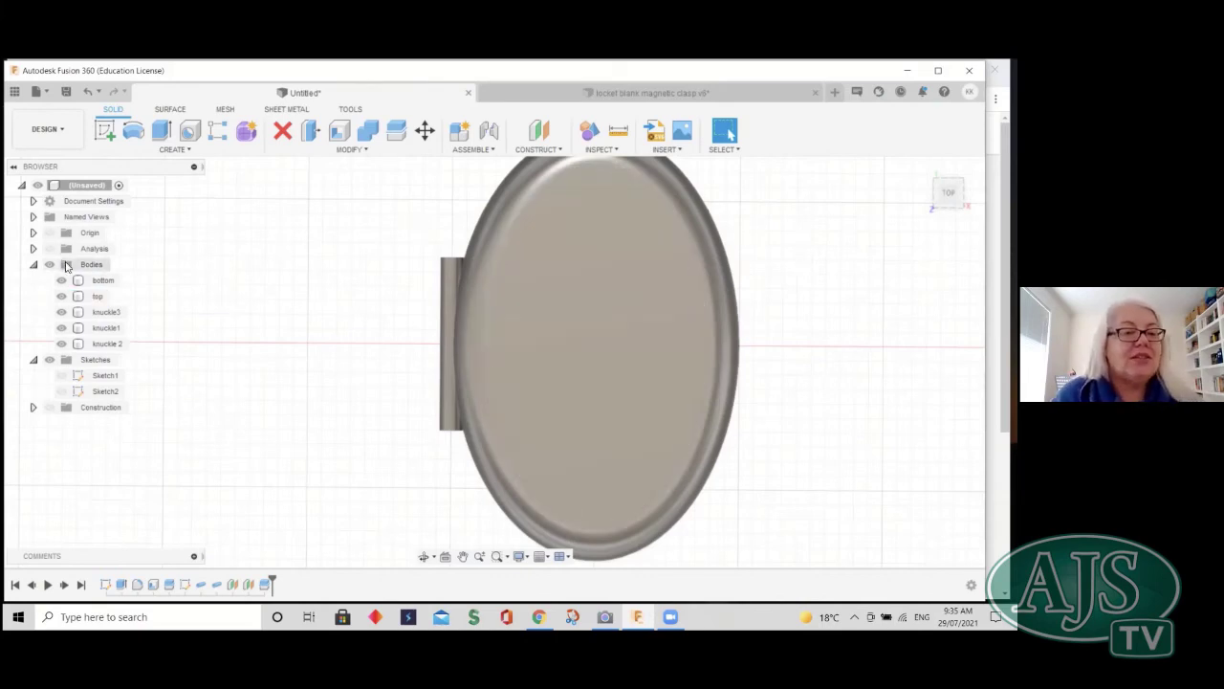
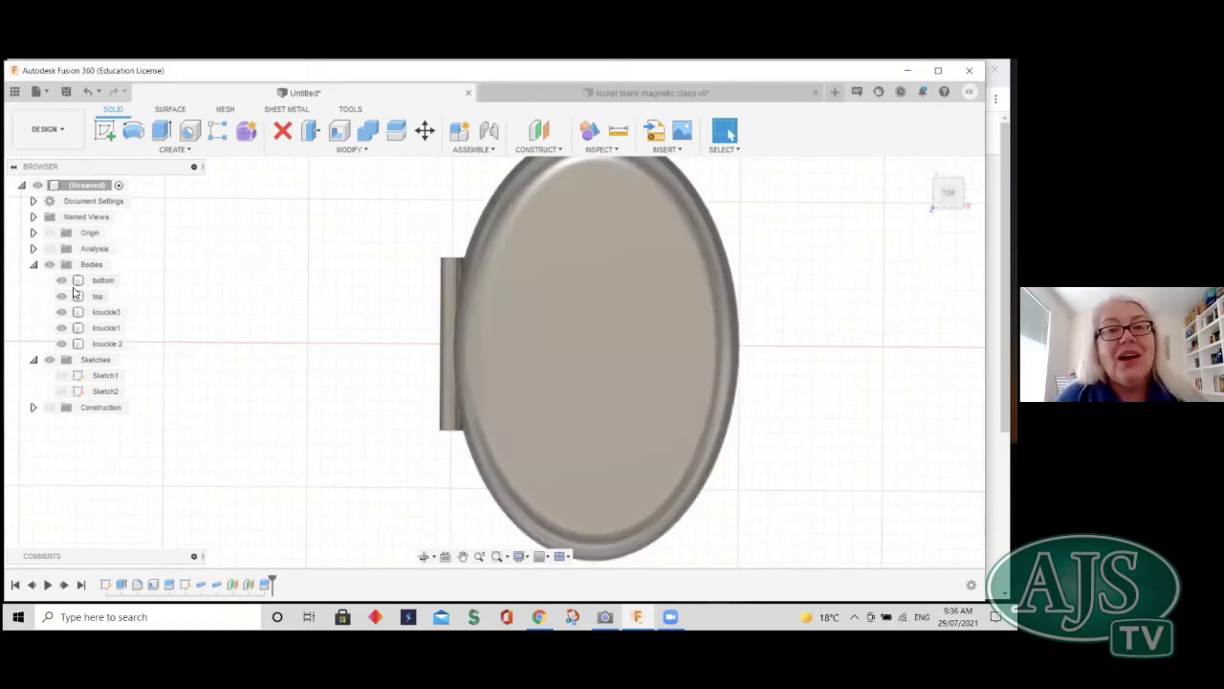
pyautogui.click(73, 295)
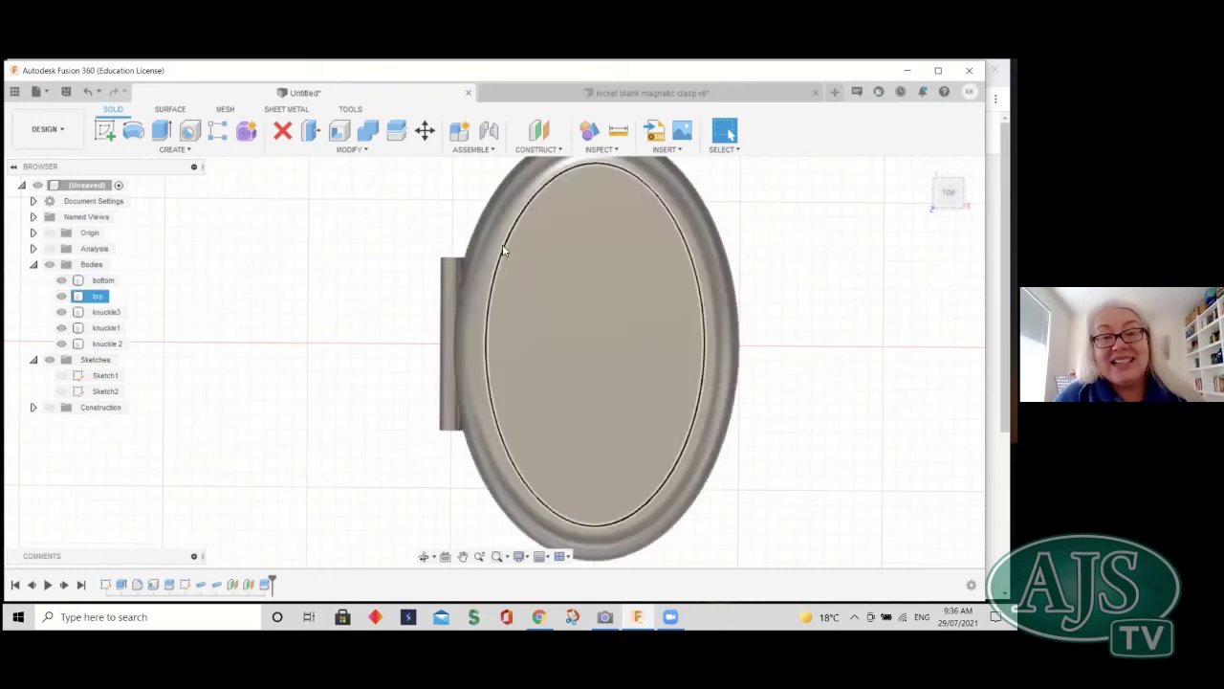
pyautogui.click(257, 297)
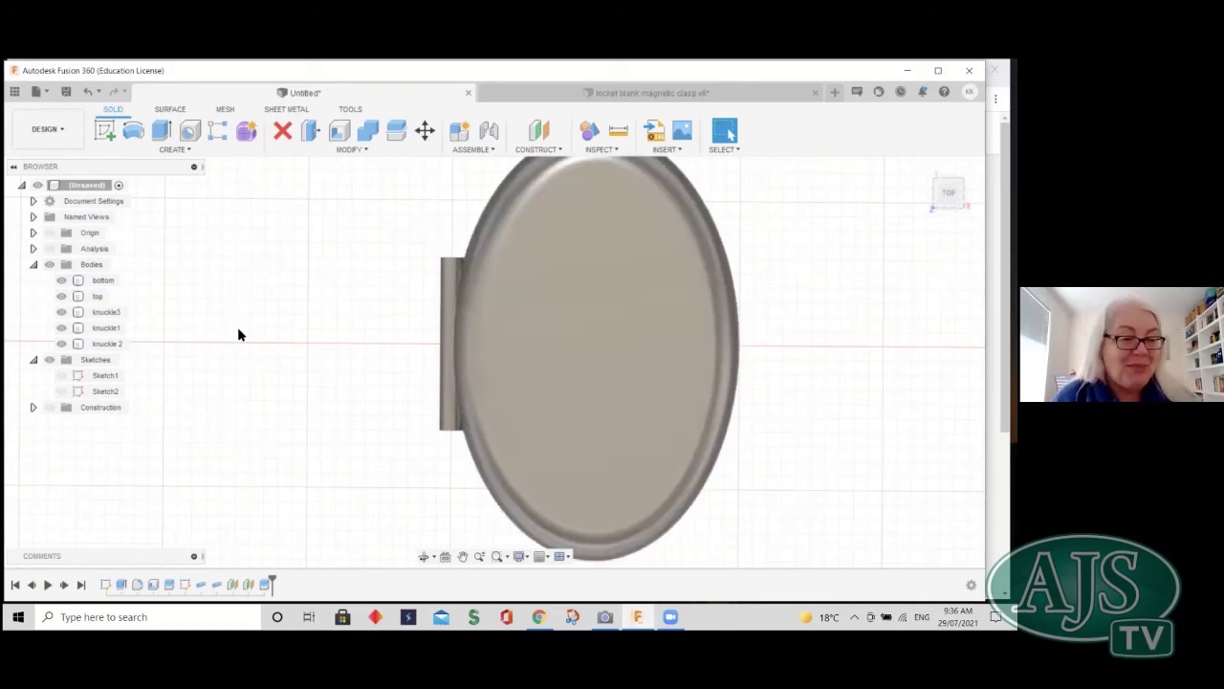
# - Hide the top half and knuckle 2, and combine knuckle1 and knuckle3 with the bottom half using the Join operation
pyautogui.click(62, 297)
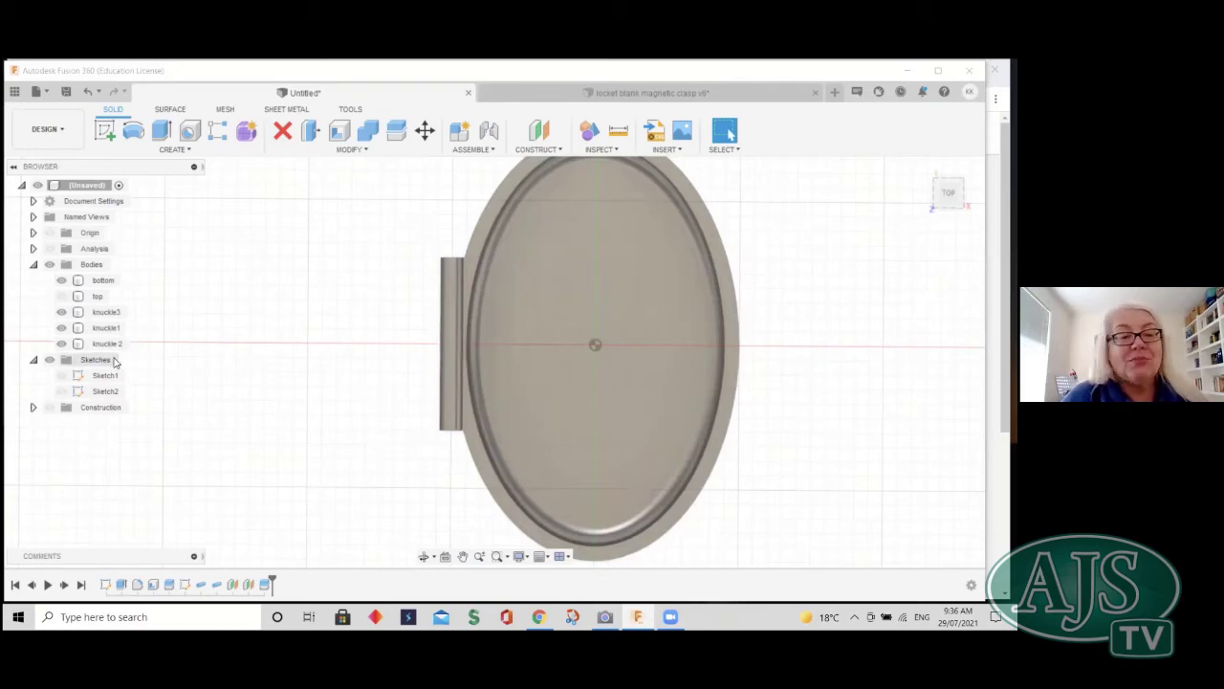
pyautogui.click(61, 343)
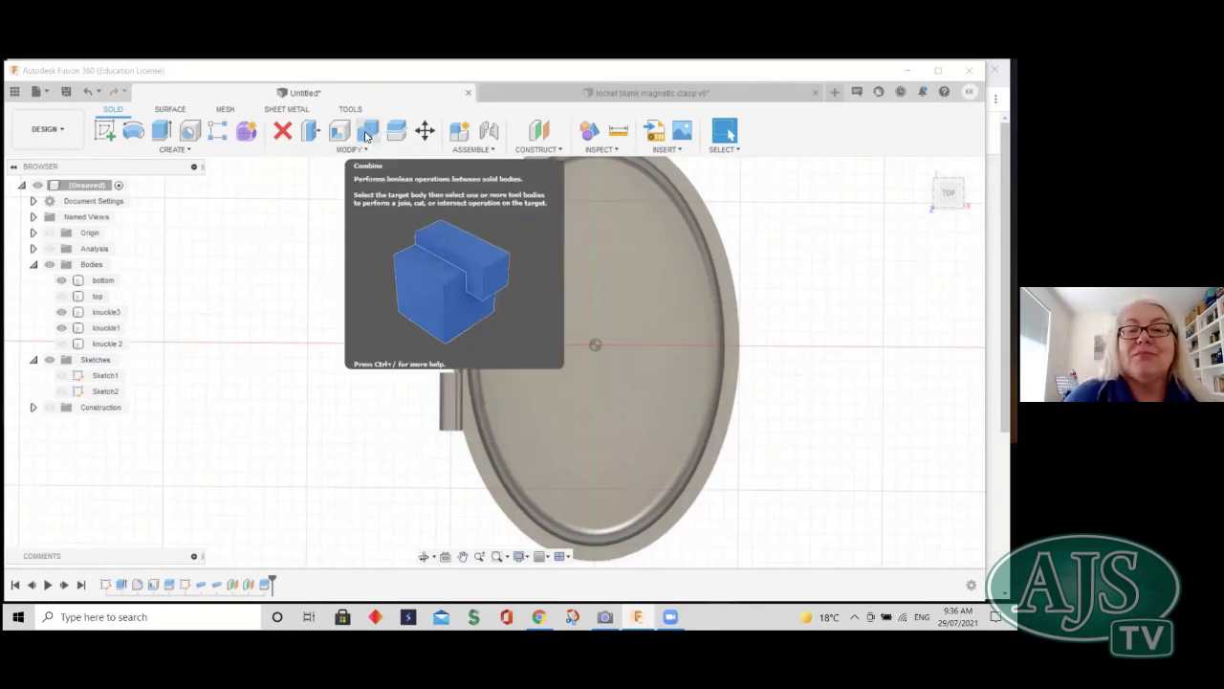
pyautogui.click(367, 132)
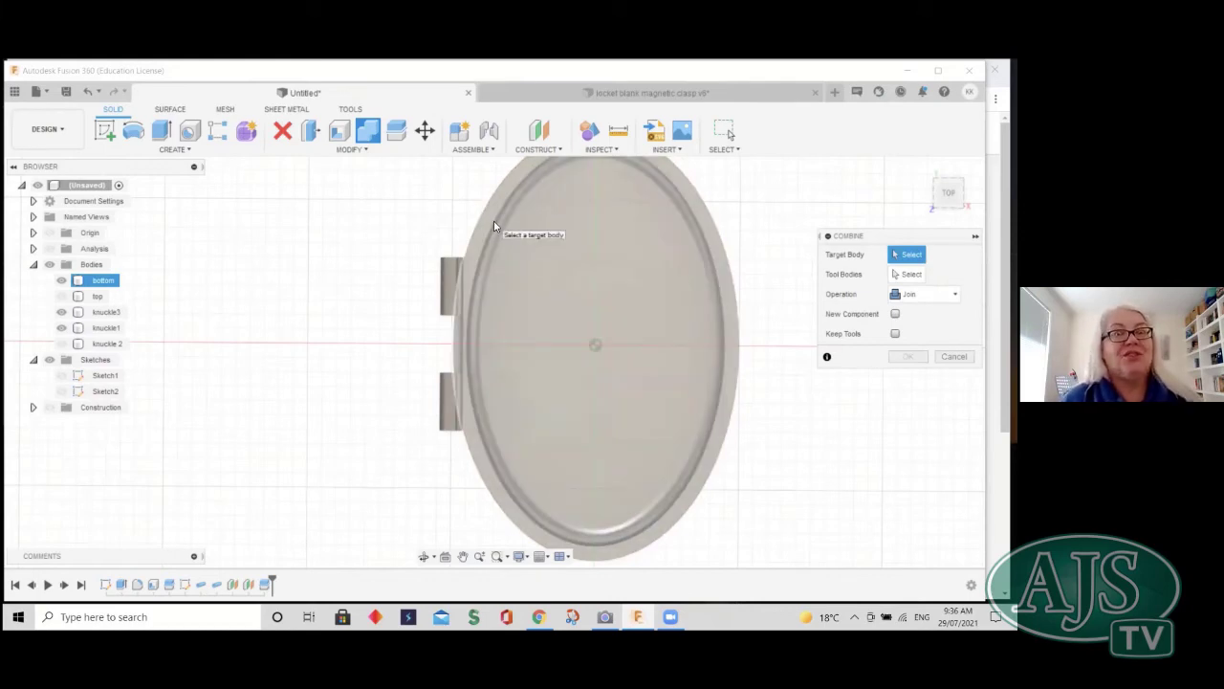
pyautogui.click(494, 225)
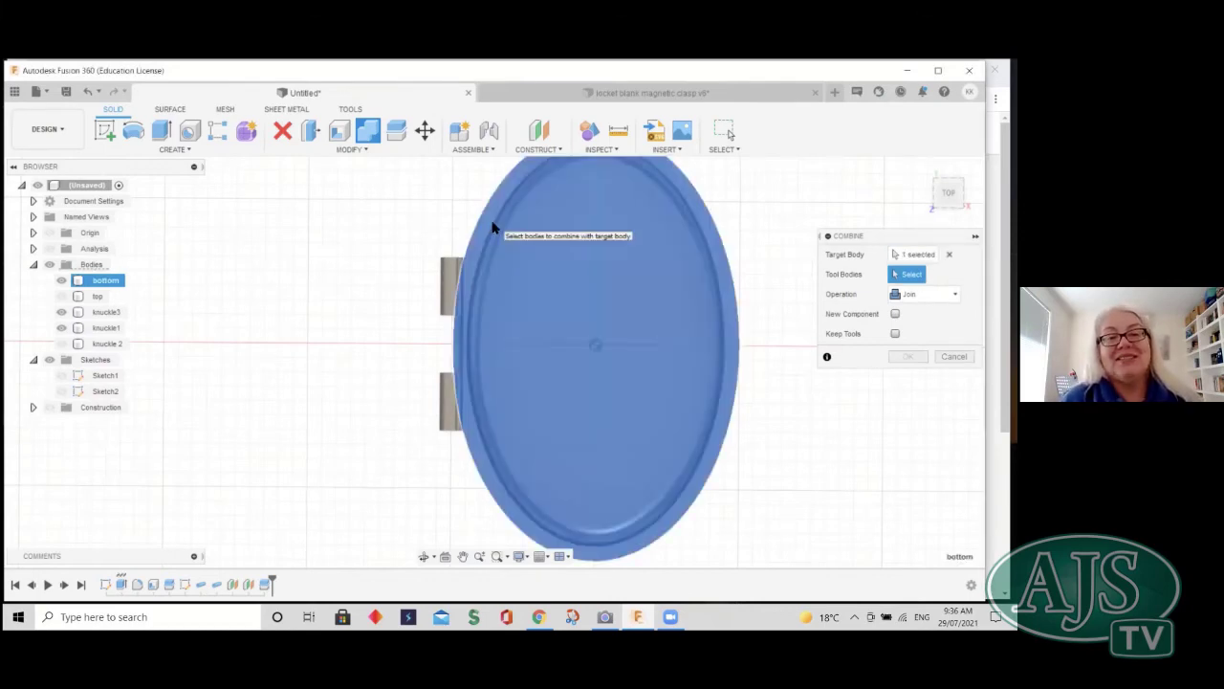
pyautogui.click(453, 284)
pyautogui.click(459, 411)
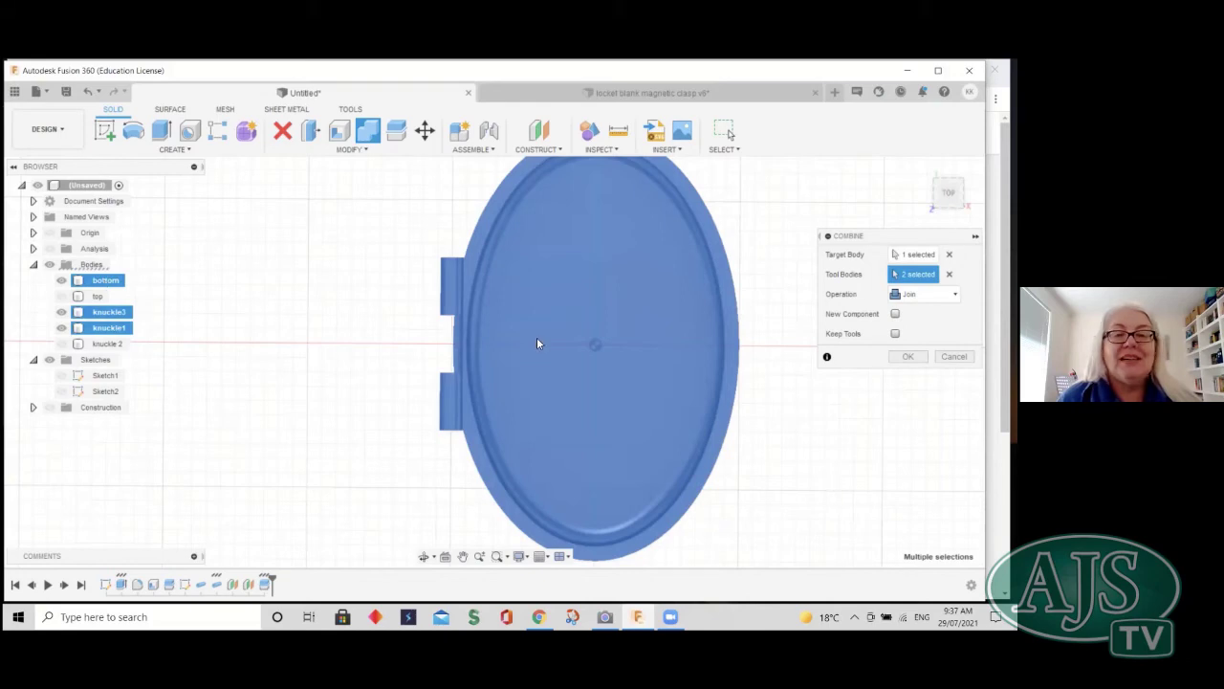
pyautogui.press('Return')
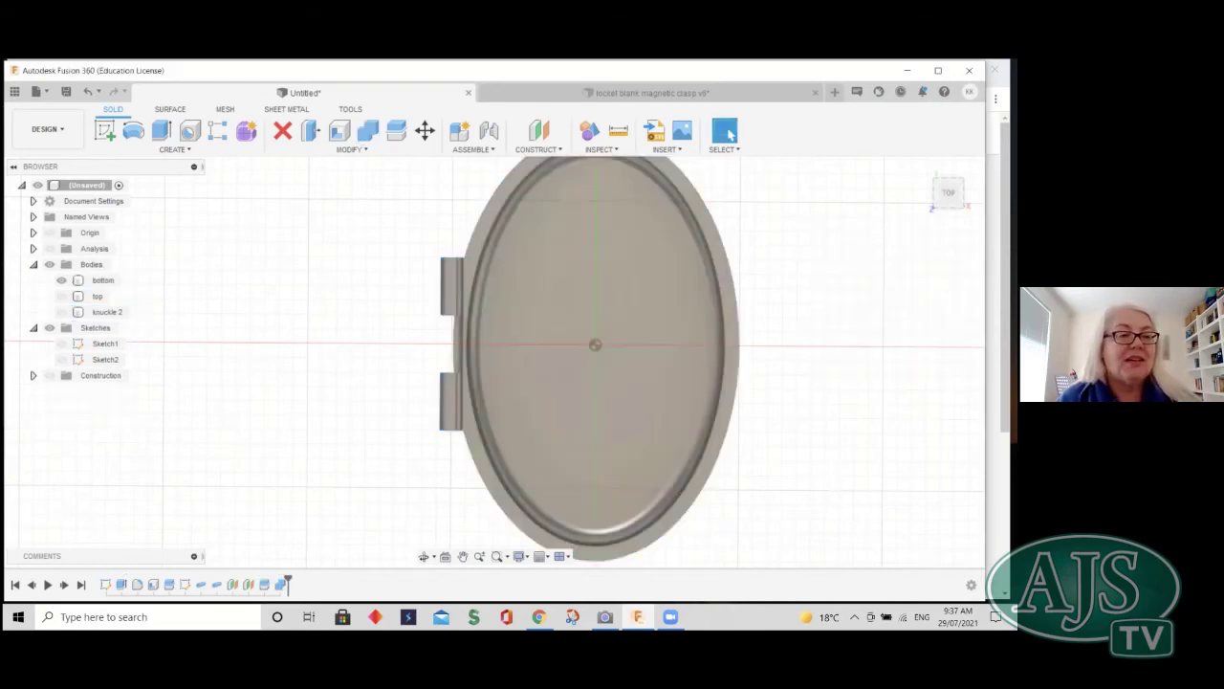
pyautogui.click(101, 281)
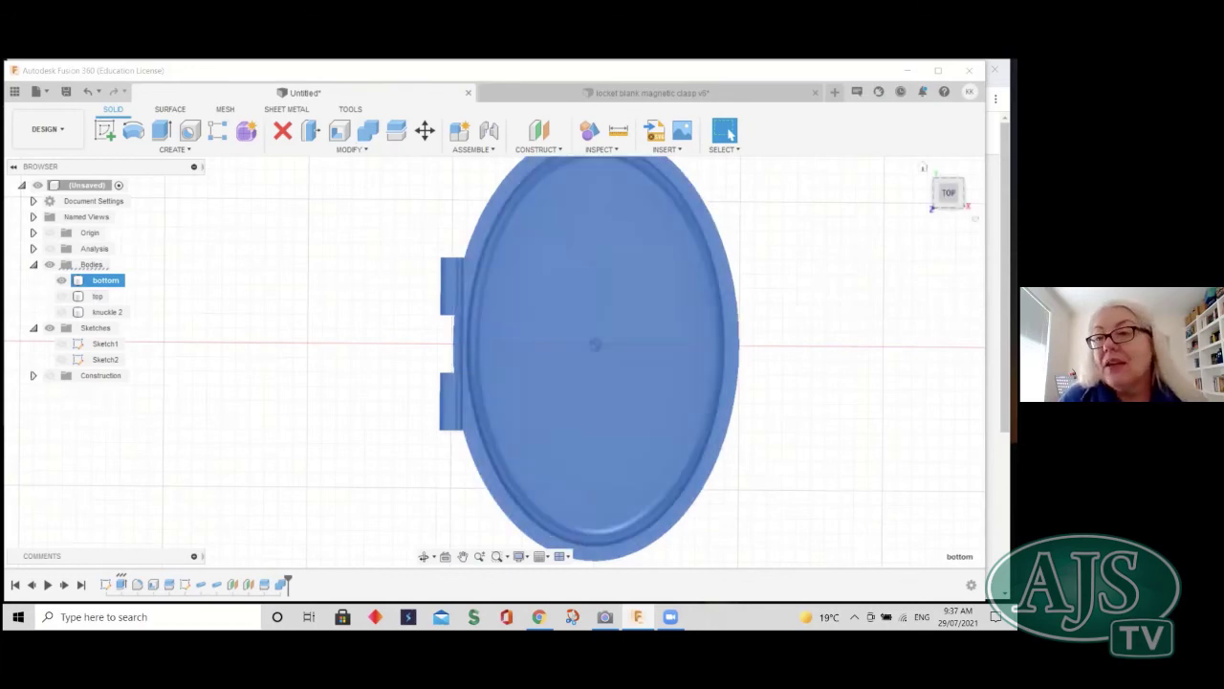
pyautogui.moveTo(494, 361)
pyautogui.keyDown('shift'); pyautogui.mouseDown(button='middle')
pyautogui.moveTo(539, 415)
pyautogui.moveTo(441, 389)
pyautogui.moveTo(391, 413)
pyautogui.moveTo(458, 369)
pyautogui.moveTo(449, 395)
pyautogui.mouseUp(button='middle'); pyautogui.keyUp('shift')
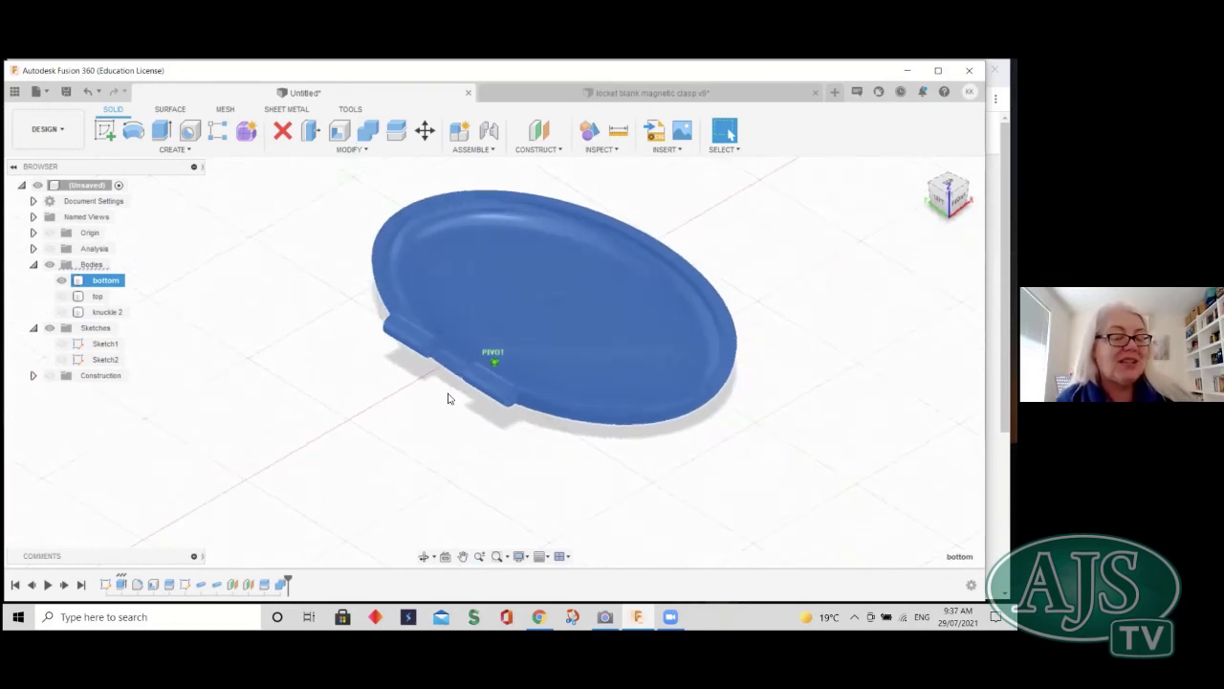
pyautogui.click(442, 407)
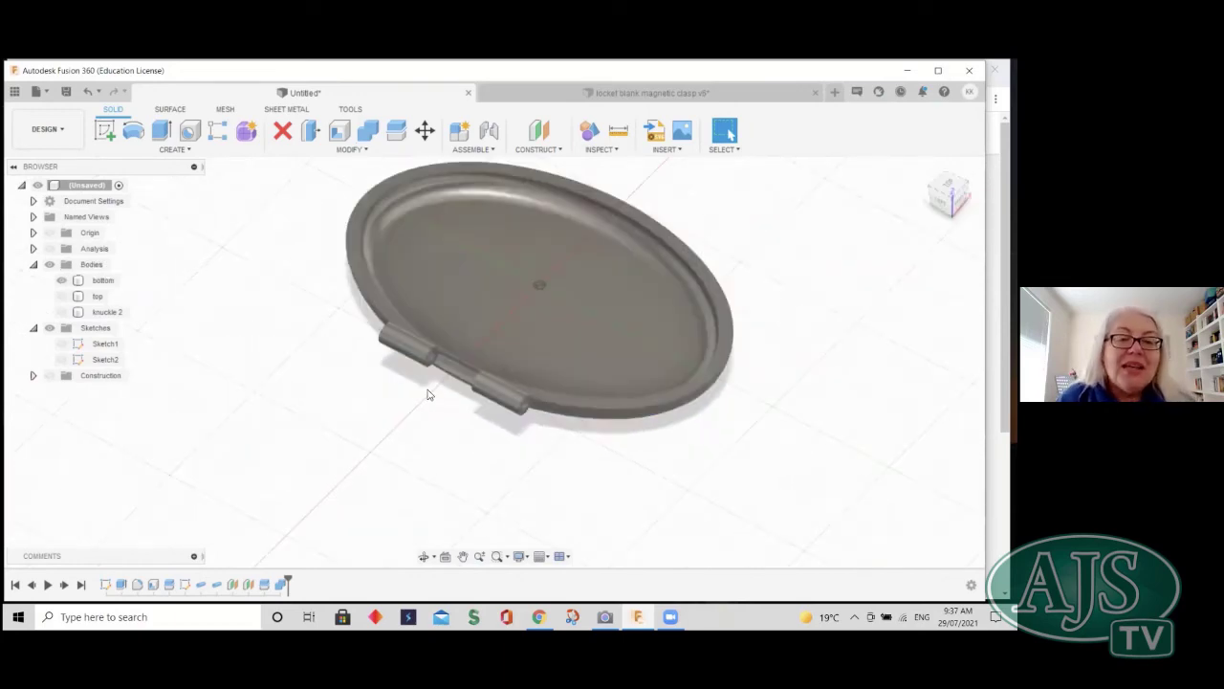
pyautogui.click(447, 370)
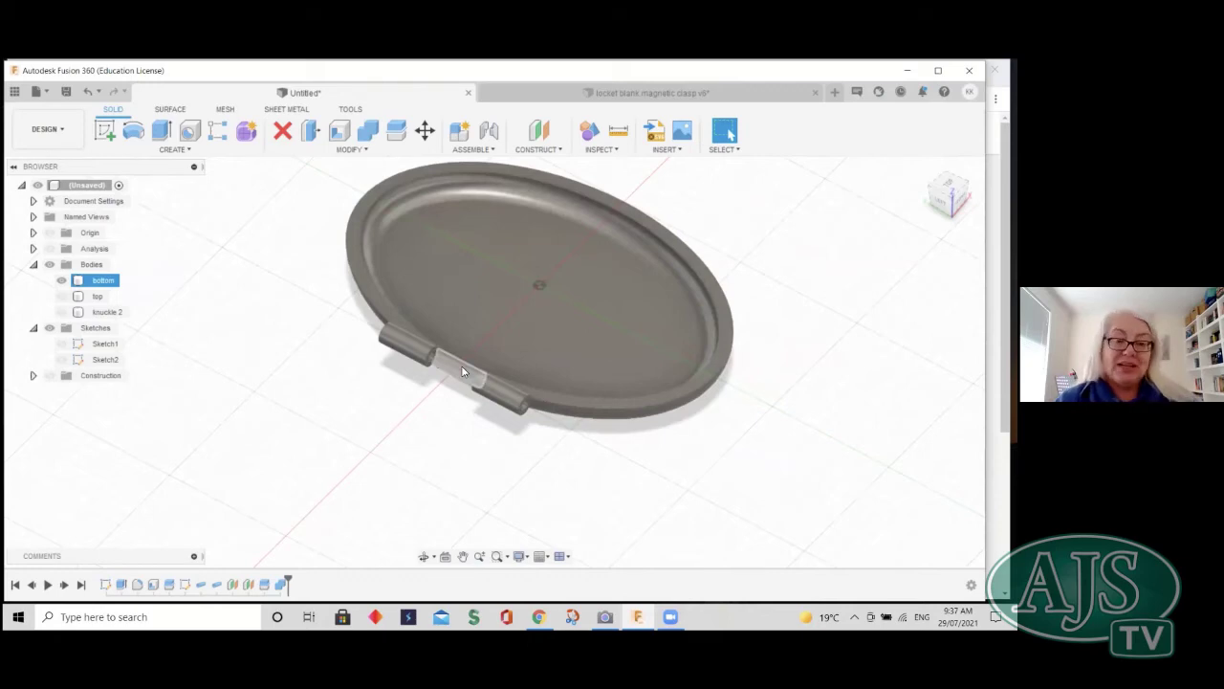
pyautogui.click(402, 403)
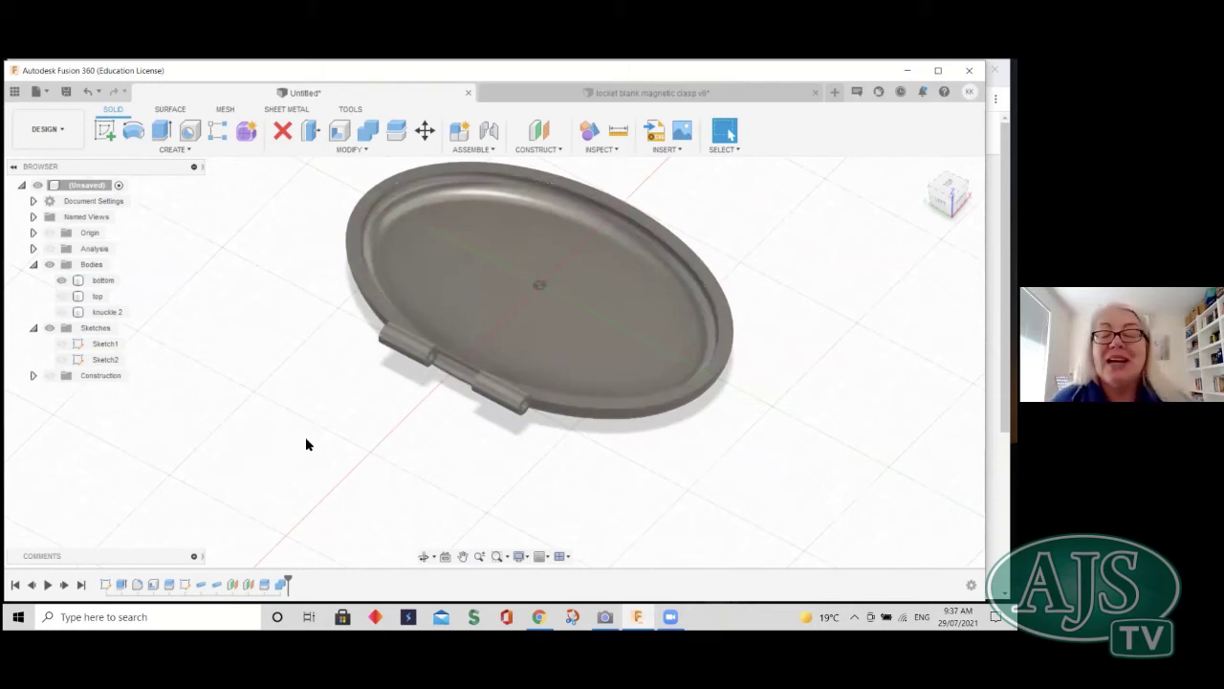
# - Show the top and knuckle 2 bodies and hide the bottom body
pyautogui.click(63, 301)
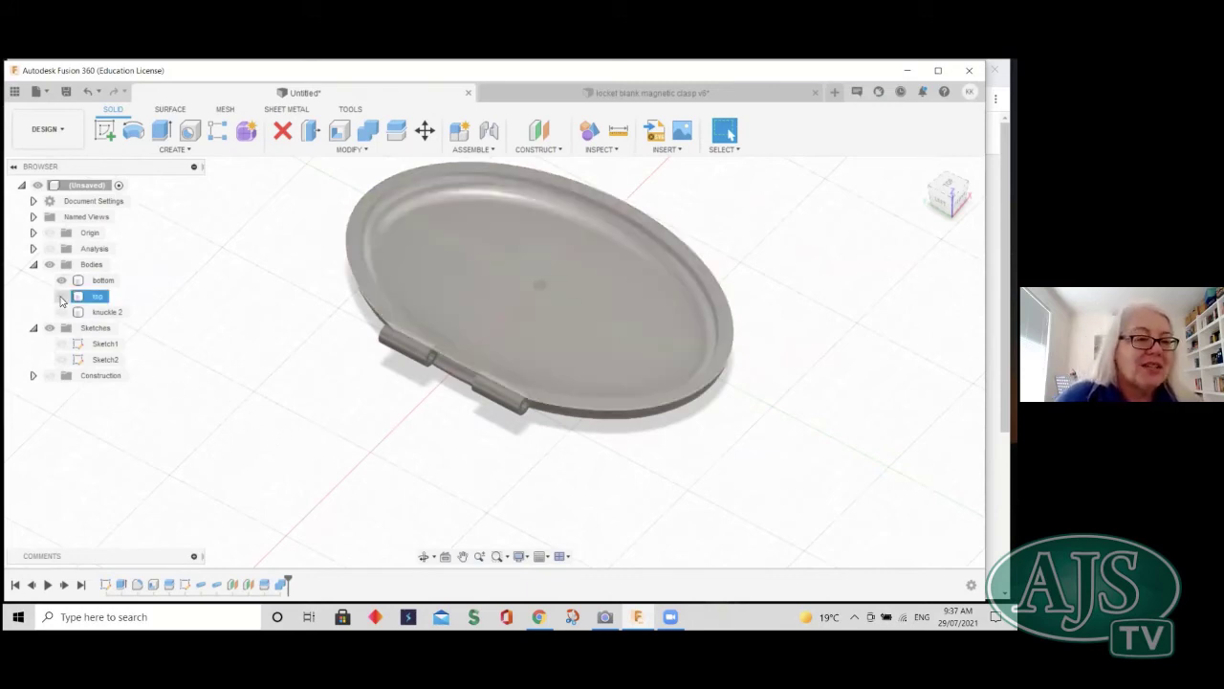
pyautogui.click(62, 297)
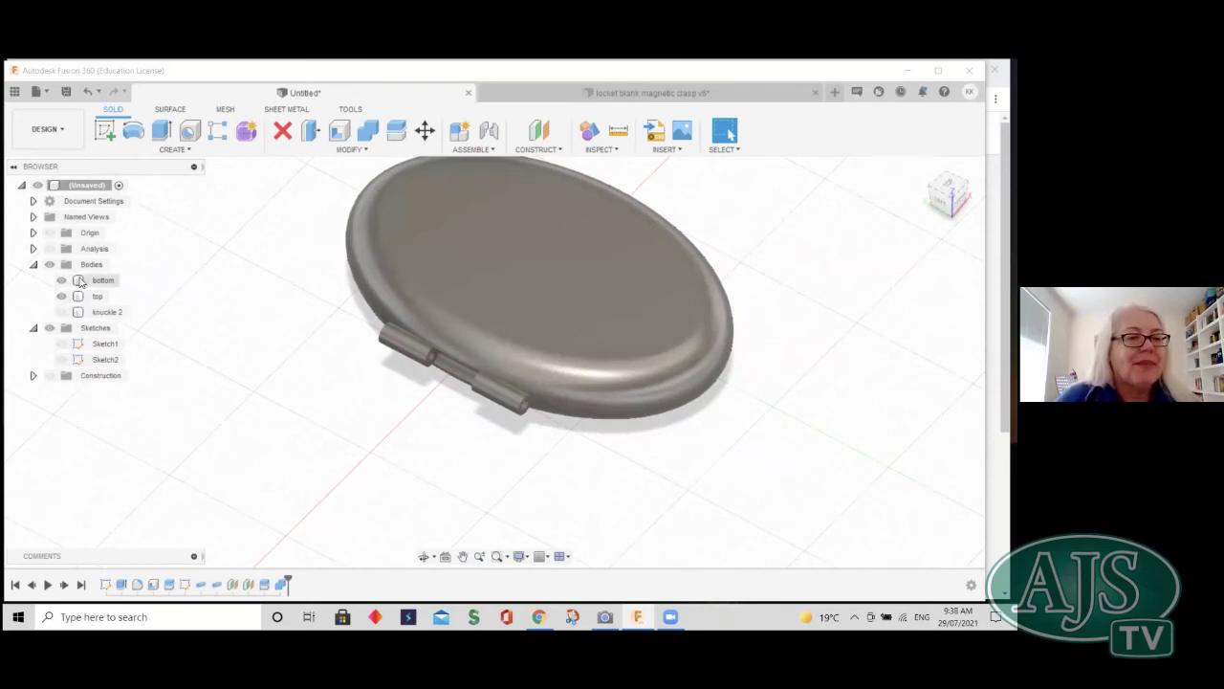
pyautogui.click(62, 280)
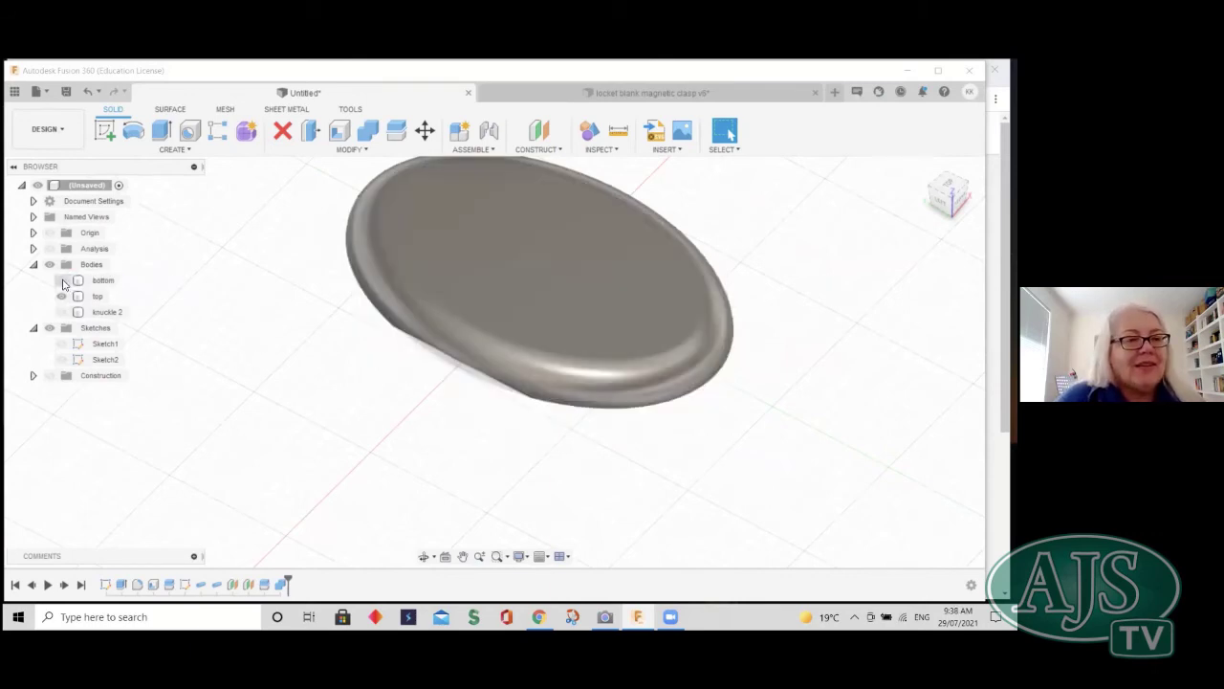
pyautogui.click(62, 280)
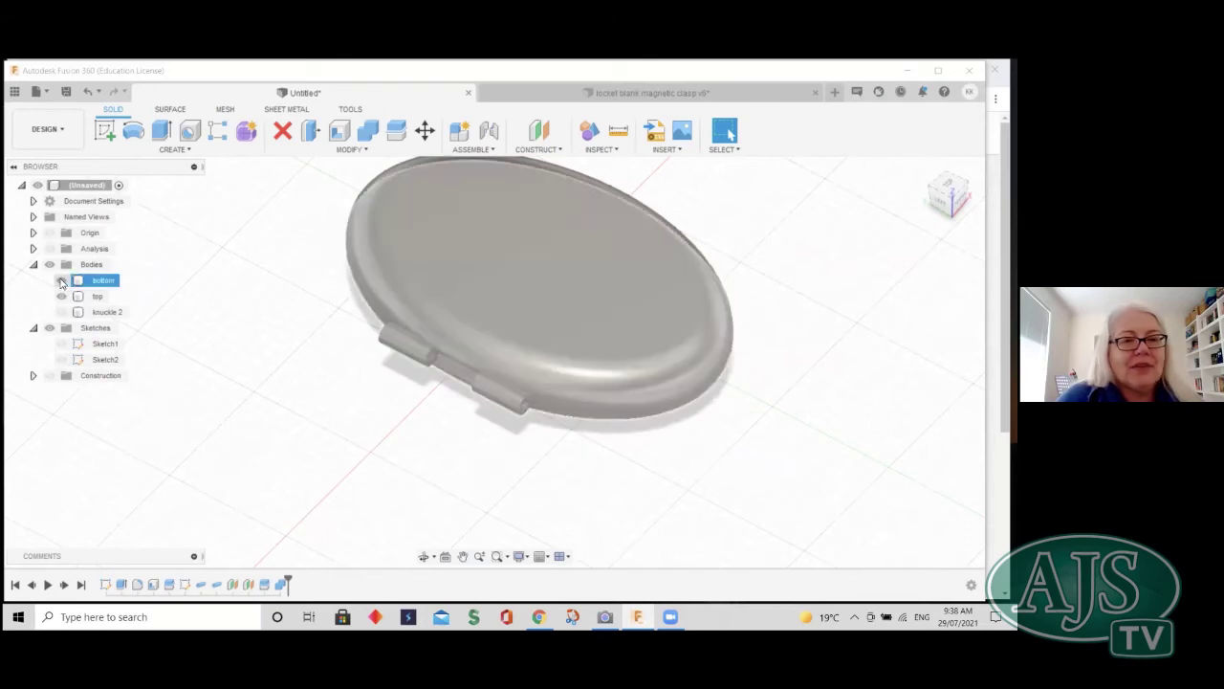
pyautogui.moveTo(943, 201); pyautogui.dragTo(928, 206)
pyautogui.keyDown('shift'); pyautogui.moveTo(493, 361); pyautogui.dragTo(172, 306, button='middle'); pyautogui.keyUp('shift')
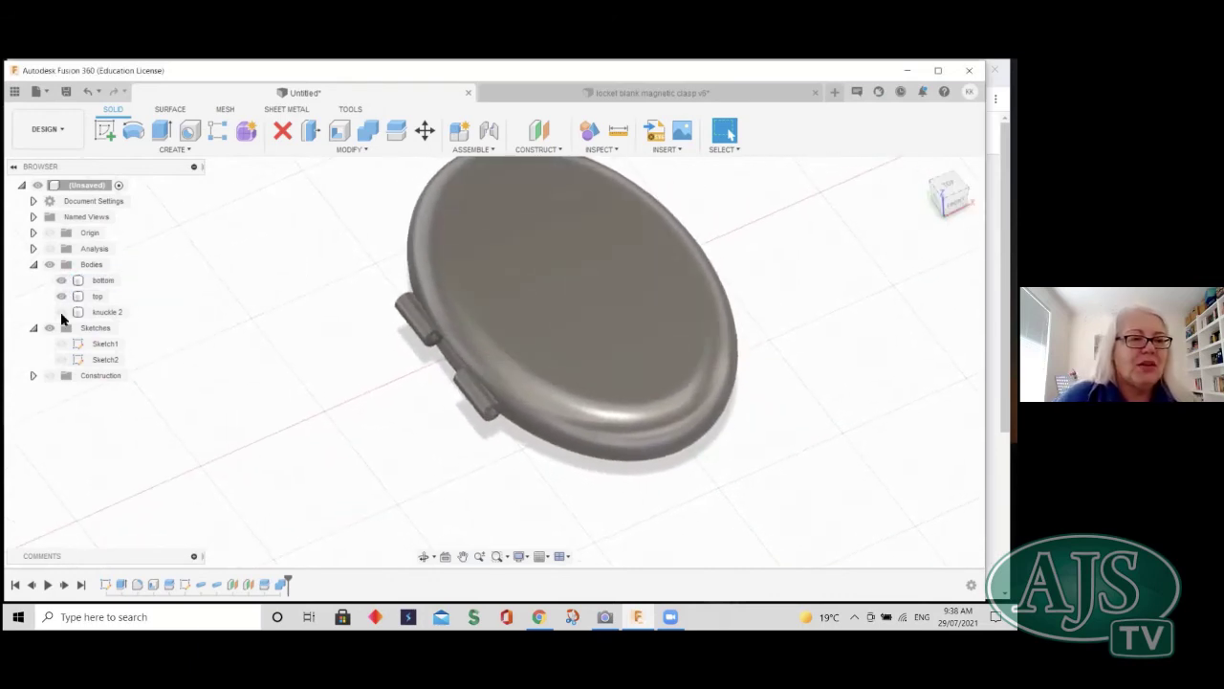
pyautogui.click(60, 310)
pyautogui.click(59, 280)
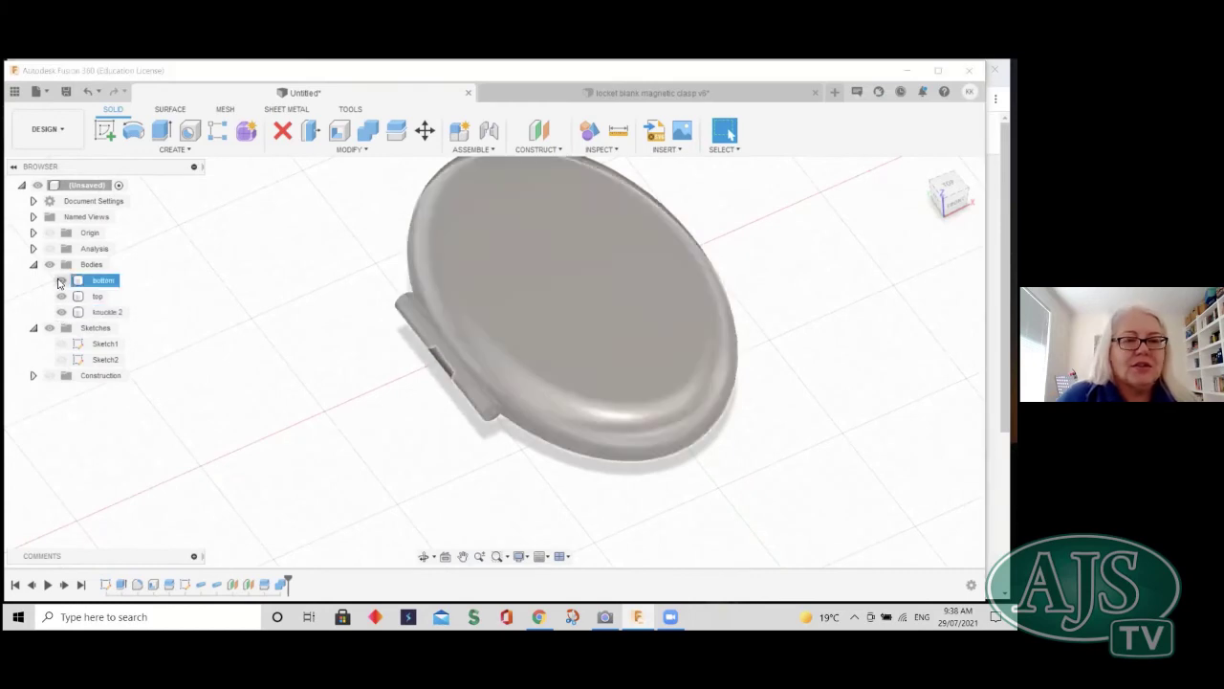
pyautogui.click(60, 280)
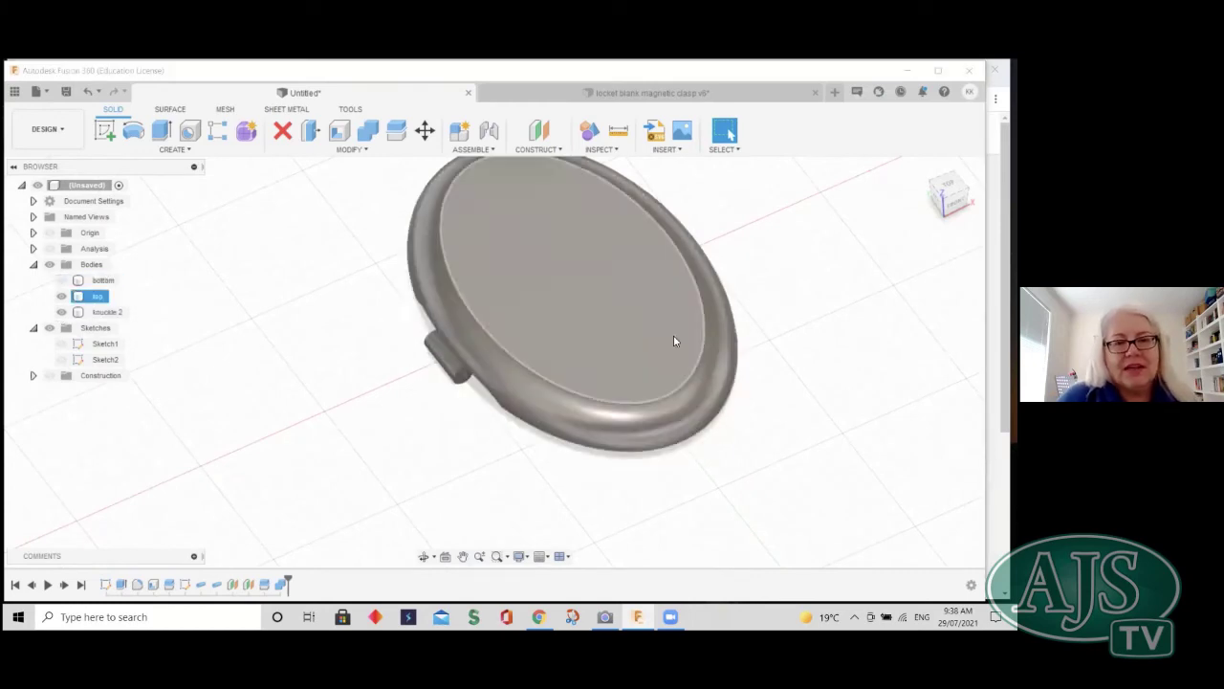
# - Join the knuckle 2 body to the top body with Combine, using the top as the target
pyautogui.moveTo(495, 361)
pyautogui.keyDown('shift'); pyautogui.mouseDown(button='middle')
pyautogui.moveTo(494, 279)
pyautogui.moveTo(325, 437)
pyautogui.moveTo(446, 343)
pyautogui.moveTo(510, 316)
pyautogui.mouseUp(button='middle'); pyautogui.keyUp('shift')
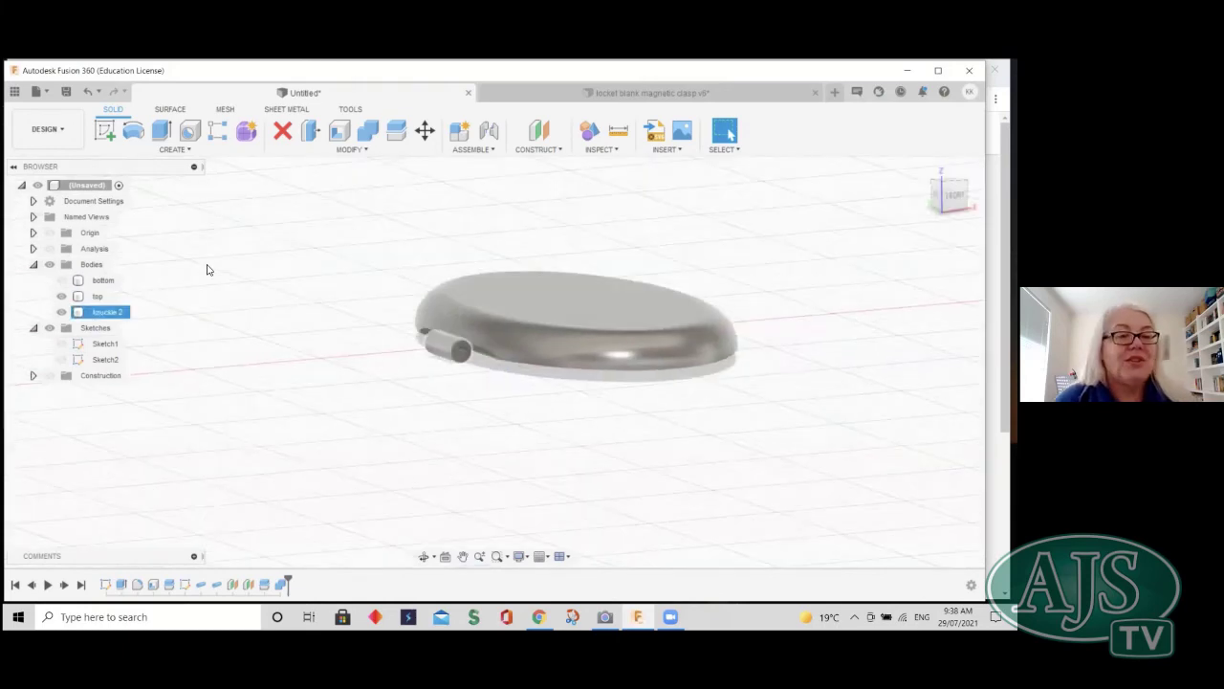
pyautogui.click(373, 138)
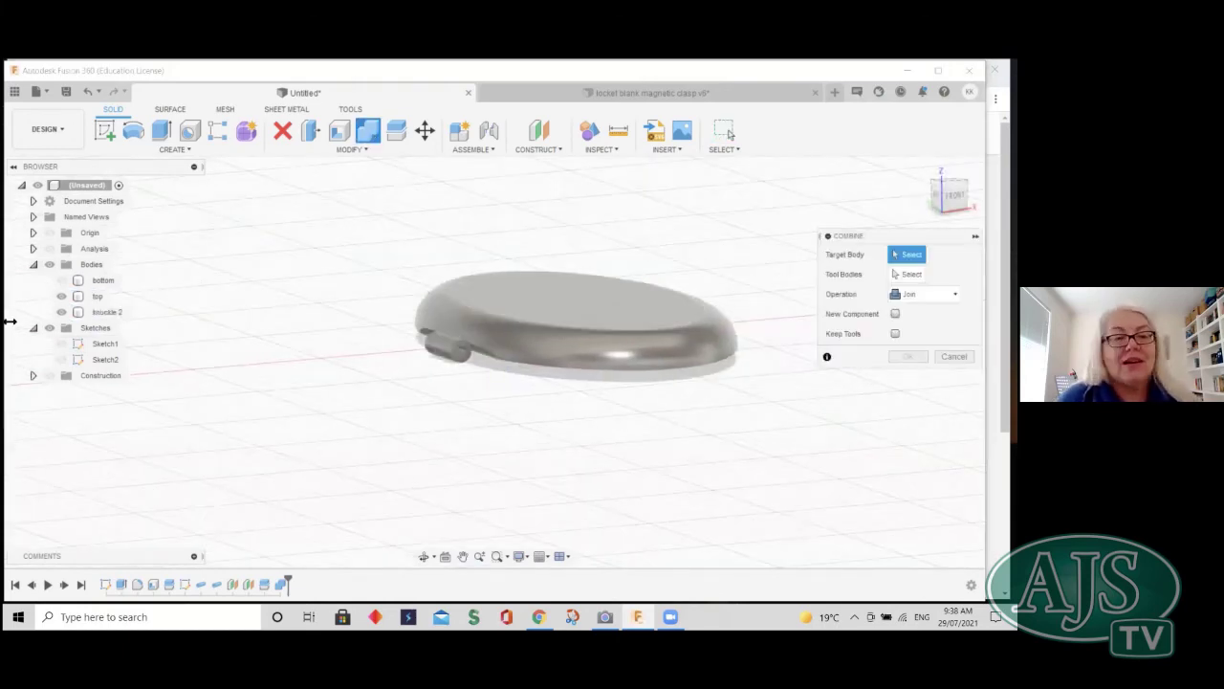
pyautogui.click(510, 294)
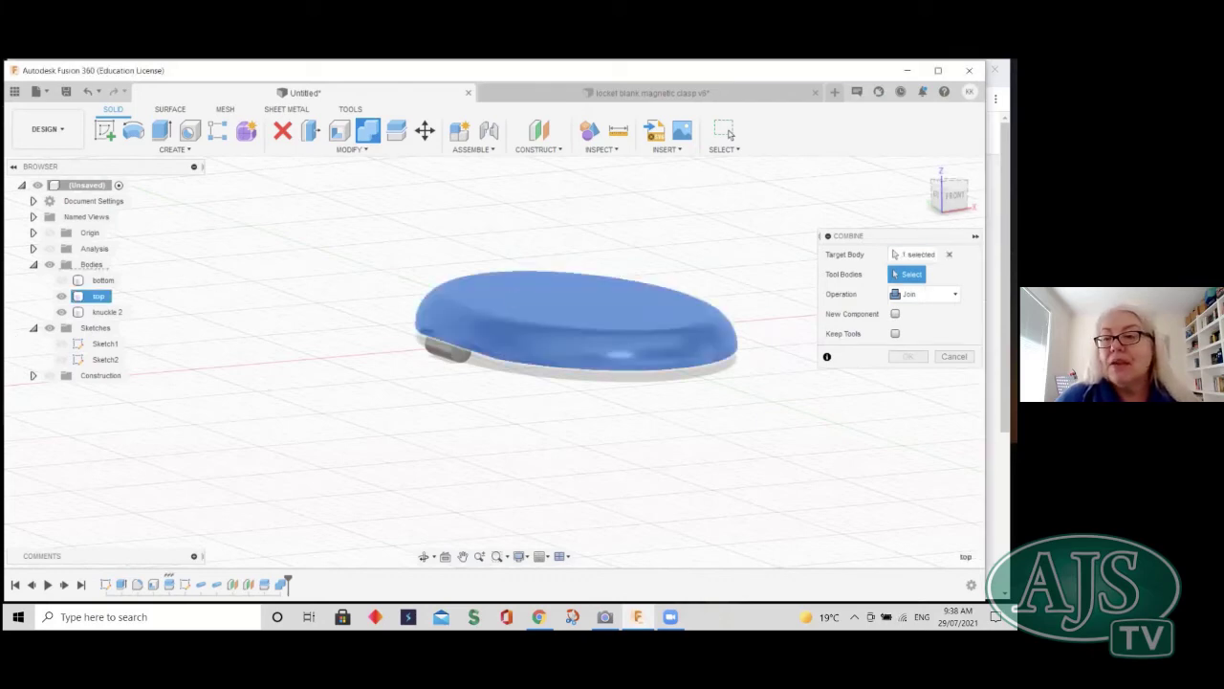
pyautogui.click(440, 354)
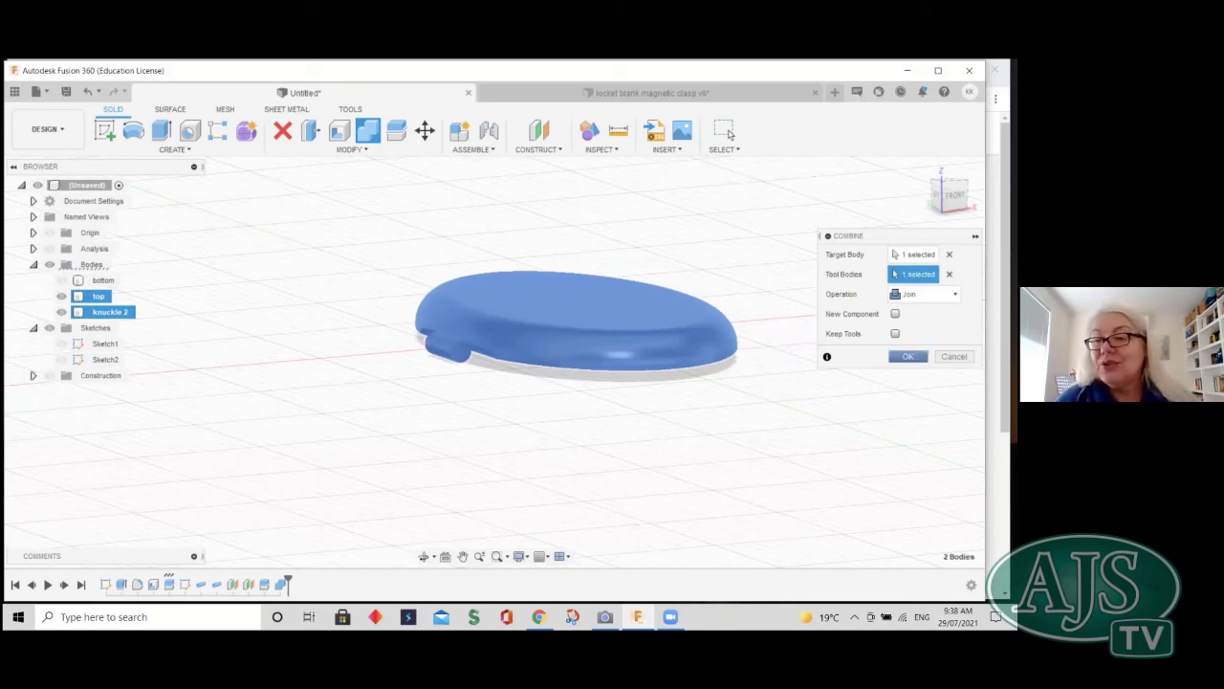
pyautogui.press('Return')
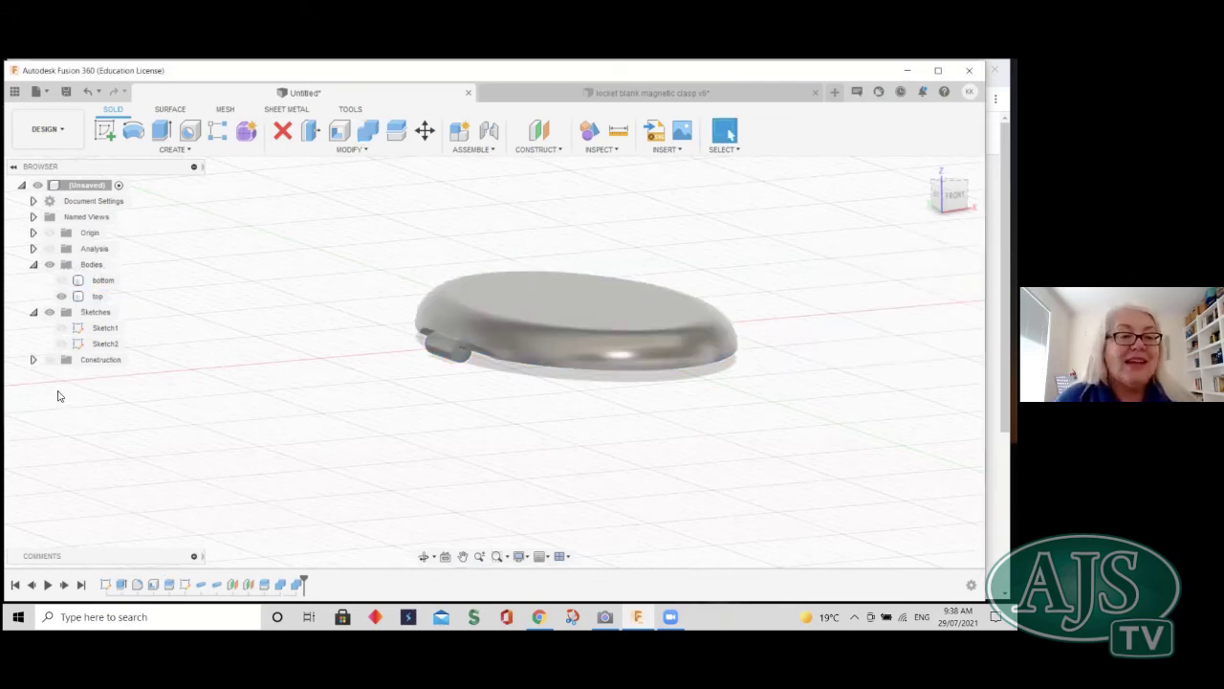
# - Show the bottom body again alongside the top and view the closed locket from the front
pyautogui.click(96, 280)
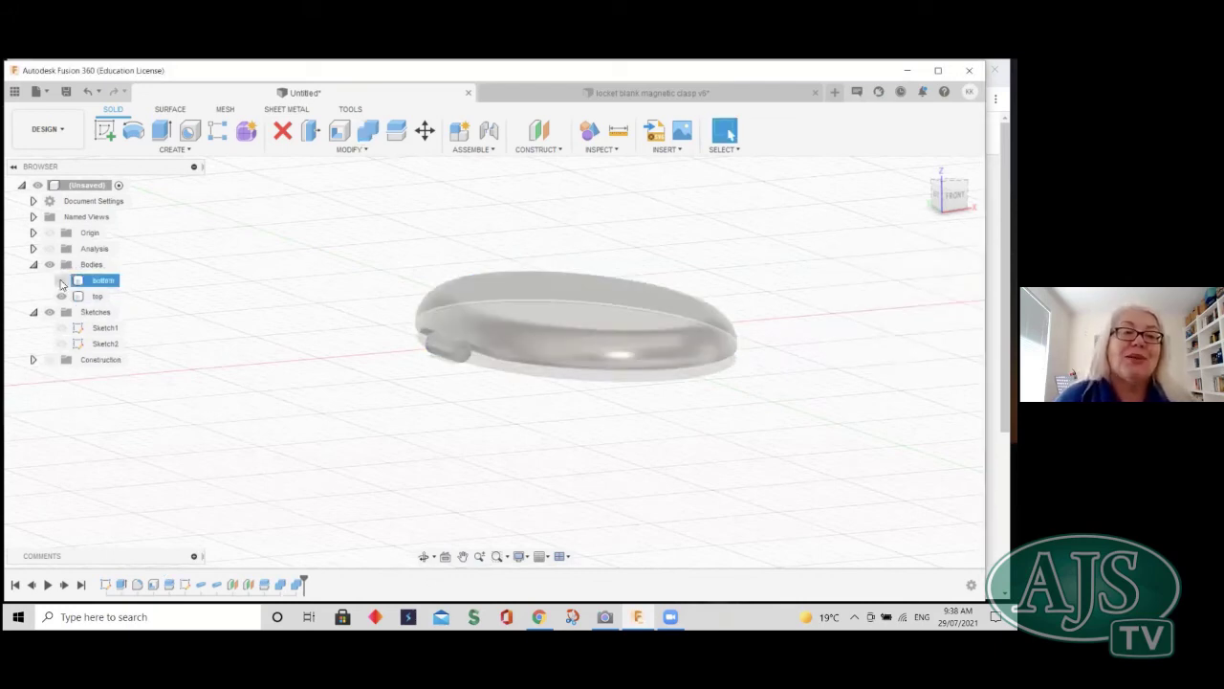
pyautogui.click(62, 281)
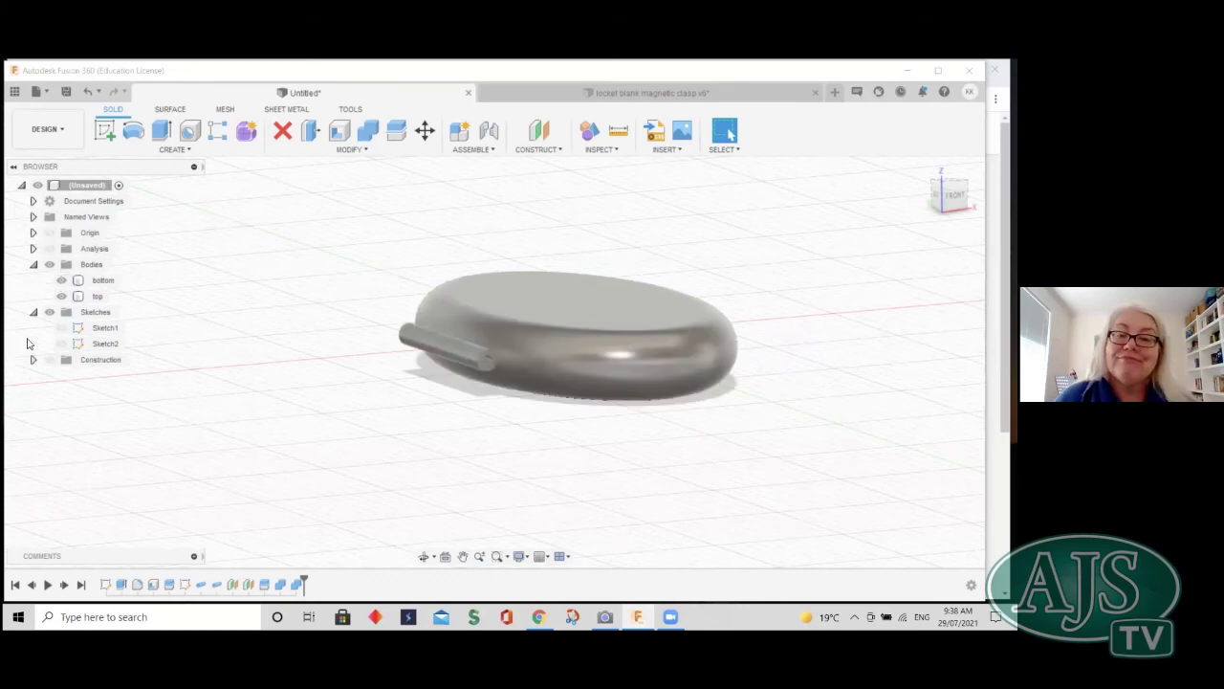
pyautogui.moveTo(952, 195)
pyautogui.mouseDown()
pyautogui.moveTo(751, 229)
pyautogui.moveTo(813, 278)
pyautogui.moveTo(940, 196)
pyautogui.moveTo(947, 150)
pyautogui.mouseUp()
pyautogui.moveTo(756, 200)
pyautogui.keyDown('shift'); pyautogui.mouseDown(button='middle')
pyautogui.moveTo(721, 337)
pyautogui.moveTo(639, 413)
pyautogui.mouseUp(button='middle'); pyautogui.keyUp('shift')
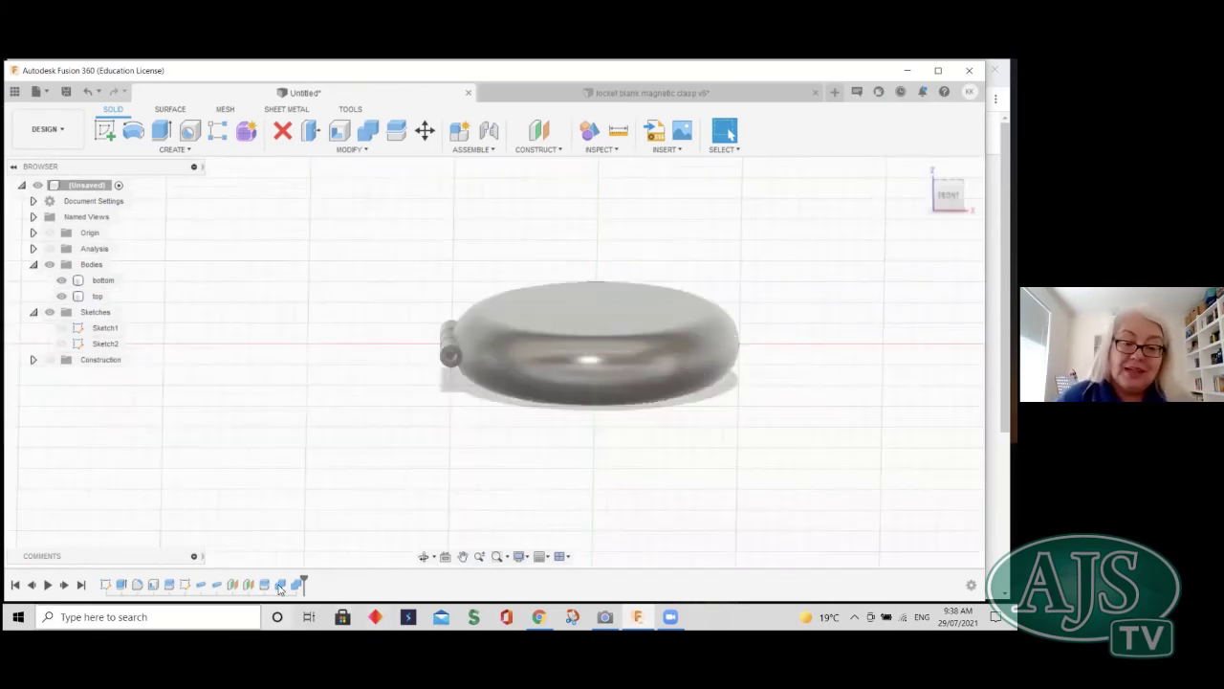
# - Roll the timeline back before both Combine features to review the separate bodies, and return it to the end
pyautogui.moveTo(305, 581); pyautogui.dragTo(286, 580)
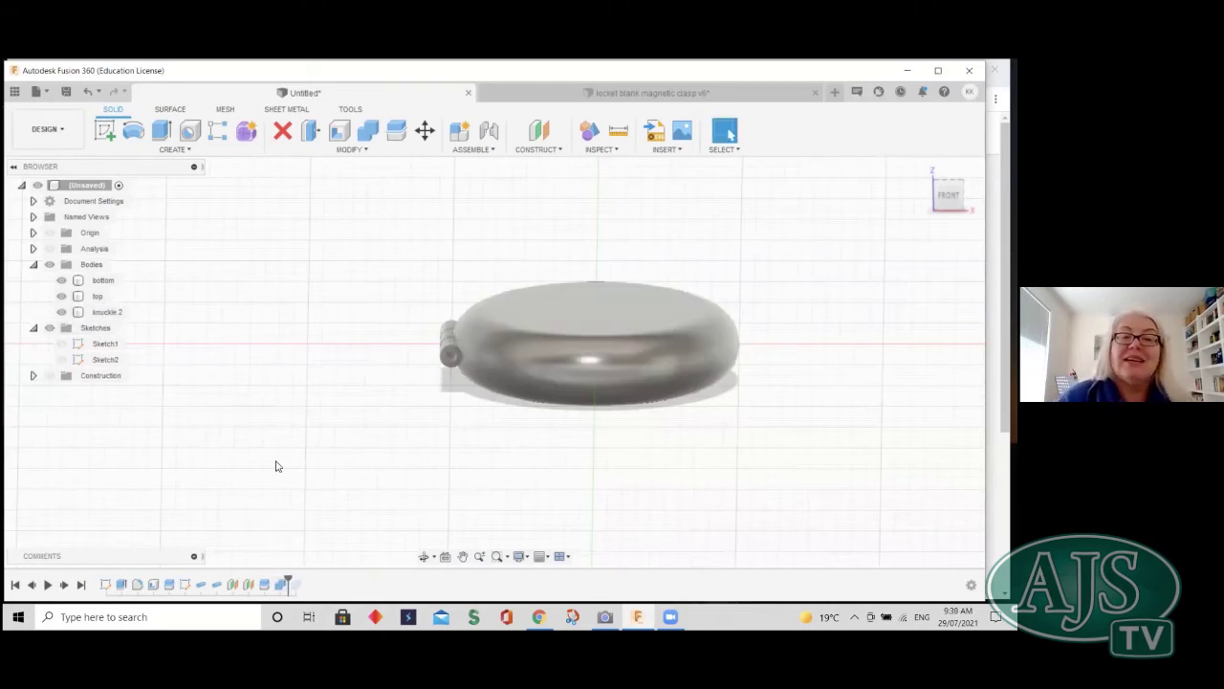
pyautogui.click(283, 583)
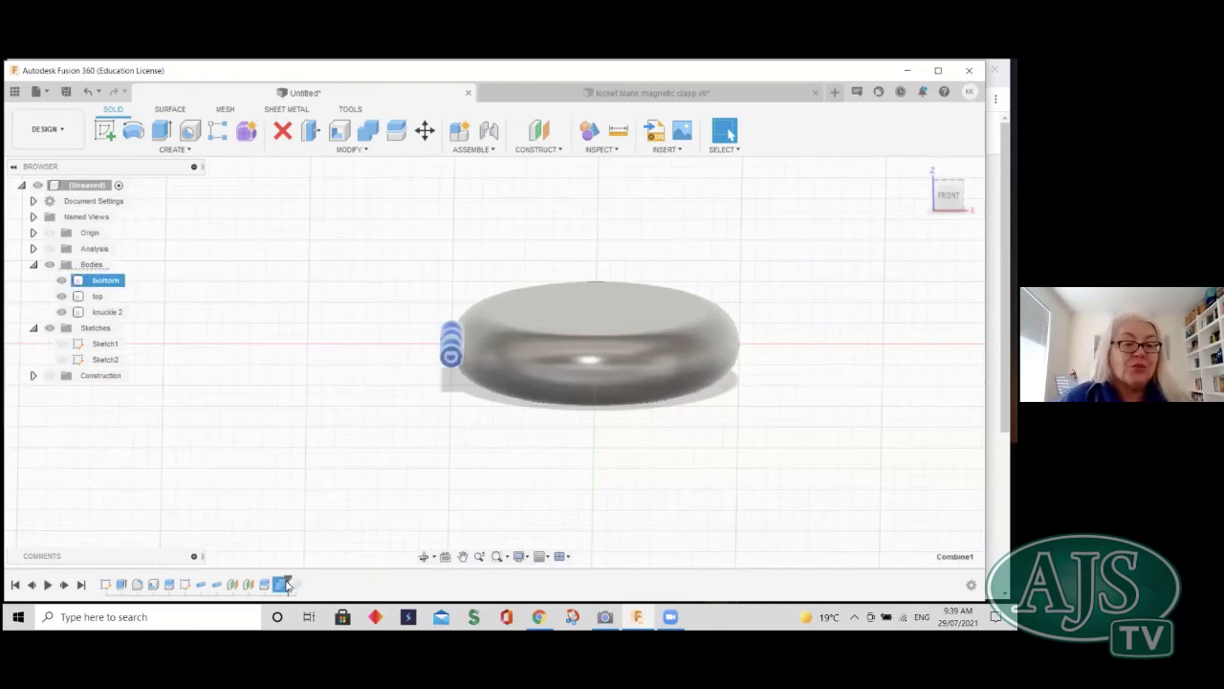
pyautogui.moveTo(288, 578); pyautogui.dragTo(273, 580)
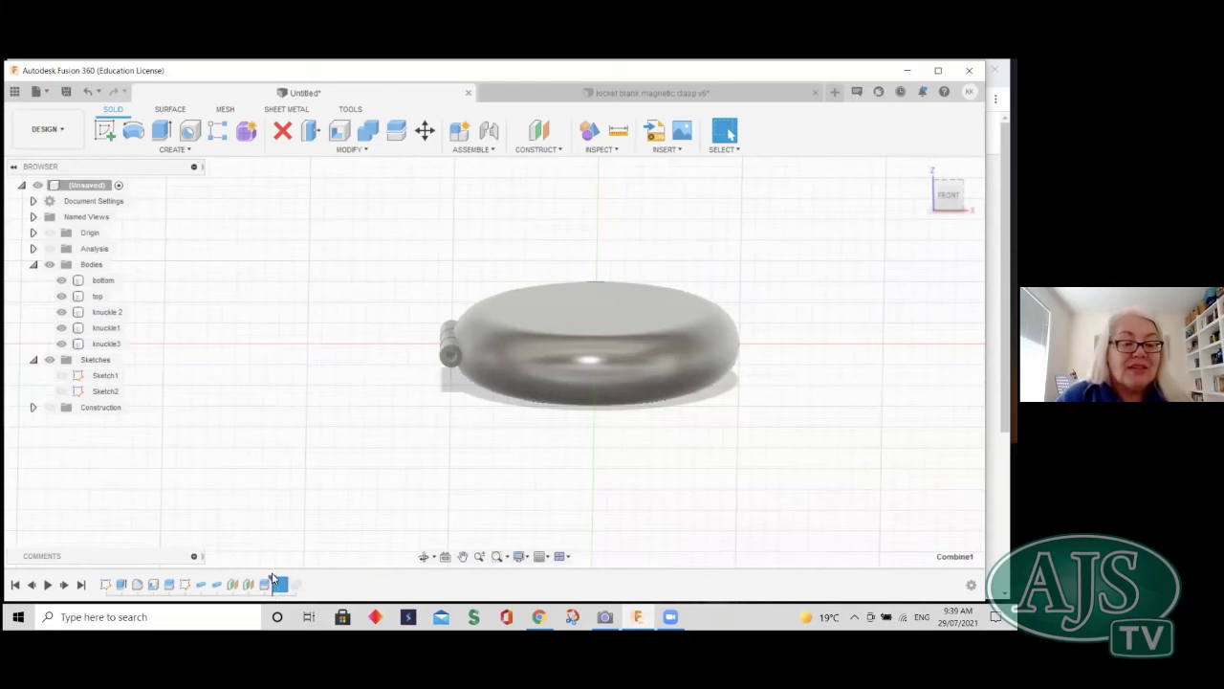
pyautogui.moveTo(275, 579); pyautogui.dragTo(302, 582)
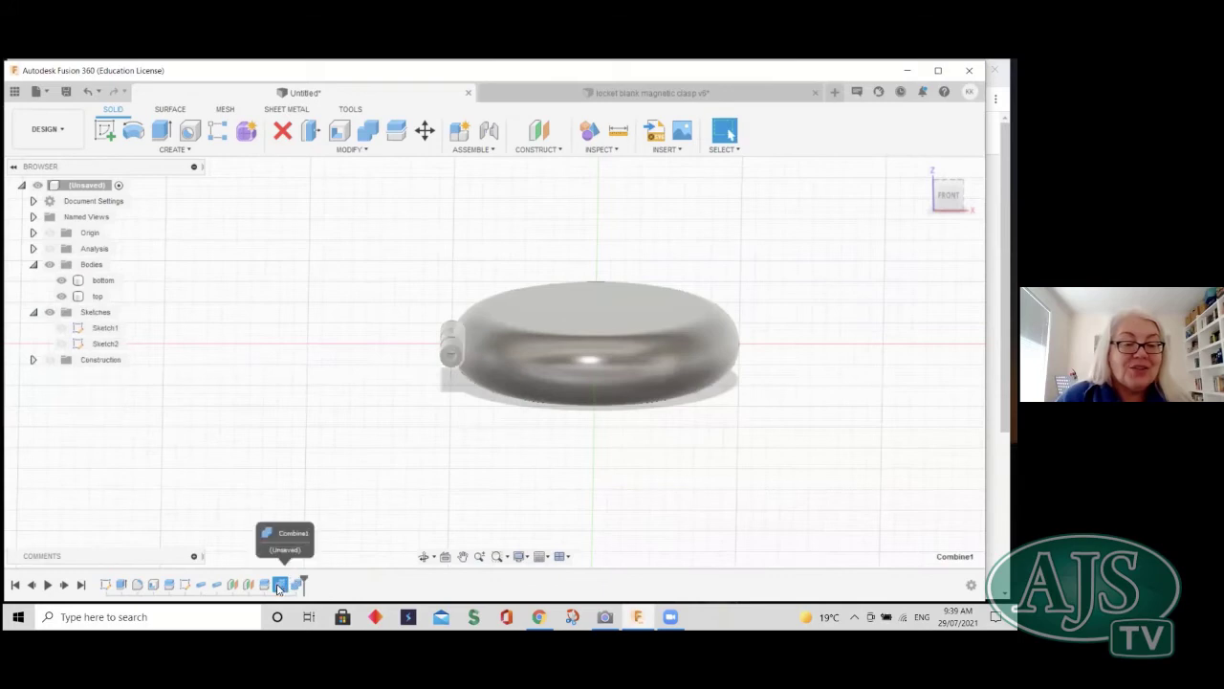
# - Open the first Combine feature for editing to review its target and tool bodies, and accept it as is
pyautogui.rightClick(278, 588)
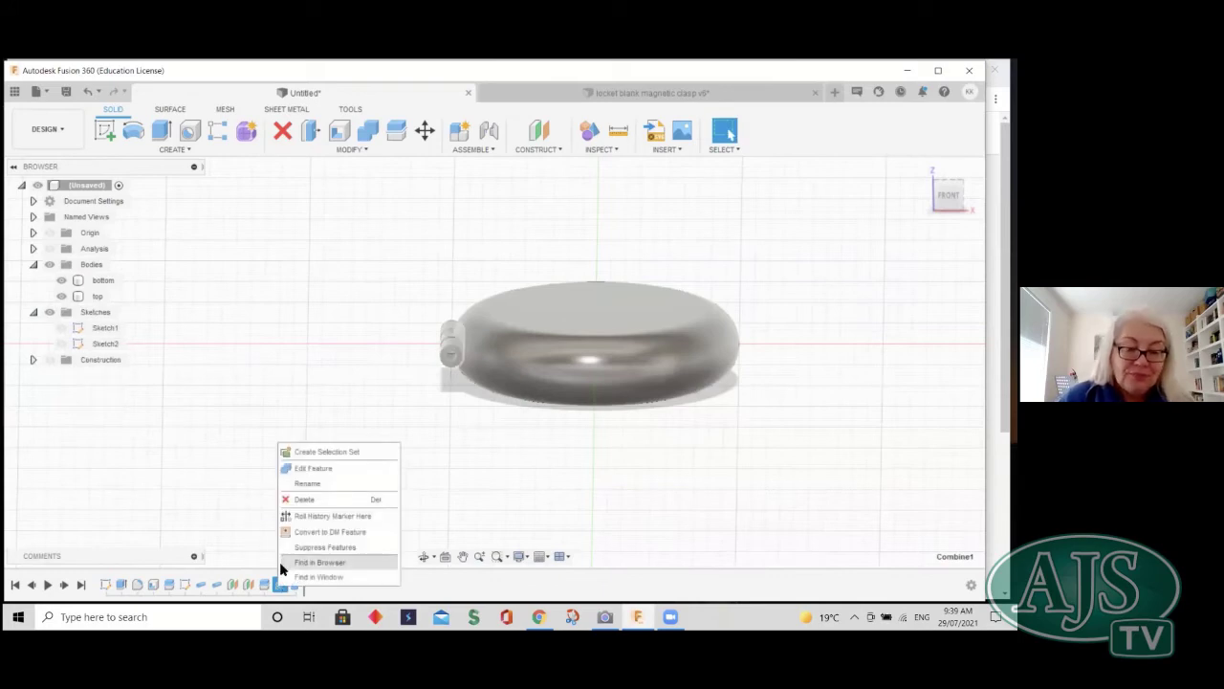
pyautogui.click(313, 470)
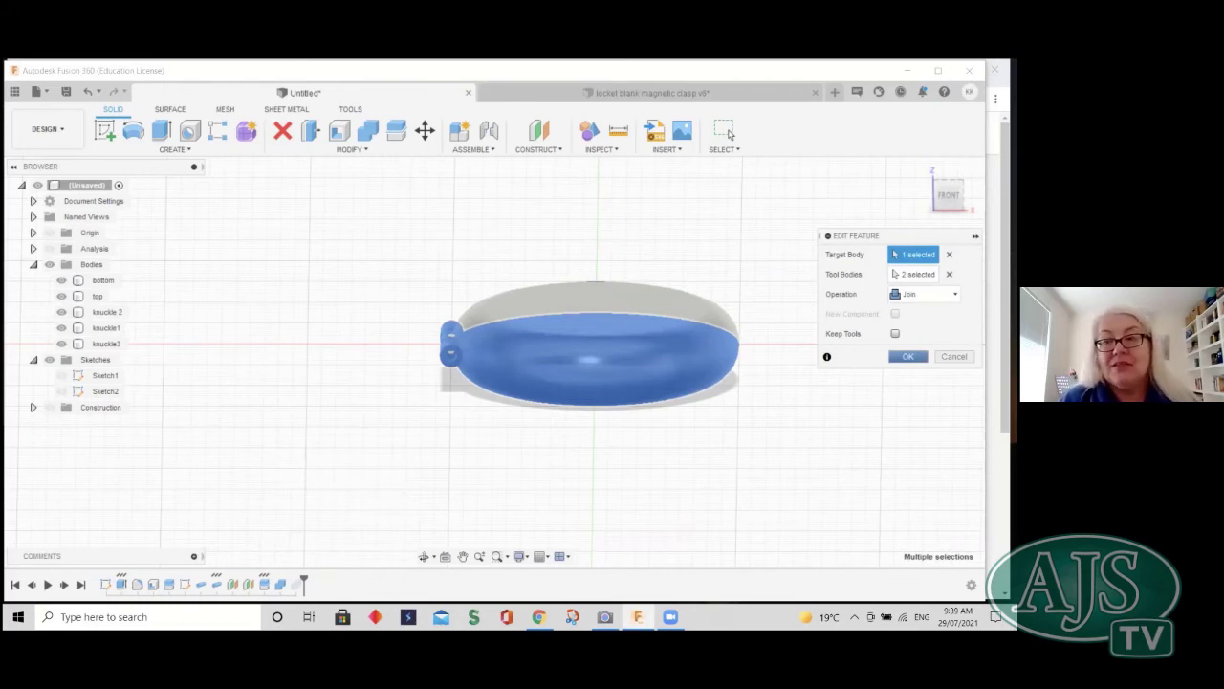
pyautogui.press('Return')
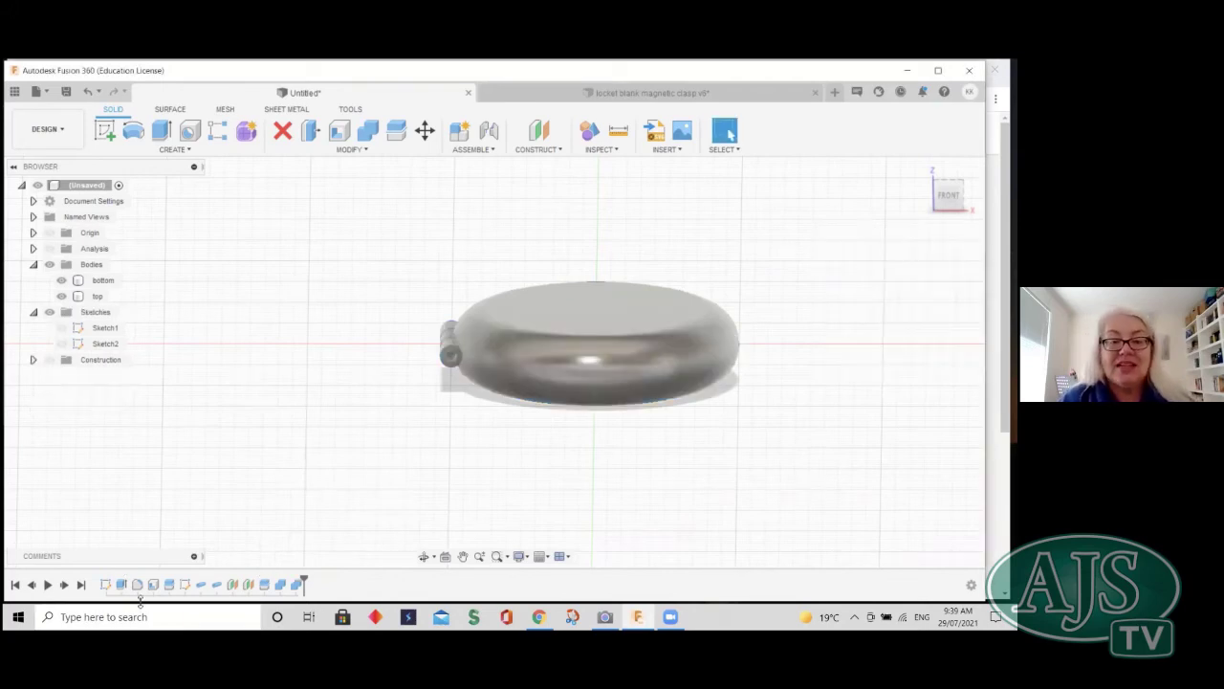
# - Try rotating the top body about the hinge knuckle's circular edge with Move/Copy
pyautogui.moveTo(947, 195); pyautogui.dragTo(948, 216)
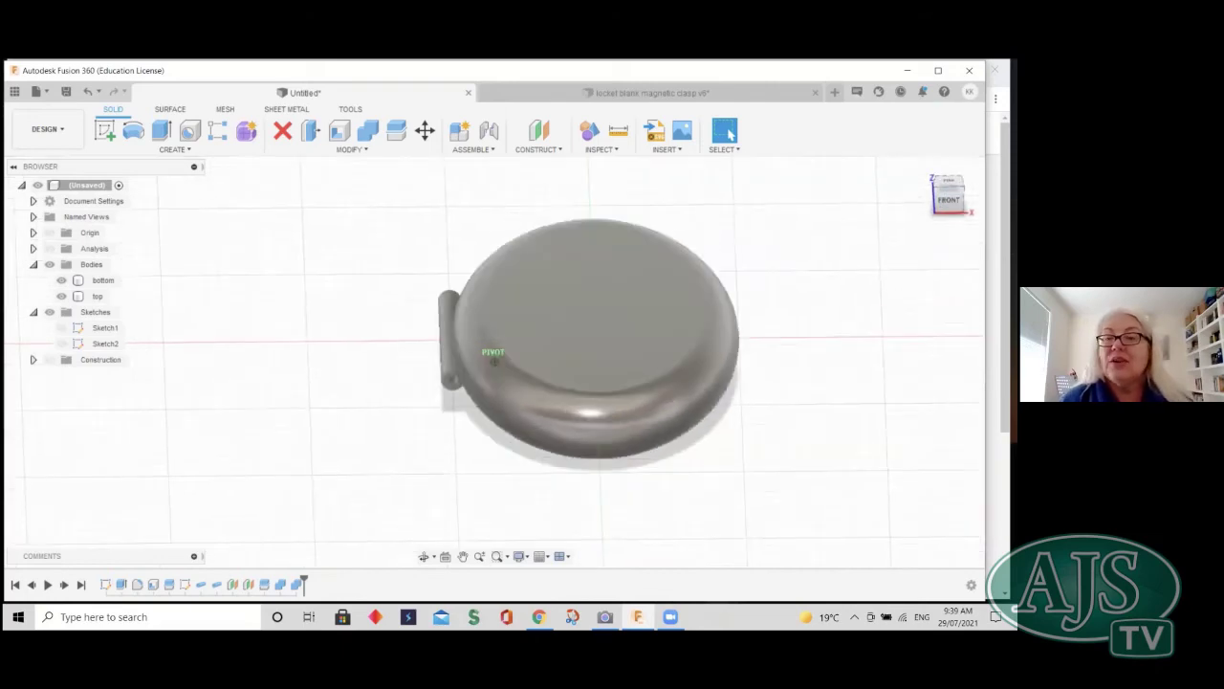
pyautogui.keyDown('shift'); pyautogui.moveTo(498, 411); pyautogui.dragTo(498, 469, button='middle'); pyautogui.keyUp('shift')
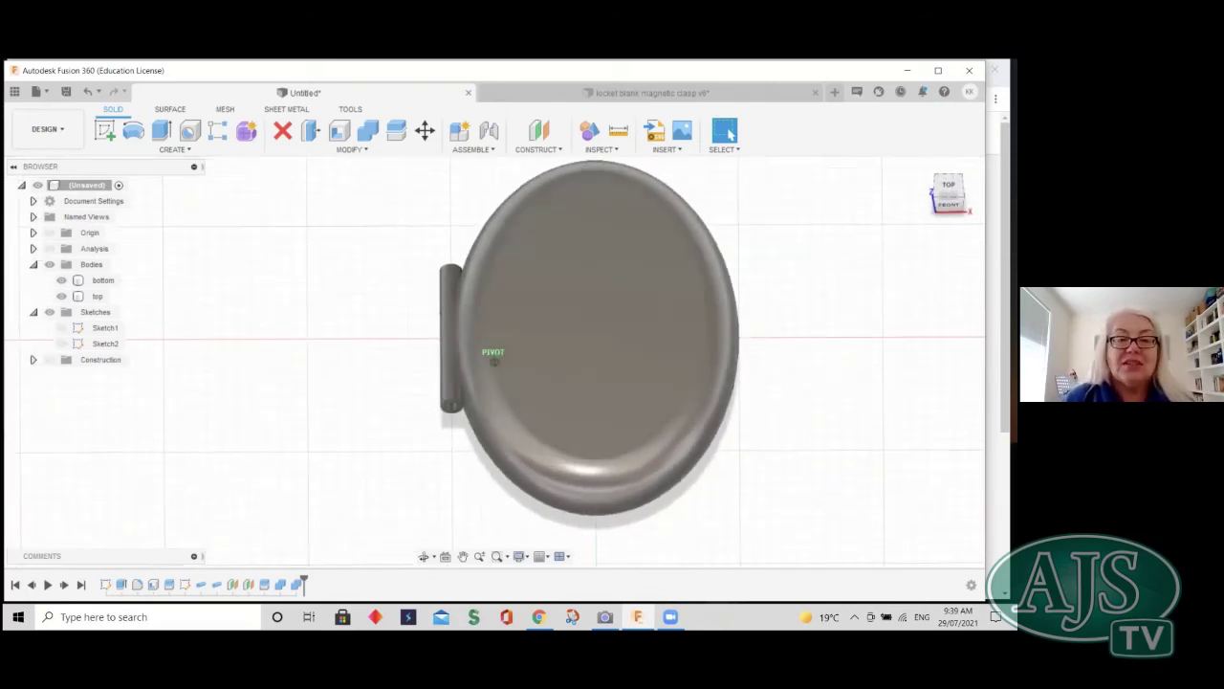
pyautogui.keyDown('shift'); pyautogui.moveTo(495, 362); pyautogui.dragTo(494, 450, button='middle'); pyautogui.keyUp('shift')
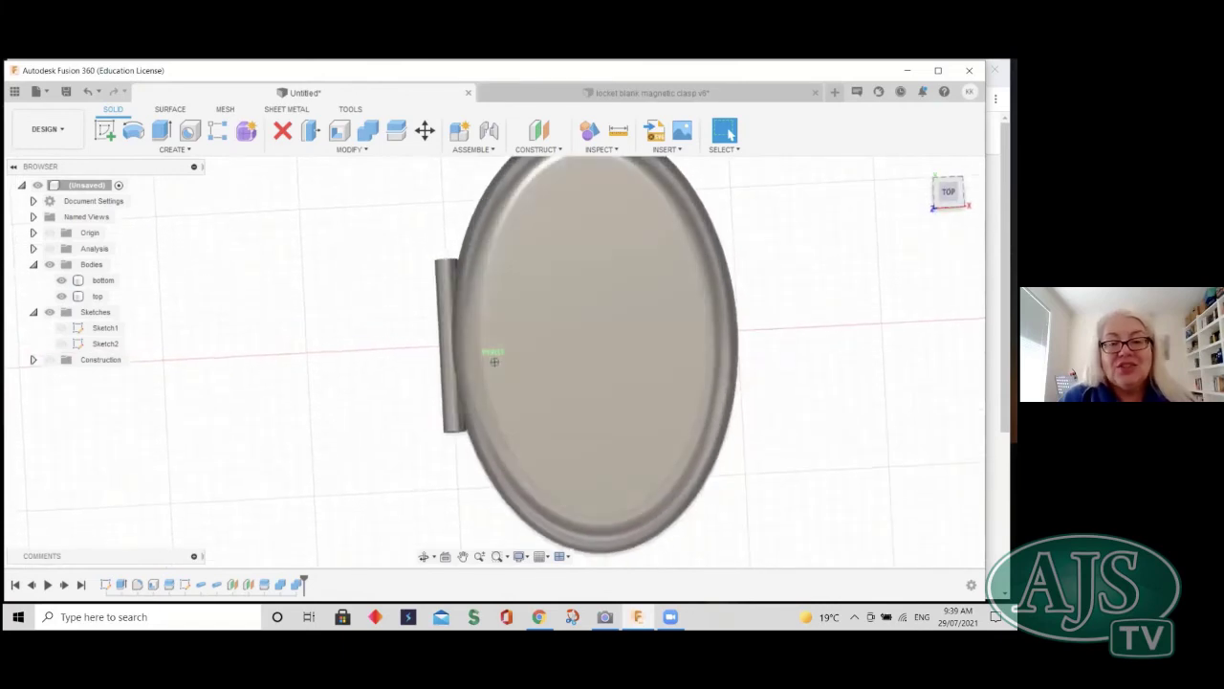
pyautogui.keyDown('shift'); pyautogui.moveTo(495, 362); pyautogui.dragTo(568, 336, button='middle'); pyautogui.keyUp('shift')
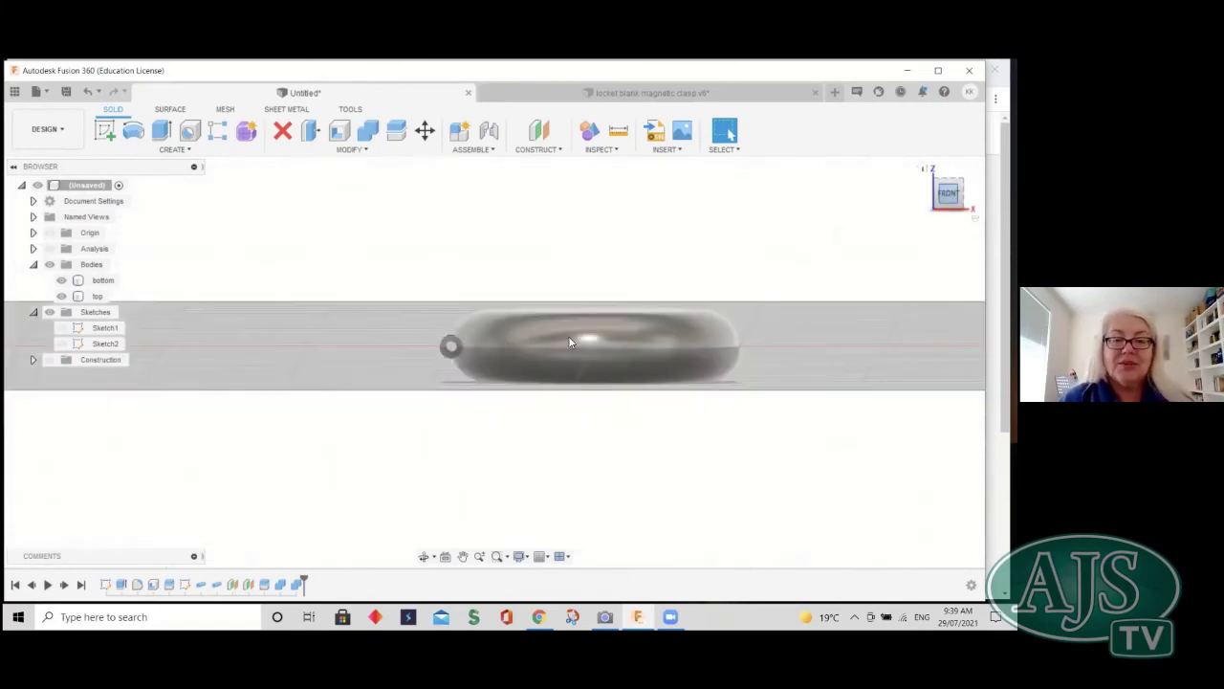
pyautogui.click(425, 131)
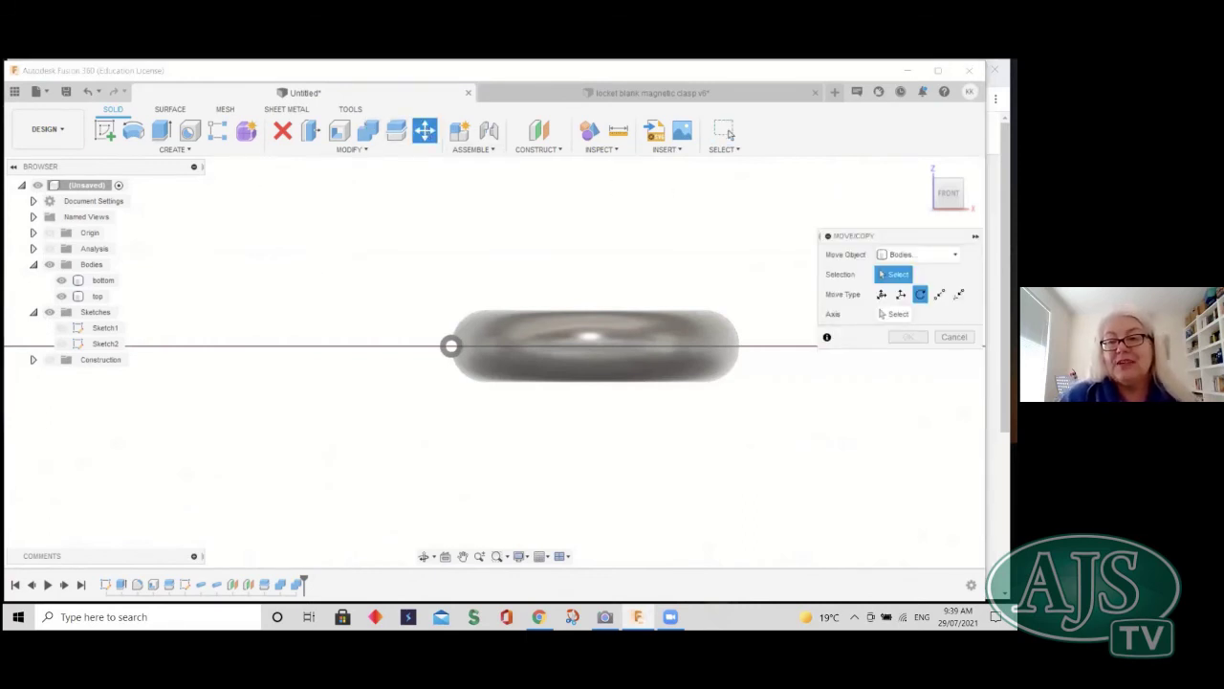
pyautogui.click(600, 324)
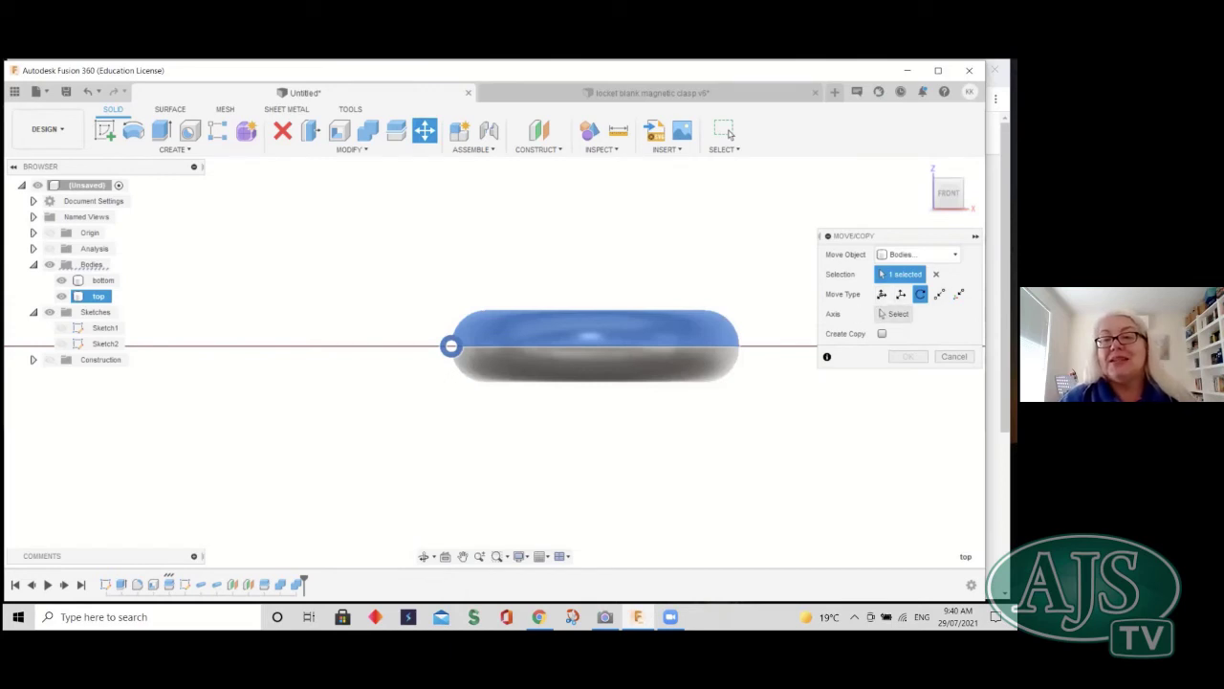
pyautogui.click(882, 312)
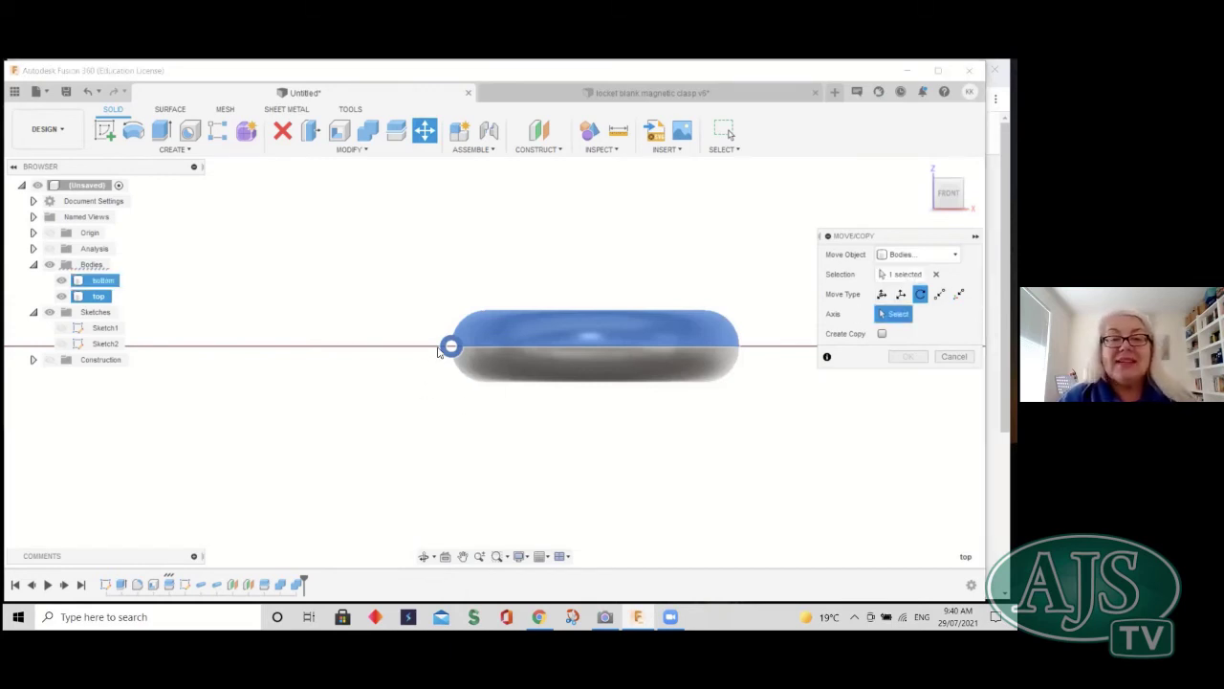
pyautogui.click(440, 348)
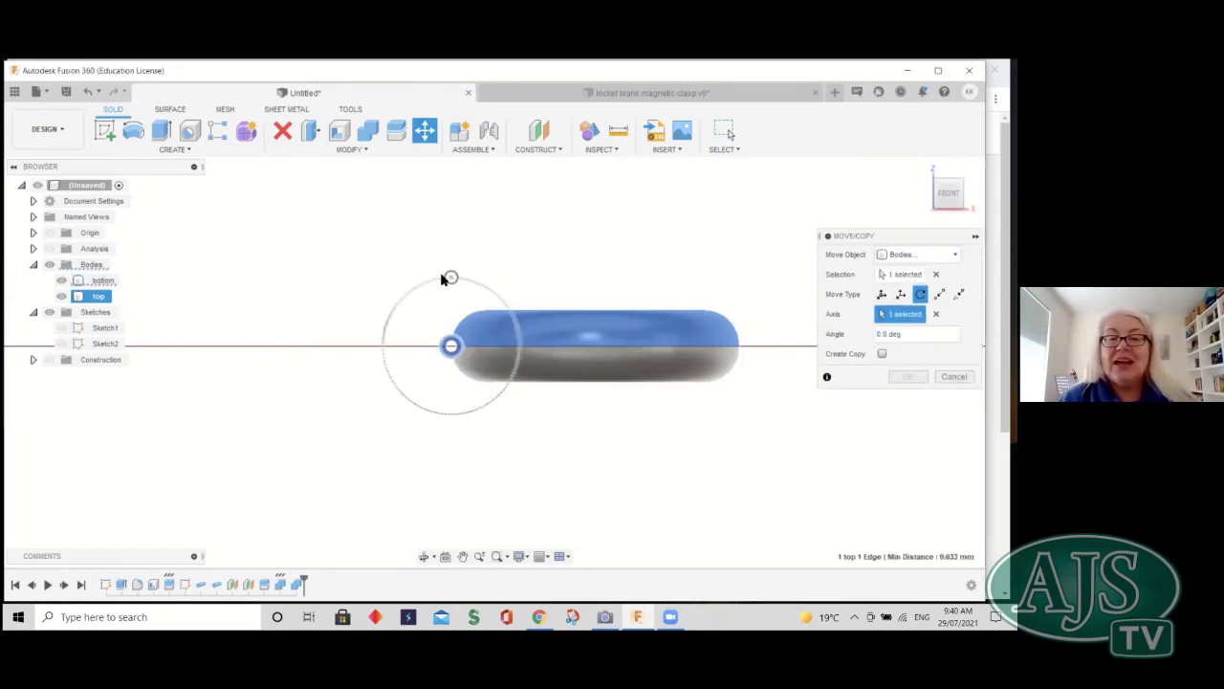
pyautogui.click(947, 182)
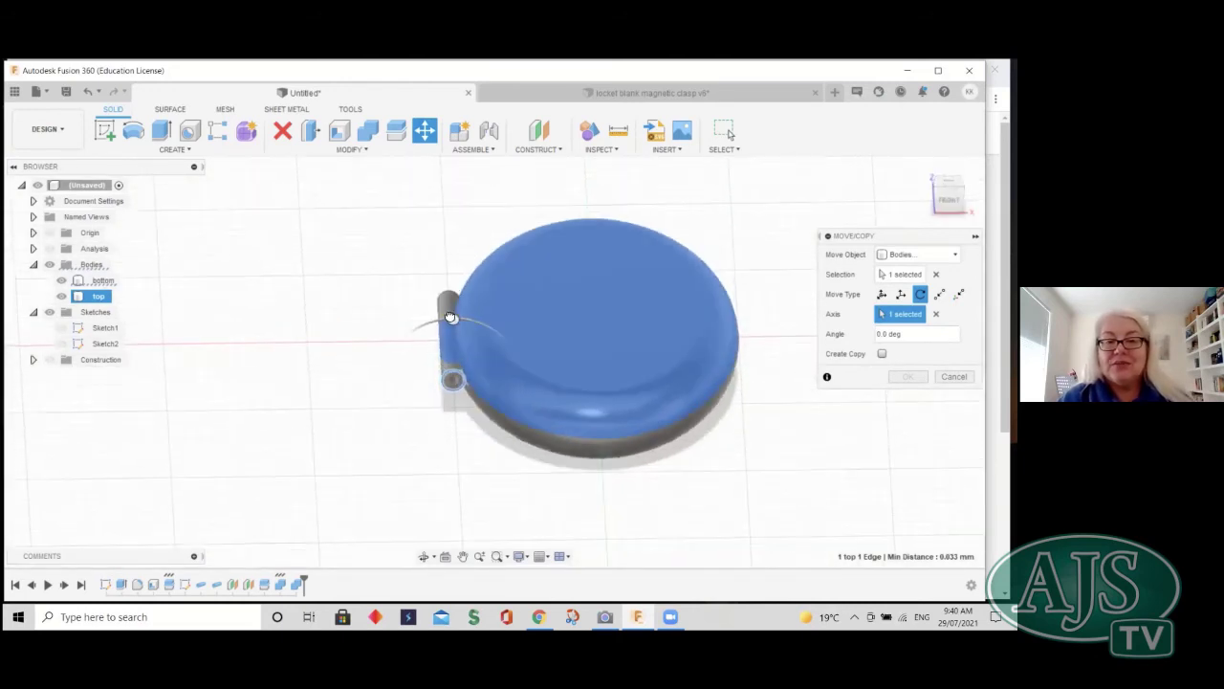
pyautogui.moveTo(449, 318); pyautogui.dragTo(400, 310)
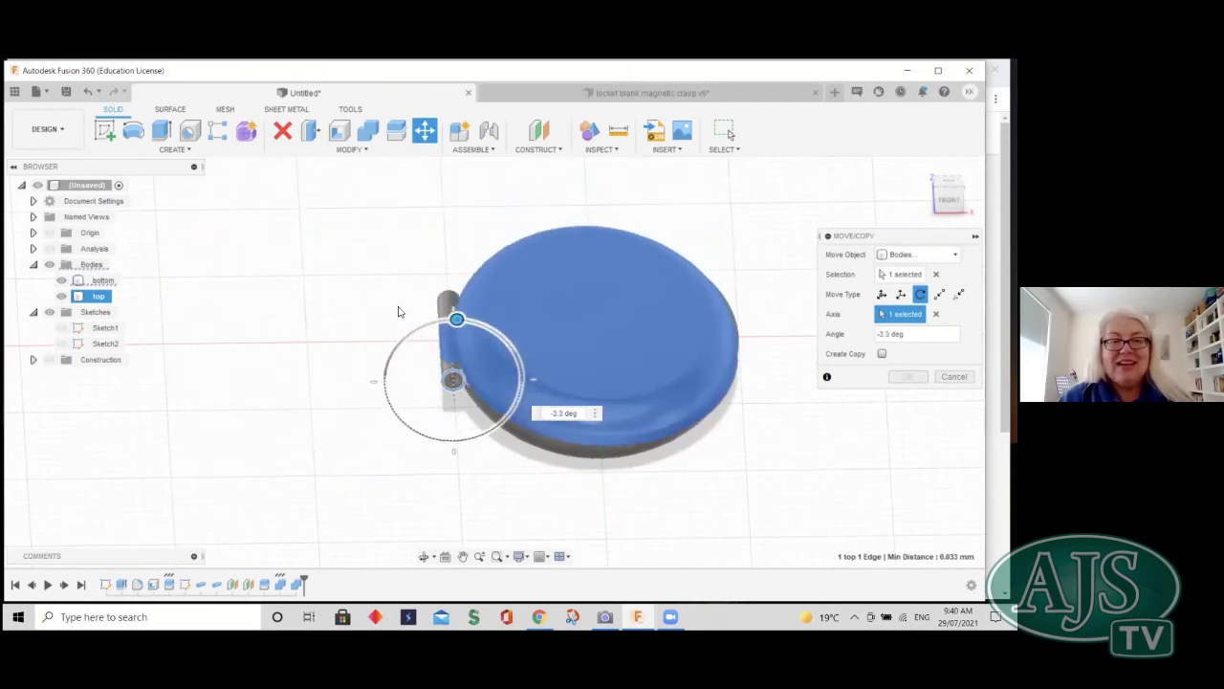
# - Test the hinge opening in section view by rotating the top body 15 degrees, then hide the section and cancel the move
pyautogui.click(51, 249)
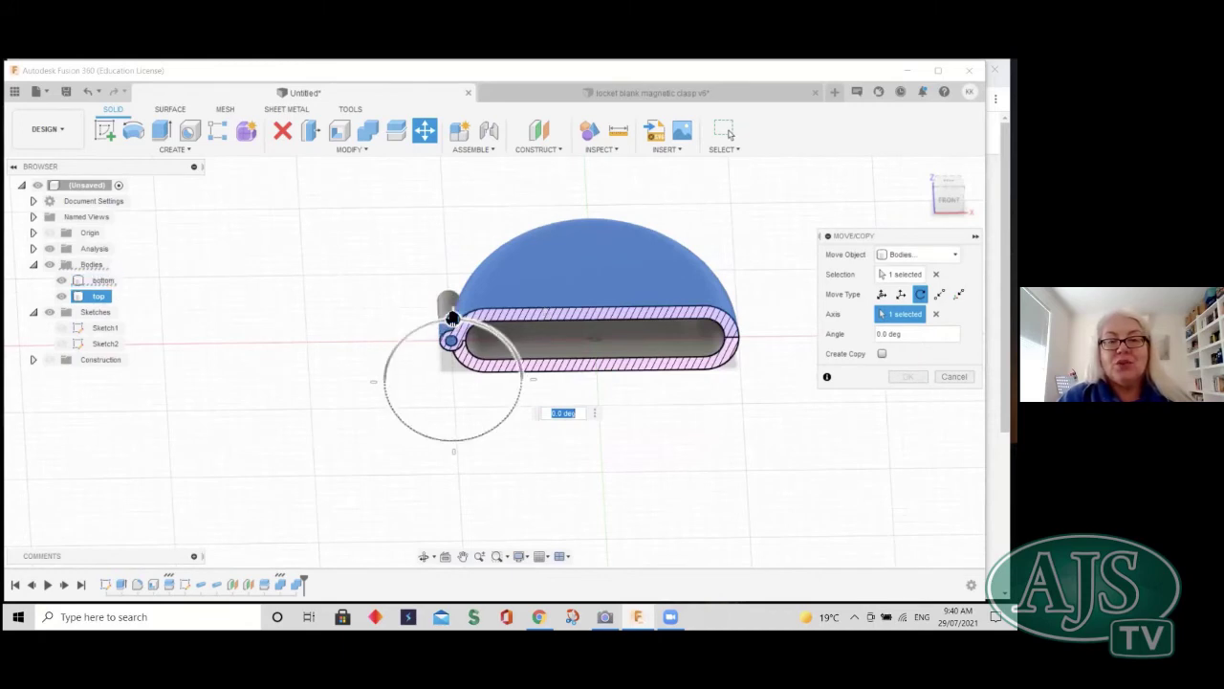
pyautogui.moveTo(449, 322)
pyautogui.mouseDown()
pyautogui.moveTo(333, 290)
pyautogui.moveTo(255, 393)
pyautogui.moveTo(300, 473)
pyautogui.moveTo(417, 508)
pyautogui.moveTo(470, 506)
pyautogui.moveTo(431, 418)
pyautogui.moveTo(435, 349)
pyautogui.moveTo(450, 438)
pyautogui.moveTo(393, 412)
pyautogui.moveTo(415, 331)
pyautogui.moveTo(437, 347)
pyautogui.moveTo(413, 331)
pyautogui.moveTo(473, 339)
pyautogui.moveTo(460, 323)
pyautogui.moveTo(406, 343)
pyautogui.moveTo(392, 411)
pyautogui.moveTo(457, 449)
pyautogui.moveTo(413, 429)
pyautogui.moveTo(412, 330)
pyautogui.moveTo(435, 323)
pyautogui.mouseUp()
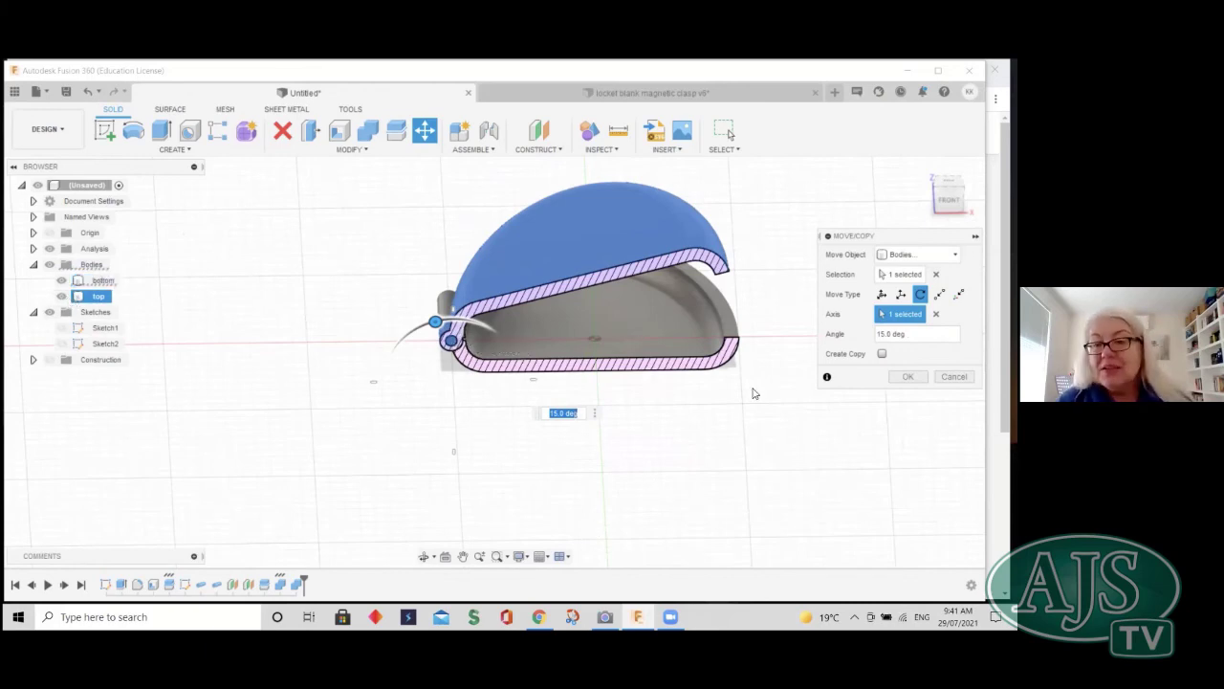
pyautogui.click(50, 248)
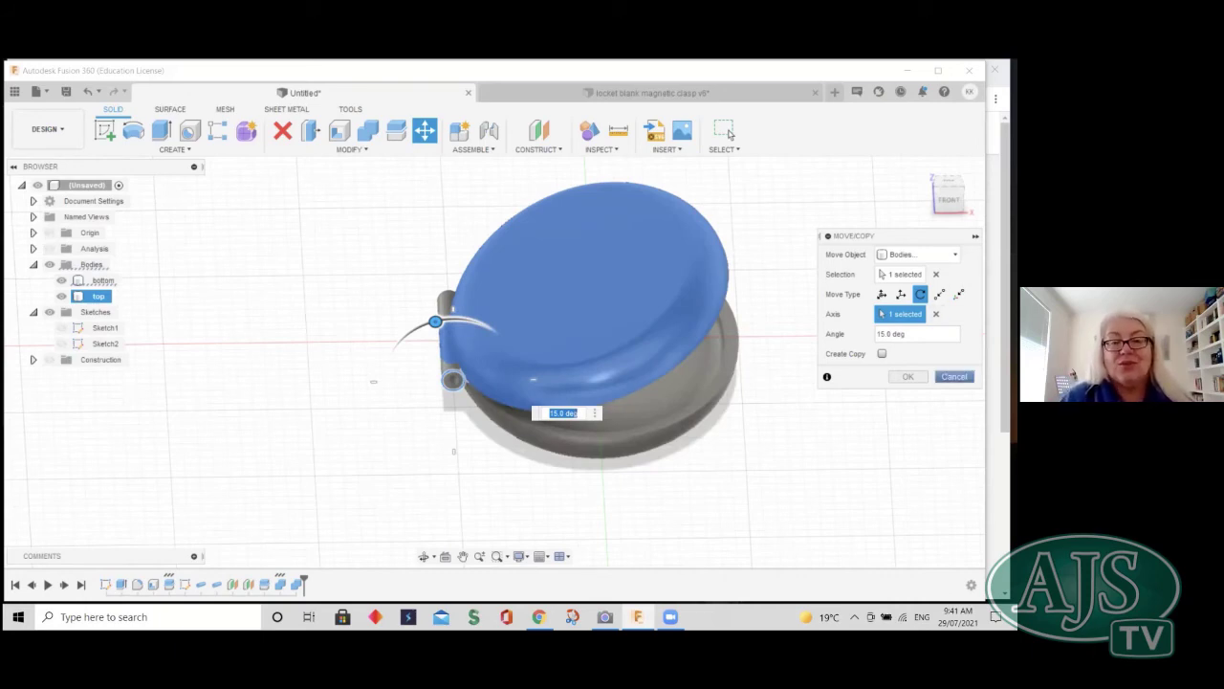
pyautogui.click(955, 375)
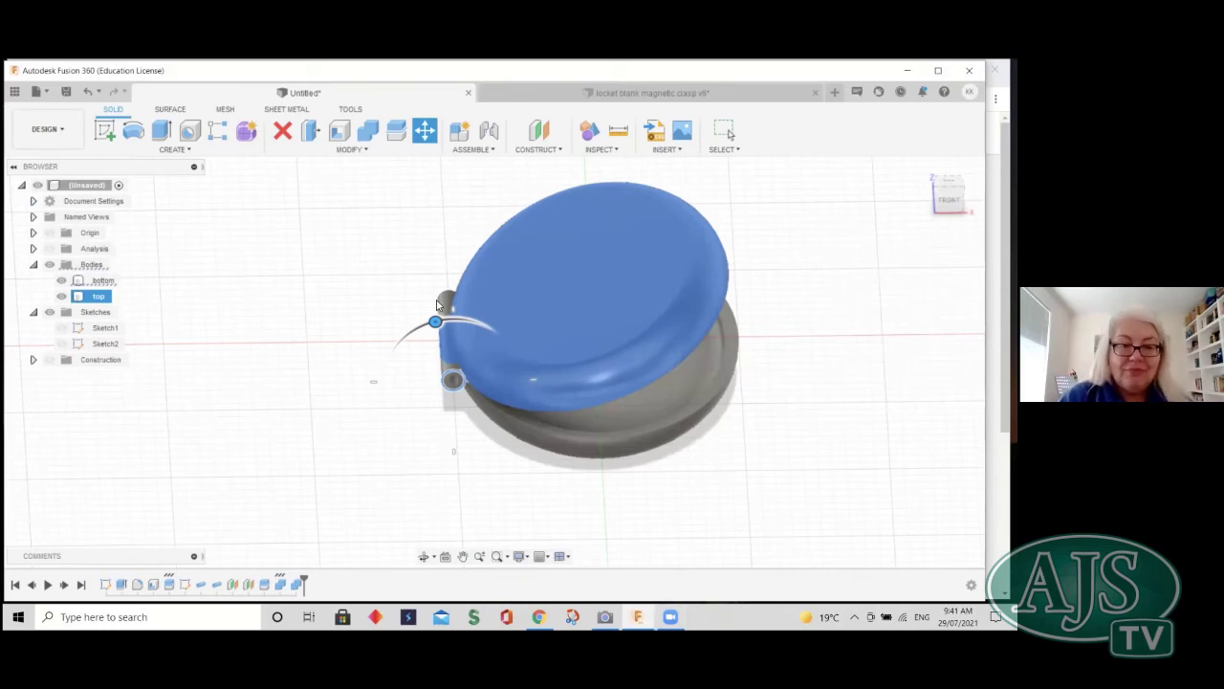
pyautogui.press('Escape')
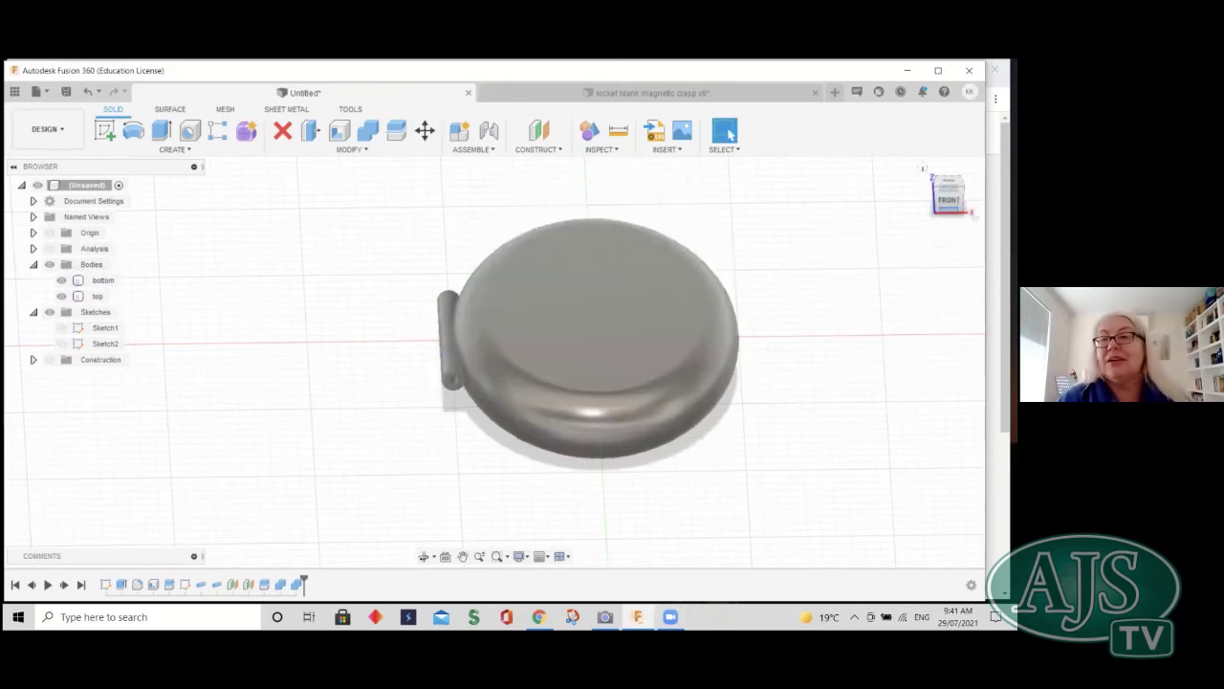
# - Return to the front view and save the design as "locket demo2" in Admin Project
pyautogui.click(949, 199)
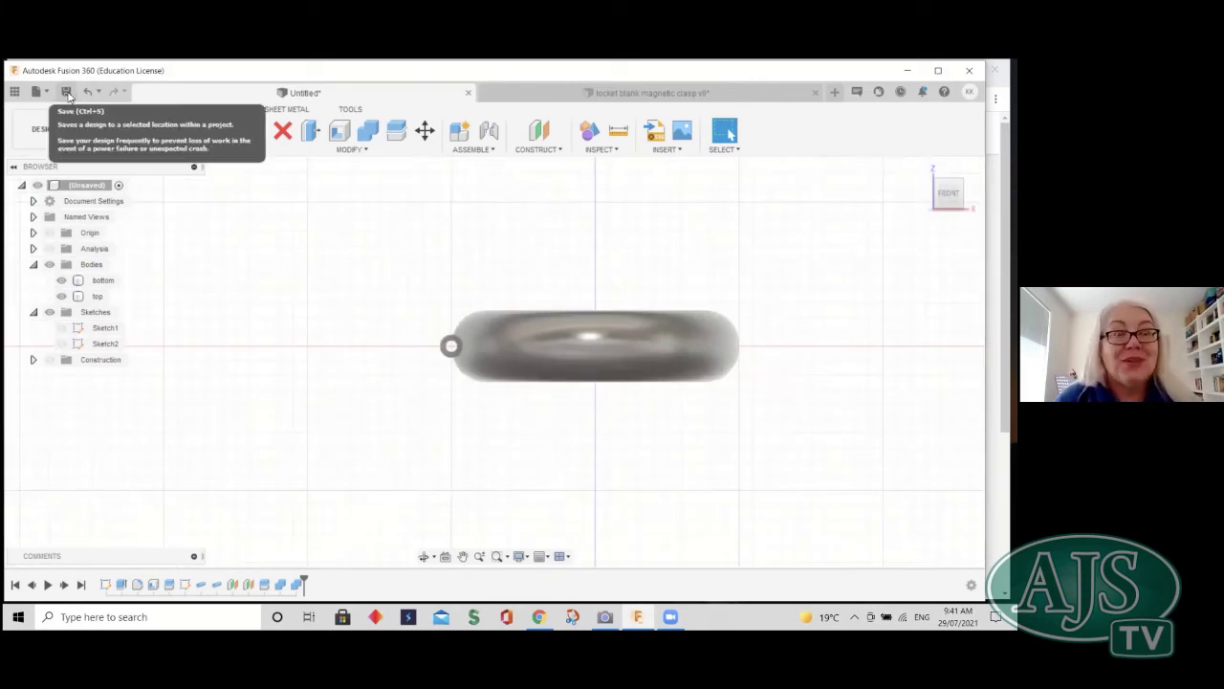
pyautogui.click(67, 93)
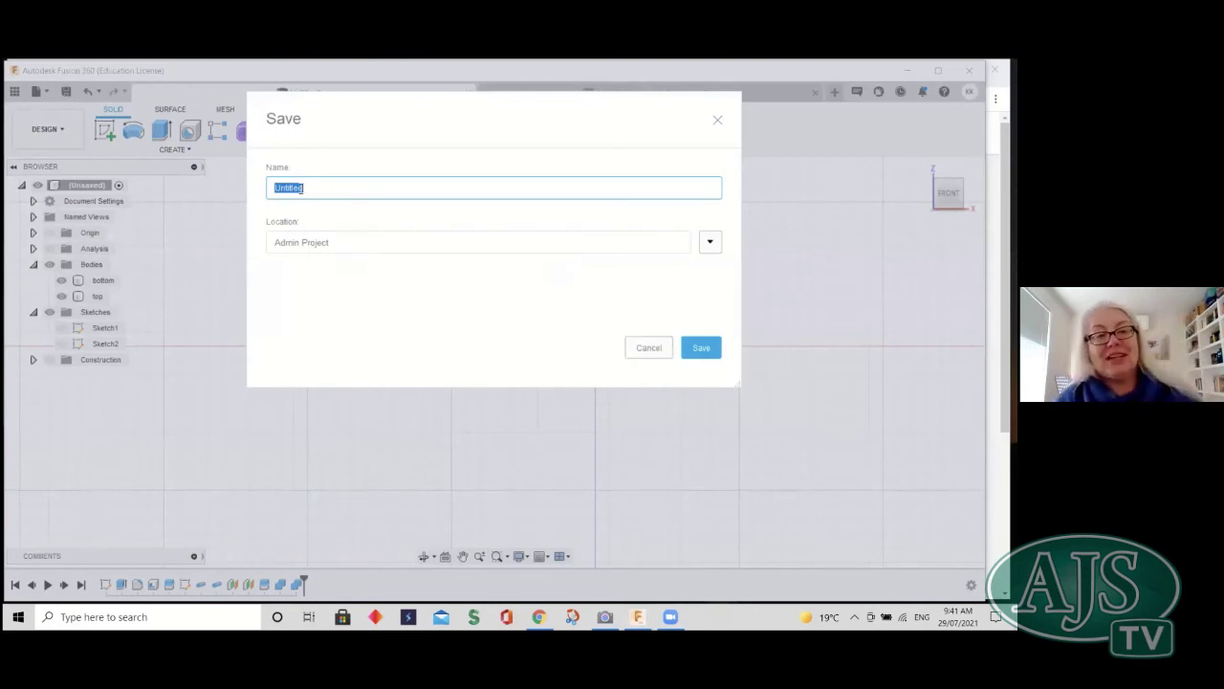
pyautogui.press('BackSpace')
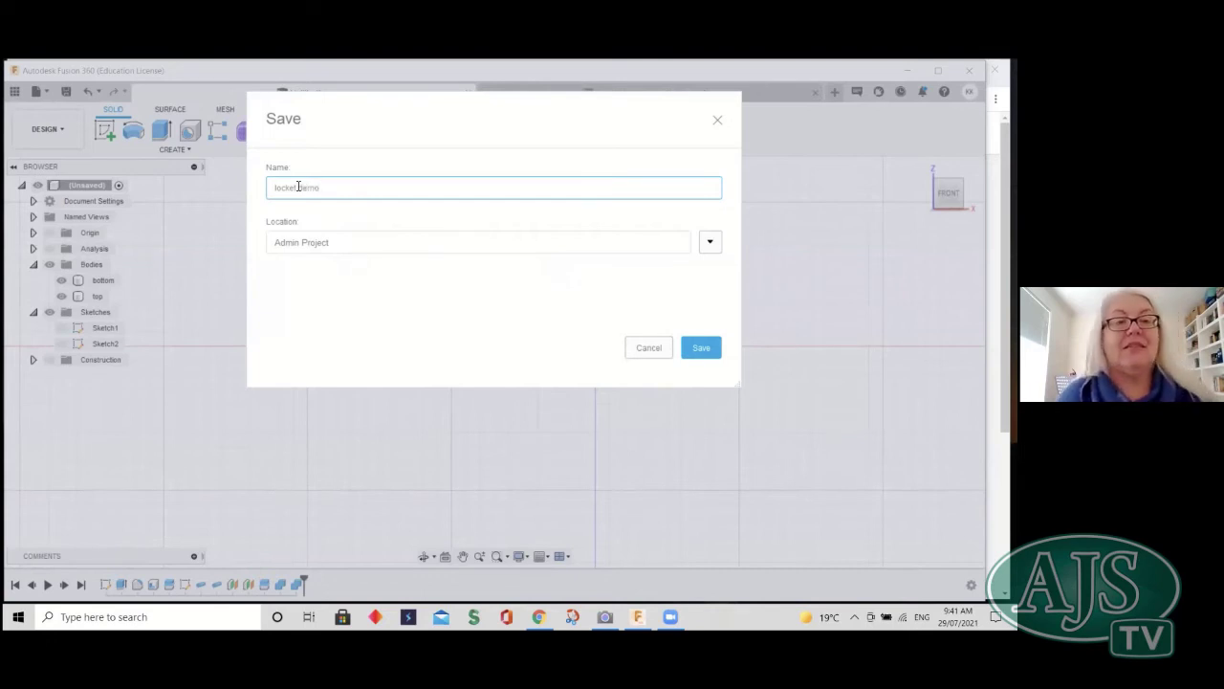
pyautogui.click(696, 348)
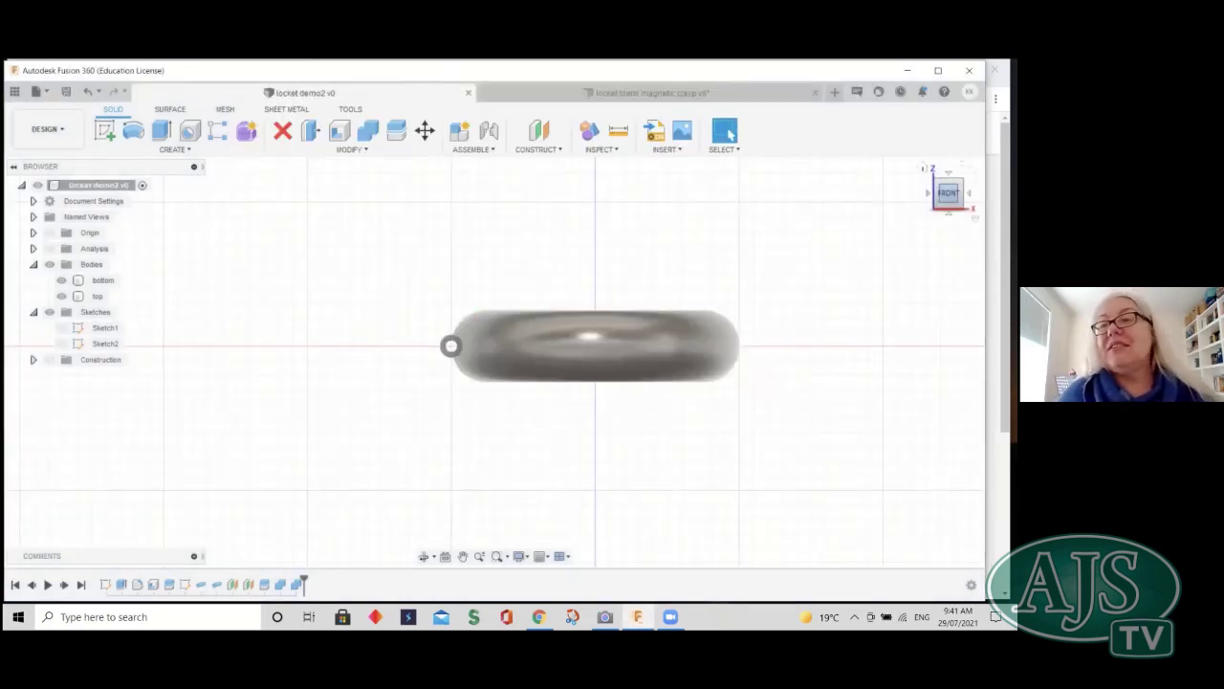
# - Hide the top body, leaving only the bottom half with its two hinge knuckles shown, and view it from the top
pyautogui.moveTo(494, 362)
pyautogui.keyDown('shift'); pyautogui.mouseDown(button='middle')
pyautogui.moveTo(494, 436)
pyautogui.moveTo(493, 358)
pyautogui.mouseUp(button='middle'); pyautogui.keyUp('shift')
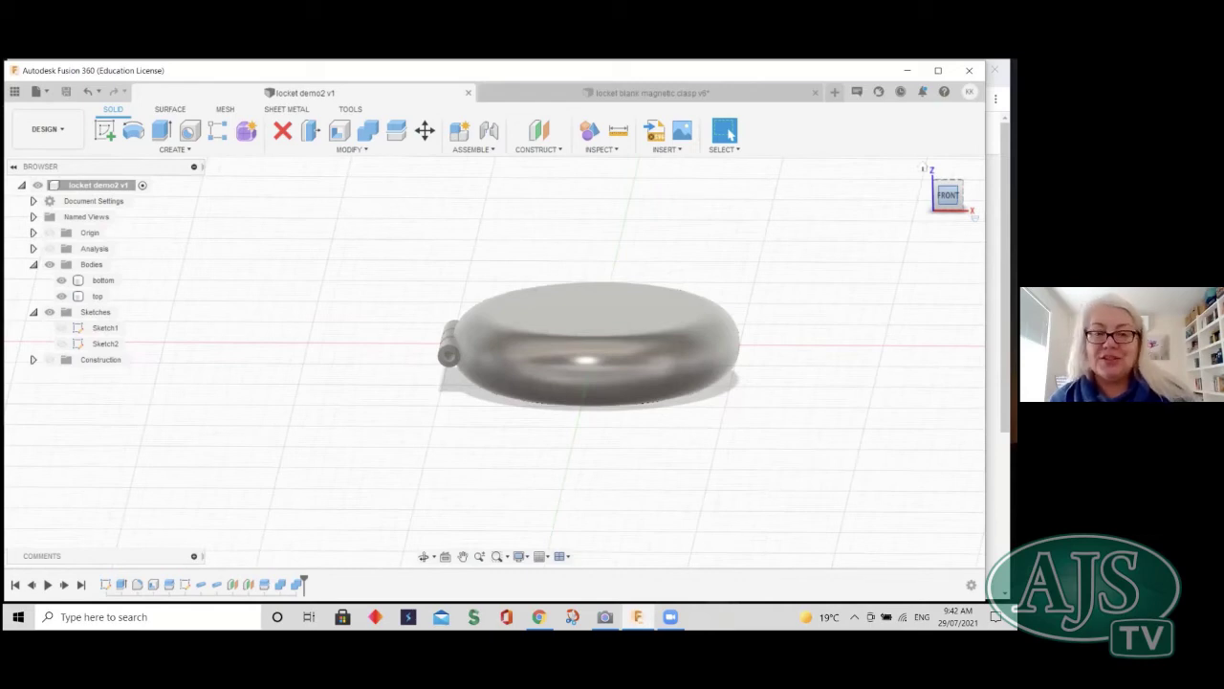
pyautogui.moveTo(948, 195); pyautogui.dragTo(948, 254)
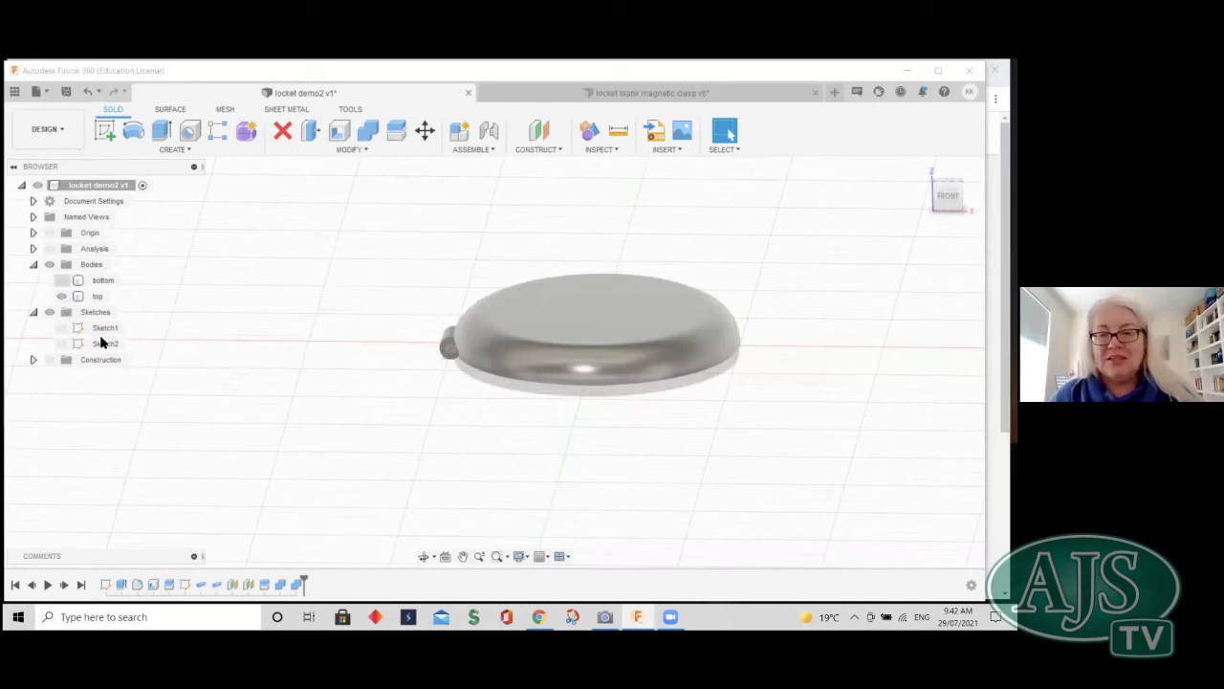
pyautogui.click(61, 295)
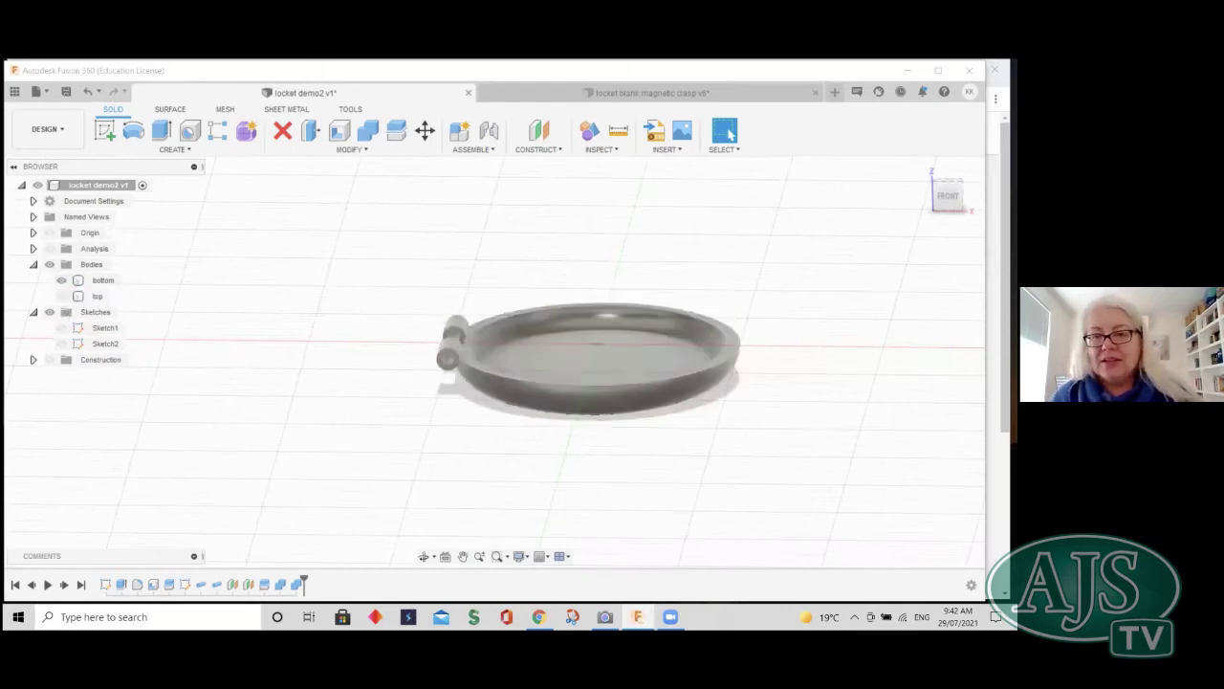
pyautogui.moveTo(794, 364)
pyautogui.keyDown('shift'); pyautogui.mouseDown(button='middle')
pyautogui.moveTo(710, 343)
pyautogui.moveTo(819, 265)
pyautogui.moveTo(828, 293)
pyautogui.mouseUp(button='middle'); pyautogui.keyUp('shift')
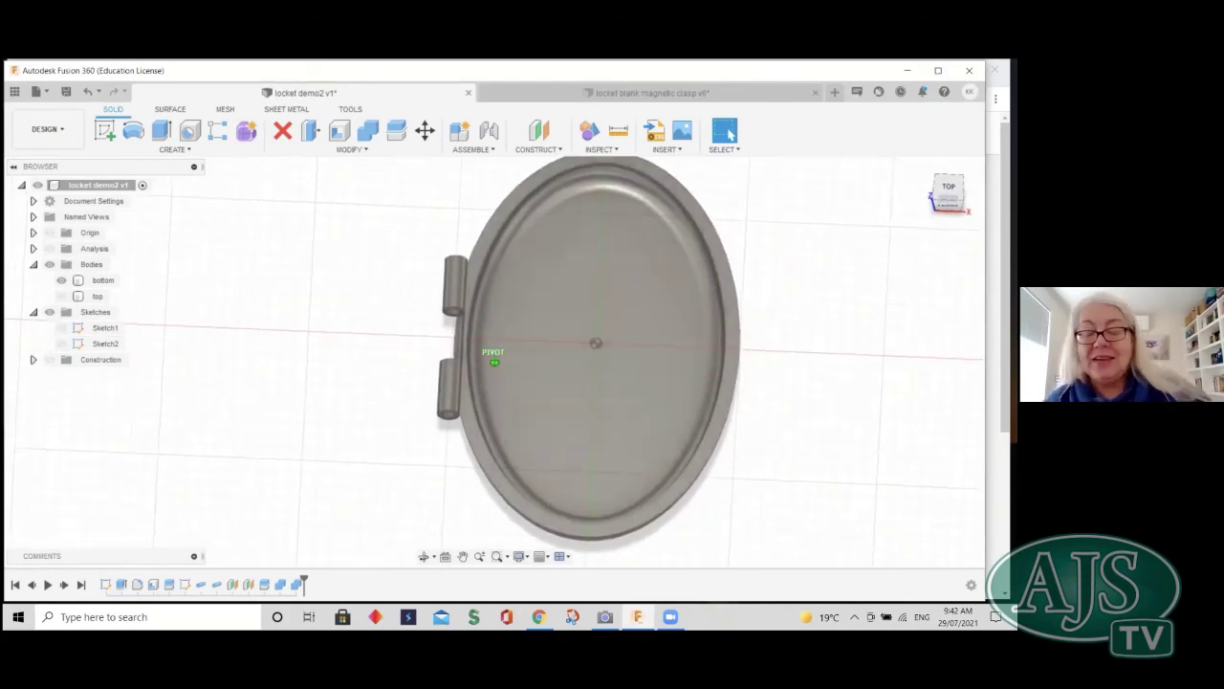
pyautogui.click(948, 190)
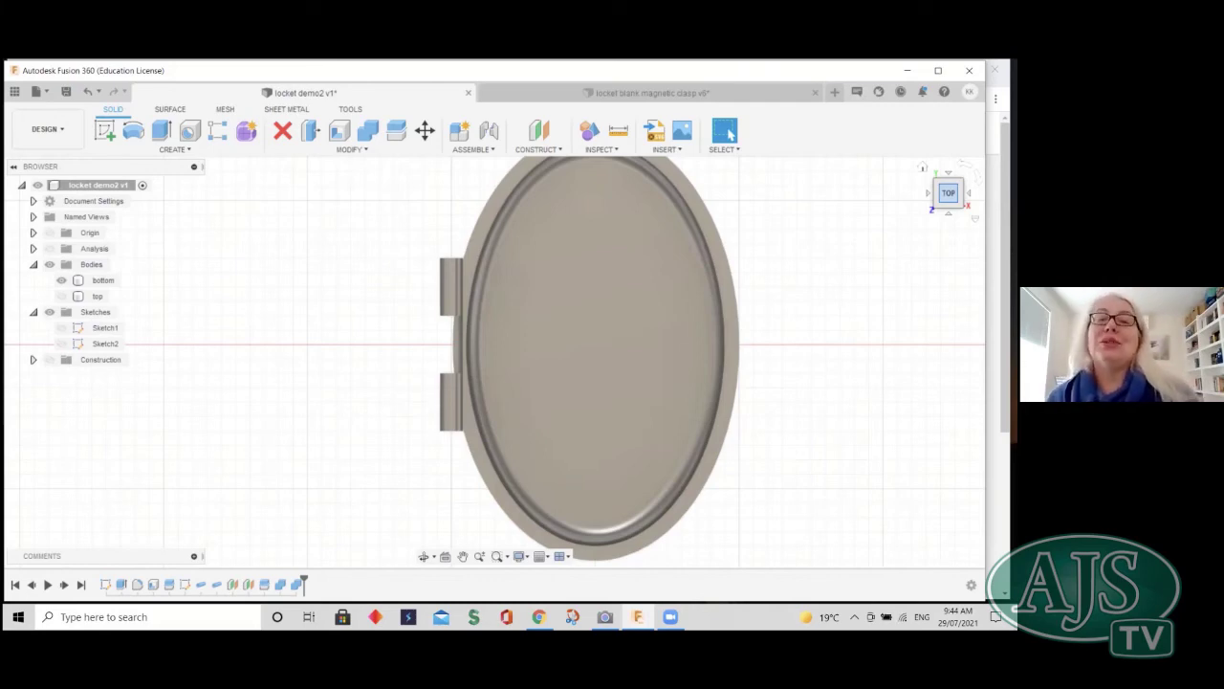
pyautogui.click(560, 303)
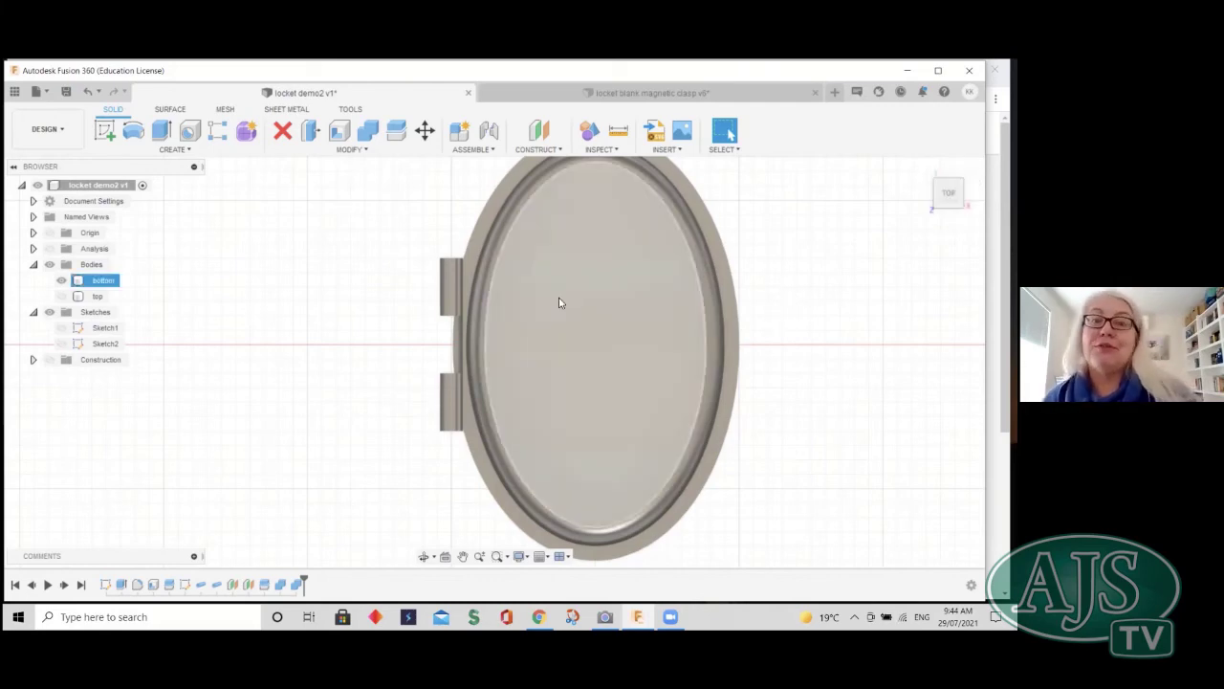
pyautogui.press('Escape')
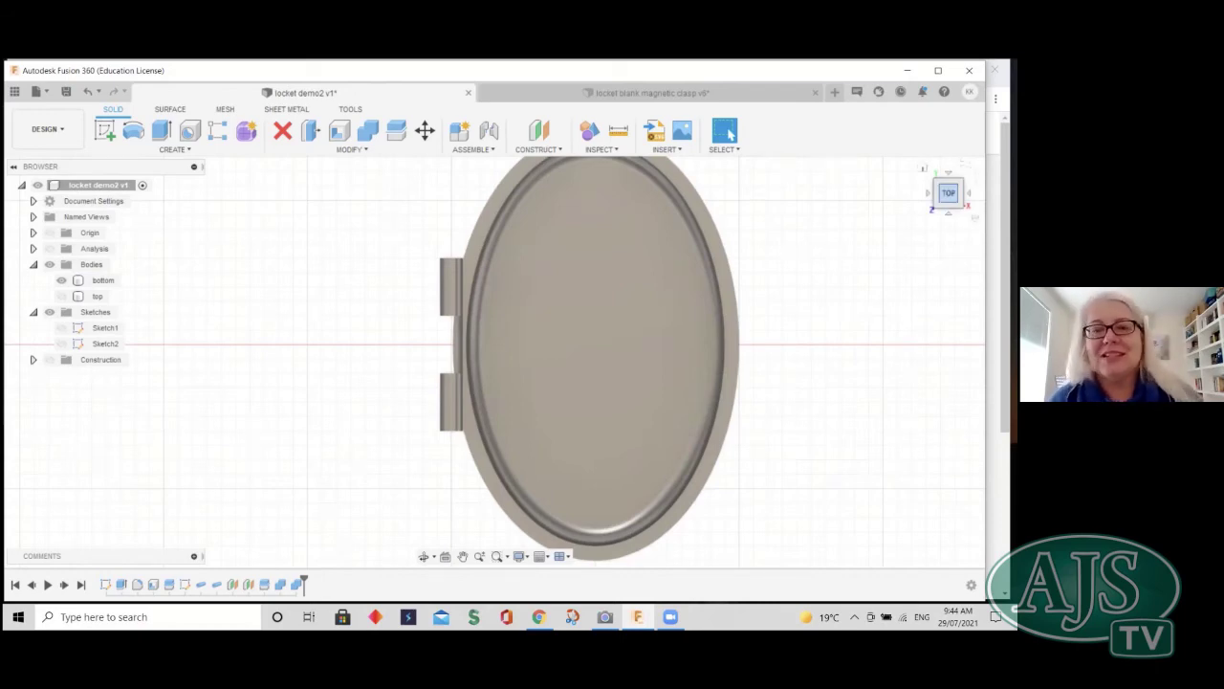
pyautogui.moveTo(949, 194); pyautogui.dragTo(949, 182)
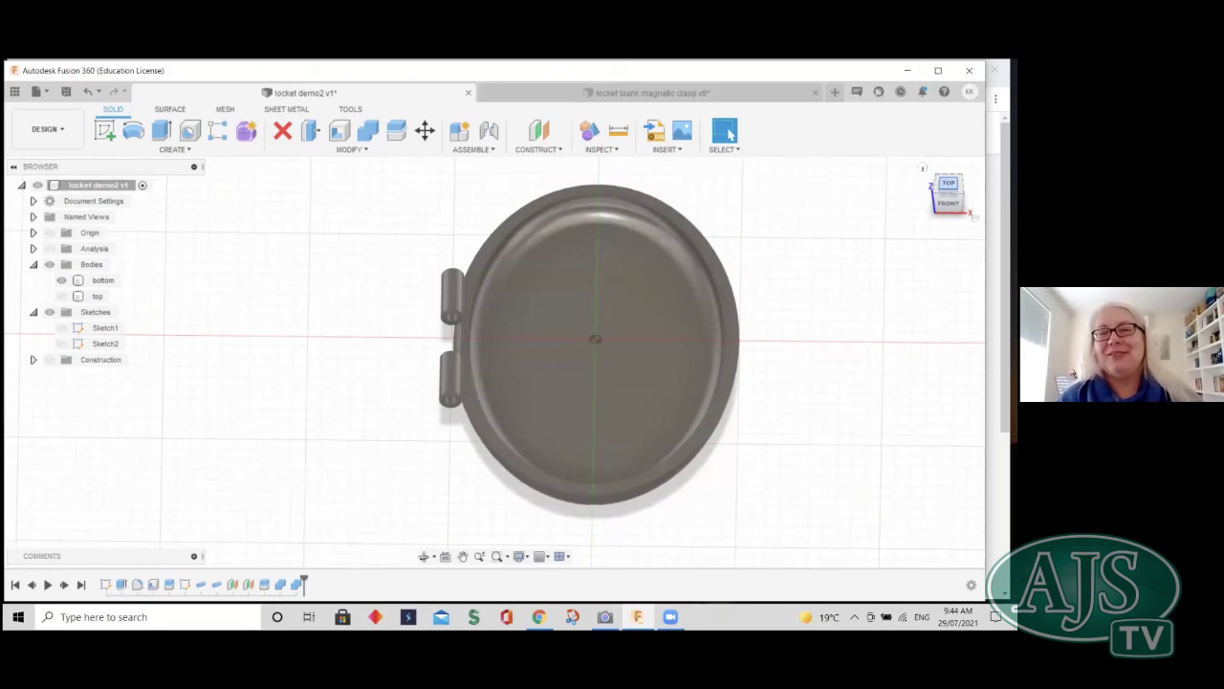
pyautogui.moveTo(949, 183); pyautogui.dragTo(949, 207)
pyautogui.keyDown('shift'); pyautogui.moveTo(494, 349); pyautogui.dragTo(493, 346, button='middle'); pyautogui.keyUp('shift')
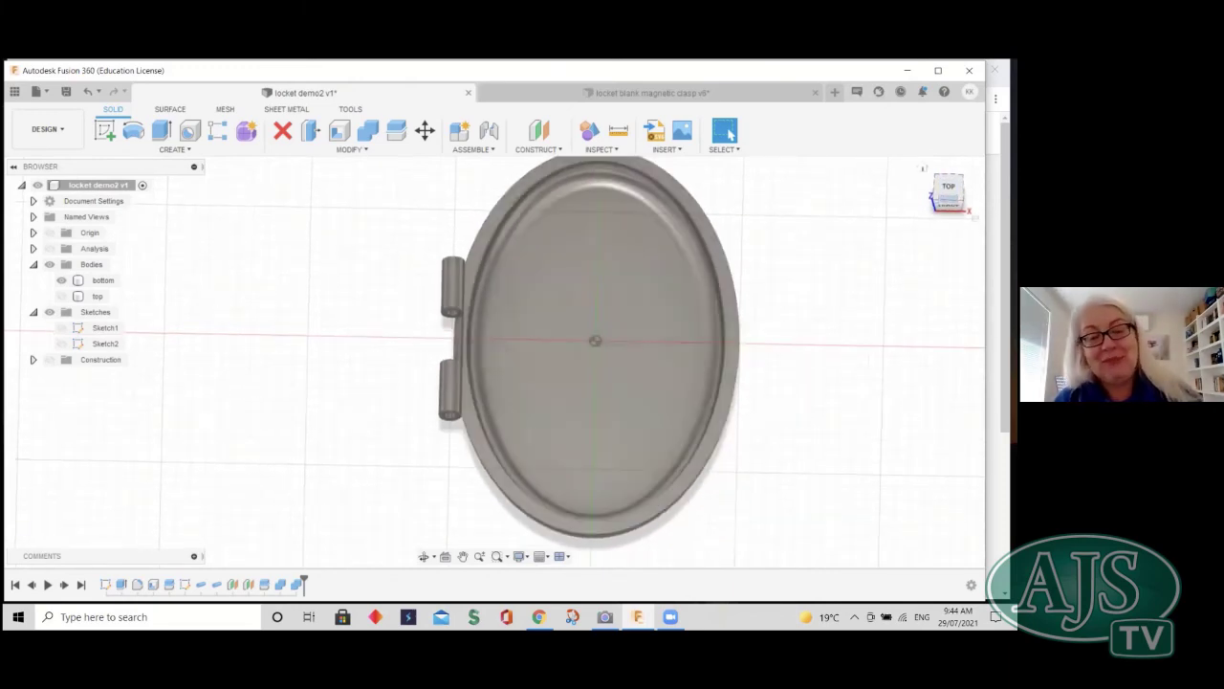
pyautogui.scroll(-2, 817, 278)
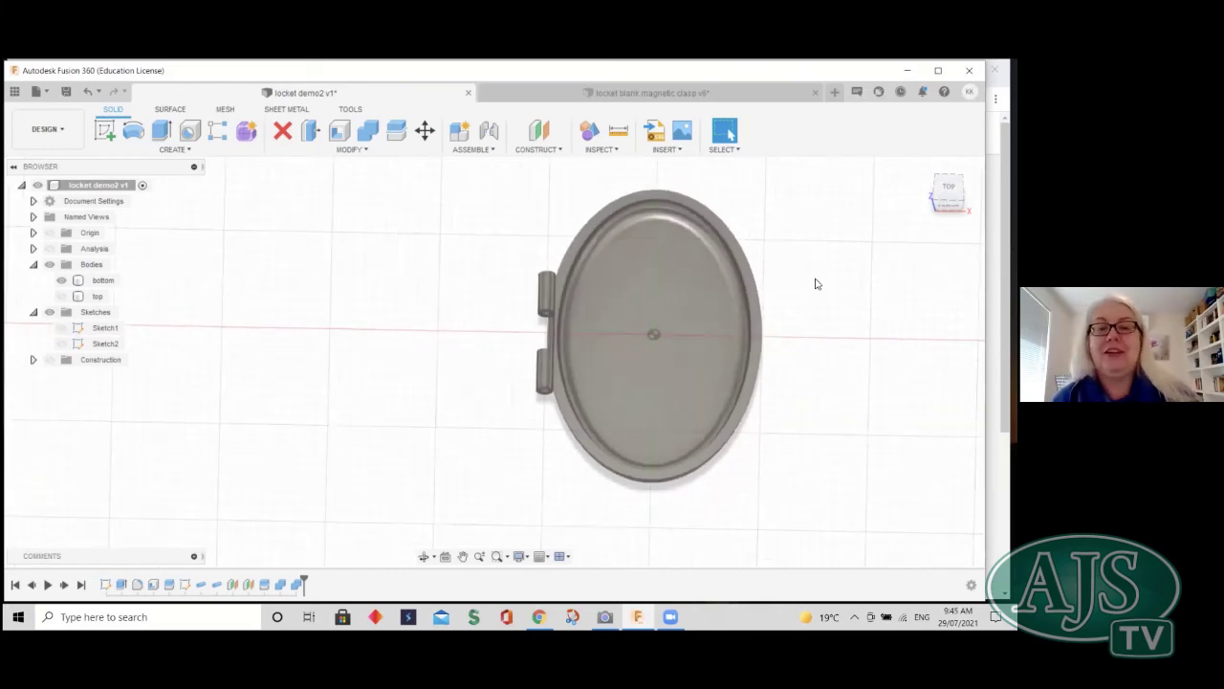
pyautogui.moveTo(818, 277); pyautogui.dragTo(733, 300, button='middle')
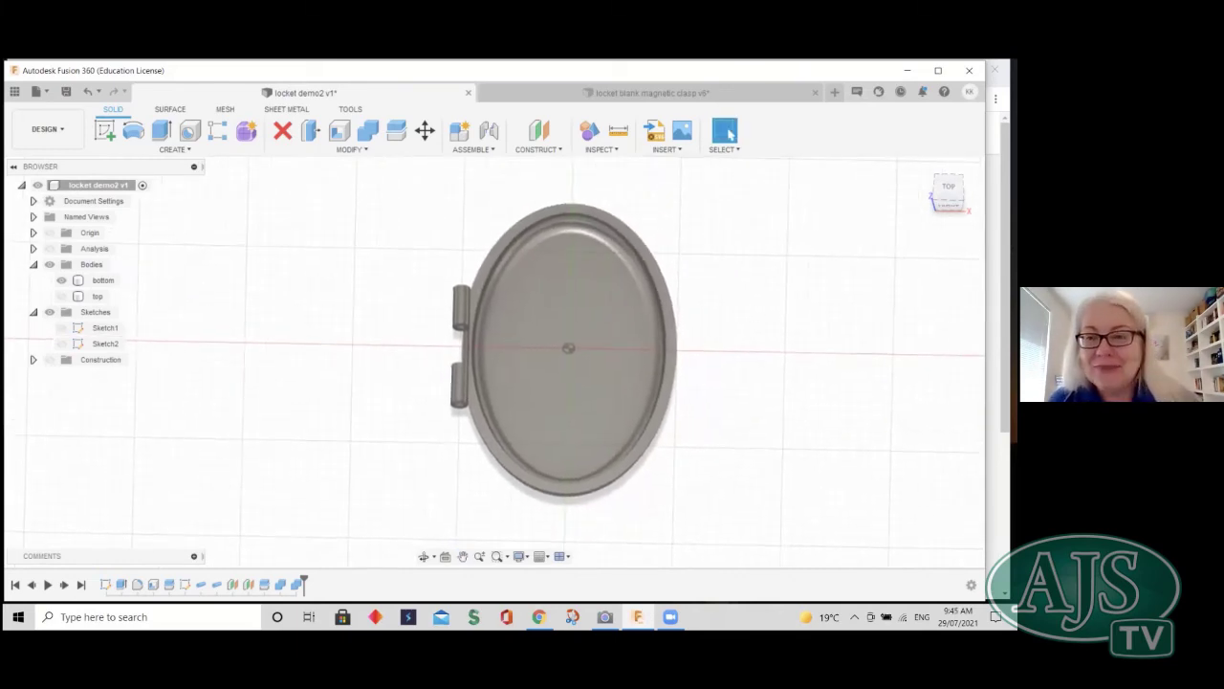
pyautogui.click(405, 209)
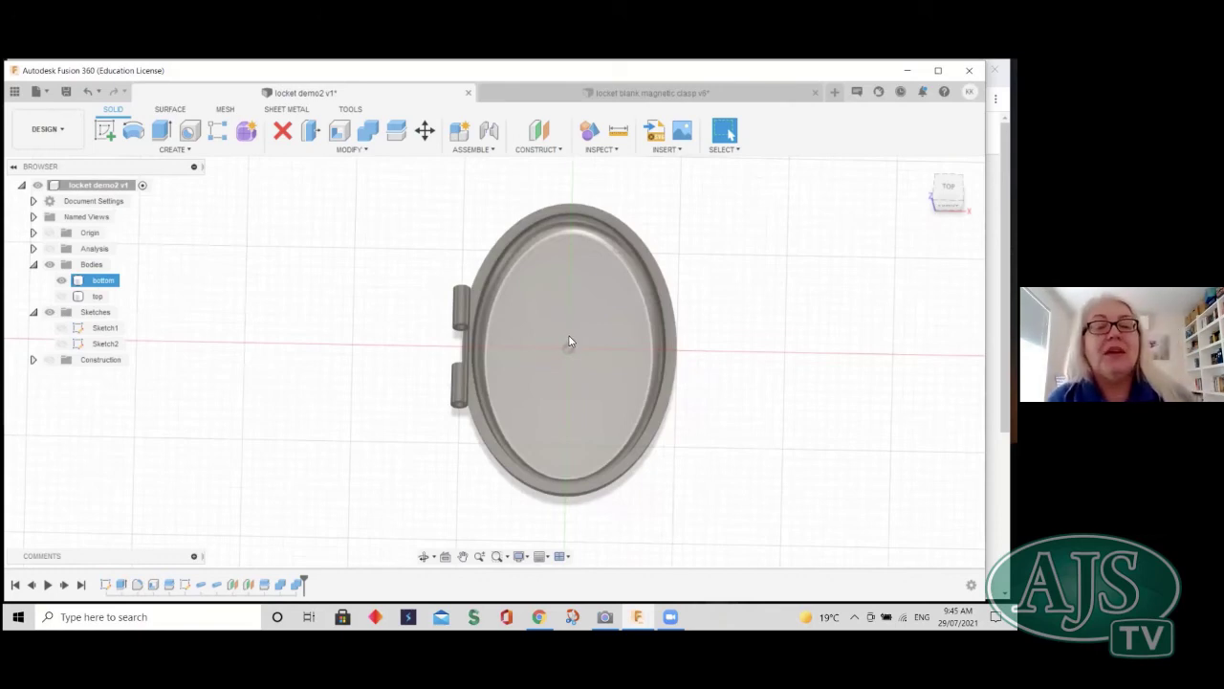
pyautogui.click(421, 284)
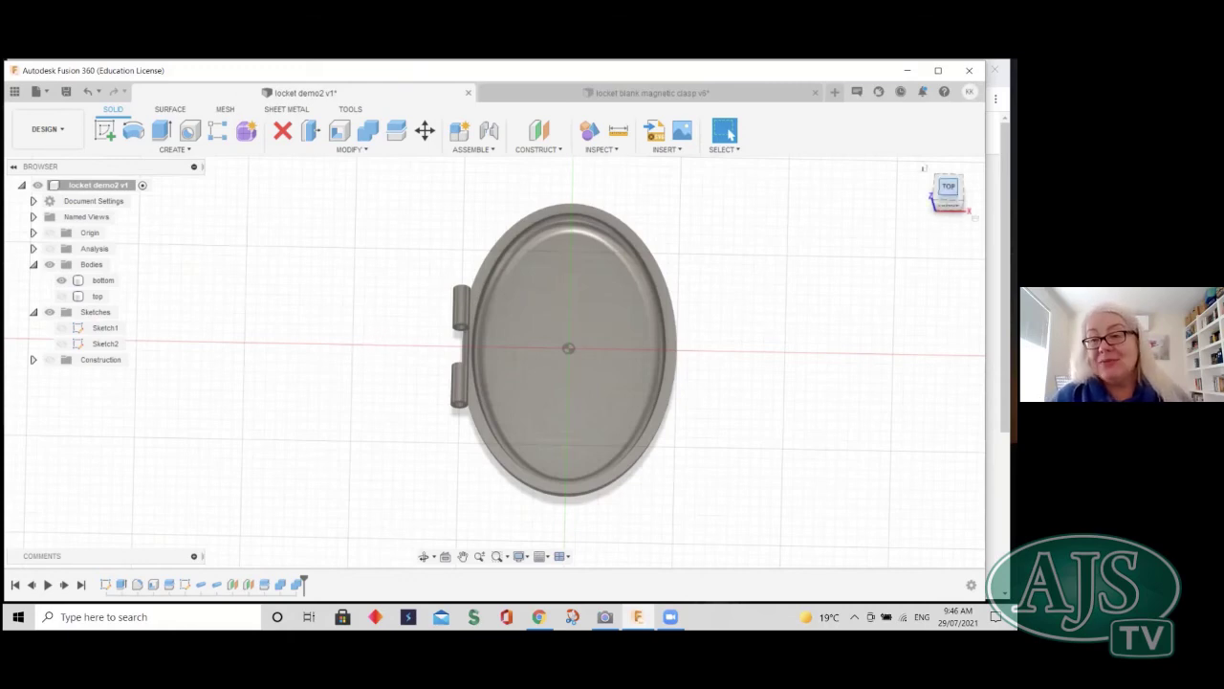
# - Look straight down on the inside of the bottom half, zoomed in on its flat rim, with nothing selected
pyautogui.click(948, 187)
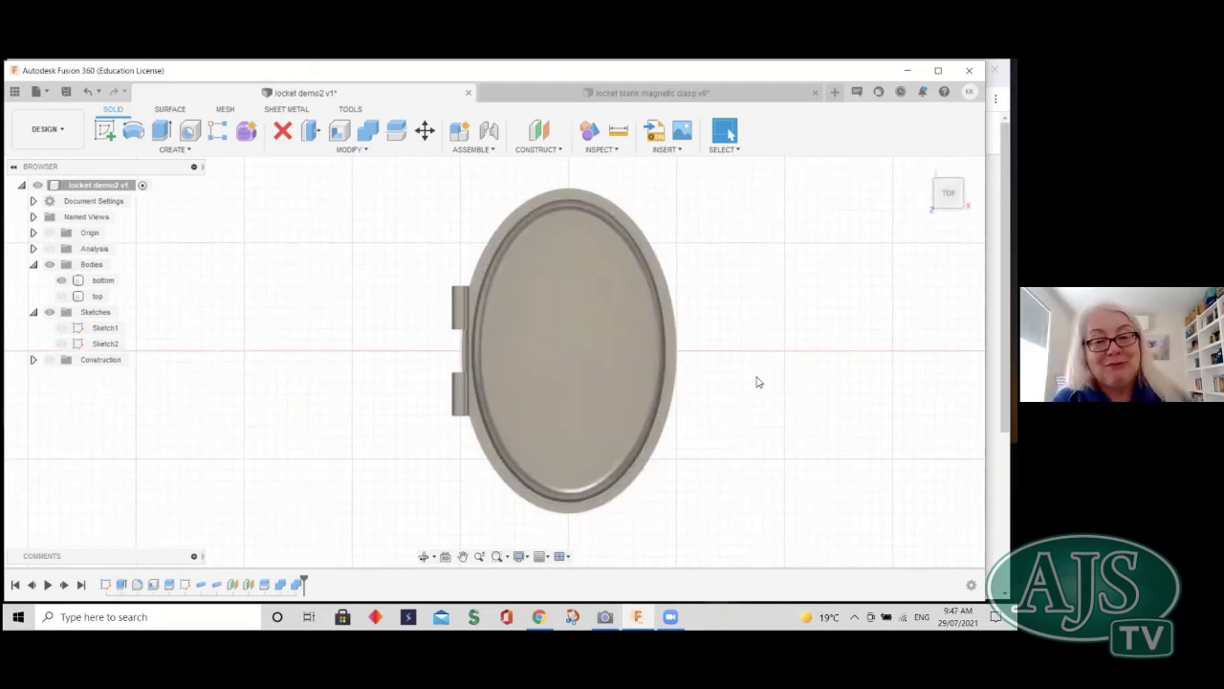
pyautogui.scroll(2, 756, 369)
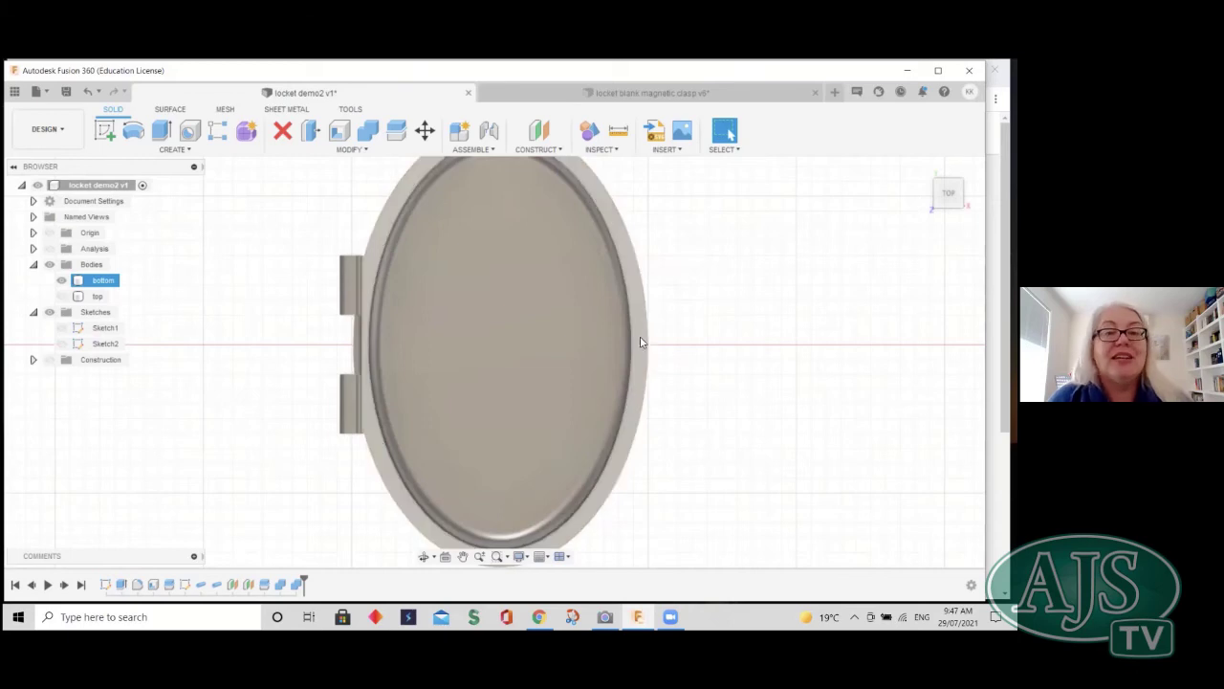
pyautogui.press('Escape')
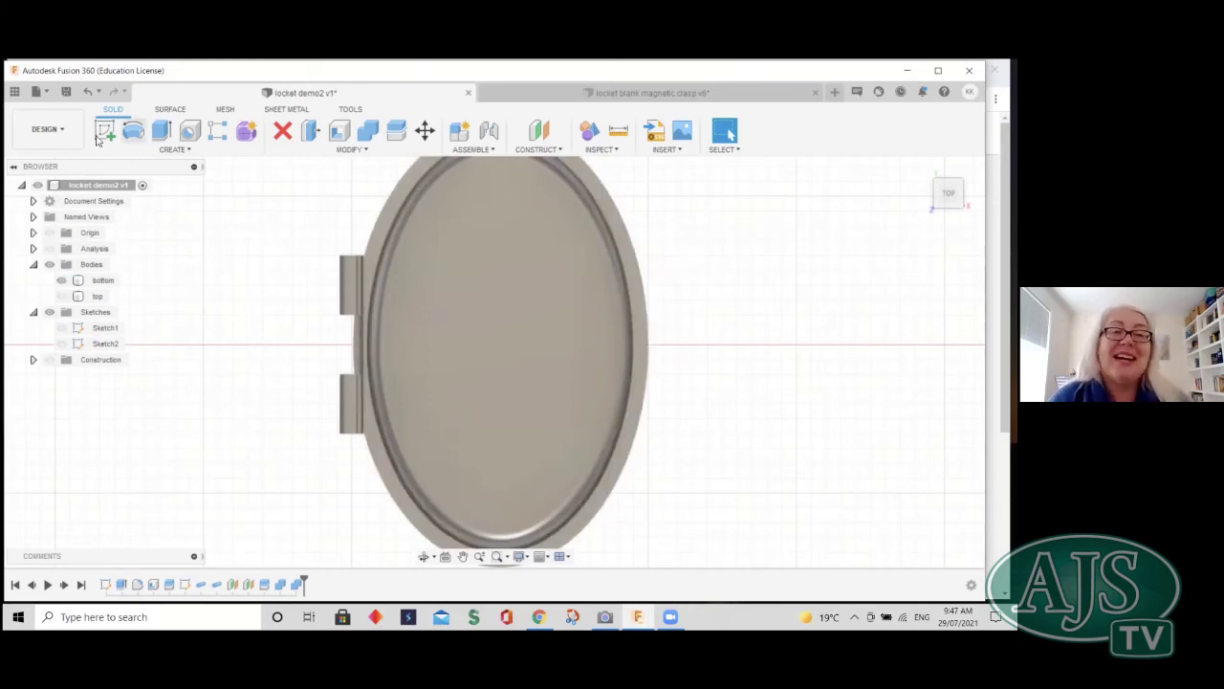
# - Start a sketch on the horizontal origin plane and draw a 2 mm circle centred on the red axis, just inside the rim opposite the hinge
pyautogui.click(105, 131)
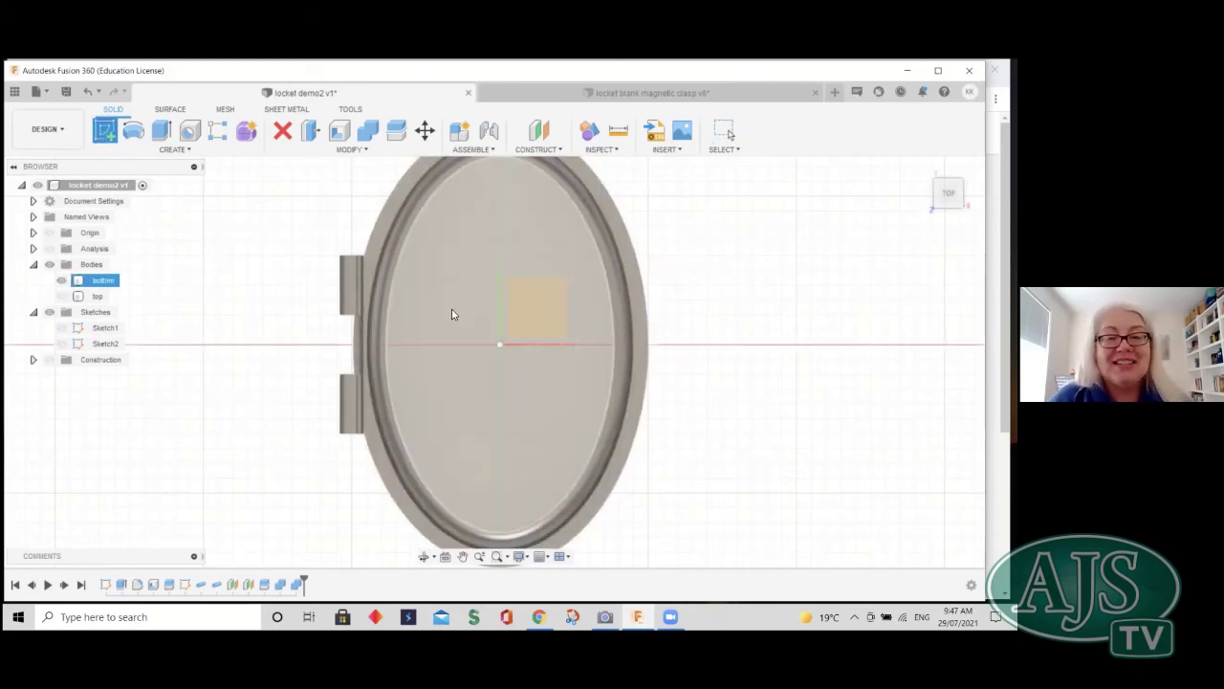
pyautogui.click(544, 320)
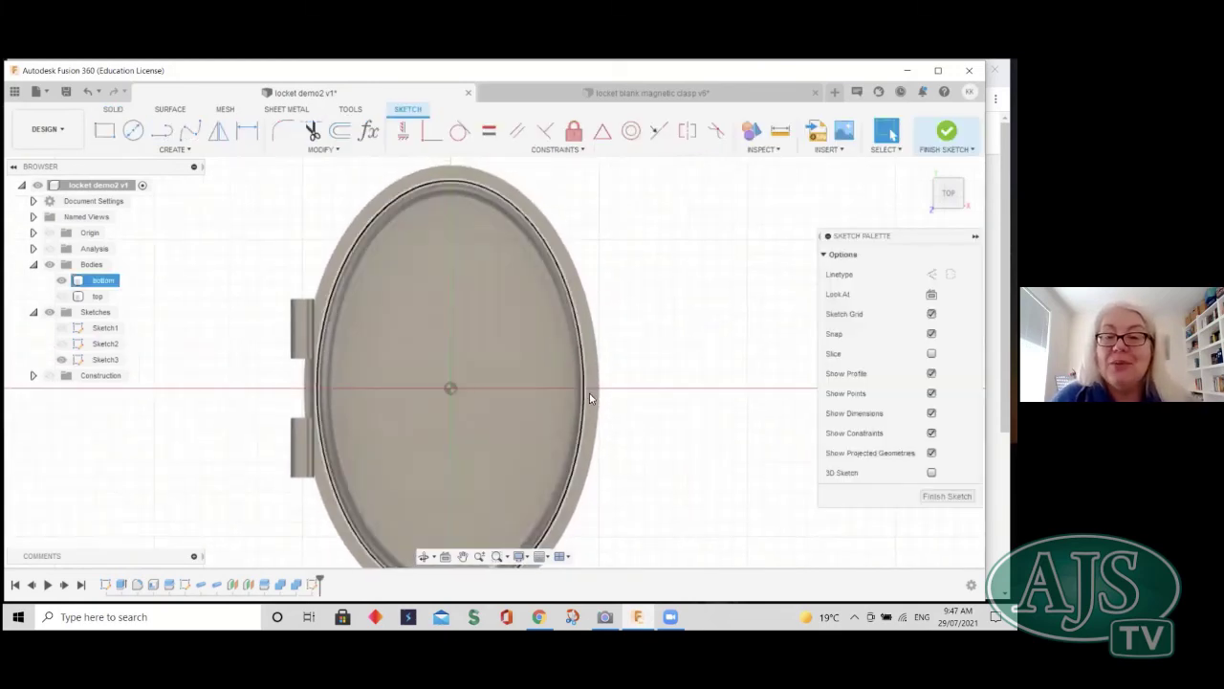
pyautogui.rightClick(133, 136)
pyautogui.click(197, 205)
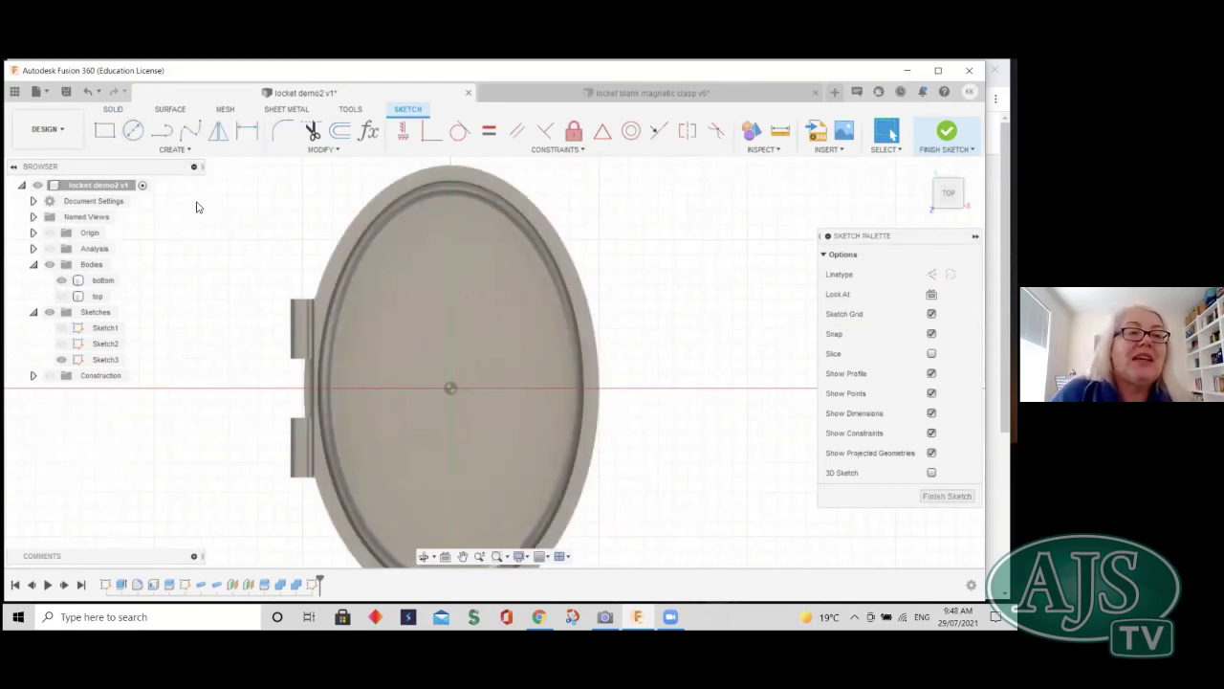
pyautogui.click(132, 133)
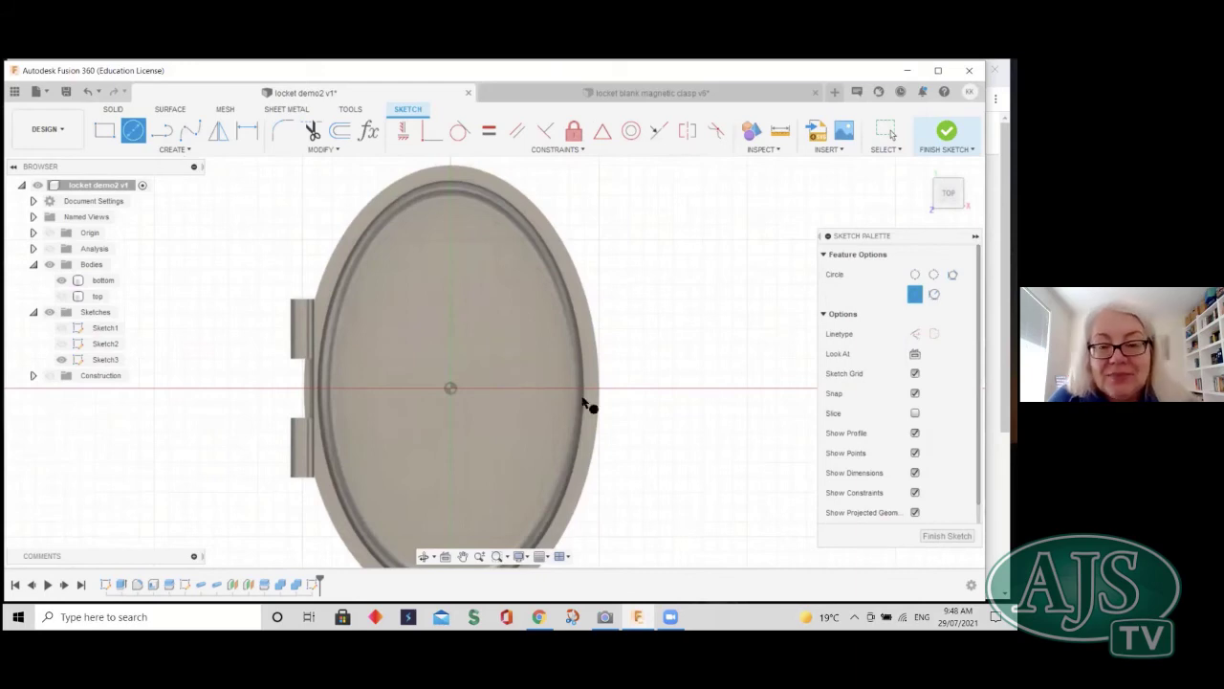
pyautogui.scroll(5, 588, 414)
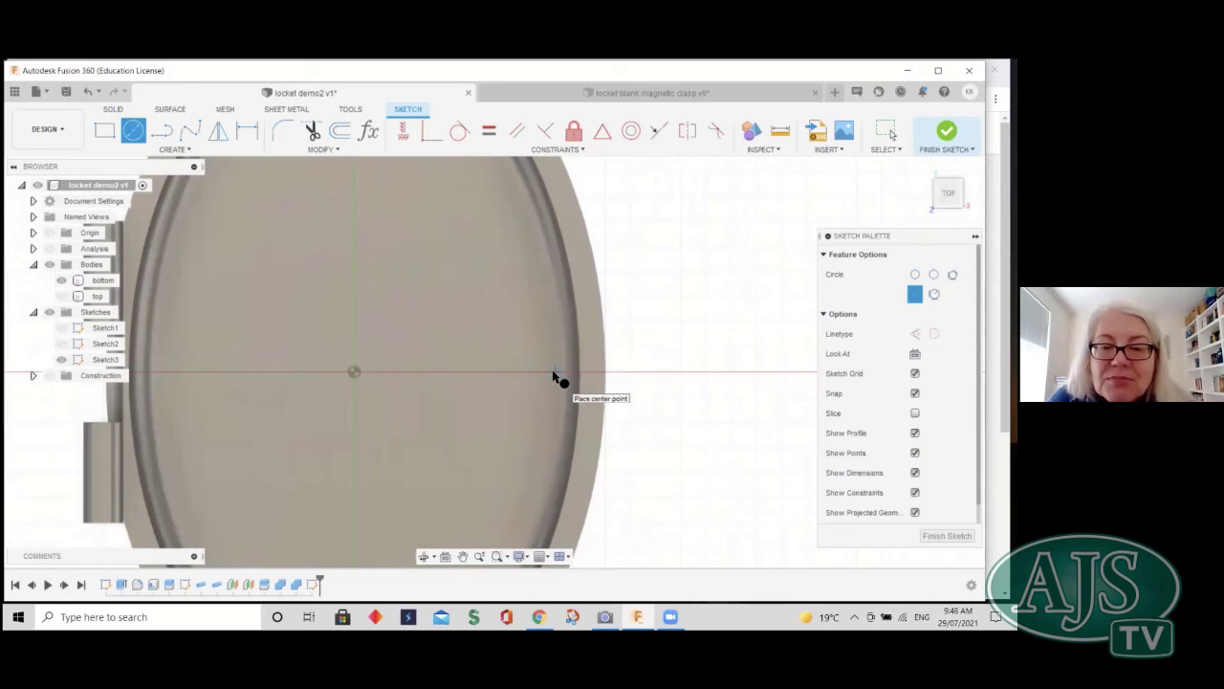
pyautogui.click(553, 371)
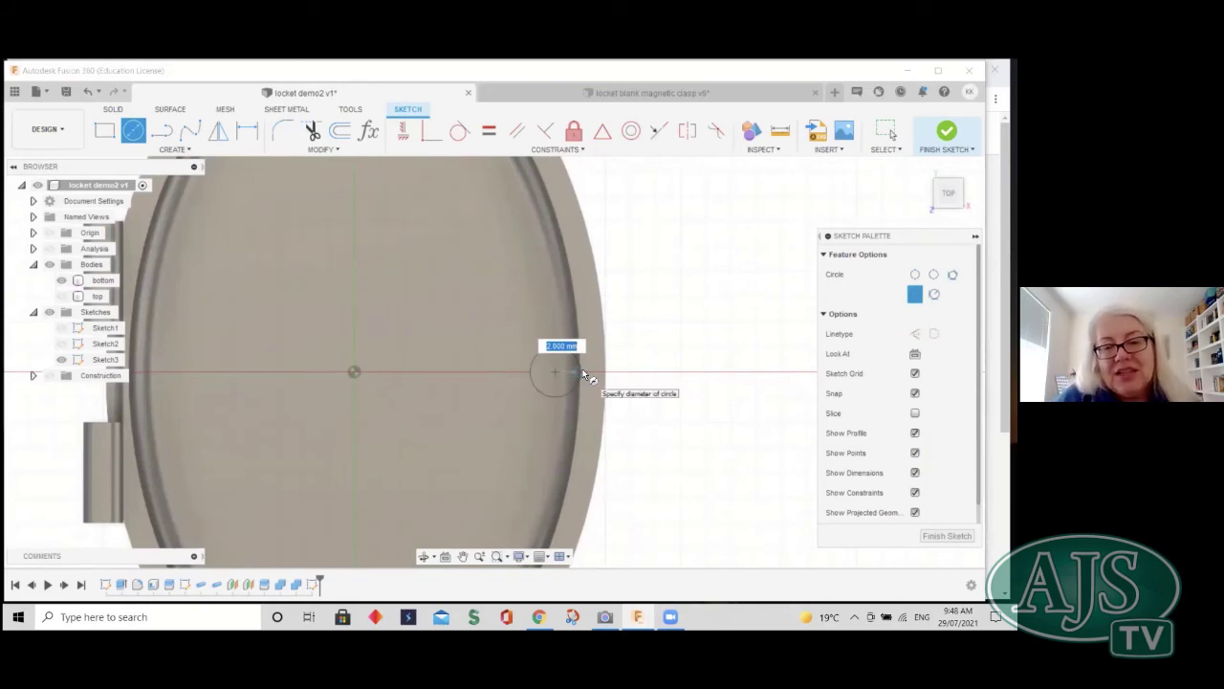
pyautogui.click(584, 374)
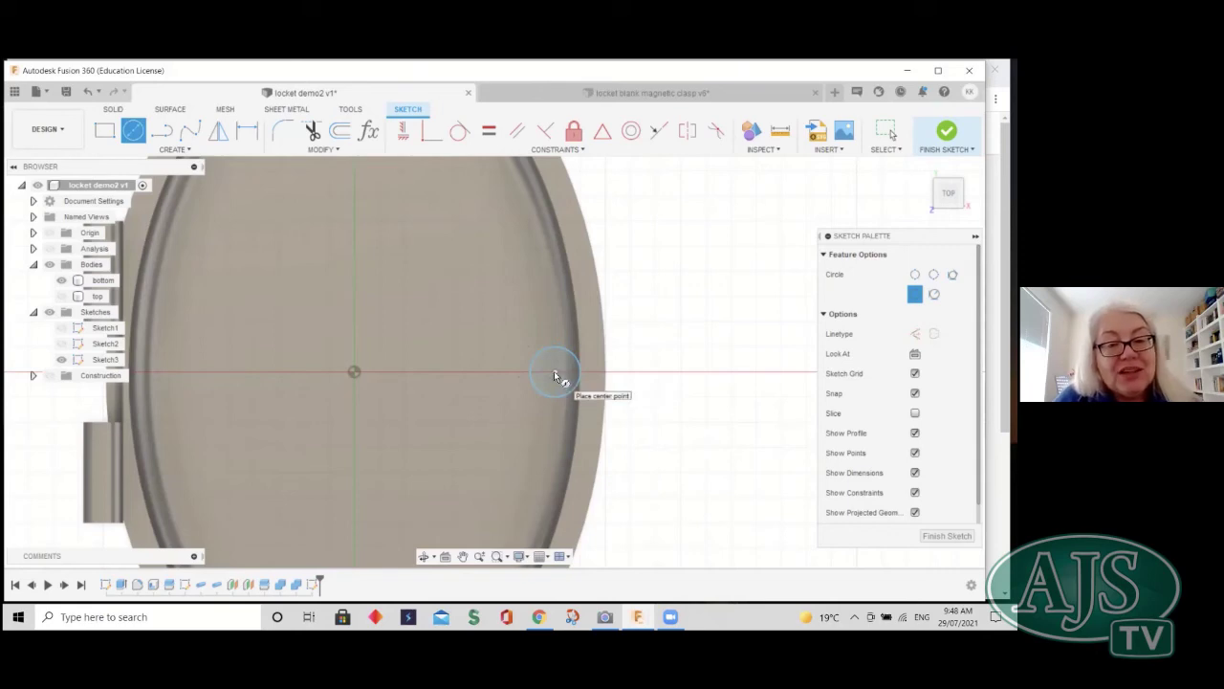
# - Add a concentric circle with a 3 mm diameter around the 2 mm circle and finish the sketch
pyautogui.click(555, 372)
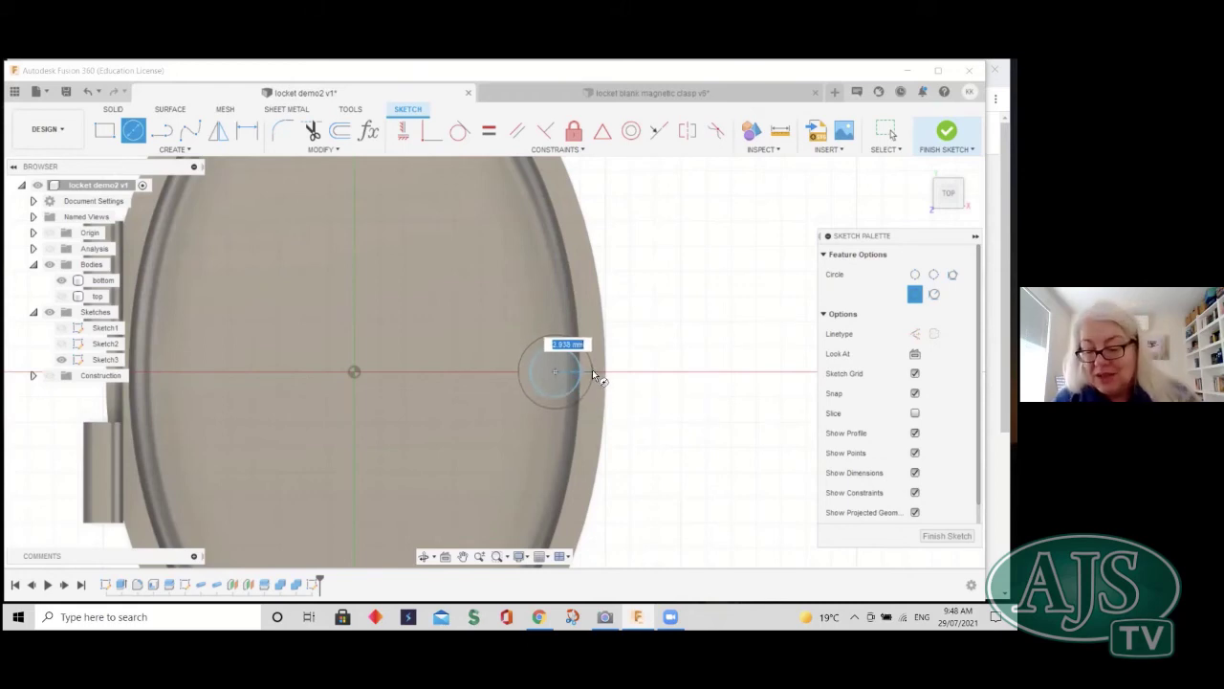
pyautogui.write('3')
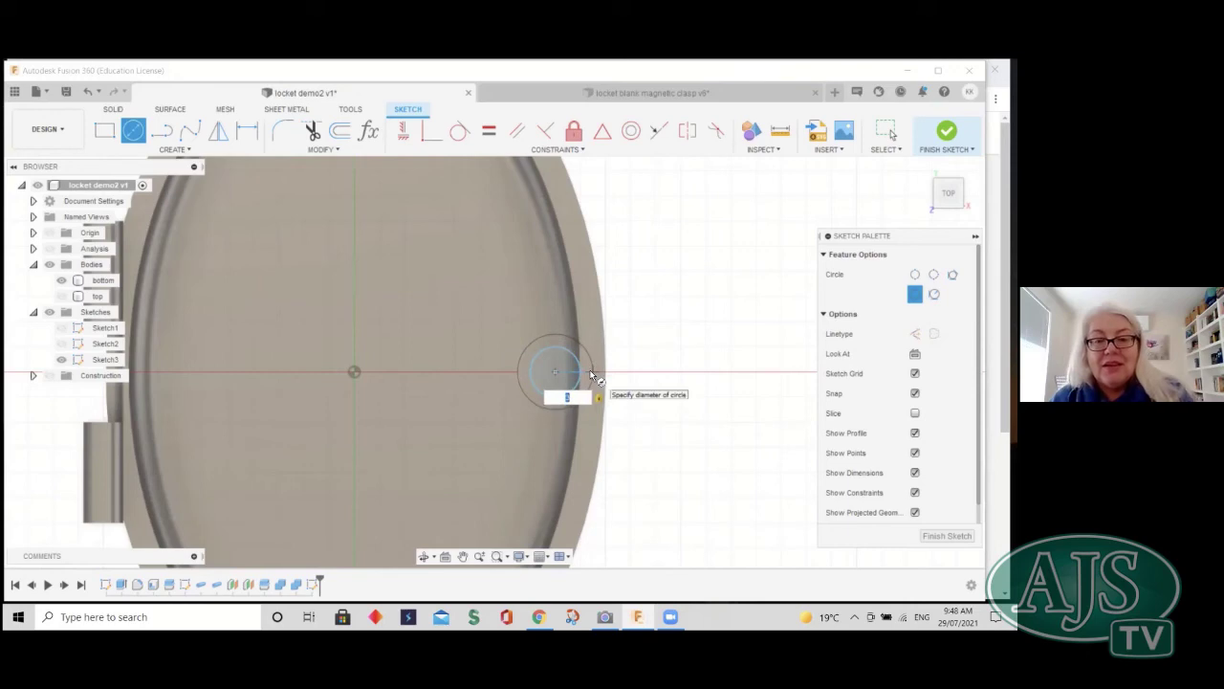
pyautogui.press('Return')
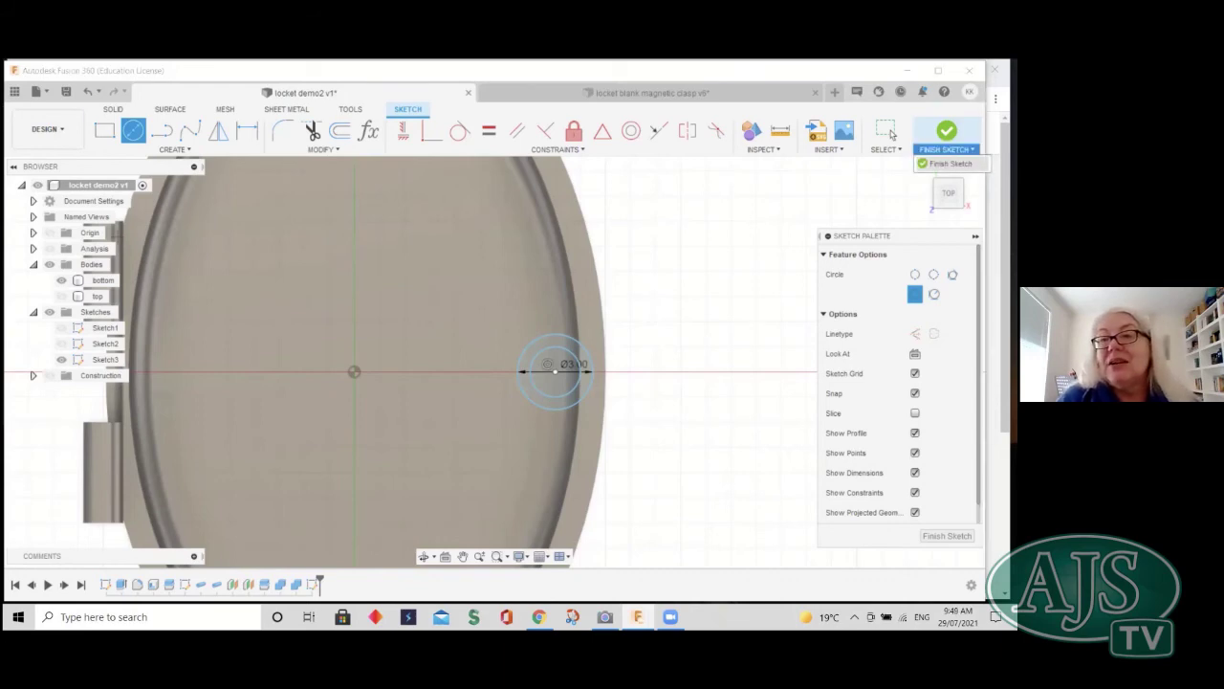
pyautogui.click(947, 132)
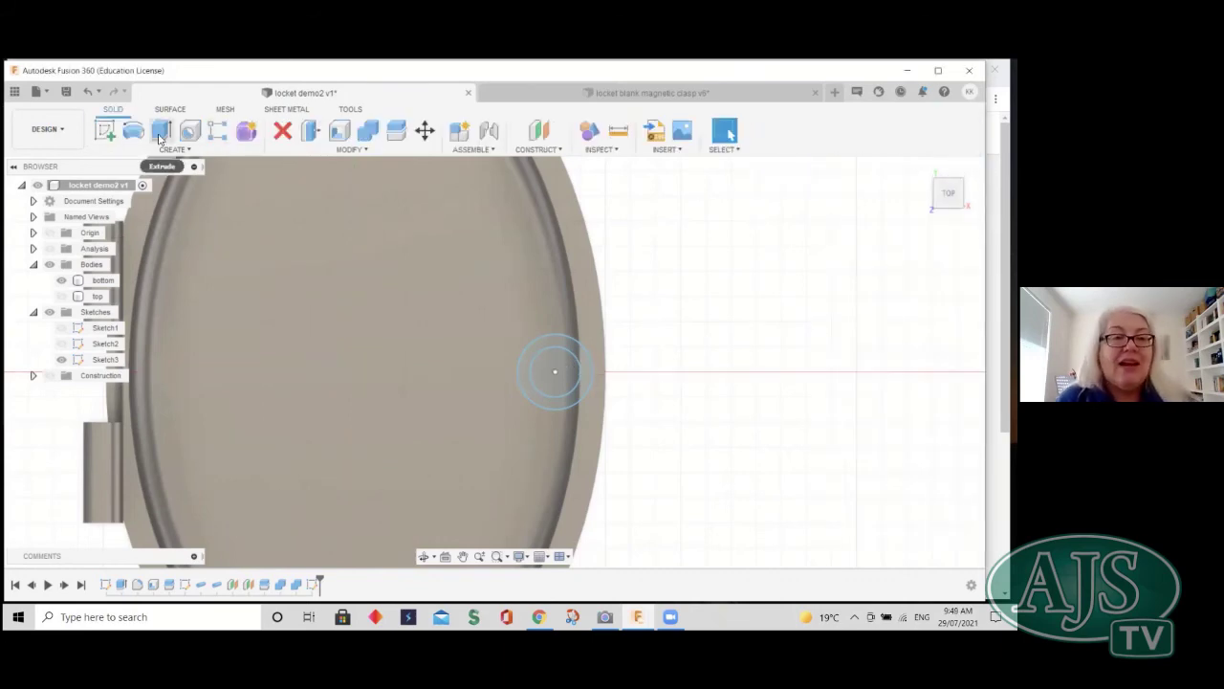
# - Set up a downward extrusion of both circle profiles, about 1.64 mm deep, with the operation set to New Body
pyautogui.click(160, 132)
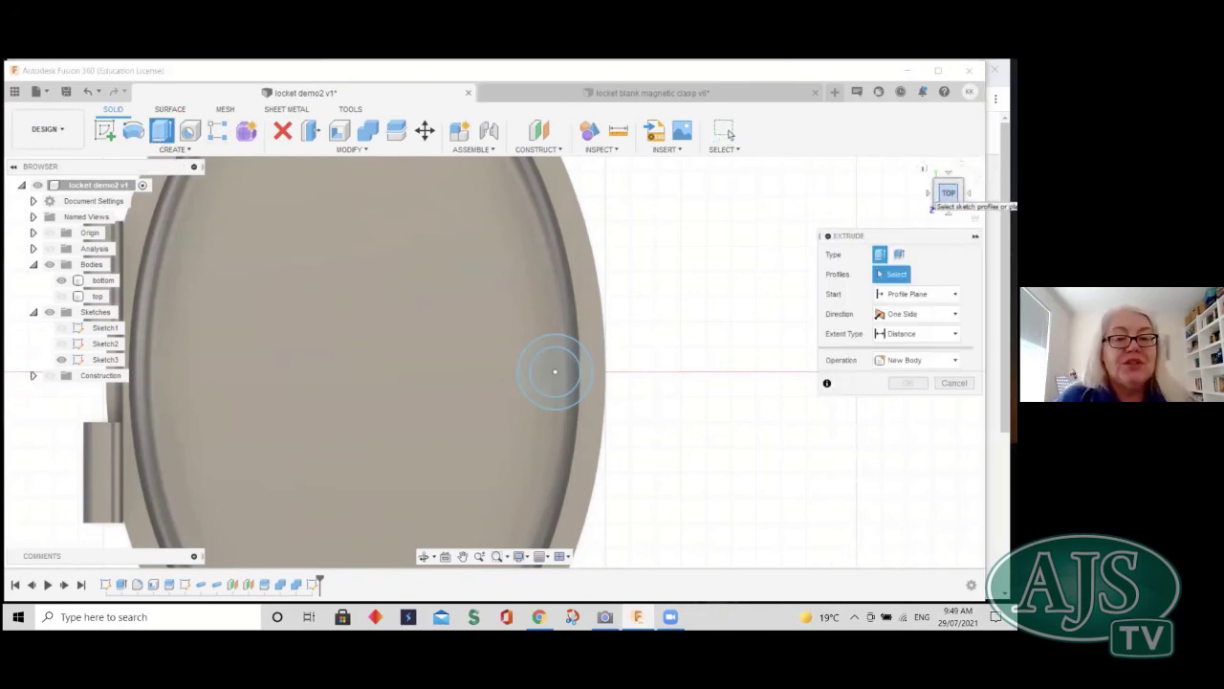
pyautogui.keyDown('shift'); pyautogui.moveTo(555, 373); pyautogui.dragTo(582, 370, button='middle'); pyautogui.keyUp('shift')
pyautogui.click(585, 372)
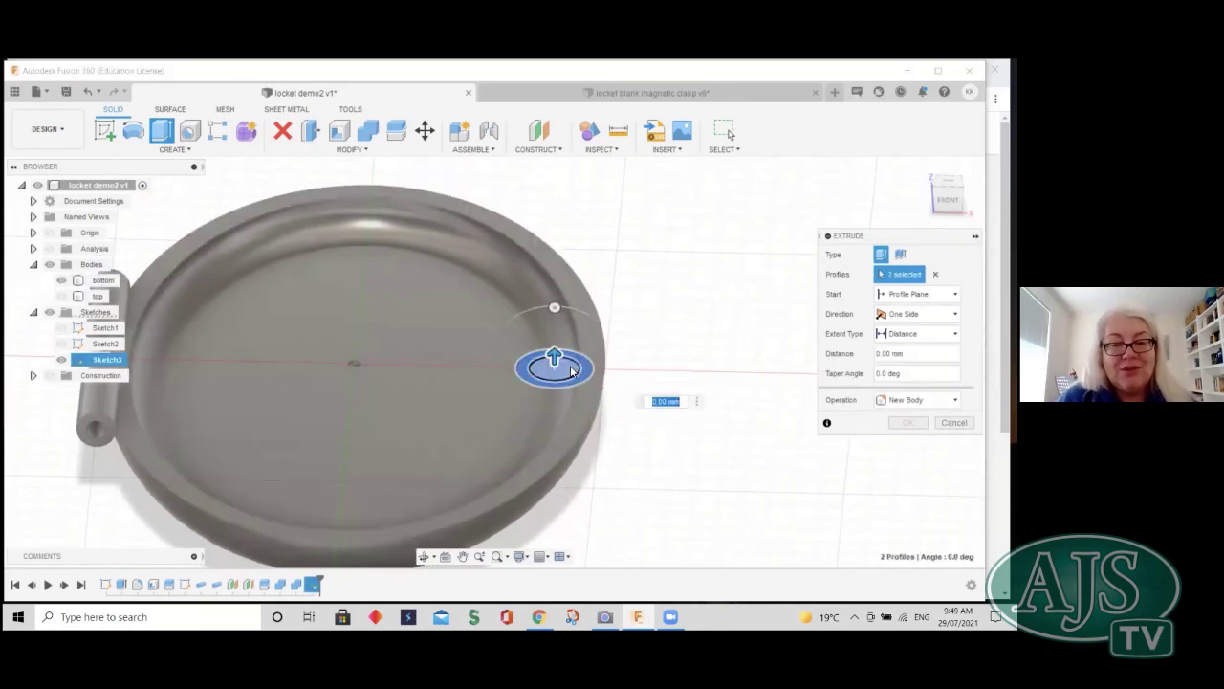
pyautogui.click(554, 368)
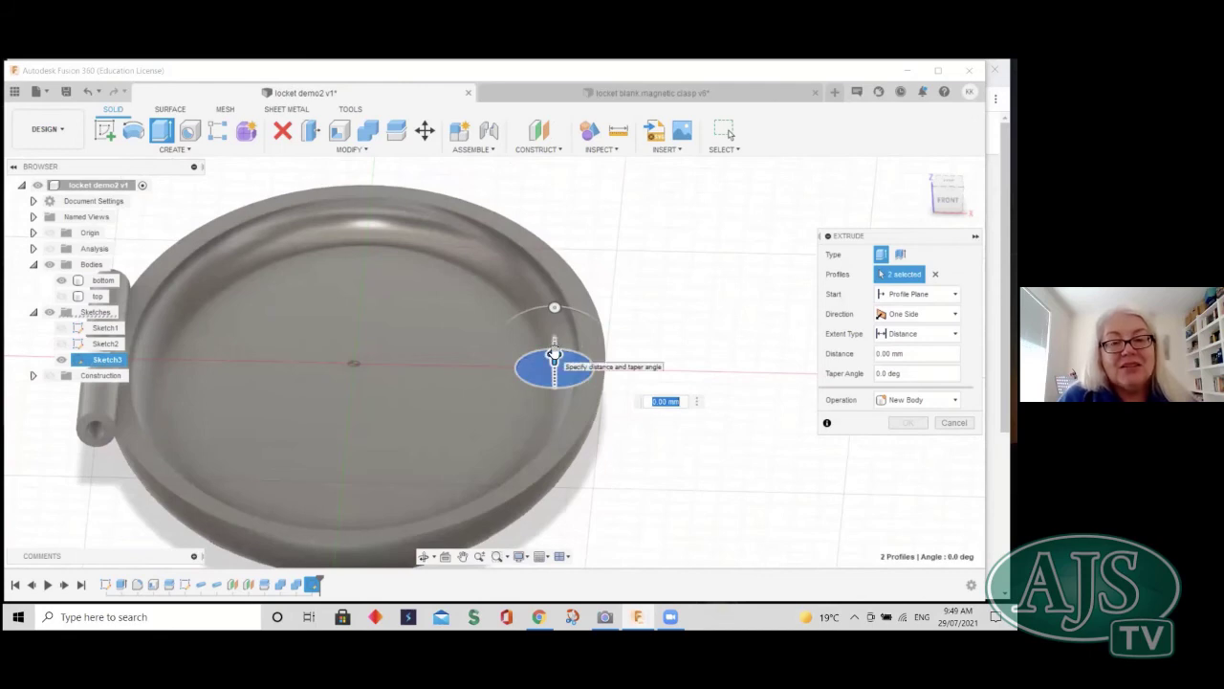
pyautogui.moveTo(555, 355); pyautogui.dragTo(555, 418)
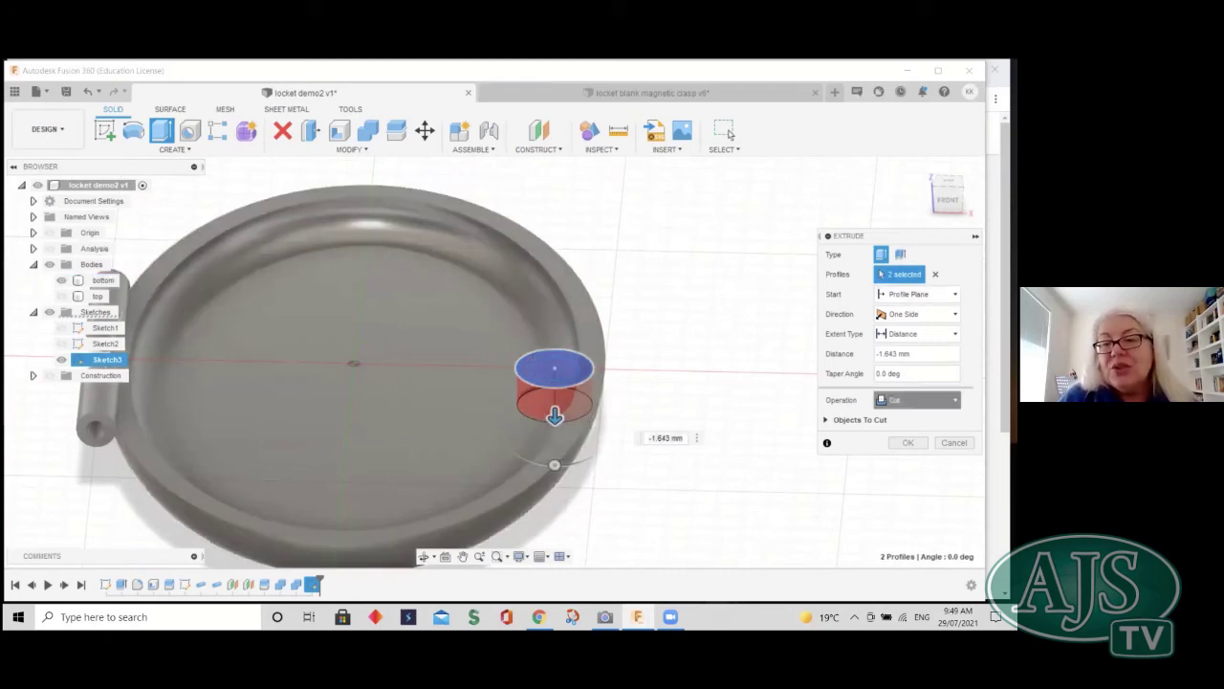
pyautogui.click(918, 400)
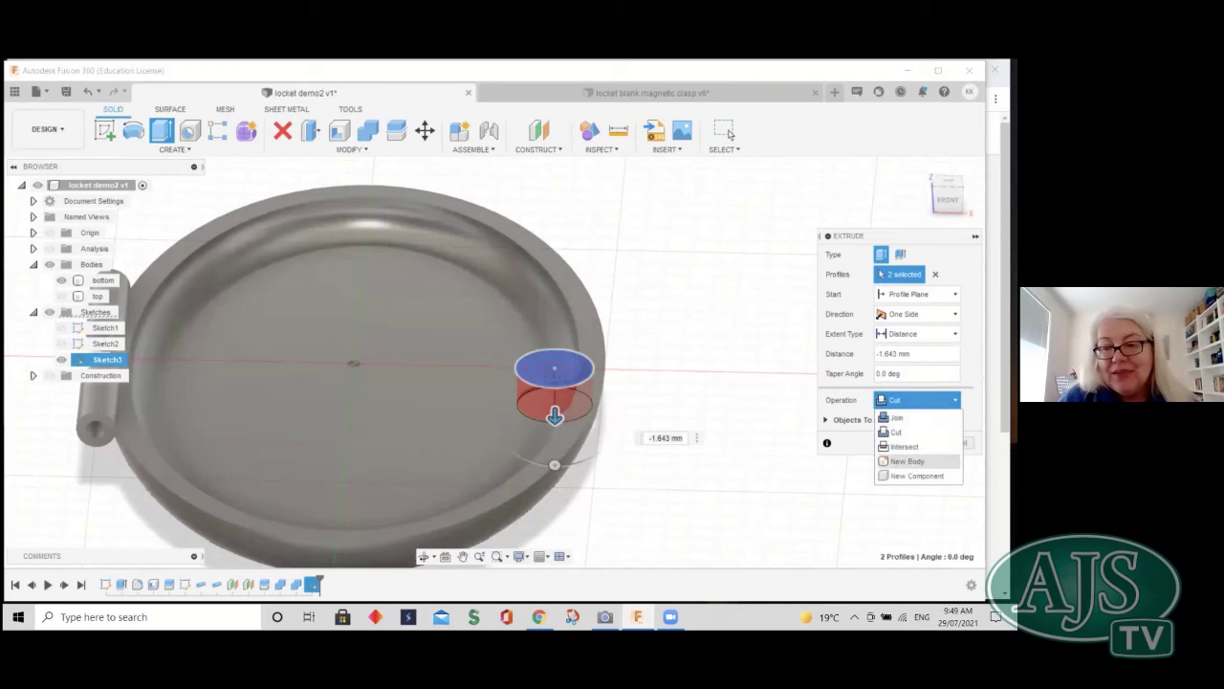
pyautogui.click(907, 461)
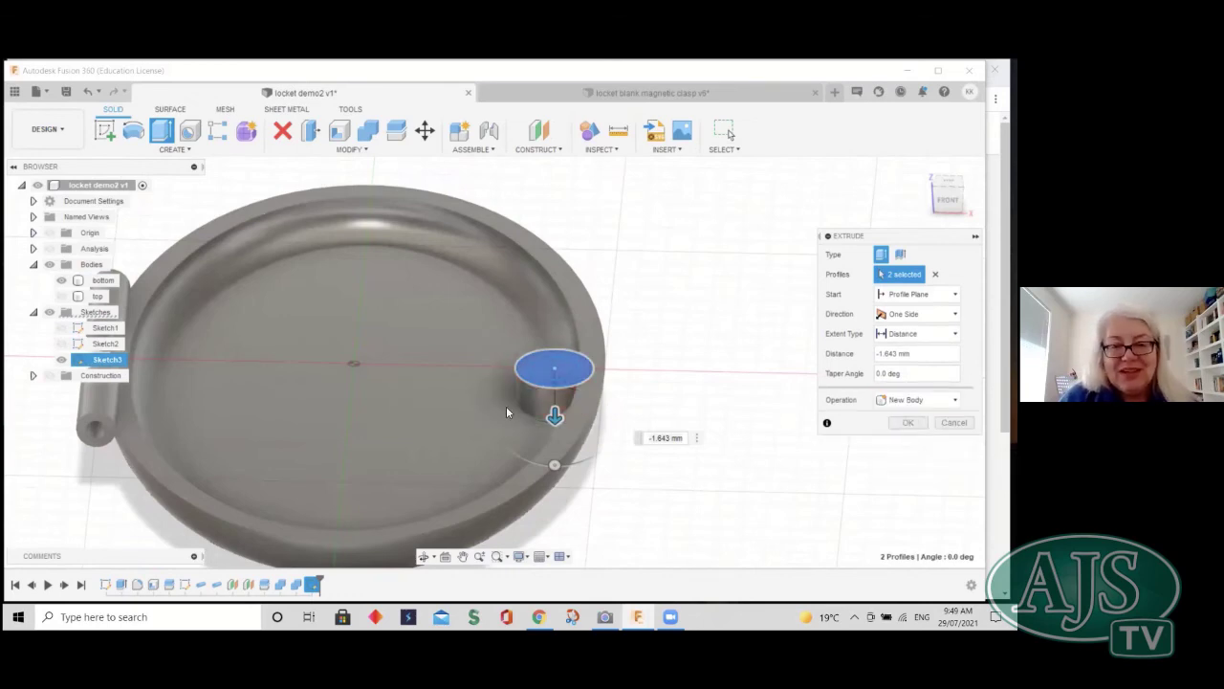
# - Show the section analysis, reduce the extrusion depth to about 1.51 mm to end within the locket's floor, and accept it
pyautogui.click(48, 249)
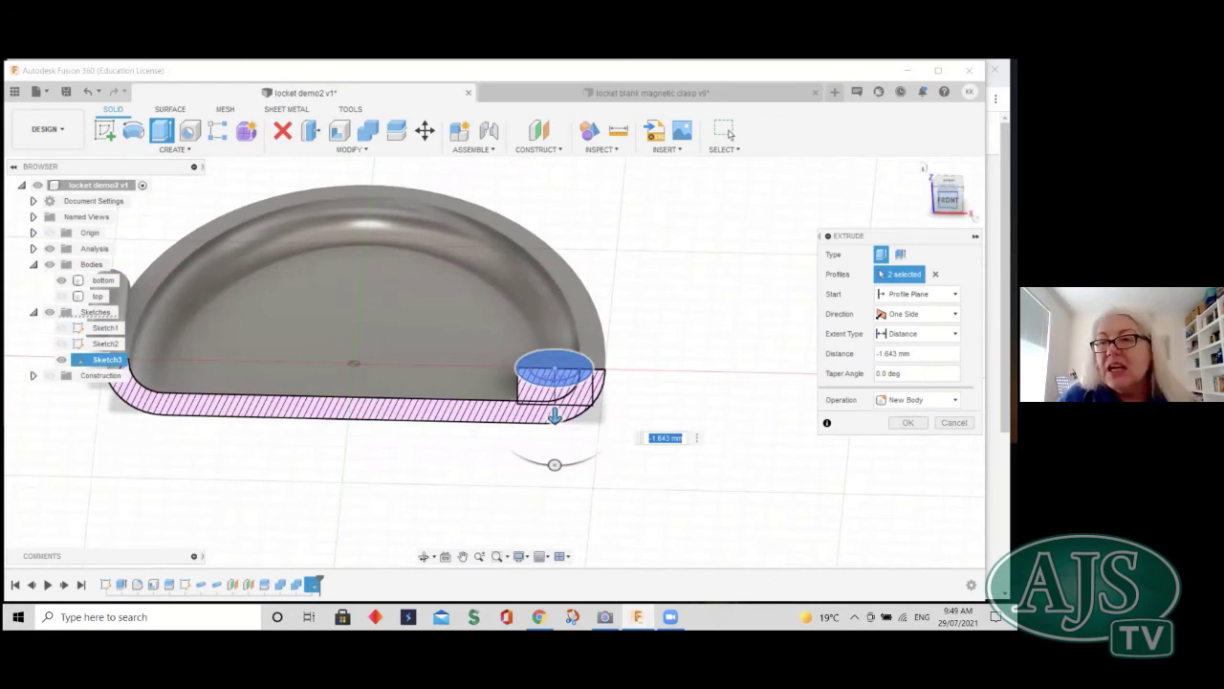
pyautogui.moveTo(948, 199); pyautogui.dragTo(948, 186)
pyautogui.moveTo(493, 383)
pyautogui.keyDown('shift'); pyautogui.mouseDown(button='middle')
pyautogui.moveTo(494, 402)
pyautogui.moveTo(657, 318)
pyautogui.moveTo(590, 413)
pyautogui.mouseUp(button='middle'); pyautogui.keyUp('shift')
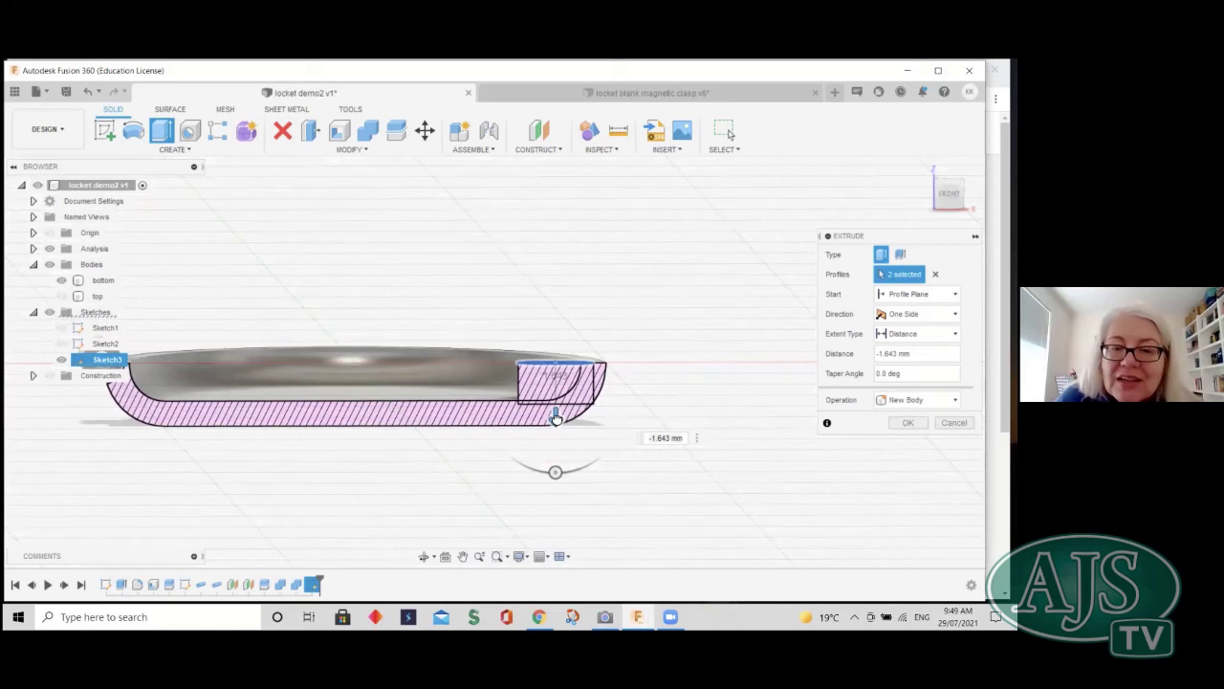
pyautogui.moveTo(556, 418); pyautogui.dragTo(557, 412)
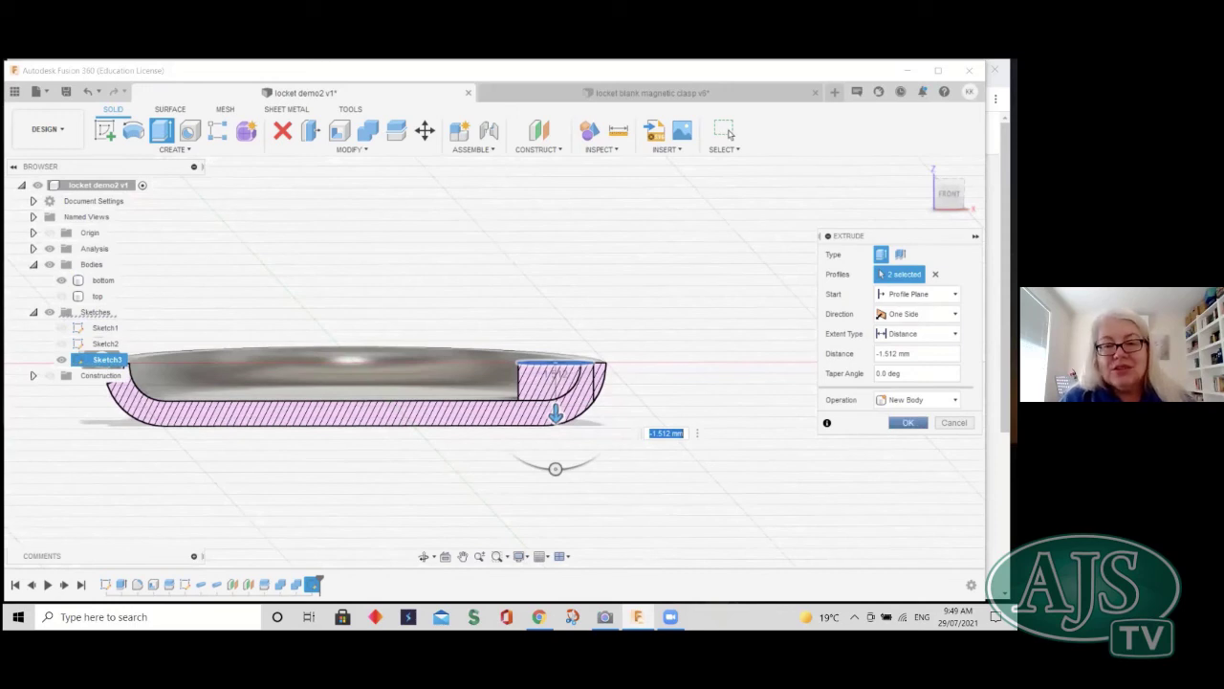
pyautogui.click(908, 422)
# - Hide the section analysis and show the circle sketch again, viewed from above
pyautogui.moveTo(949, 194); pyautogui.dragTo(949, 208)
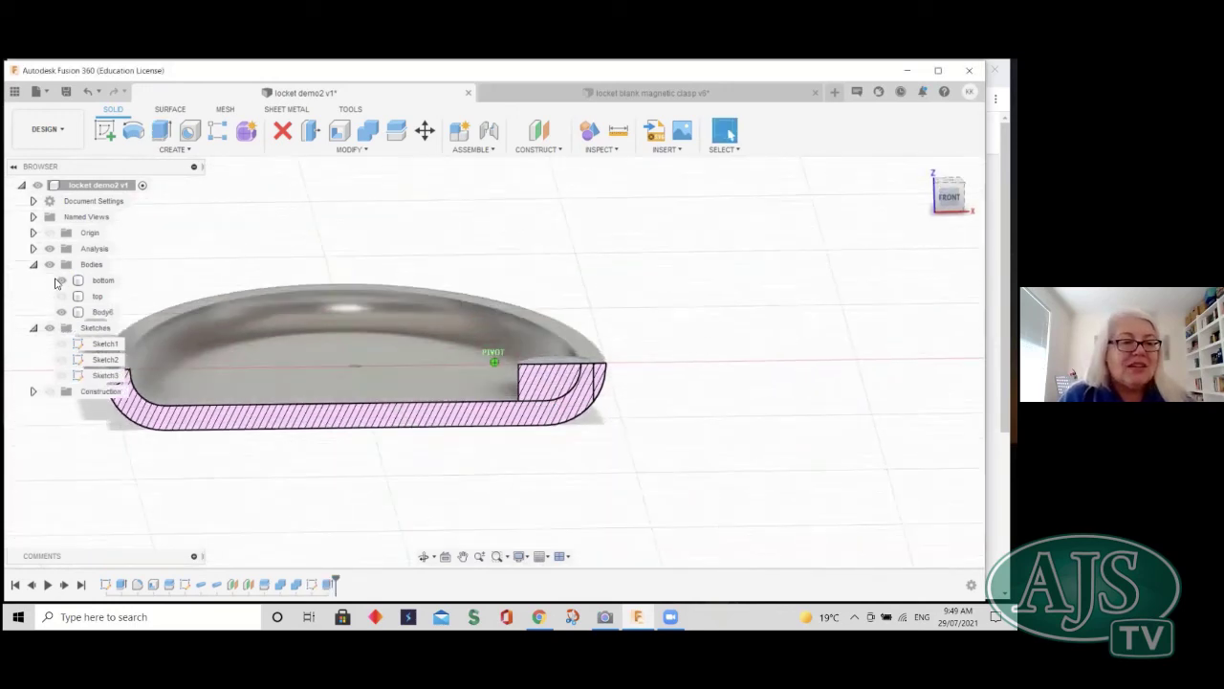
pyautogui.moveTo(49, 251)
pyautogui.keyDown('shift'); pyautogui.mouseDown(button='middle')
pyautogui.moveTo(26, 376)
pyautogui.moveTo(63, 380)
pyautogui.mouseUp(button='middle'); pyautogui.keyUp('shift')
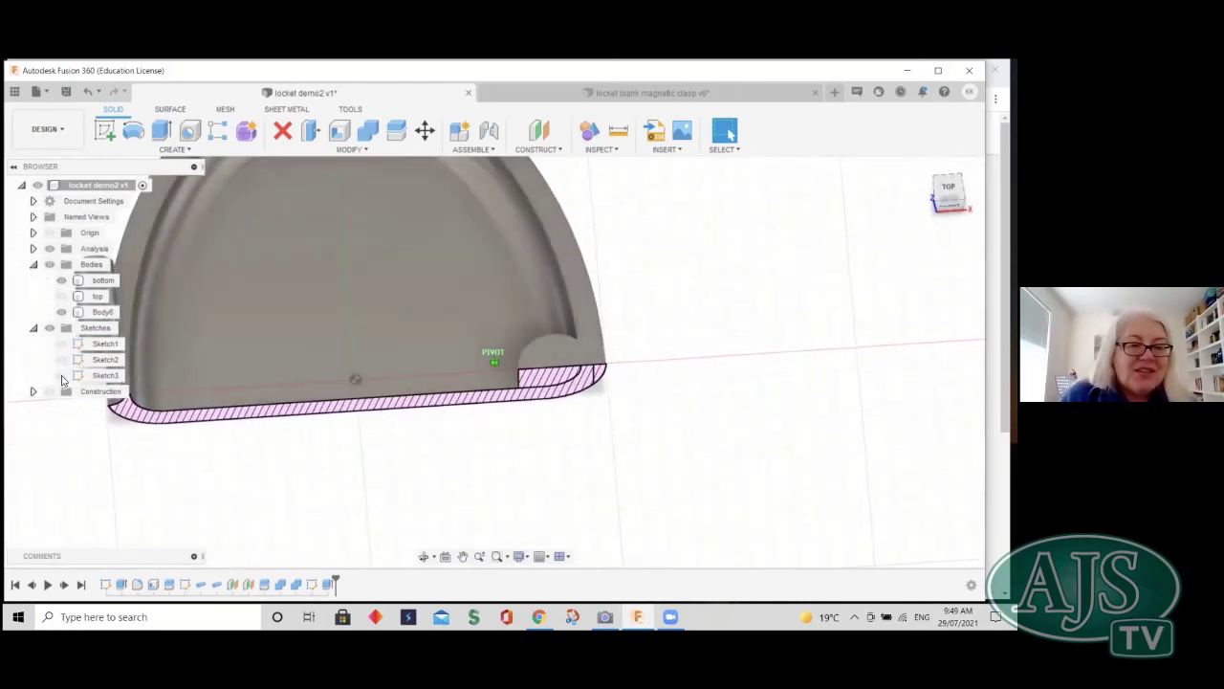
pyautogui.keyDown('shift'); pyautogui.moveTo(488, 392); pyautogui.dragTo(557, 380, button='middle'); pyautogui.keyUp('shift')
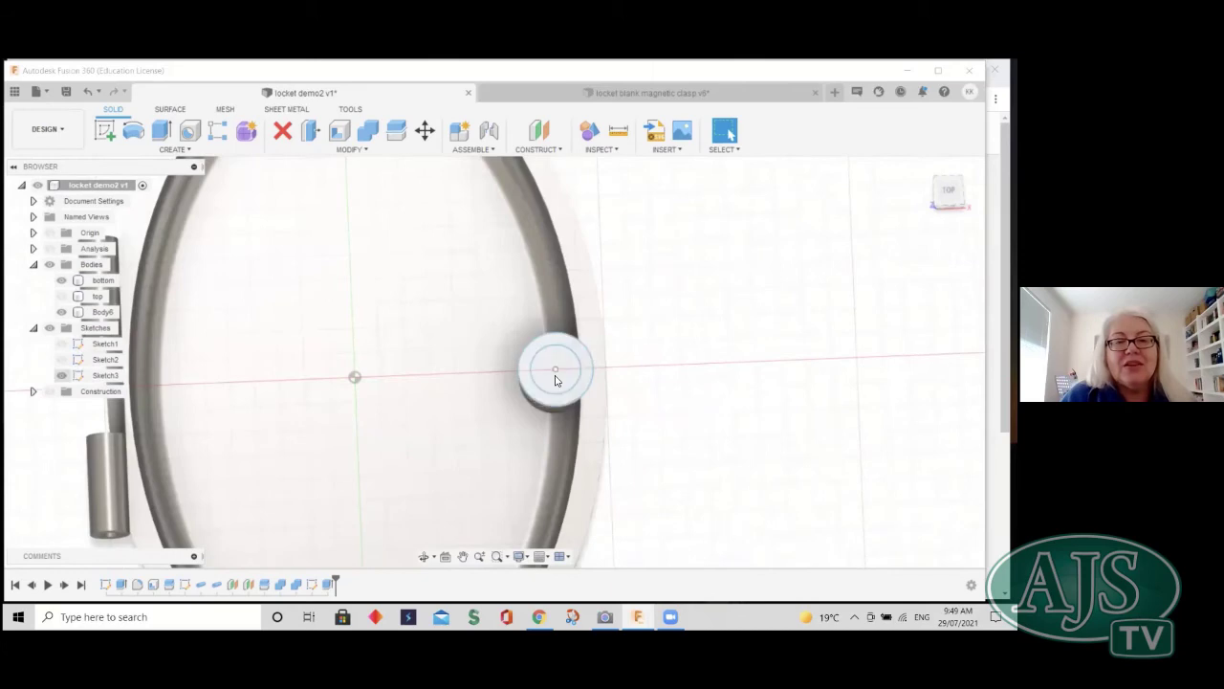
# - Extrude the inner 2 mm circle downward as a cut with a distance of -1.0 mm to hollow out the cylinder
pyautogui.click(558, 375)
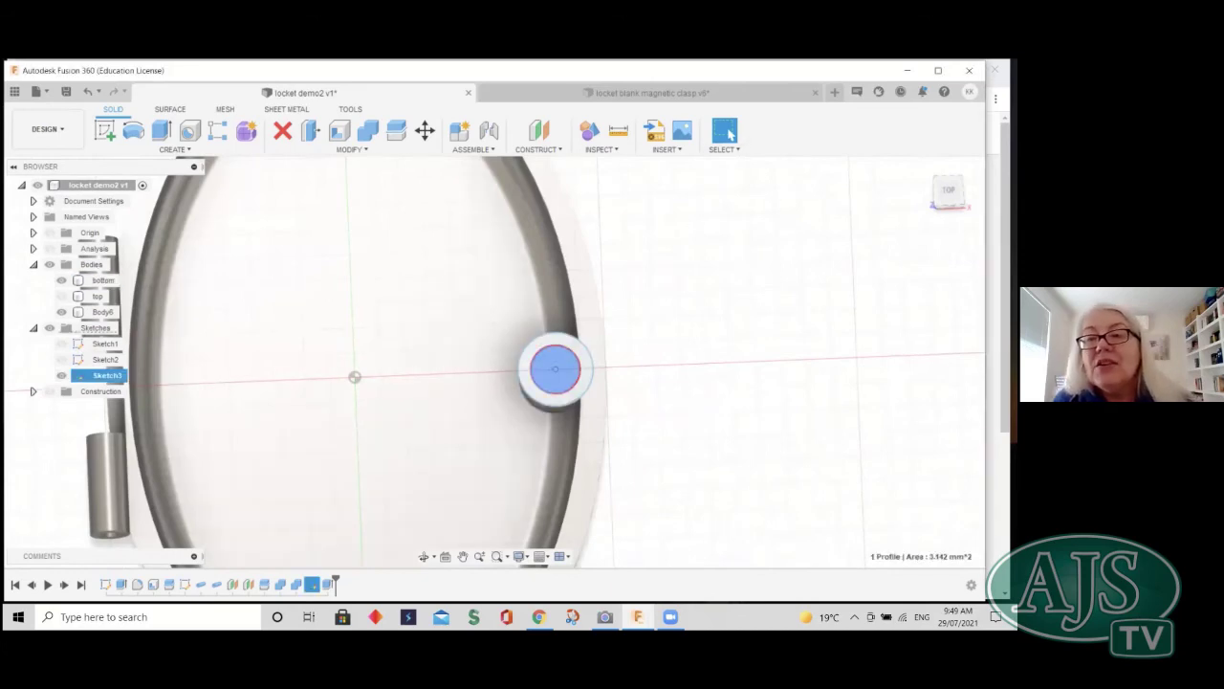
pyautogui.keyDown('shift'); pyautogui.moveTo(494, 362); pyautogui.dragTo(487, 260, button='middle'); pyautogui.keyUp('shift')
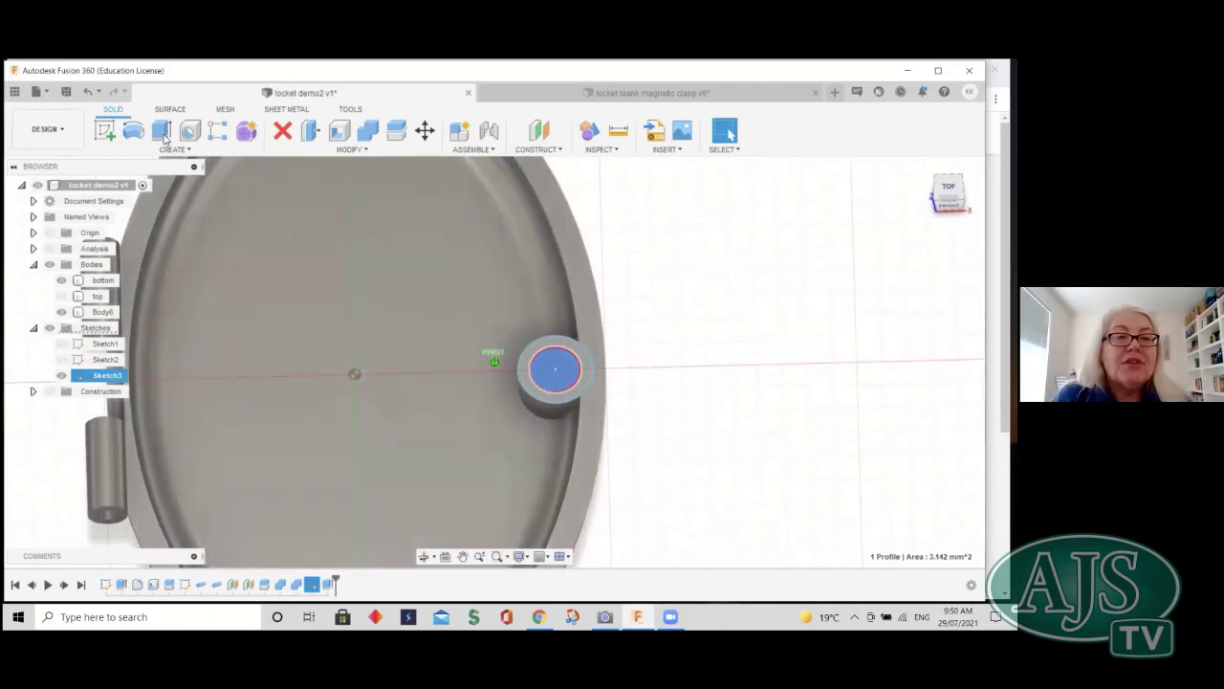
pyautogui.click(162, 132)
pyautogui.keyDown('shift'); pyautogui.moveTo(556, 342); pyautogui.dragTo(547, 357, button='middle'); pyautogui.keyUp('shift')
pyautogui.press('e')
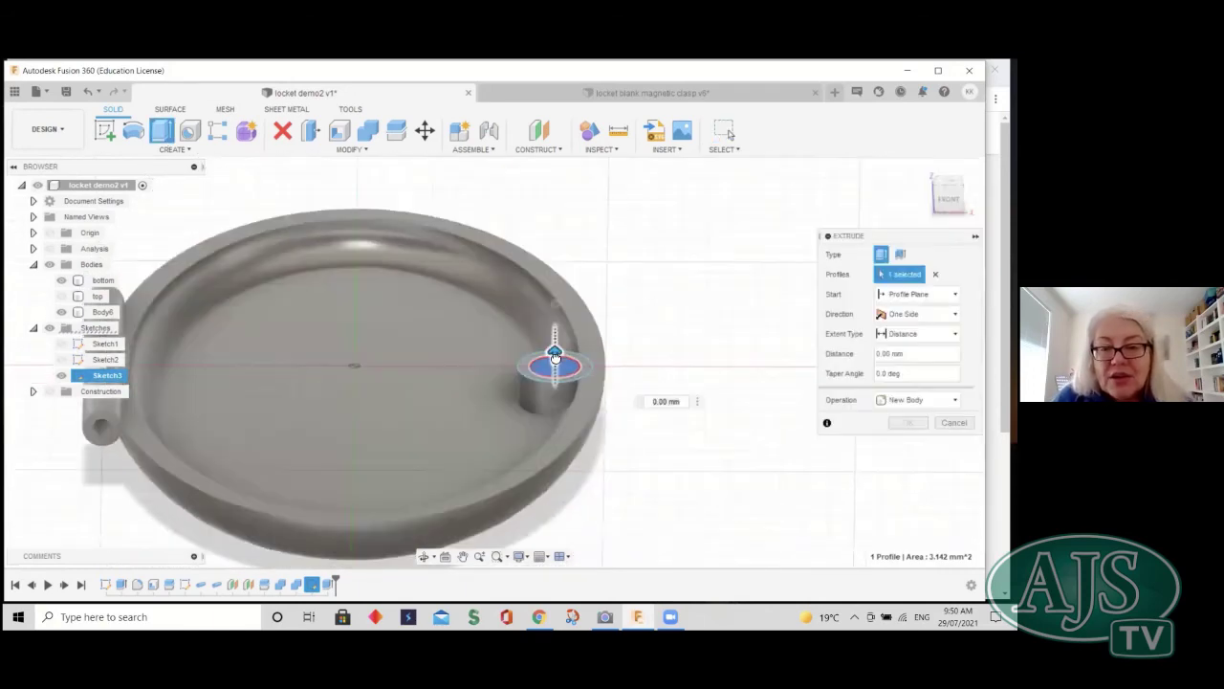
pyautogui.moveTo(547, 357); pyautogui.dragTo(558, 371)
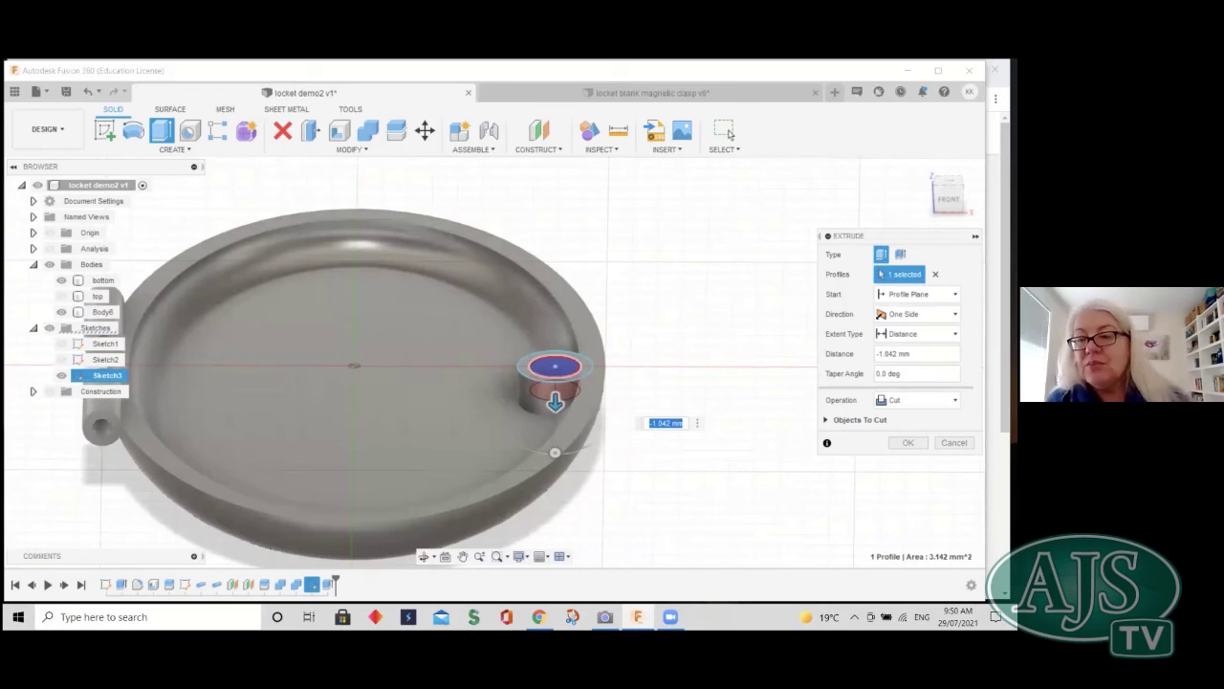
pyautogui.click(892, 353)
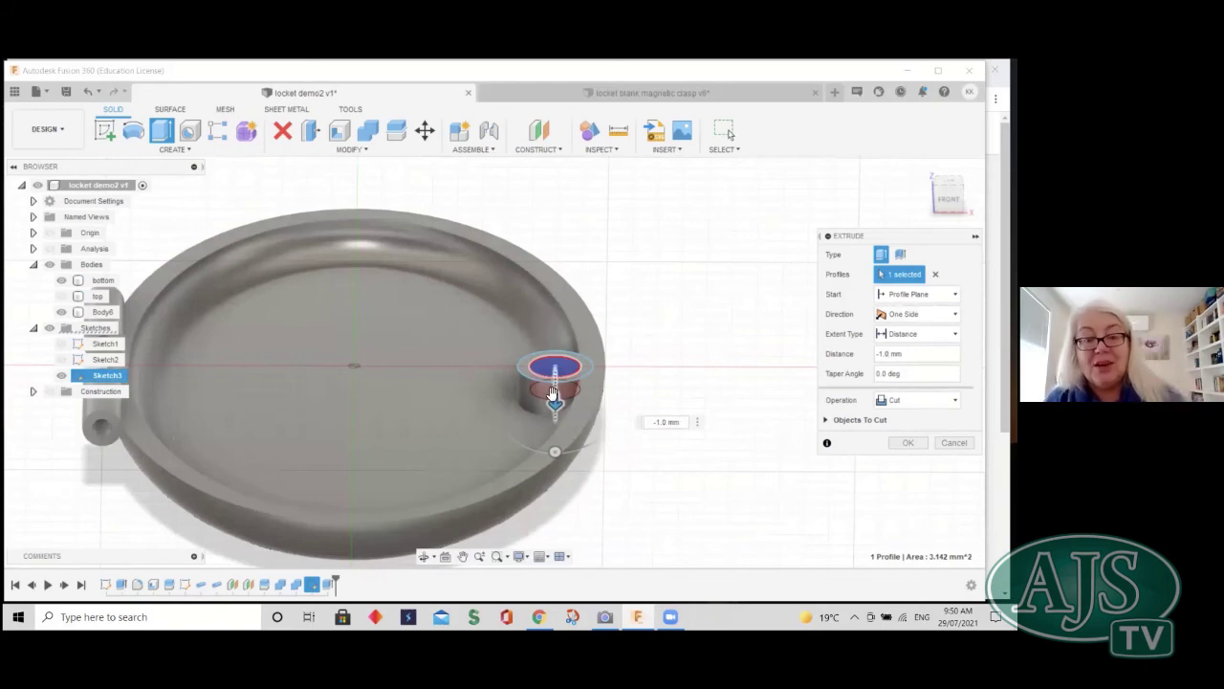
pyautogui.press('Return')
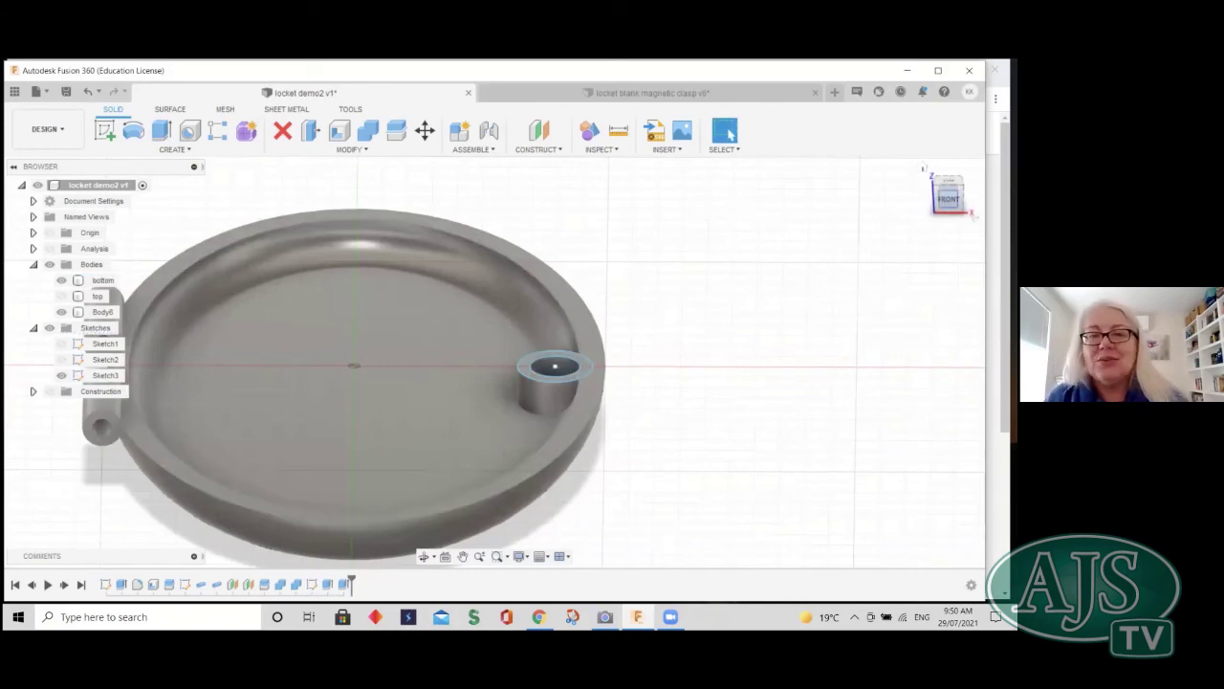
# - Show the top body and the section analysis, inspect the magnet pocket inside the closed locket, and hide the sketches
pyautogui.click(947, 180)
pyautogui.keyDown('shift'); pyautogui.moveTo(495, 362); pyautogui.dragTo(494, 254, button='middle'); pyautogui.keyUp('shift')
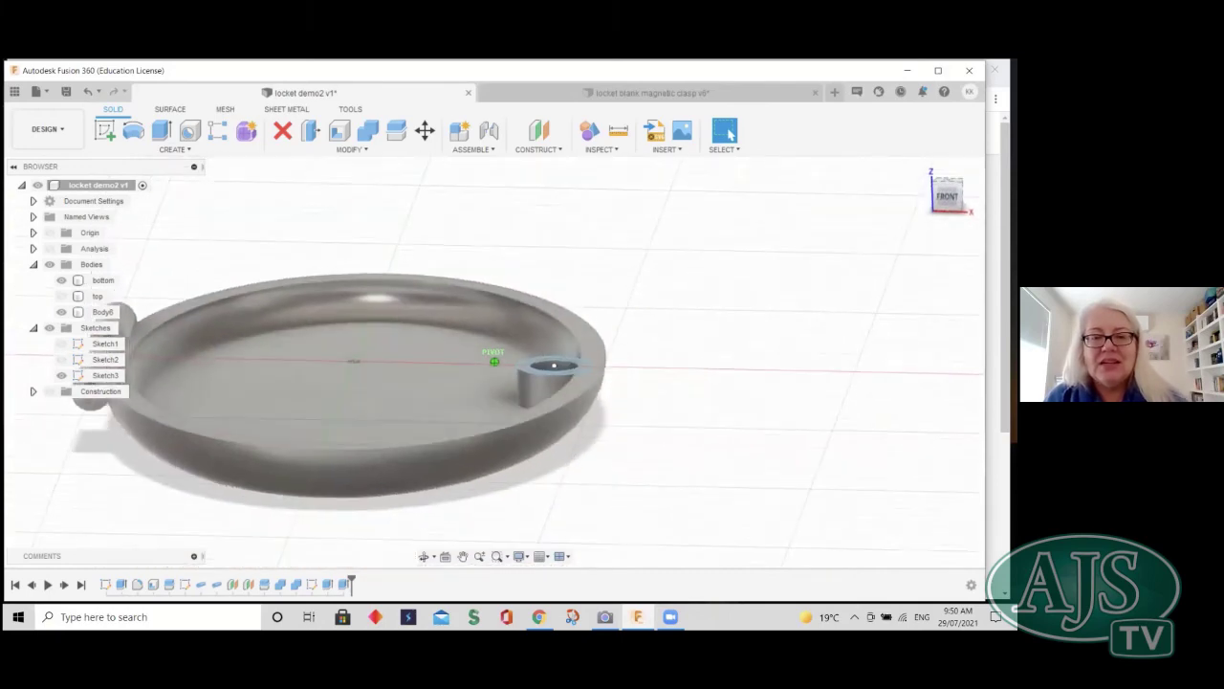
pyautogui.moveTo(505, 364)
pyautogui.keyDown('shift'); pyautogui.mouseDown(button='middle')
pyautogui.moveTo(502, 393)
pyautogui.moveTo(541, 378)
pyautogui.mouseUp(button='middle'); pyautogui.keyUp('shift')
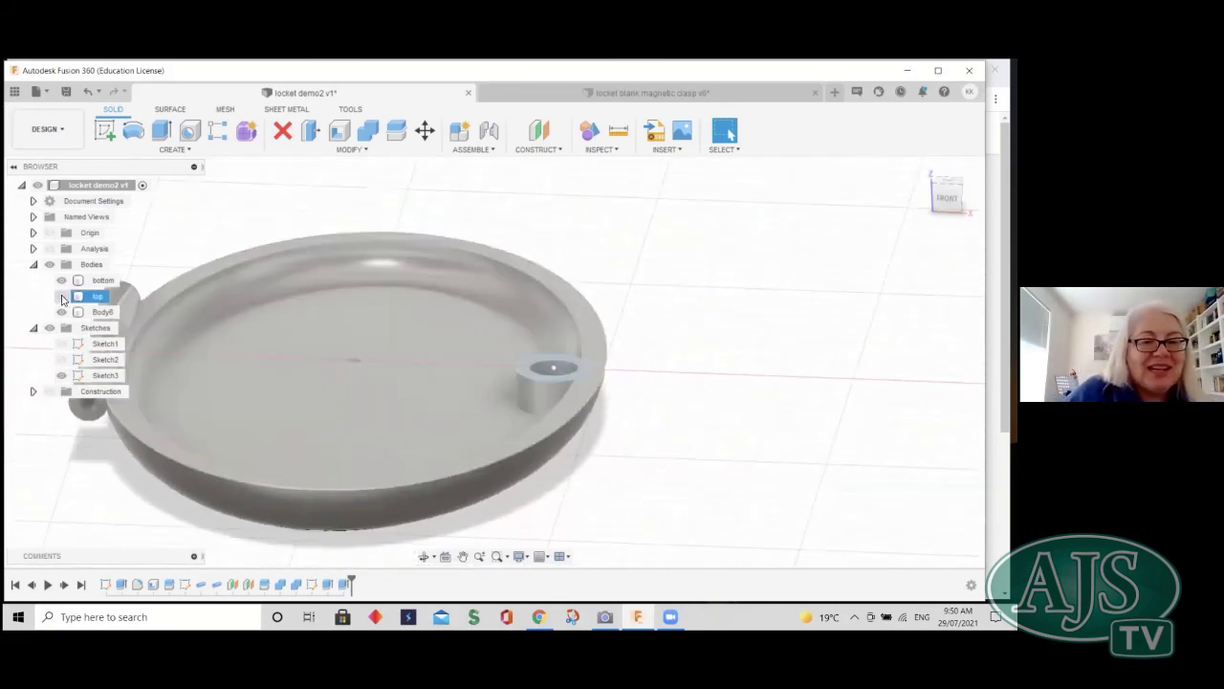
pyautogui.click(61, 296)
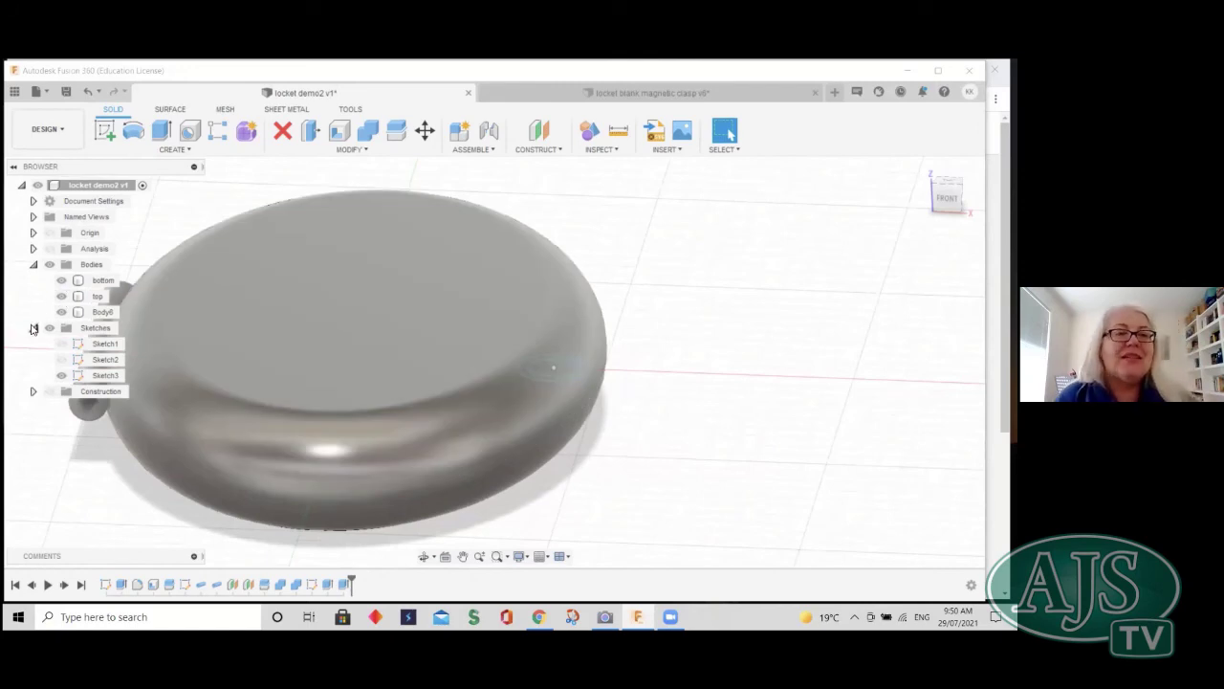
pyautogui.click(49, 247)
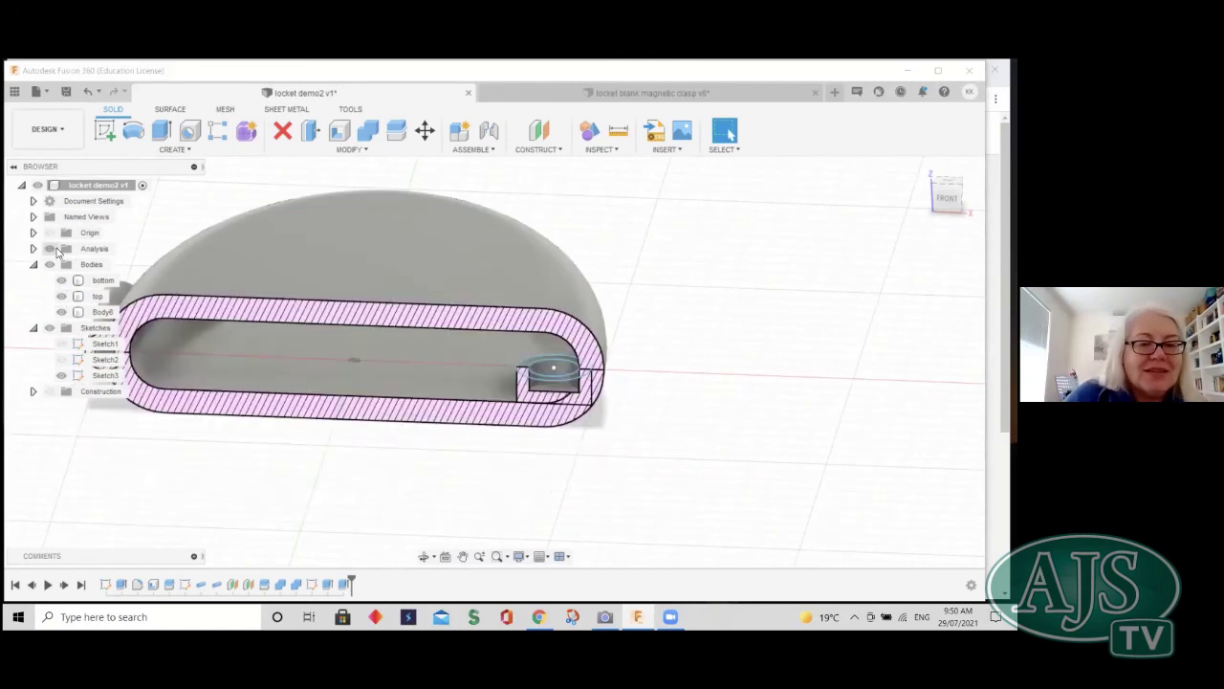
pyautogui.keyDown('shift'); pyautogui.moveTo(493, 361); pyautogui.dragTo(496, 375, button='middle'); pyautogui.keyUp('shift')
pyautogui.keyDown('shift'); pyautogui.moveTo(595, 396); pyautogui.dragTo(521, 382, button='middle'); pyautogui.keyUp('shift')
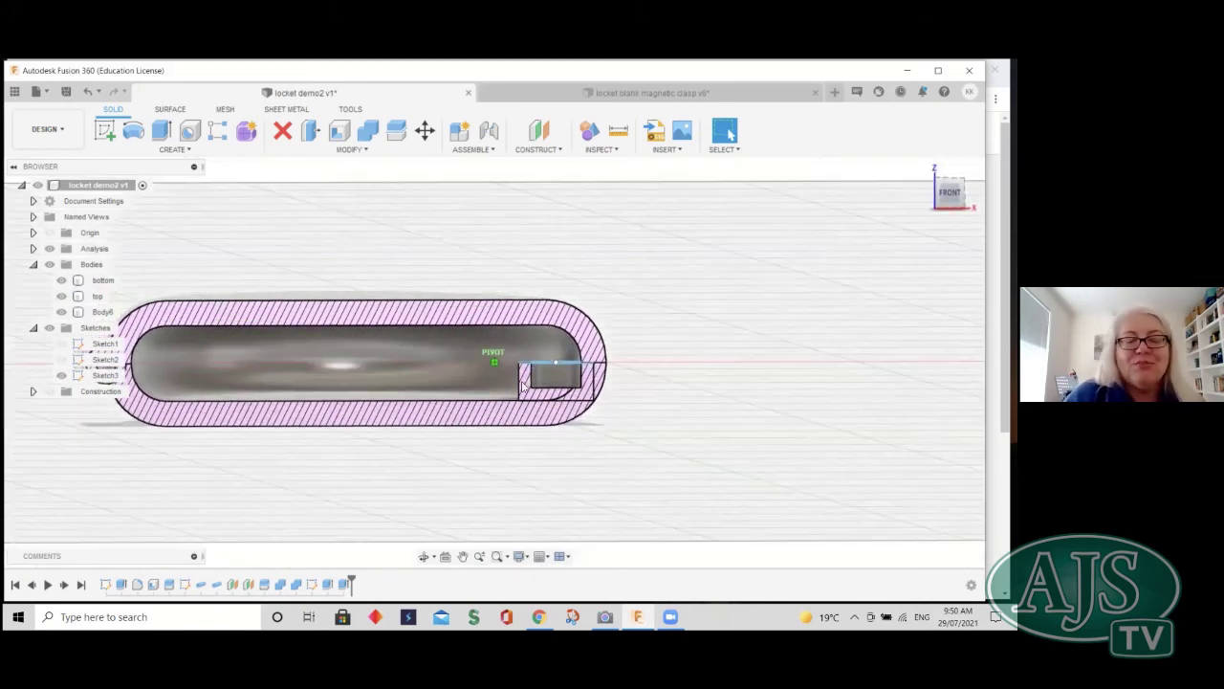
pyautogui.moveTo(12, 381)
pyautogui.keyDown('shift'); pyautogui.mouseDown(button='middle')
pyautogui.moveTo(60, 355)
pyautogui.moveTo(34, 353)
pyautogui.moveTo(43, 402)
pyautogui.moveTo(38, 350)
pyautogui.mouseUp(button='middle'); pyautogui.keyUp('shift')
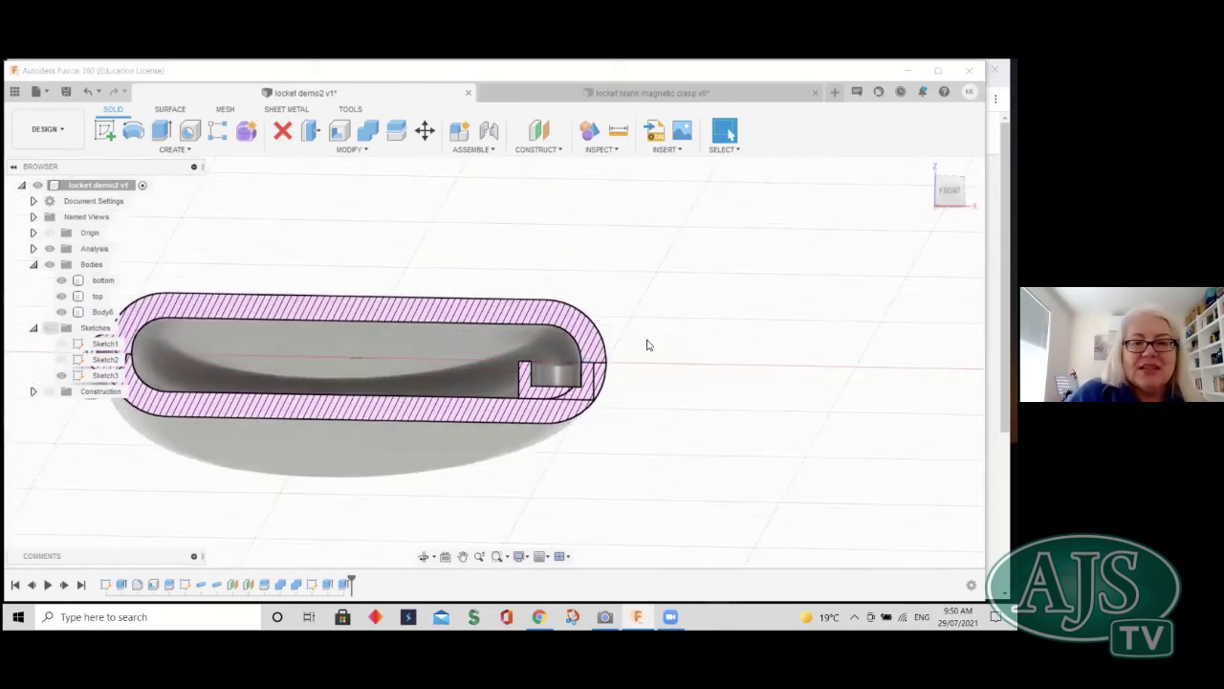
pyautogui.click(537, 370)
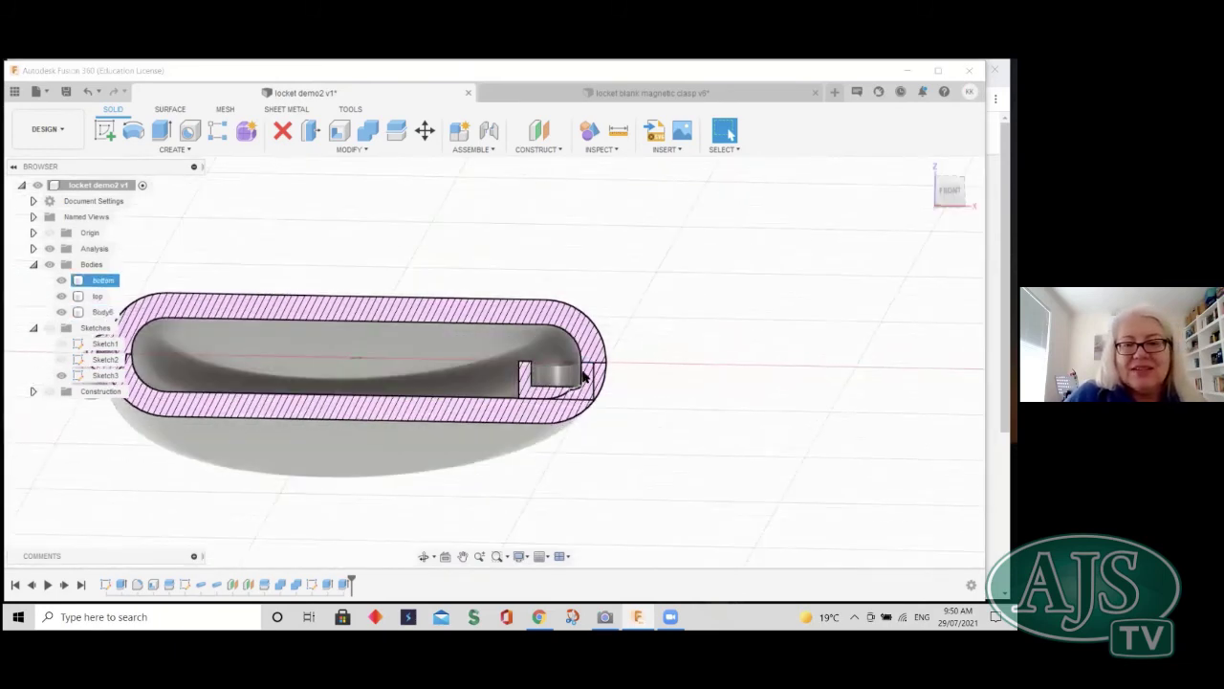
pyautogui.click(581, 354)
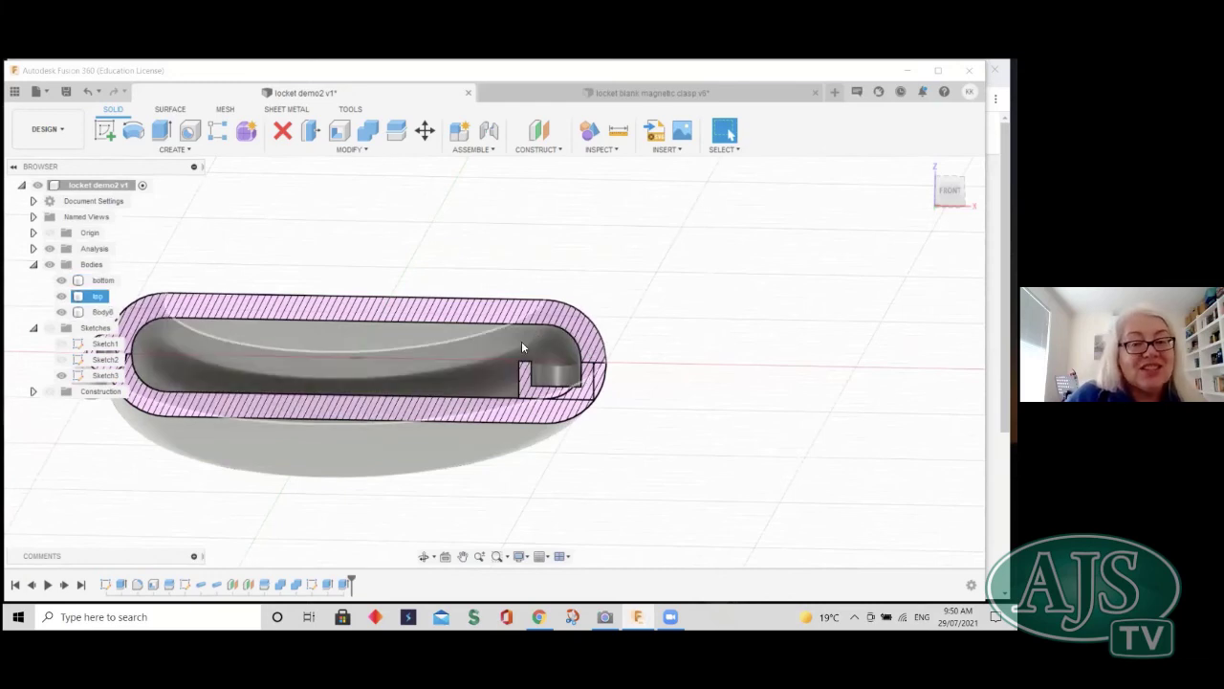
pyautogui.click(665, 296)
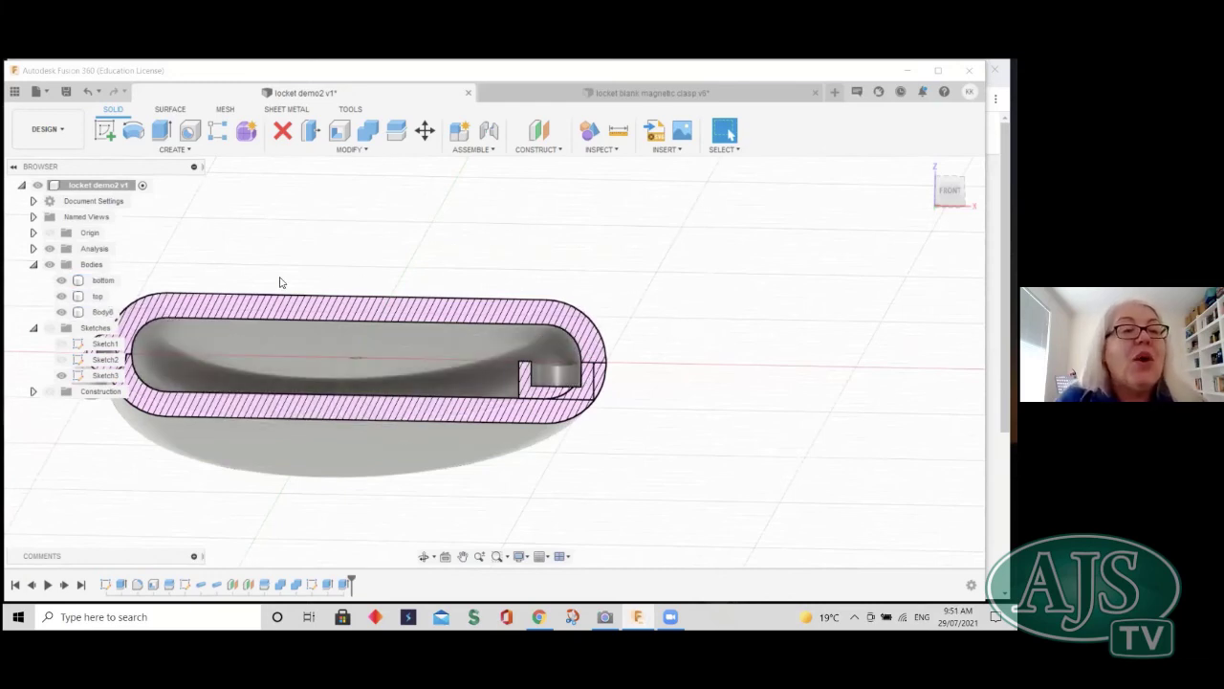
# - Set up a Mirror of type Bodies for the magnet-pocket cylinder, using the horizontal origin plane between the locket halves as mirror plane
pyautogui.click(174, 150)
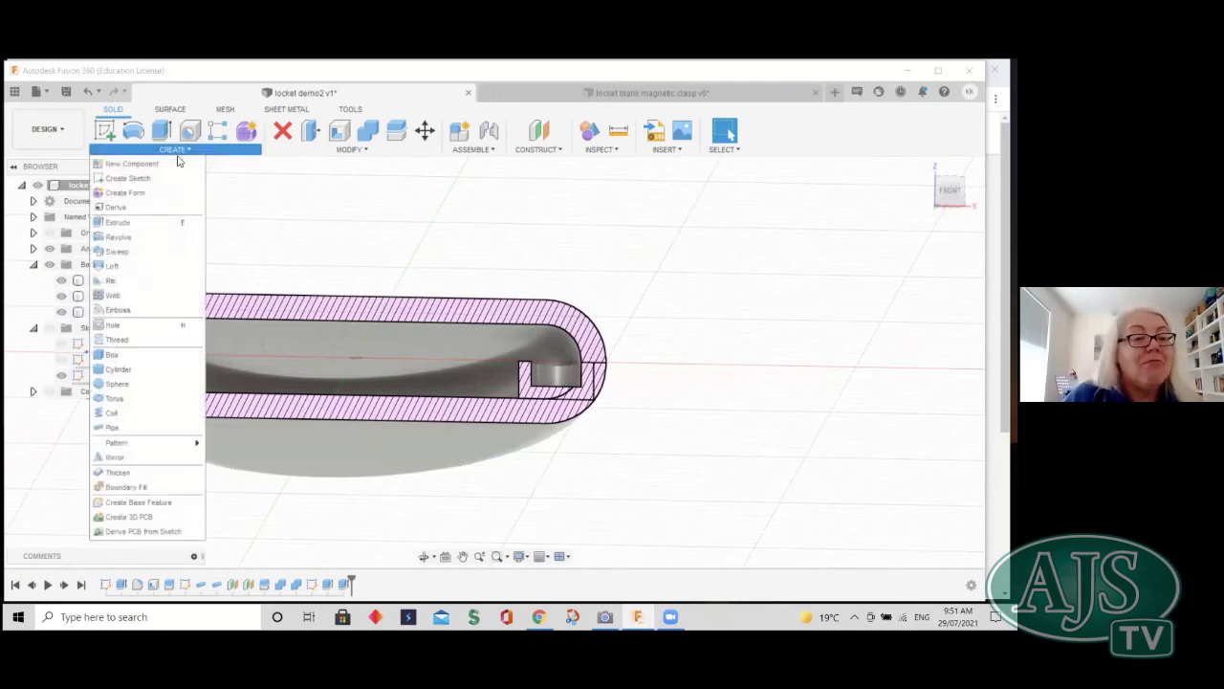
pyautogui.click(117, 459)
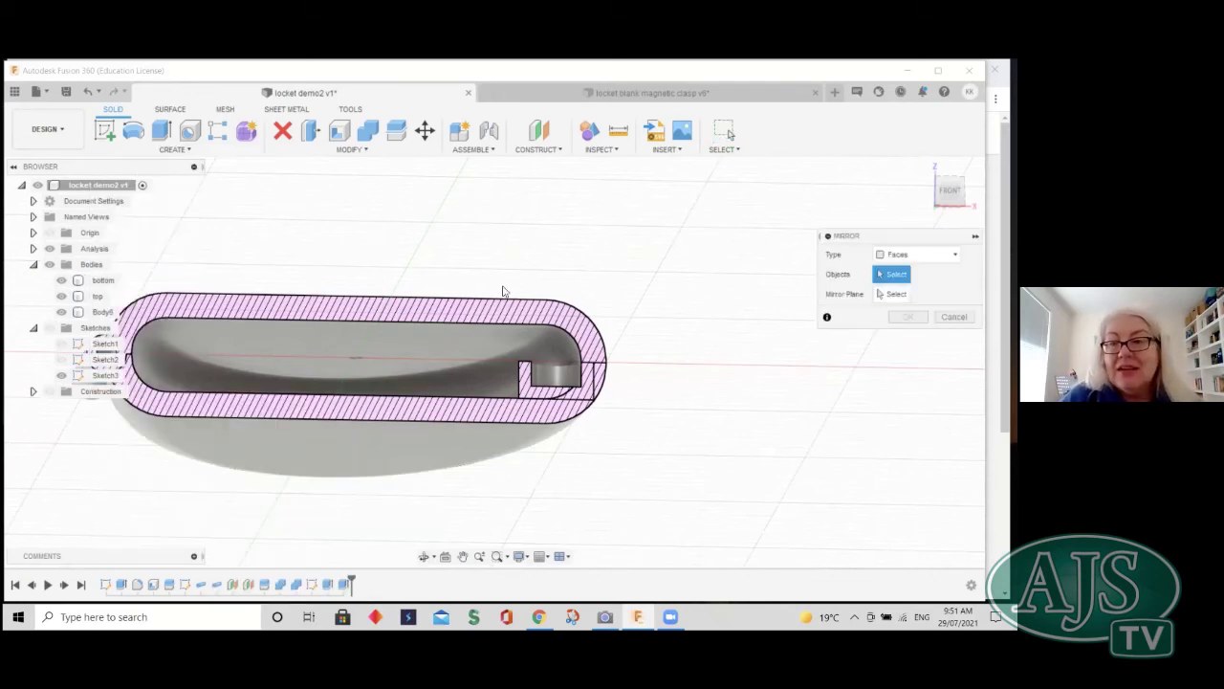
pyautogui.click(916, 254)
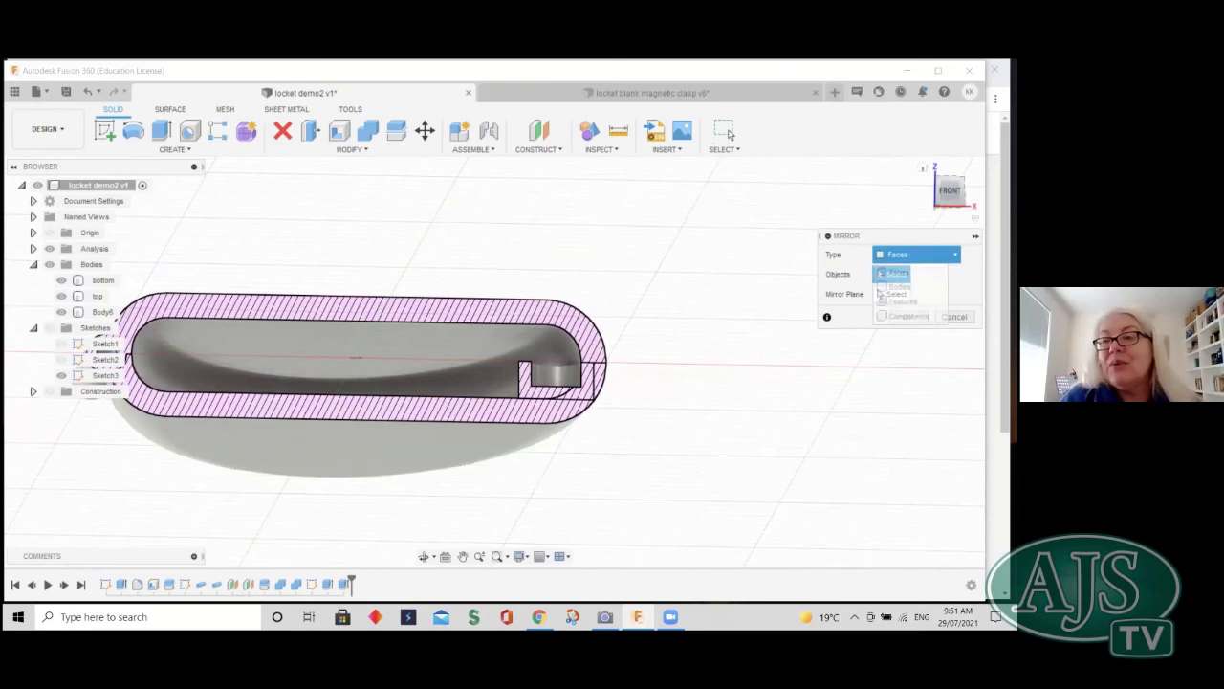
pyautogui.click(899, 286)
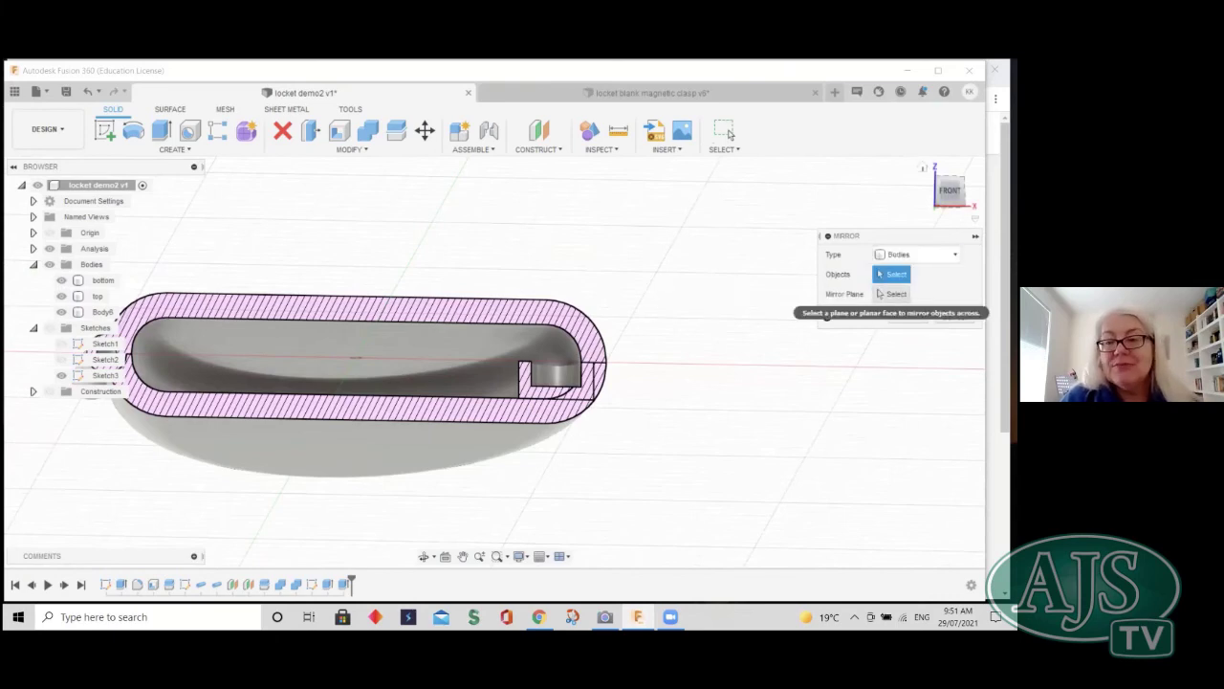
pyautogui.click(581, 397)
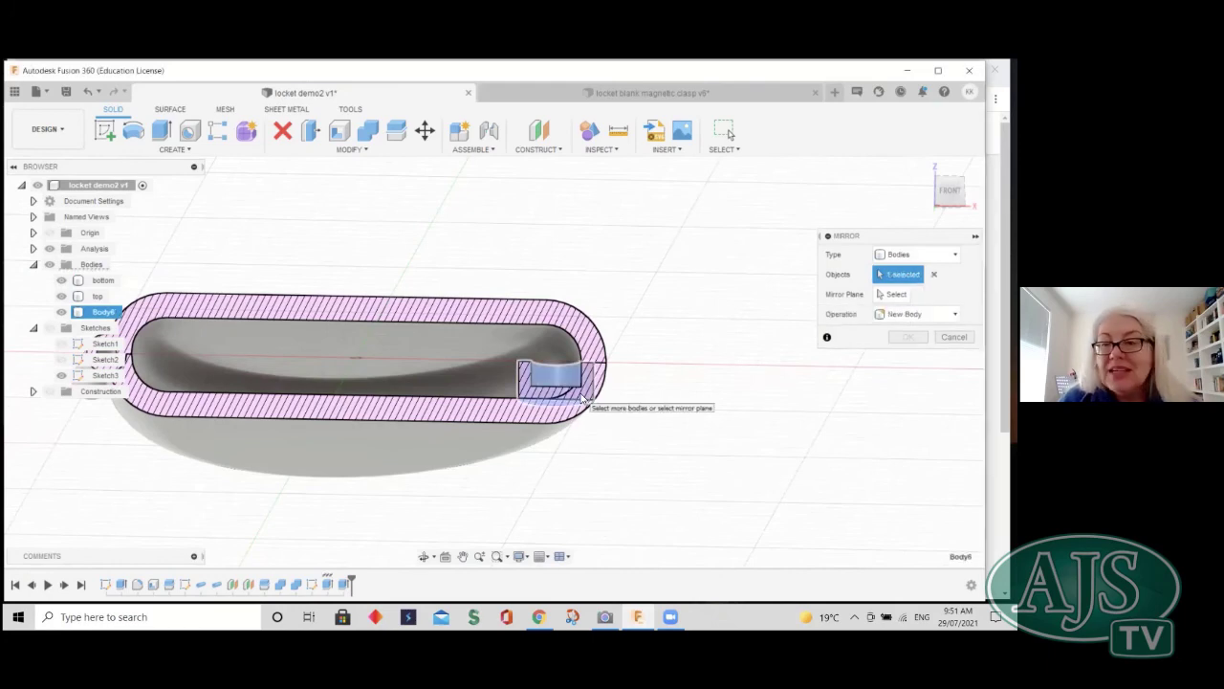
pyautogui.click(891, 294)
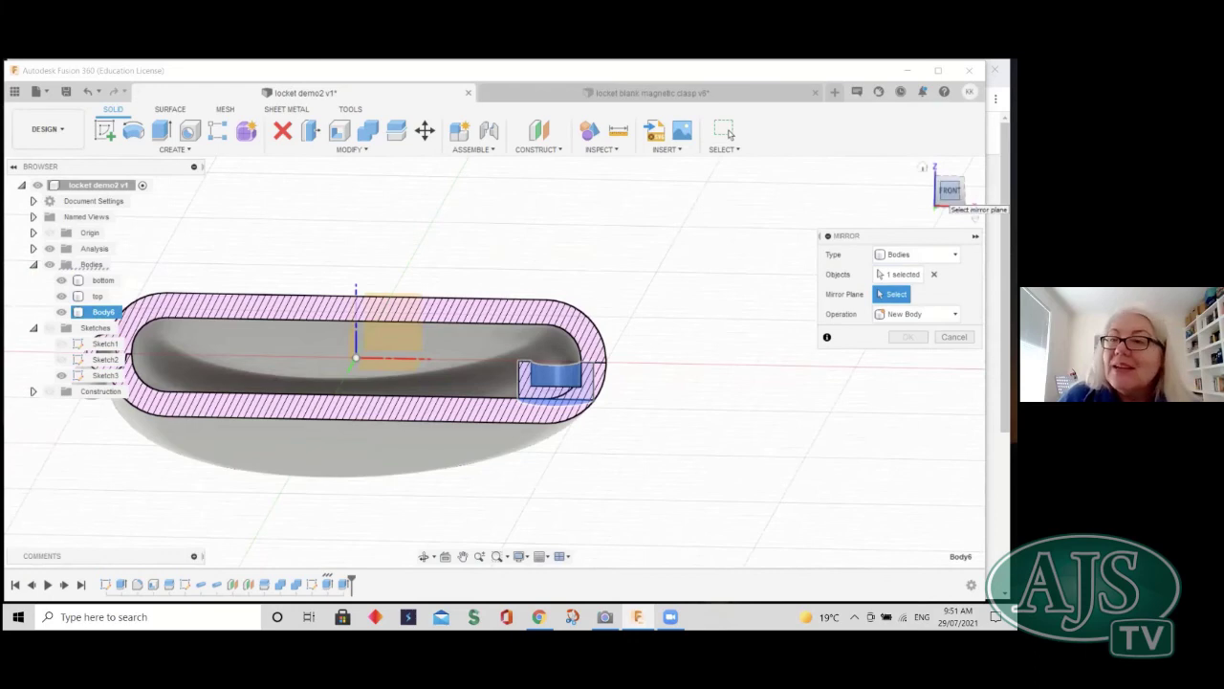
pyautogui.keyDown('shift'); pyautogui.moveTo(945, 198); pyautogui.dragTo(945, 207, button='middle'); pyautogui.keyUp('shift')
pyautogui.keyDown('shift'); pyautogui.moveTo(493, 361); pyautogui.dragTo(403, 370, button='middle'); pyautogui.keyUp('shift')
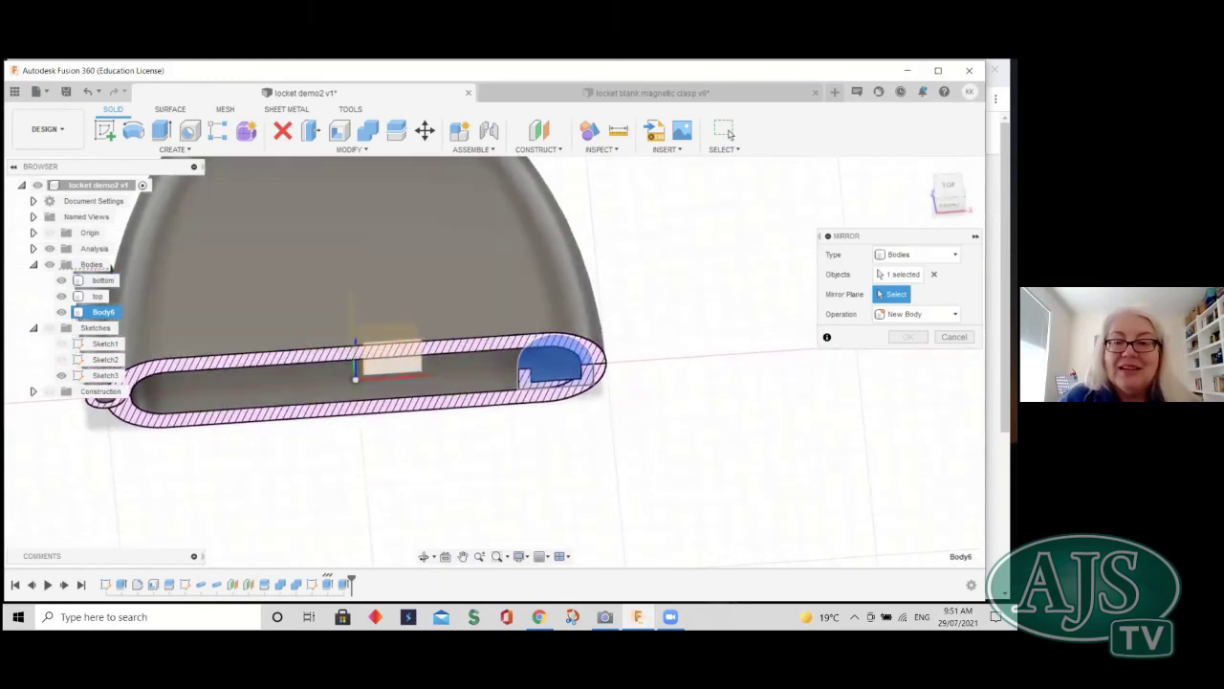
pyautogui.click(402, 369)
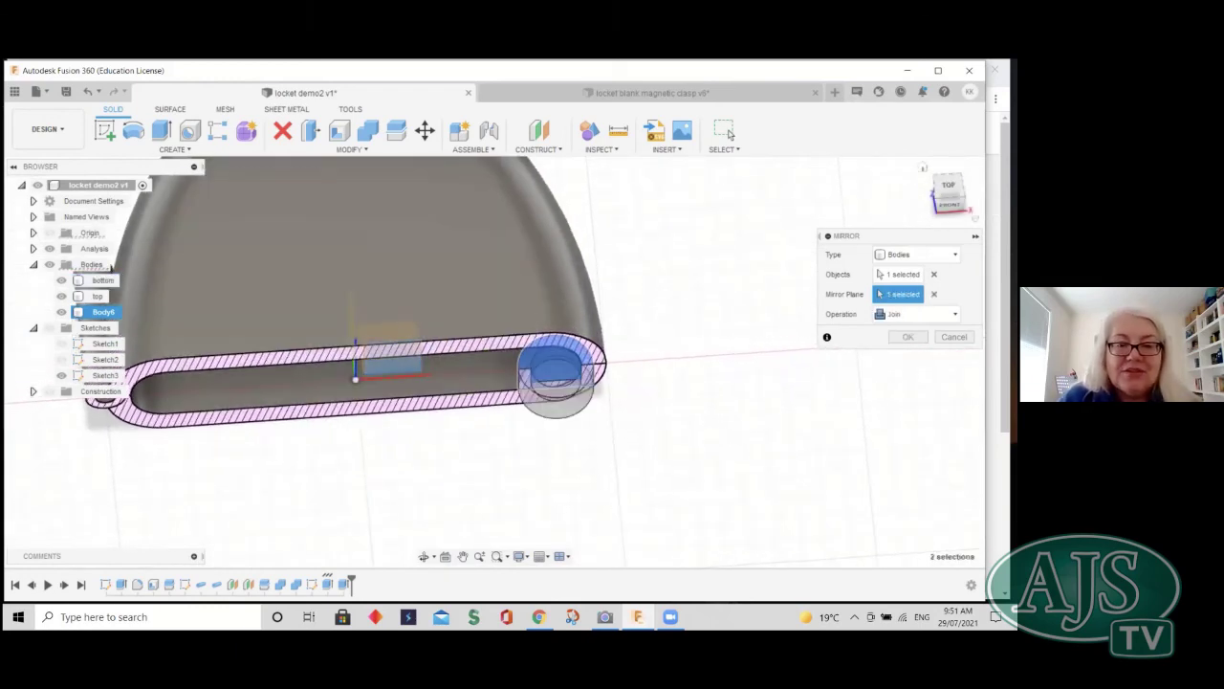
# - Set the mirror operation to New Body and create the mirrored magnet pocket in the top half
pyautogui.moveTo(494, 361)
pyautogui.keyDown('shift'); pyautogui.mouseDown(button='middle')
pyautogui.moveTo(471, 326)
pyautogui.moveTo(442, 336)
pyautogui.moveTo(440, 352)
pyautogui.moveTo(449, 321)
pyautogui.mouseUp(button='middle'); pyautogui.keyUp('shift')
pyautogui.click(426, 333)
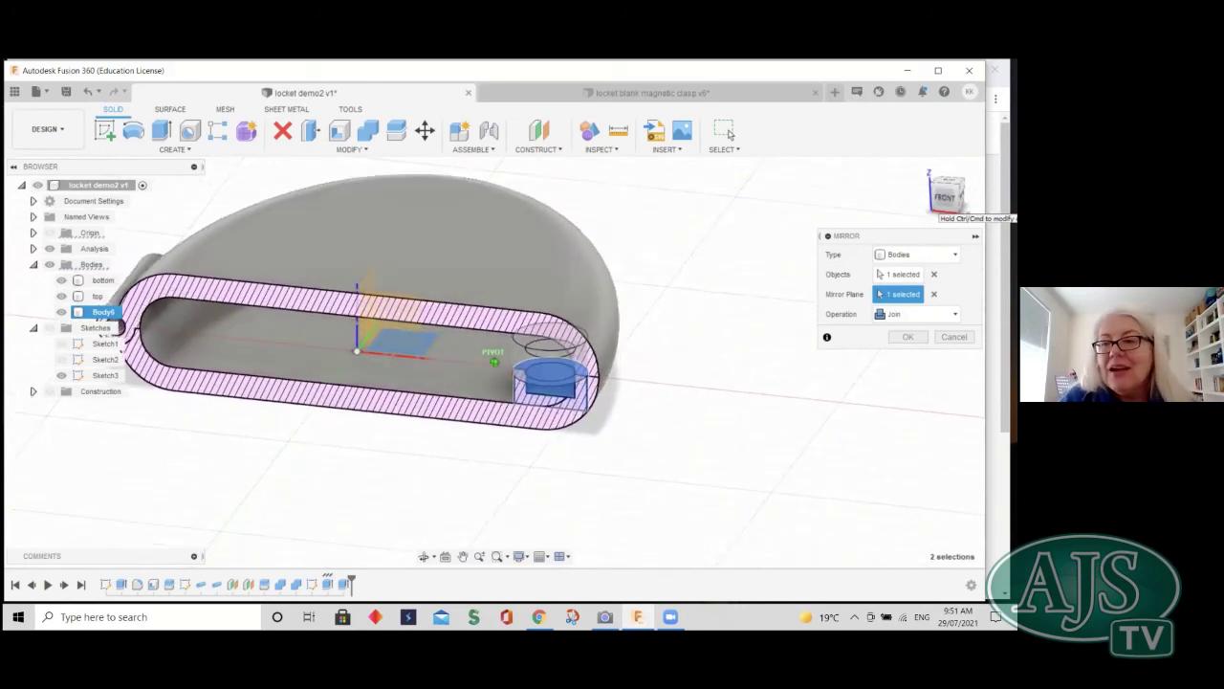
pyautogui.keyDown('shift'); pyautogui.moveTo(103, 320); pyautogui.dragTo(113, 350, button='middle'); pyautogui.keyUp('shift')
pyautogui.moveTo(943, 200); pyautogui.dragTo(946, 191)
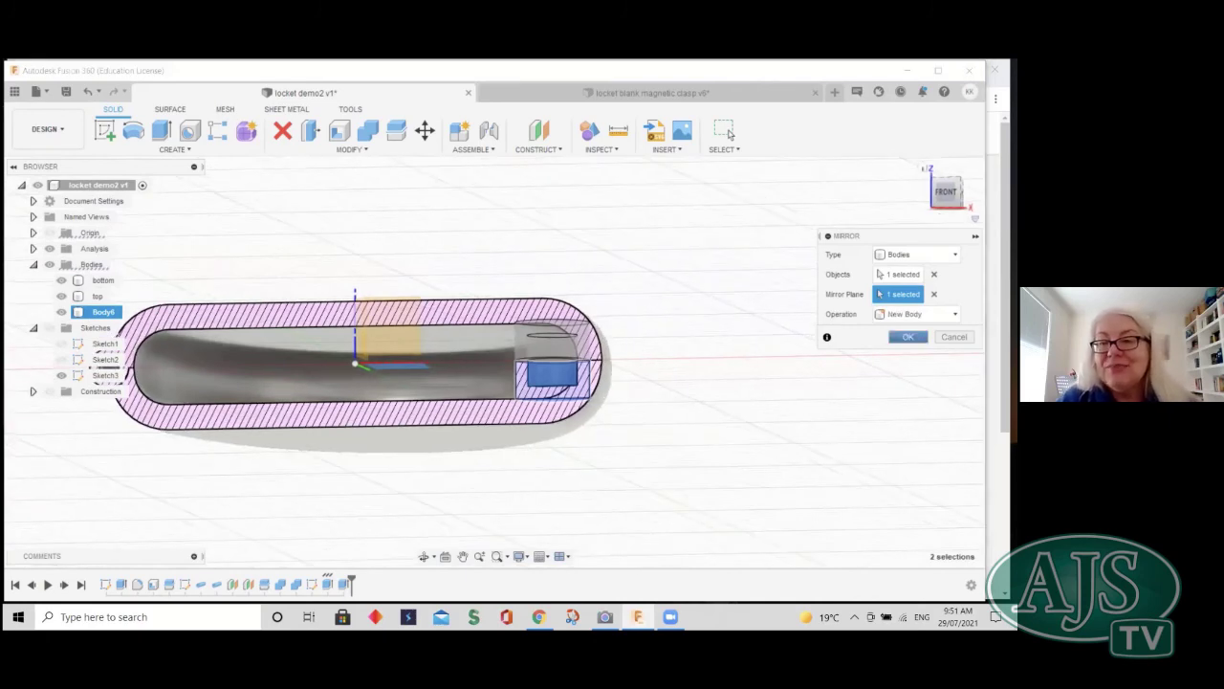
pyautogui.press('Return')
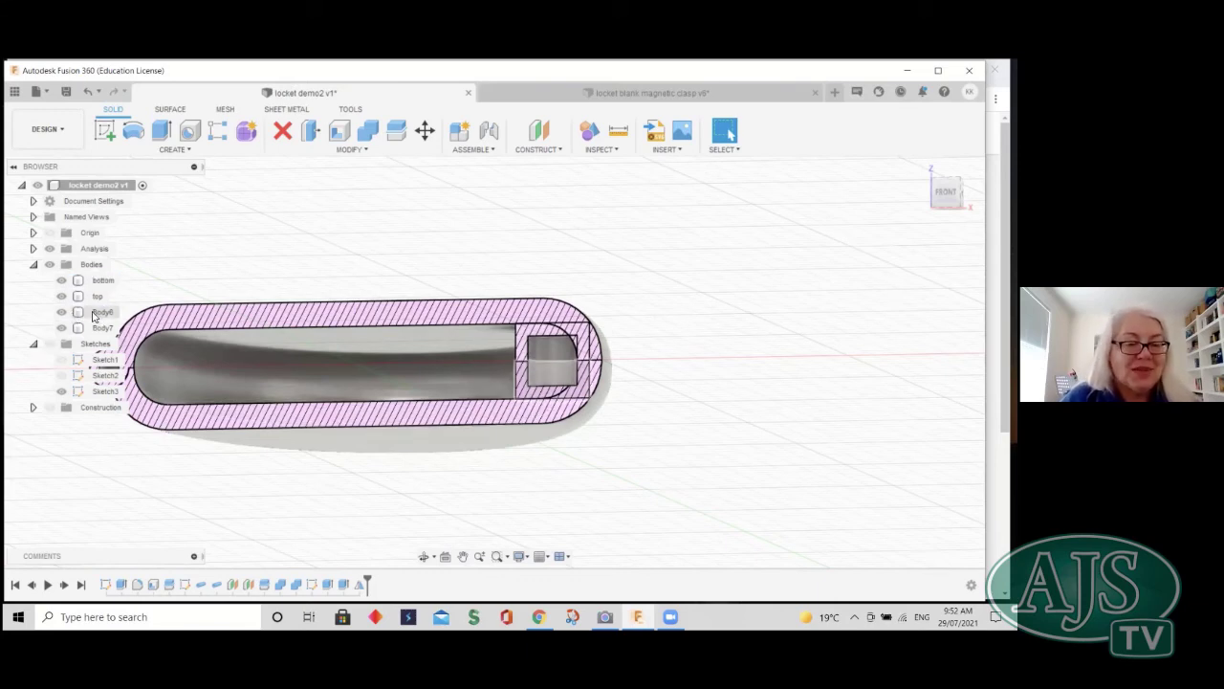
# - Combine the upper magnet pocket with the top body using the Join operation
pyautogui.click(369, 132)
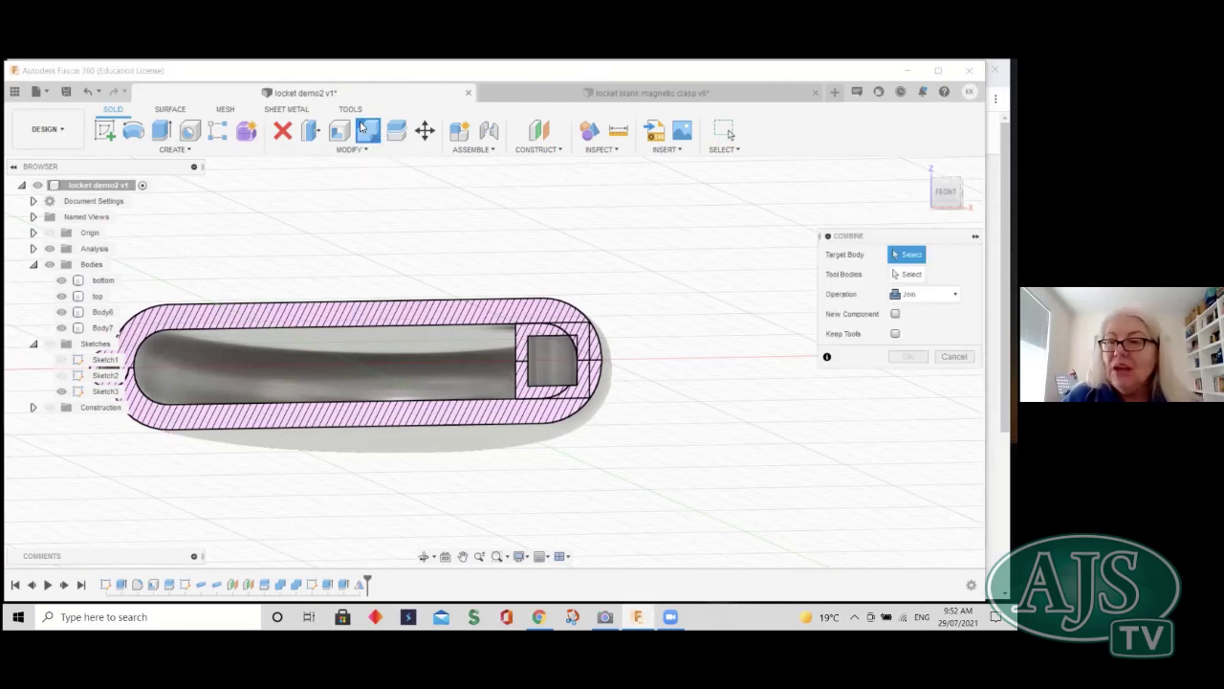
pyautogui.click(442, 319)
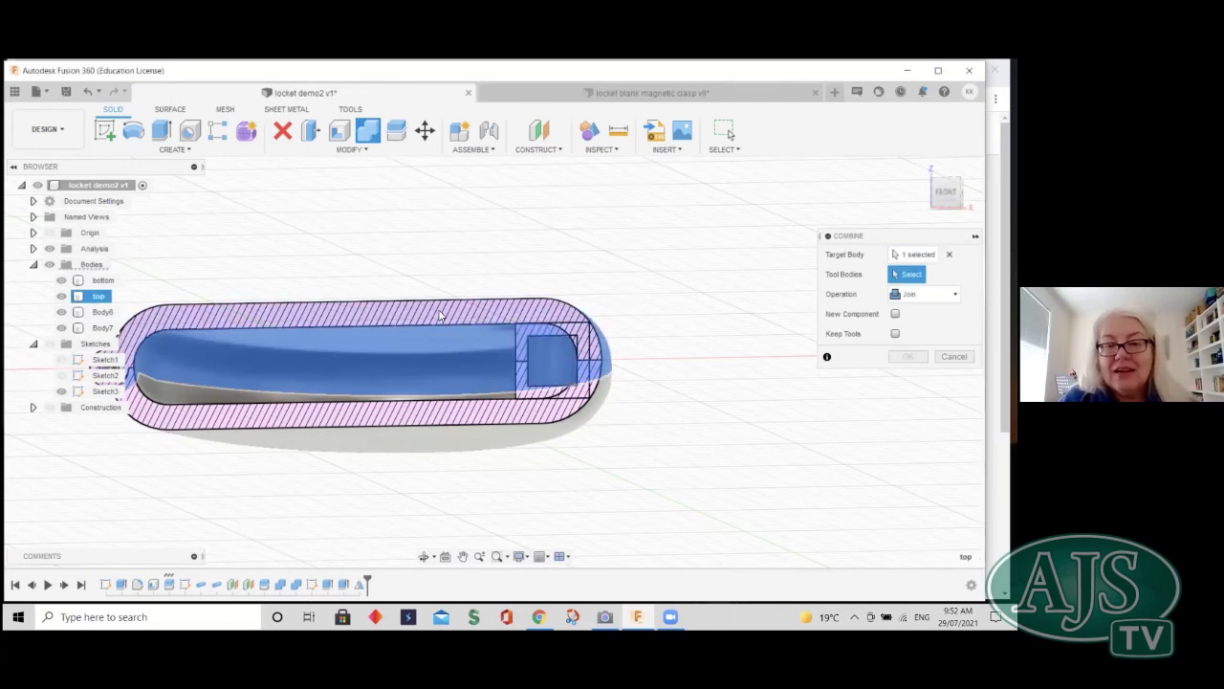
pyautogui.click(521, 334)
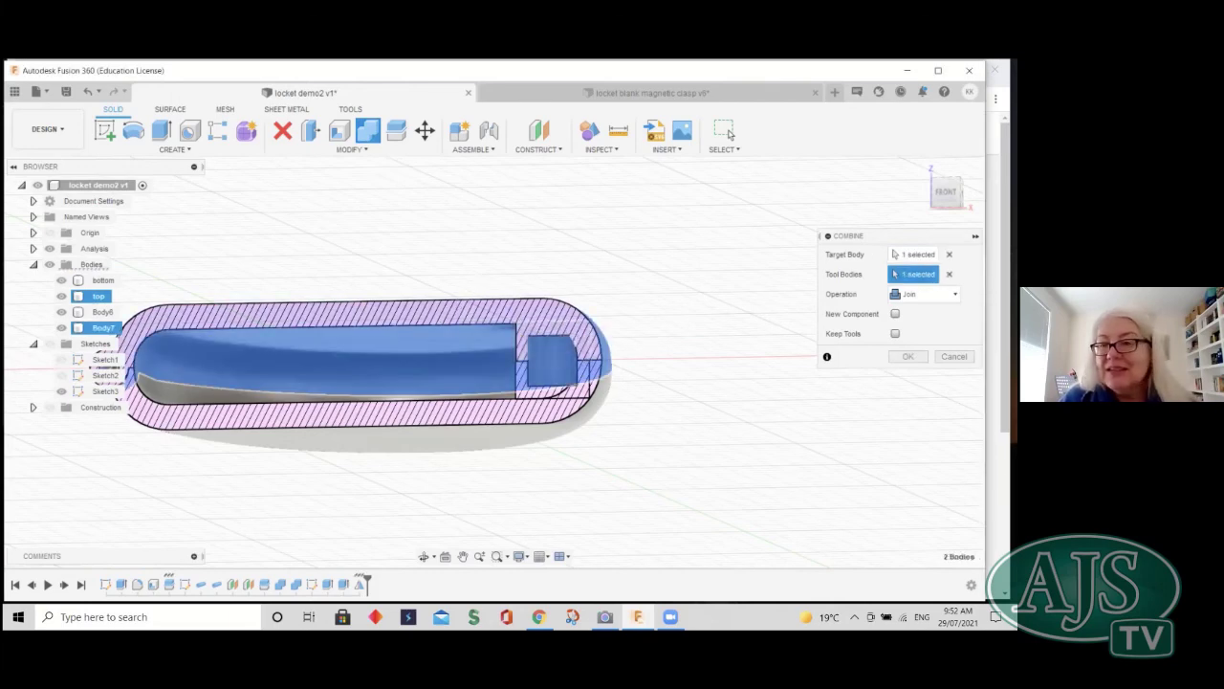
pyautogui.press('Return')
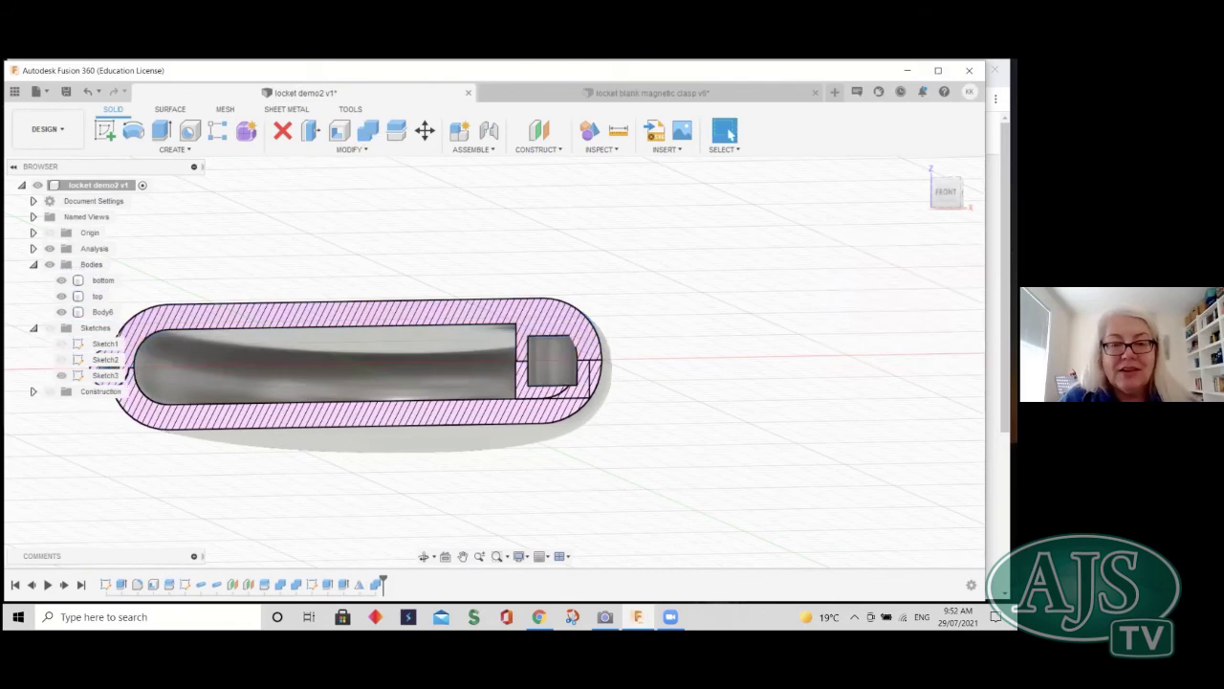
pyautogui.click(580, 325)
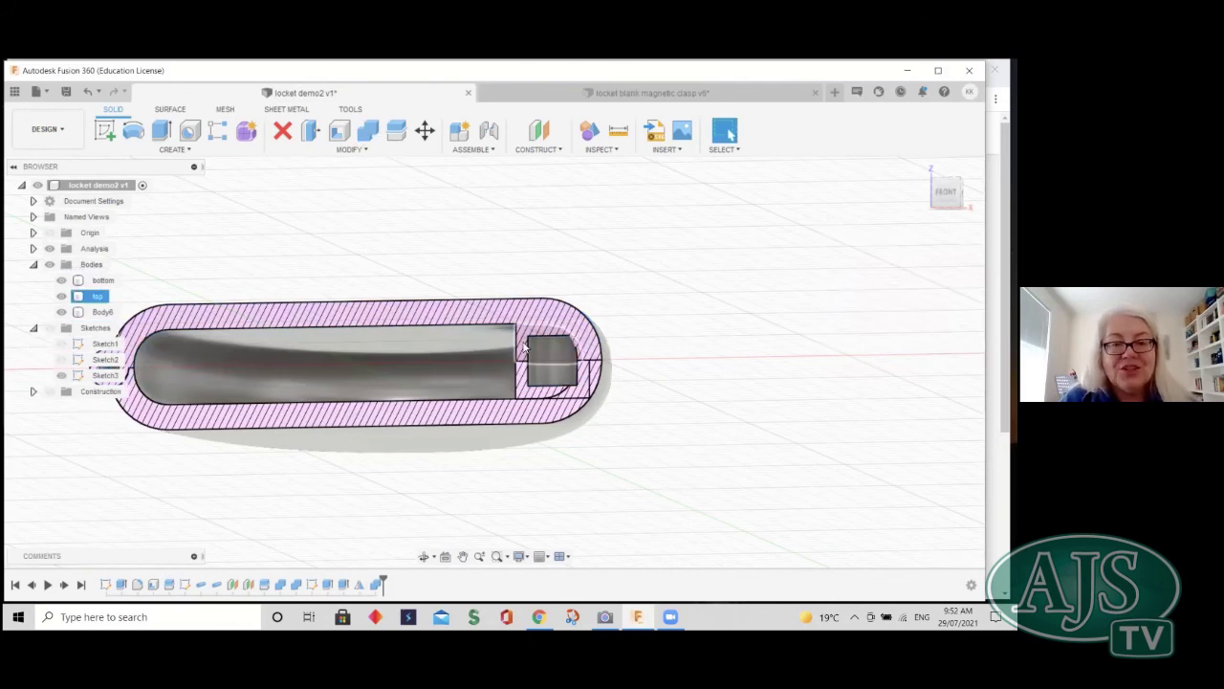
pyautogui.press('Escape')
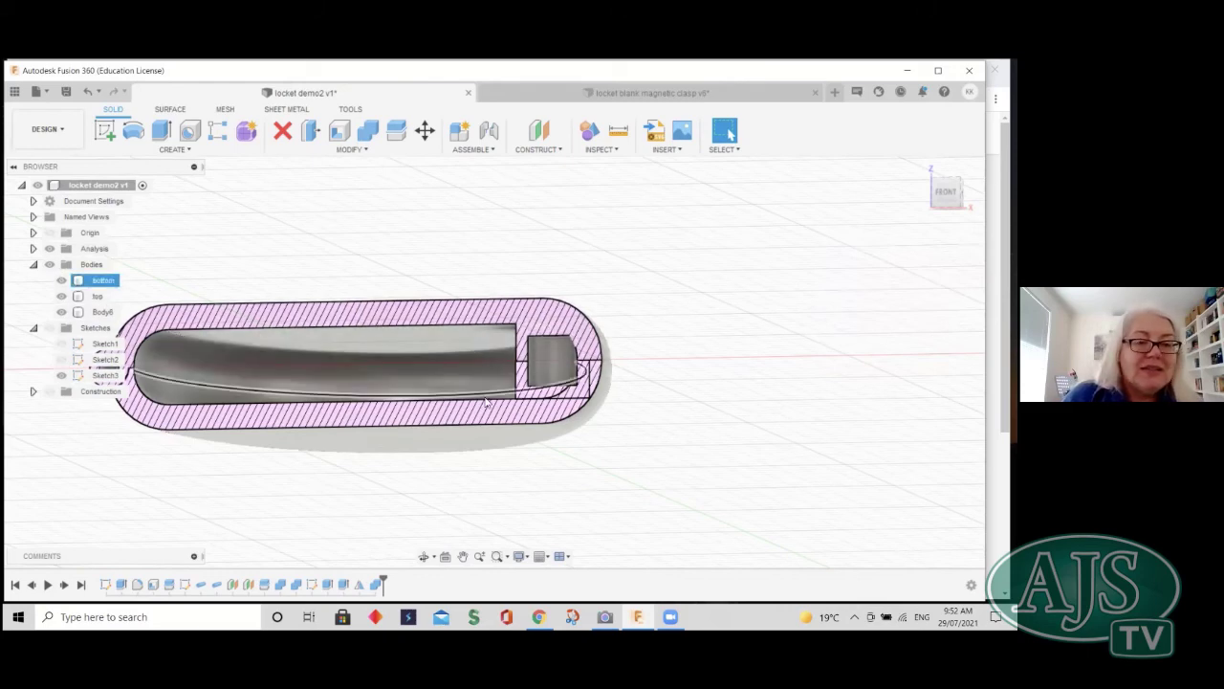
# - Combine the lower magnet pocket with the bottom body using the Join operation
pyautogui.click(365, 131)
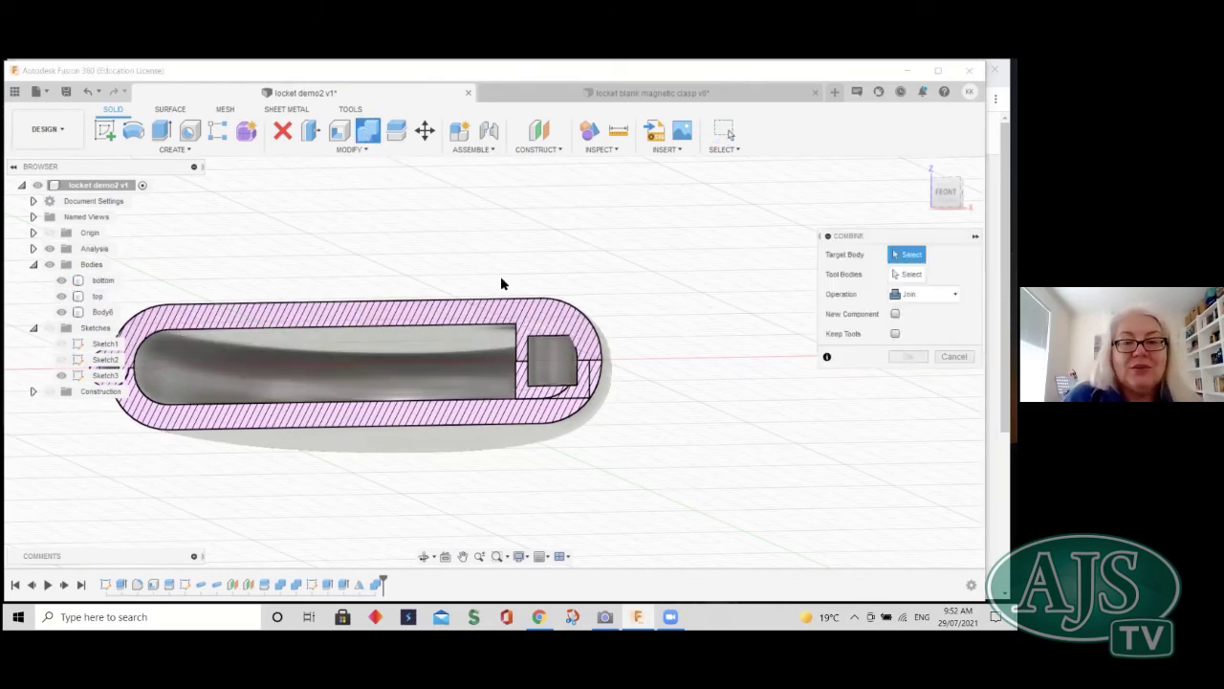
pyautogui.click(554, 418)
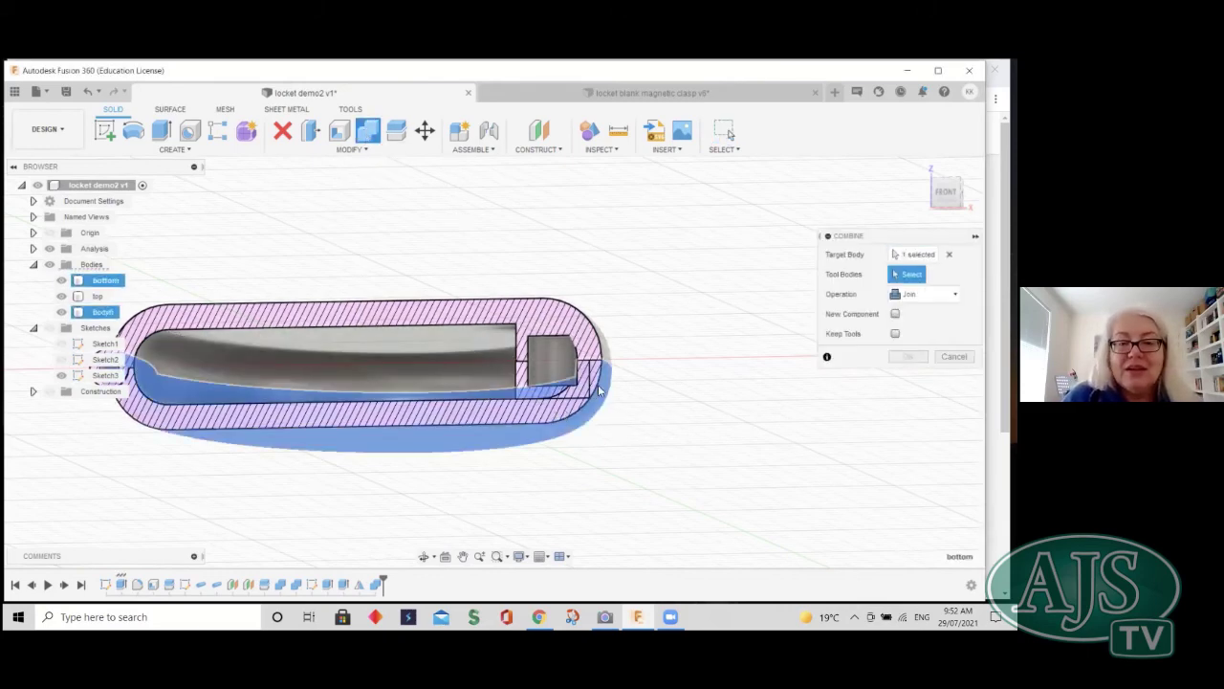
pyautogui.click(586, 392)
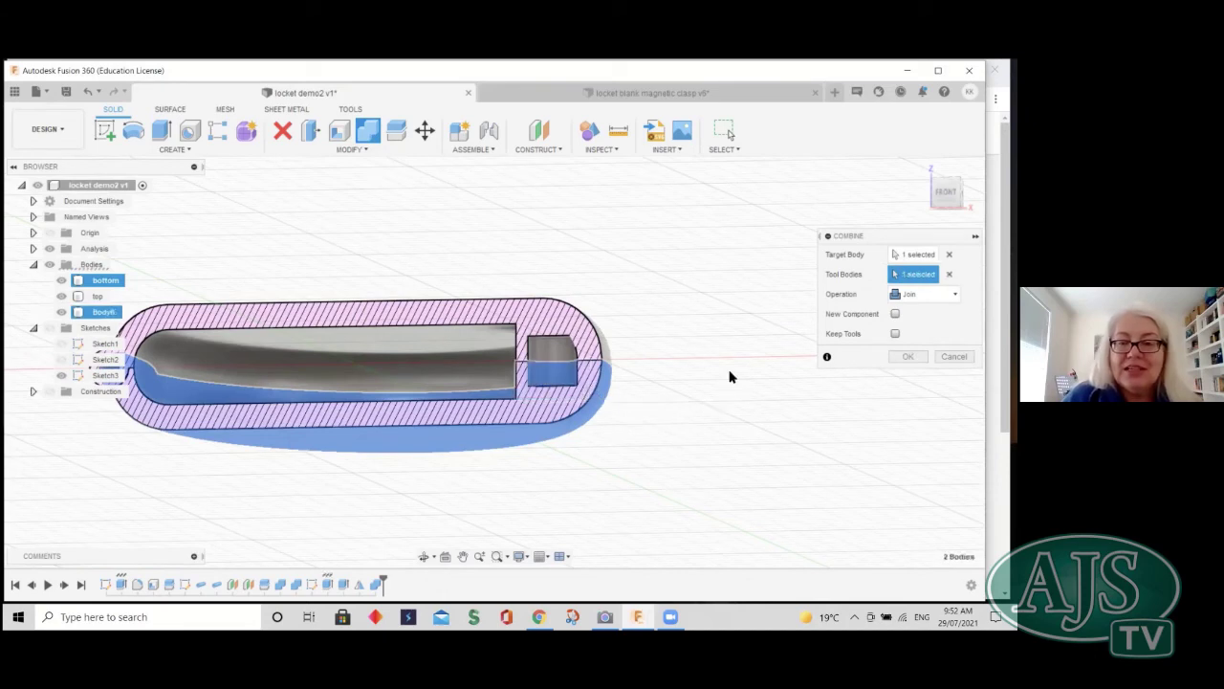
pyautogui.click(907, 356)
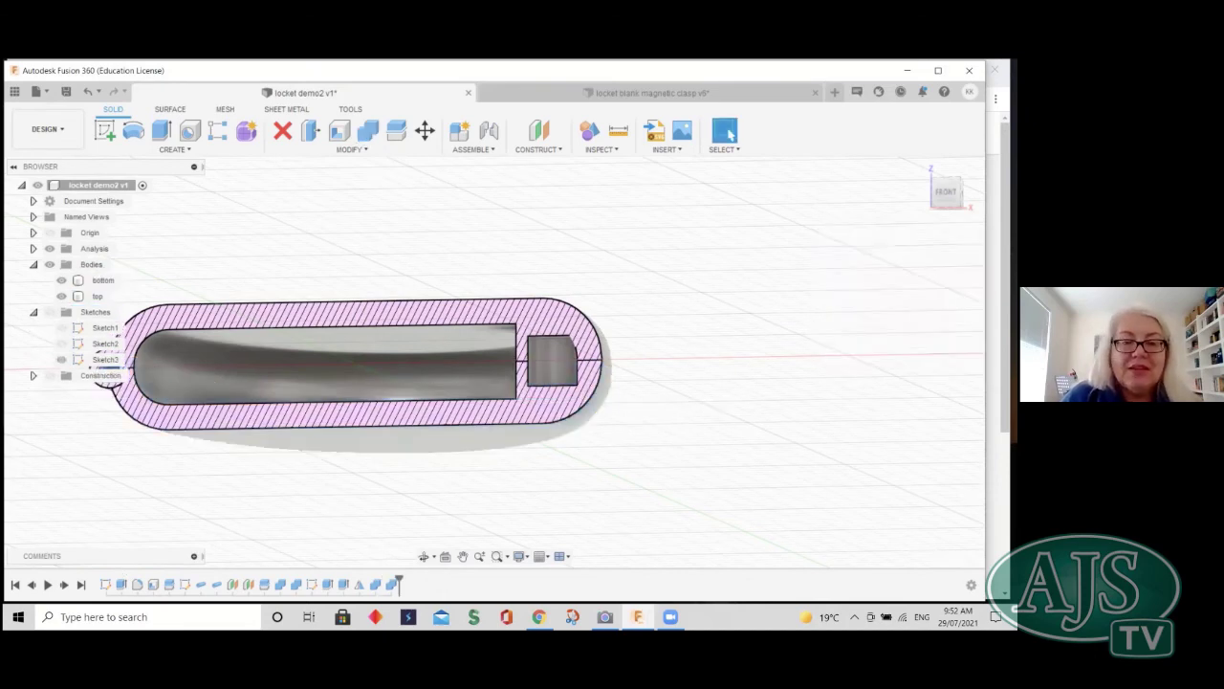
pyautogui.click(554, 347)
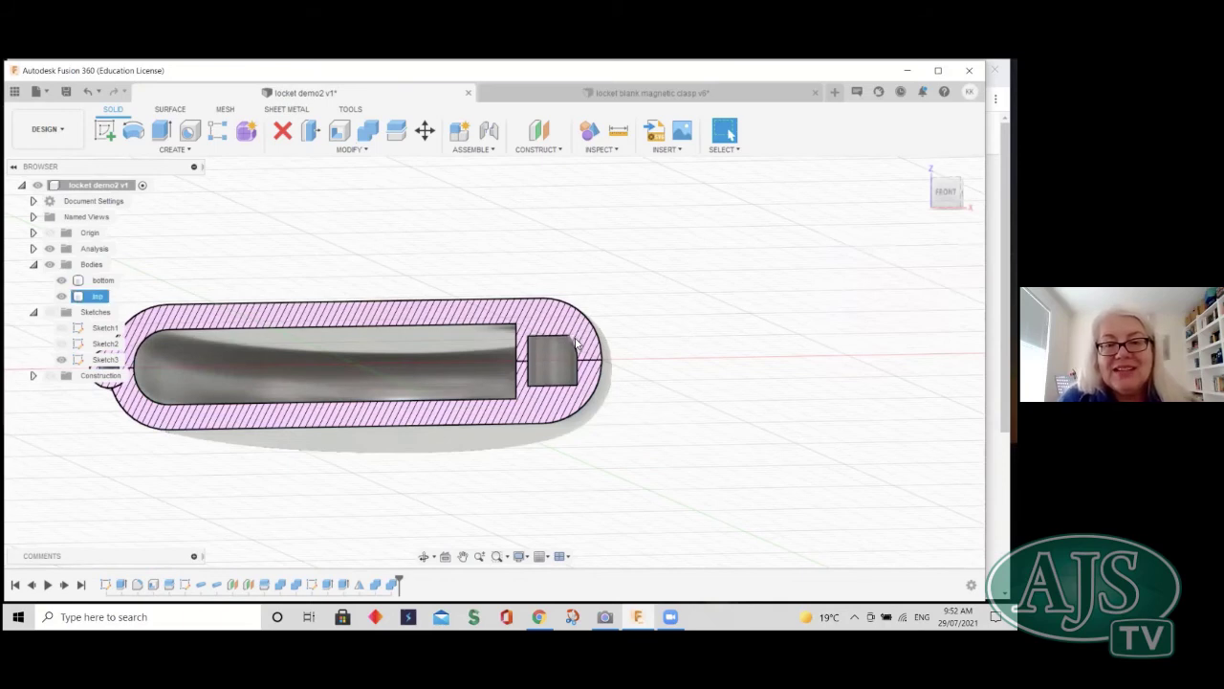
pyautogui.click(720, 317)
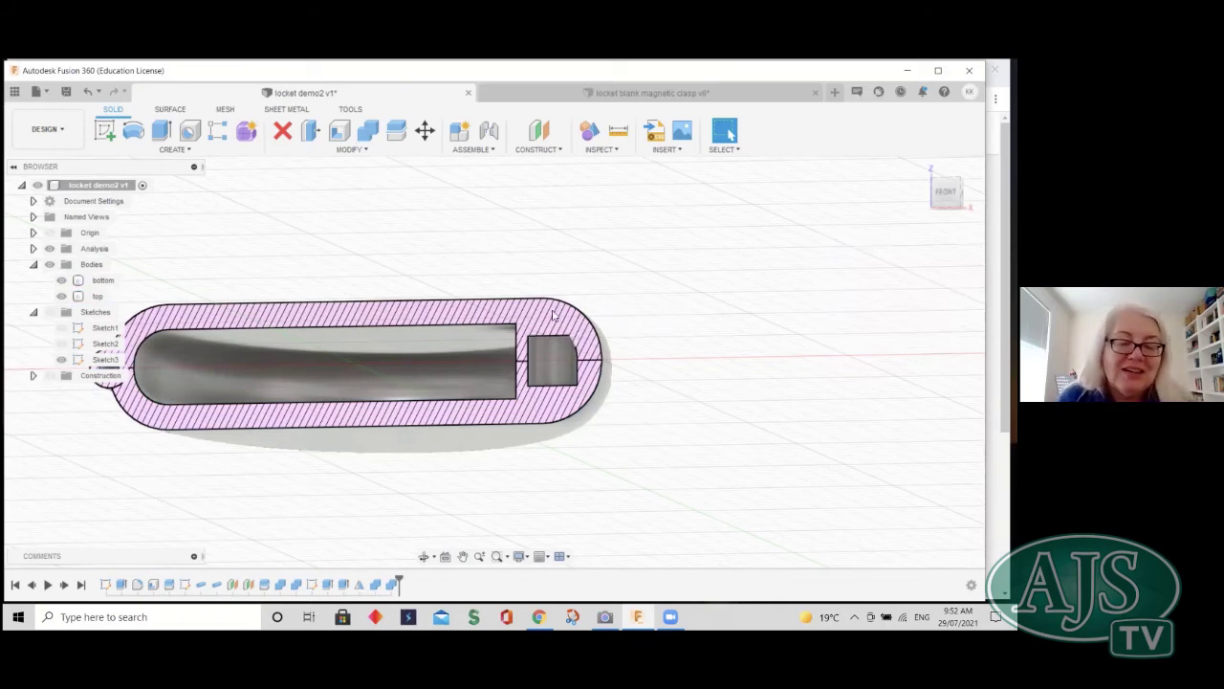
pyautogui.click(212, 315)
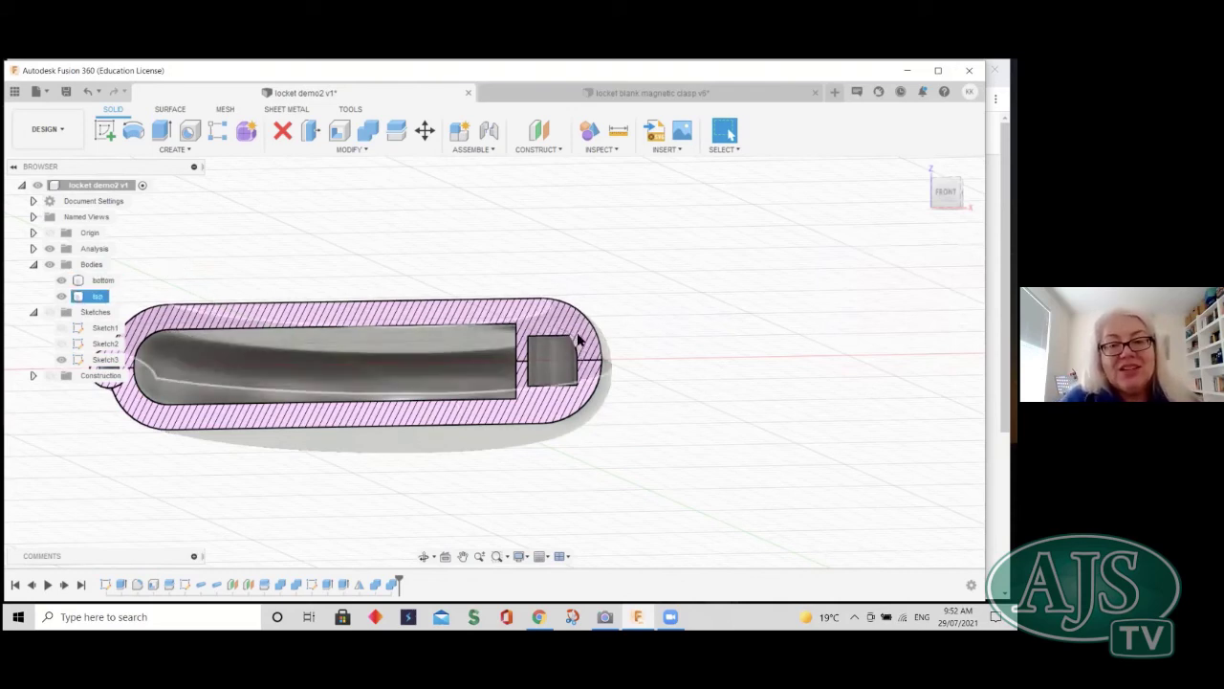
pyautogui.click(249, 263)
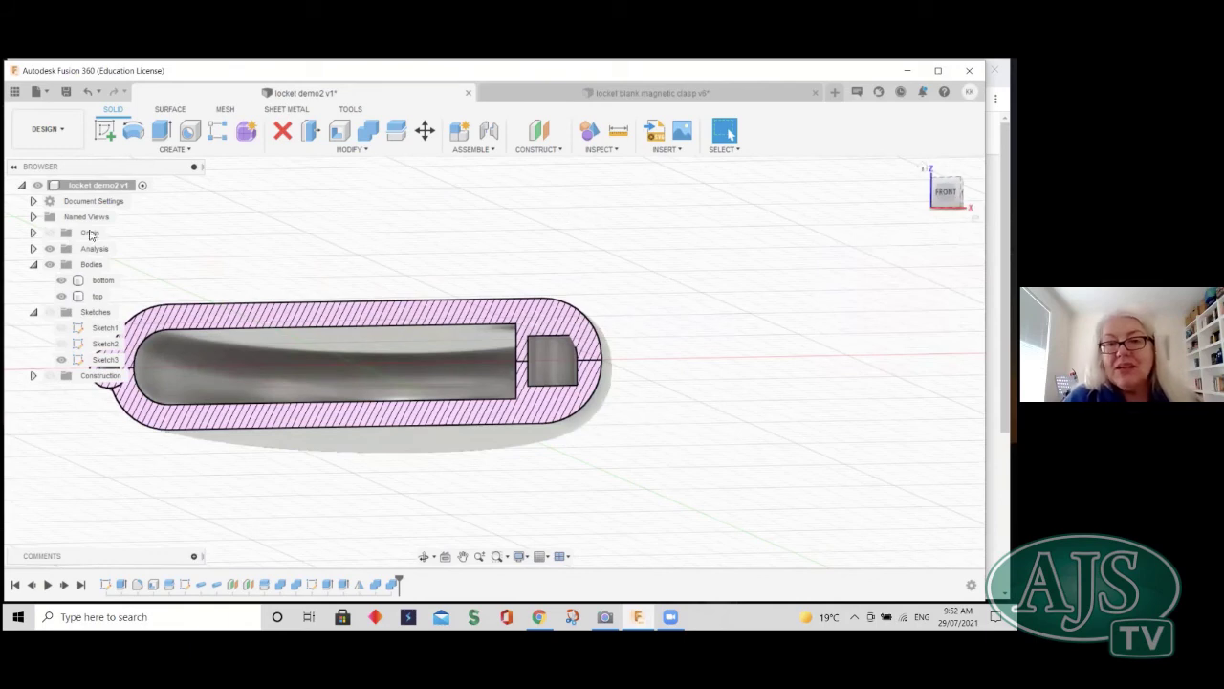
# - Hide the section analysis and look over the closed locket from above
pyautogui.click(54, 266)
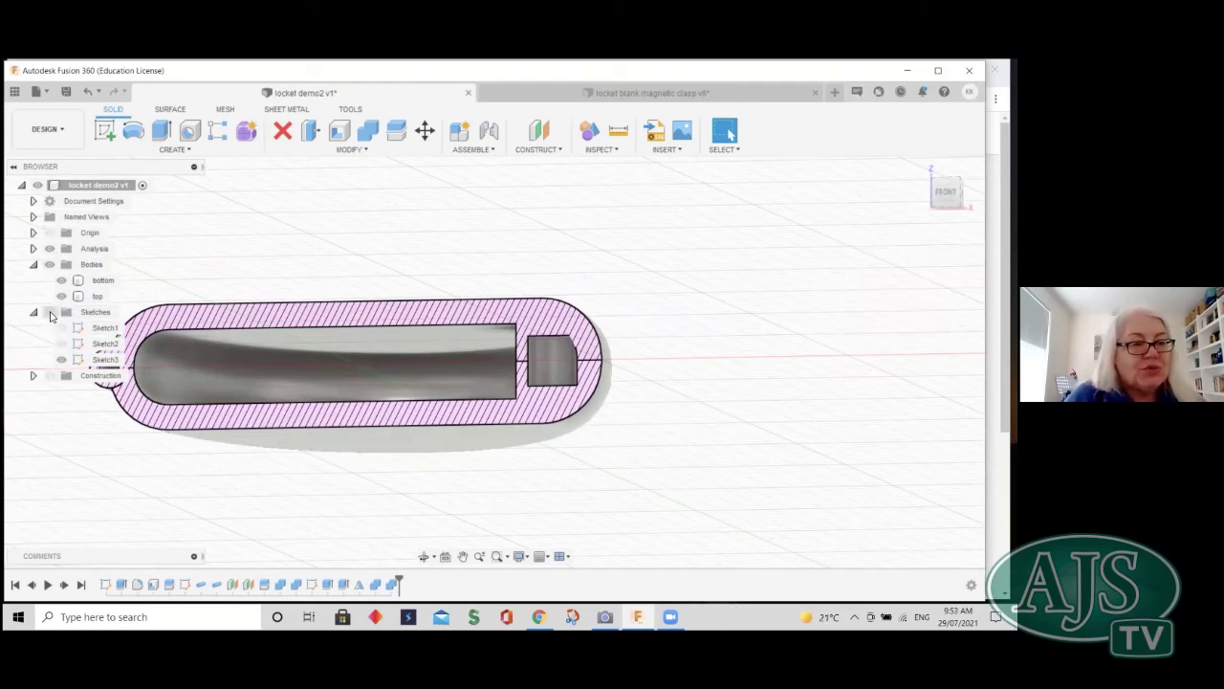
pyautogui.click(48, 248)
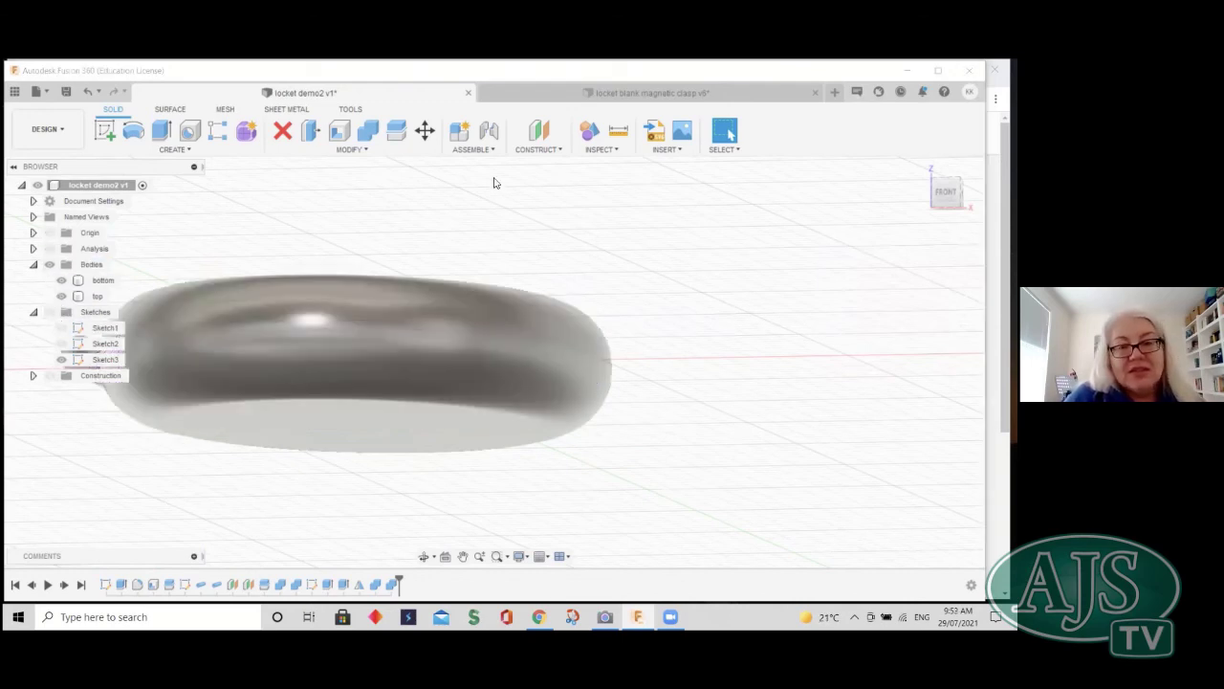
pyautogui.keyDown('shift'); pyautogui.moveTo(494, 361); pyautogui.dragTo(494, 450, button='middle'); pyautogui.keyUp('shift')
pyautogui.moveTo(509, 296)
pyautogui.keyDown('shift'); pyautogui.mouseDown(button='middle')
pyautogui.moveTo(768, 333)
pyautogui.moveTo(650, 358)
pyautogui.moveTo(812, 199)
pyautogui.moveTo(822, 210)
pyautogui.mouseUp(button='middle'); pyautogui.keyUp('shift')
pyautogui.scroll(-3, 746, 337)
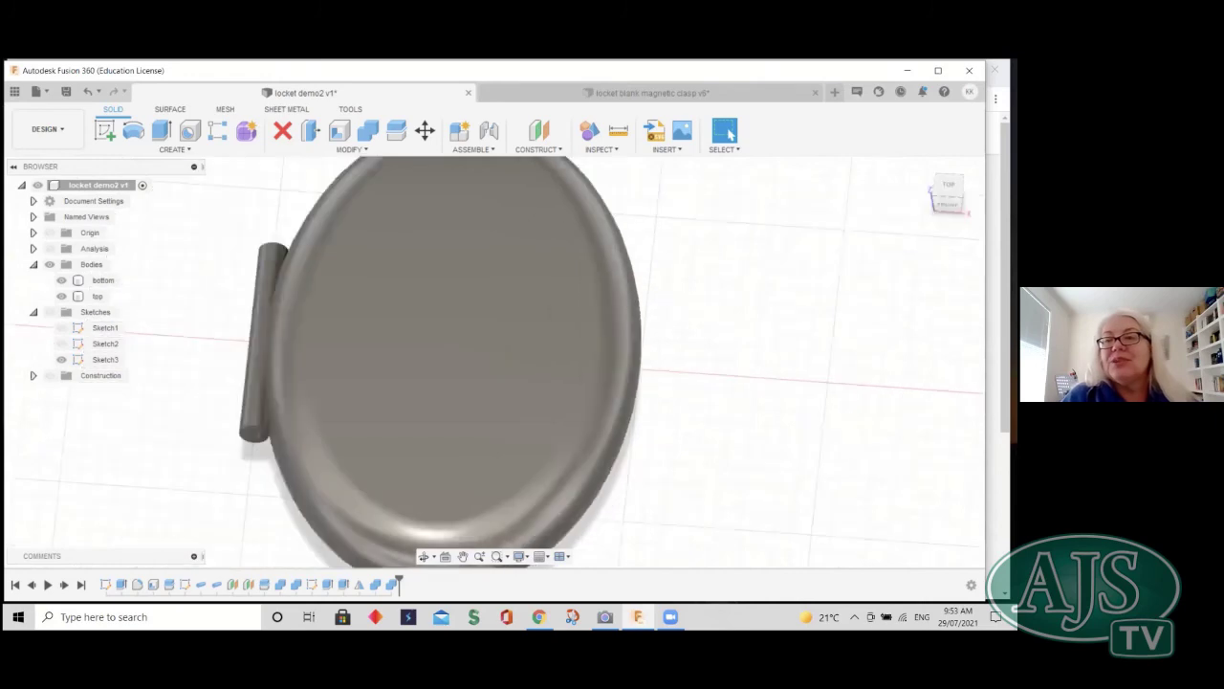
pyautogui.keyDown('shift'); pyautogui.moveTo(746, 336); pyautogui.dragTo(753, 350, button='middle'); pyautogui.keyUp('shift')
pyautogui.moveTo(736, 218)
pyautogui.keyDown('shift'); pyautogui.mouseDown(button='middle')
pyautogui.moveTo(670, 243)
pyautogui.moveTo(610, 288)
pyautogui.moveTo(659, 315)
pyautogui.moveTo(762, 325)
pyautogui.moveTo(278, 254)
pyautogui.moveTo(10, 232)
pyautogui.mouseUp(button='middle'); pyautogui.keyUp('shift')
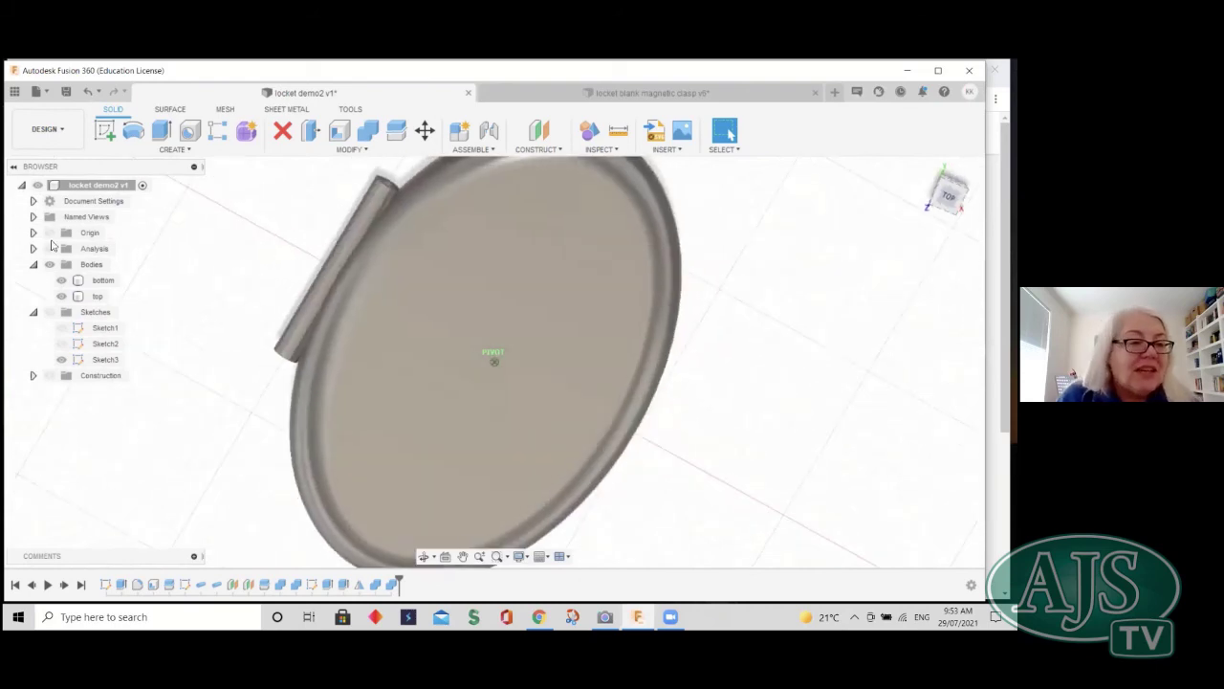
# - Hide the top body to show the inside of the locket's bottom half from above
pyautogui.click(61, 295)
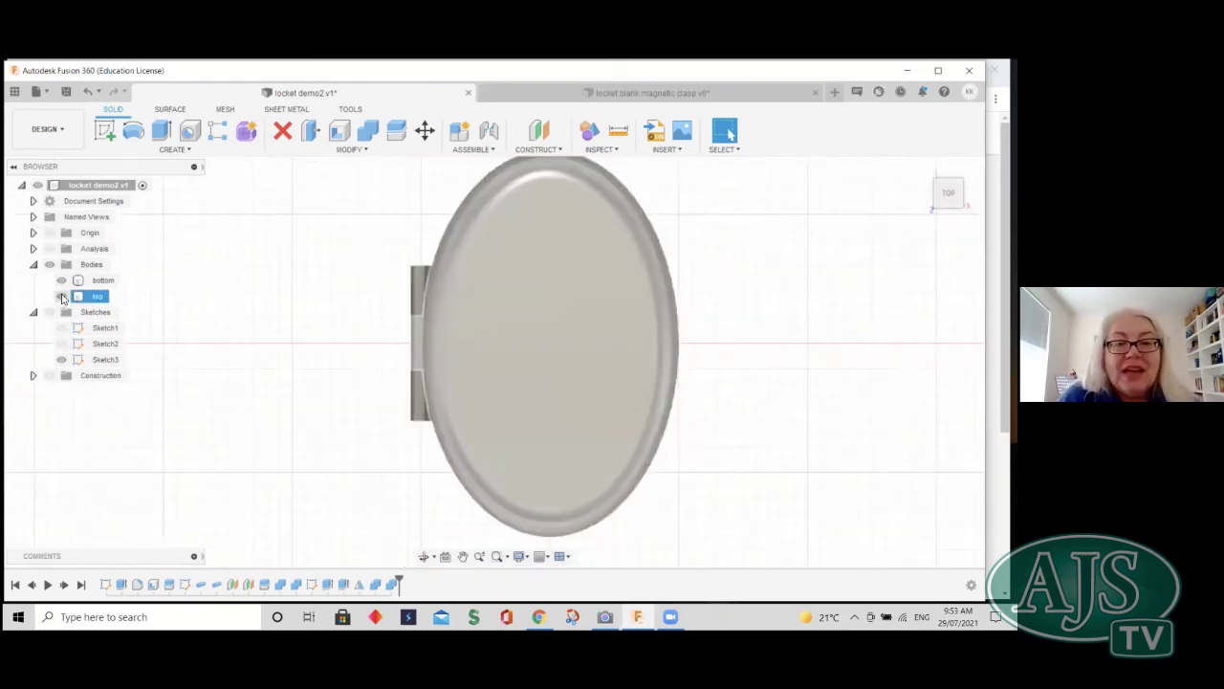
pyautogui.click(61, 297)
pyautogui.scroll(-3, 783, 344)
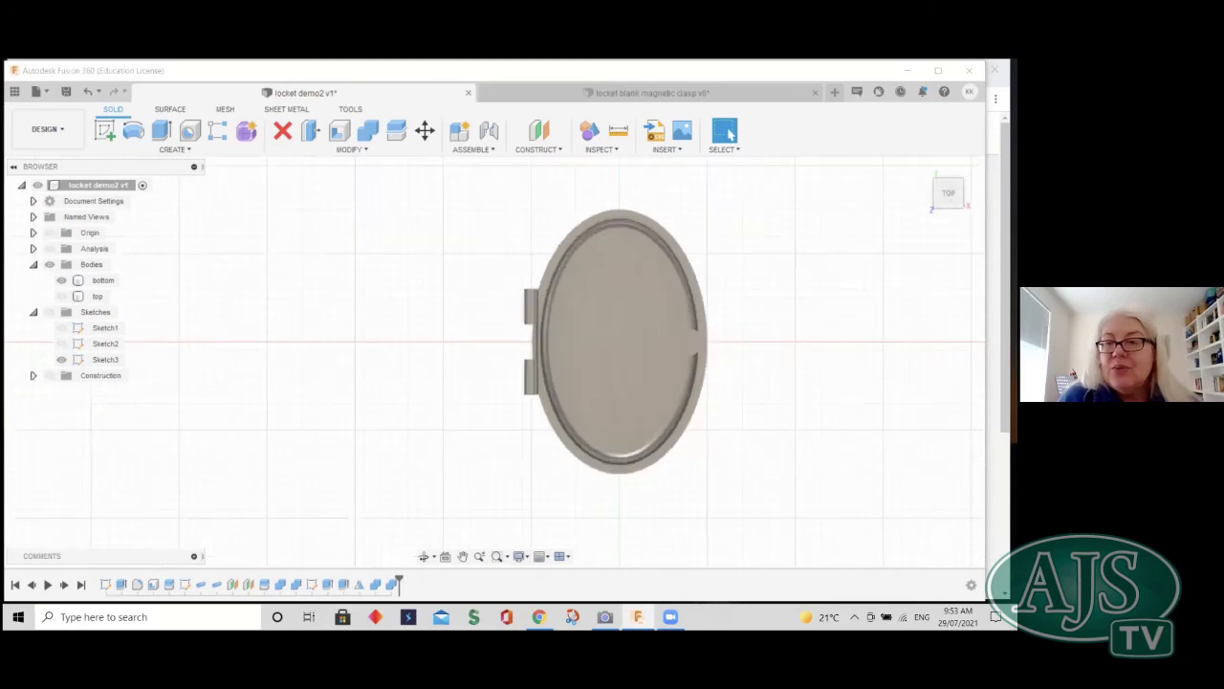
pyautogui.moveTo(721, 320); pyautogui.dragTo(692, 350, button='middle')
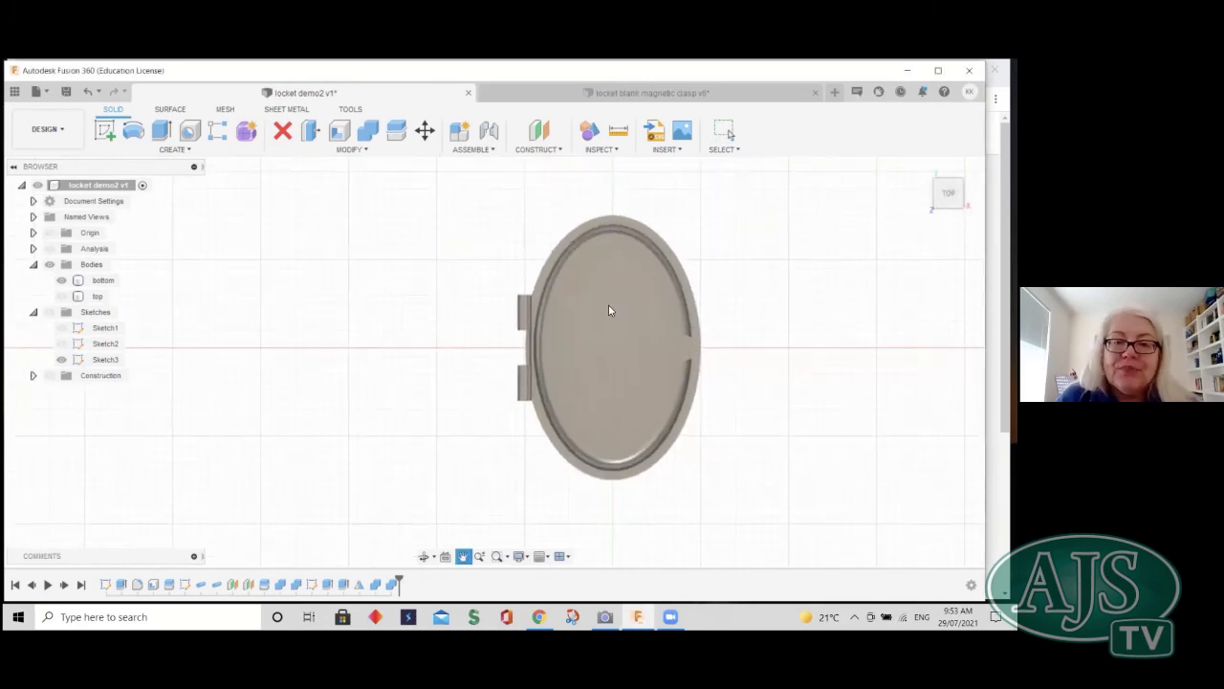
# - Start a torus on the XY plane, centred on the Y axis just beyond the locket's upper end, with a circle about 6 mm across
pyautogui.moveTo(608, 308); pyautogui.dragTo(547, 330, button='middle')
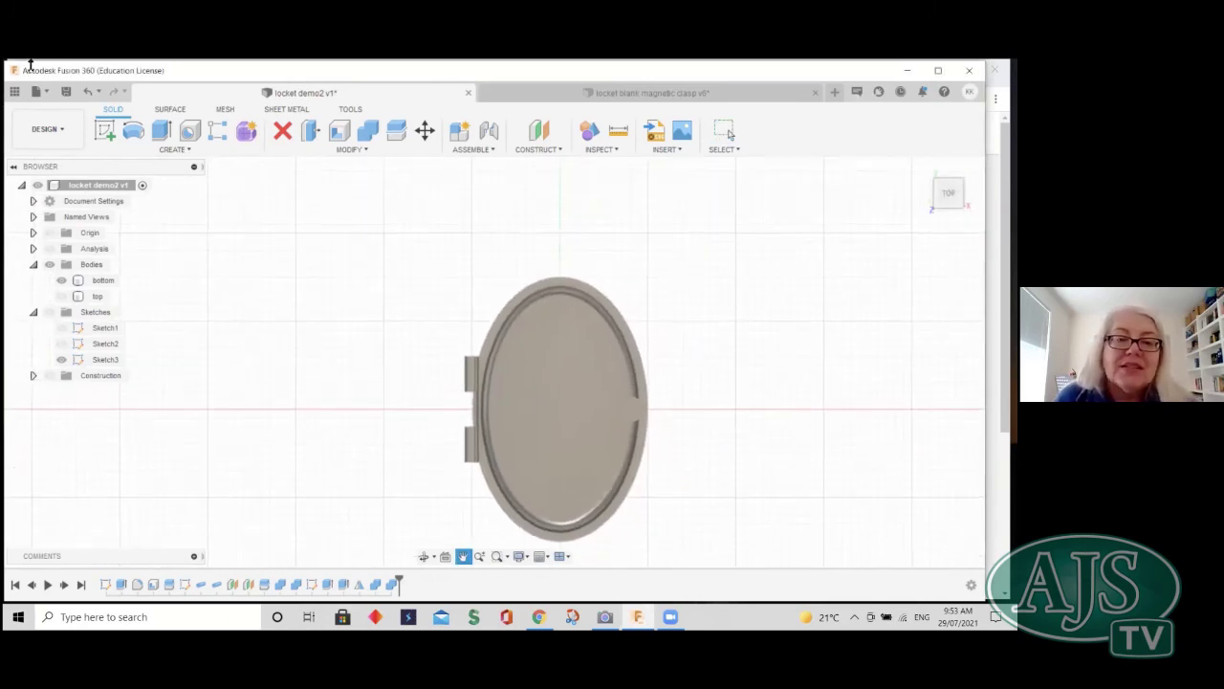
pyautogui.click(158, 156)
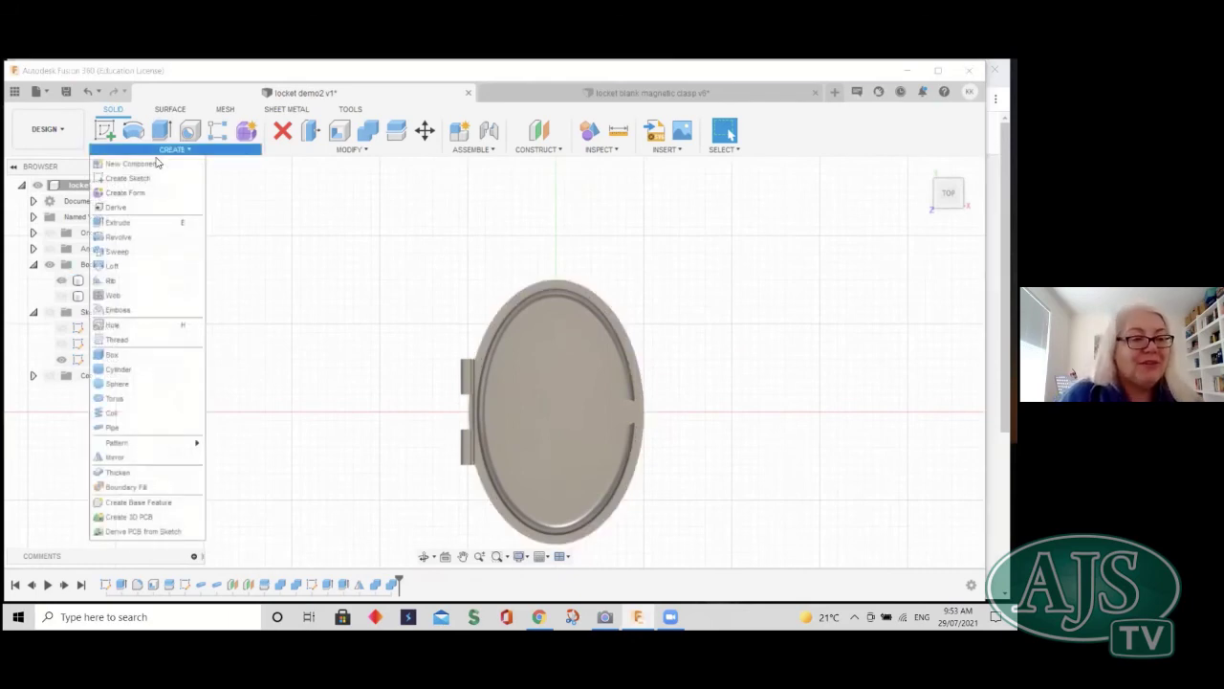
pyautogui.click(110, 402)
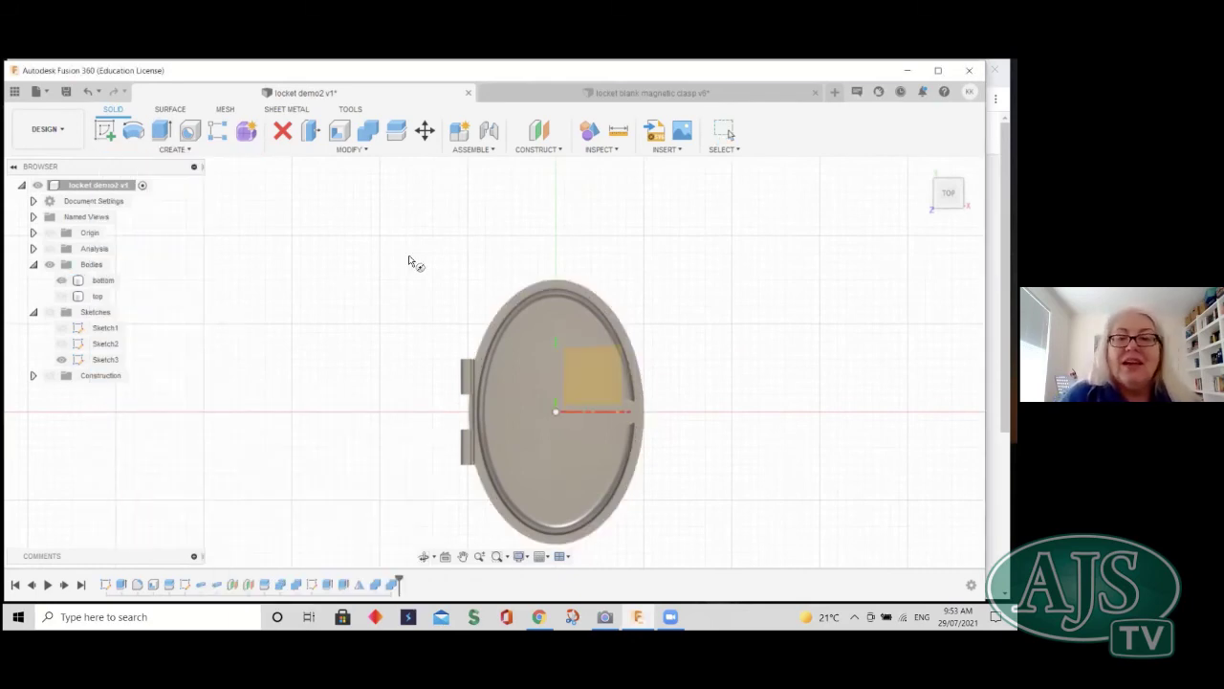
pyautogui.click(585, 362)
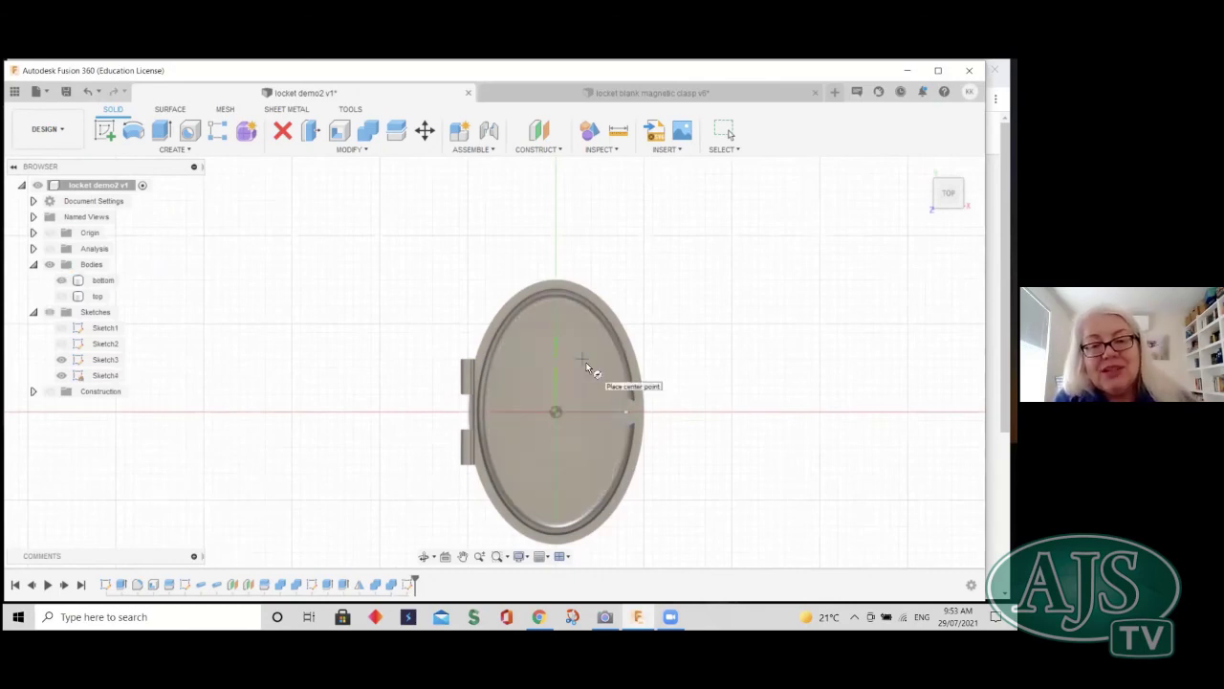
pyautogui.click(555, 261)
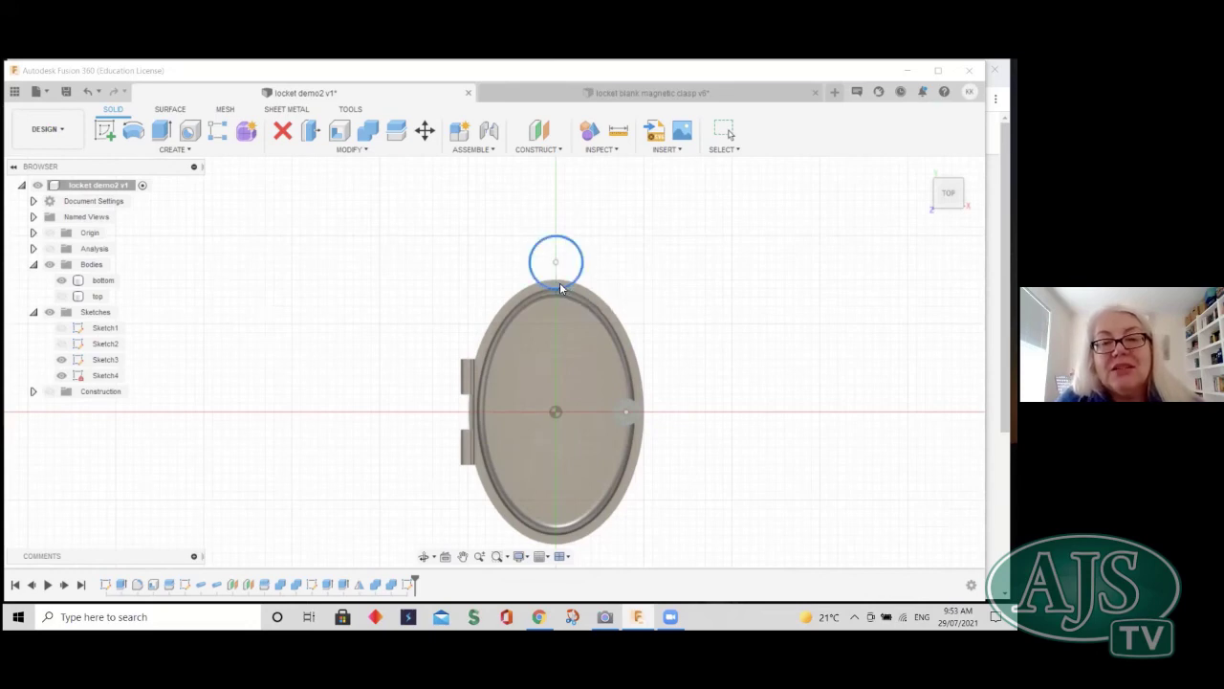
pyautogui.click(560, 285)
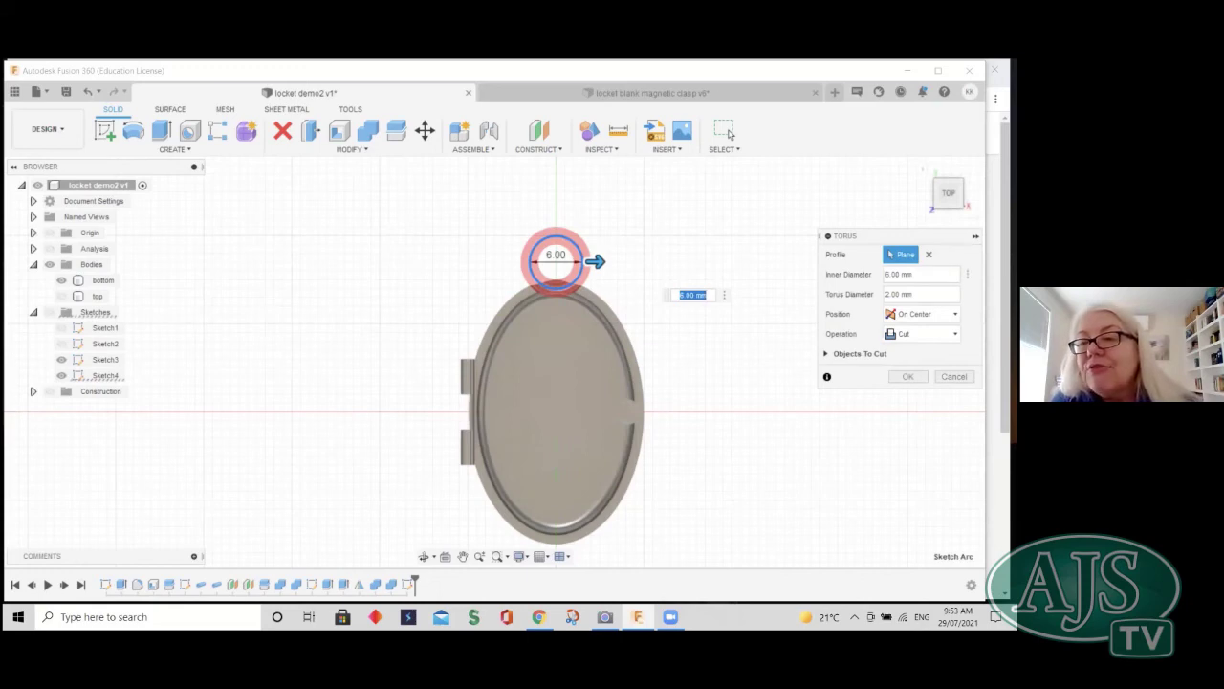
# - Set the torus to 4 mm inner diameter and 1.5 mm torus diameter, and create it as a new body
pyautogui.moveTo(885, 274); pyautogui.dragTo(891, 274)
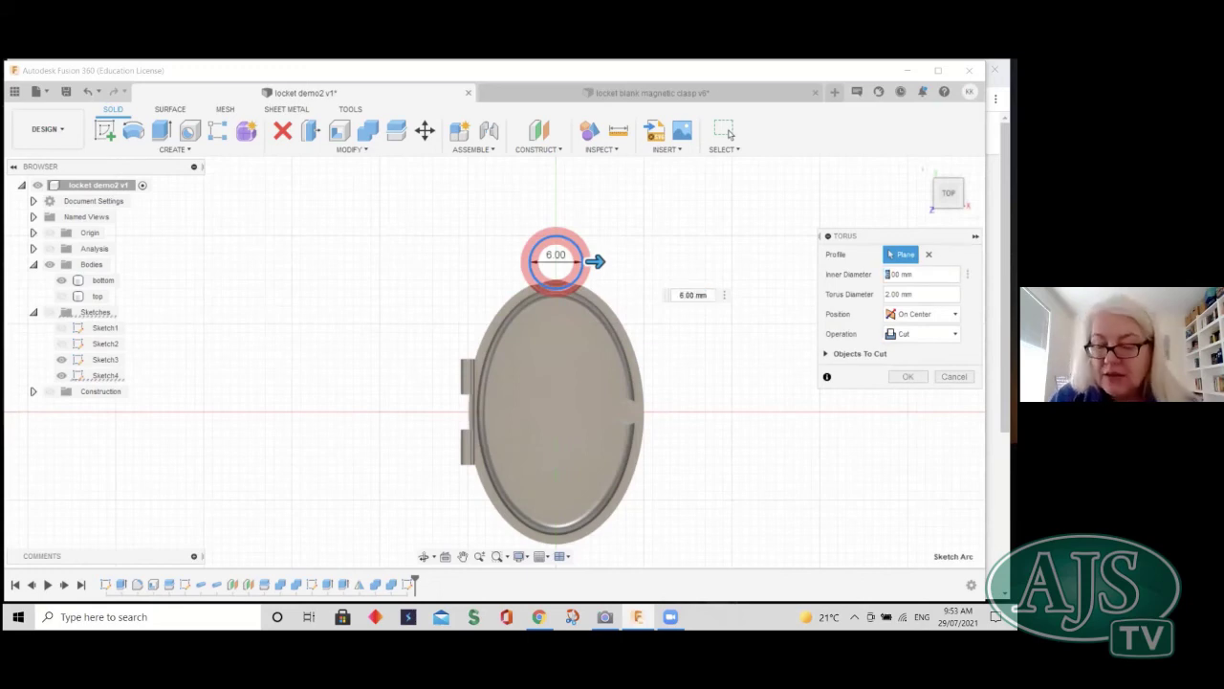
pyautogui.write('4')
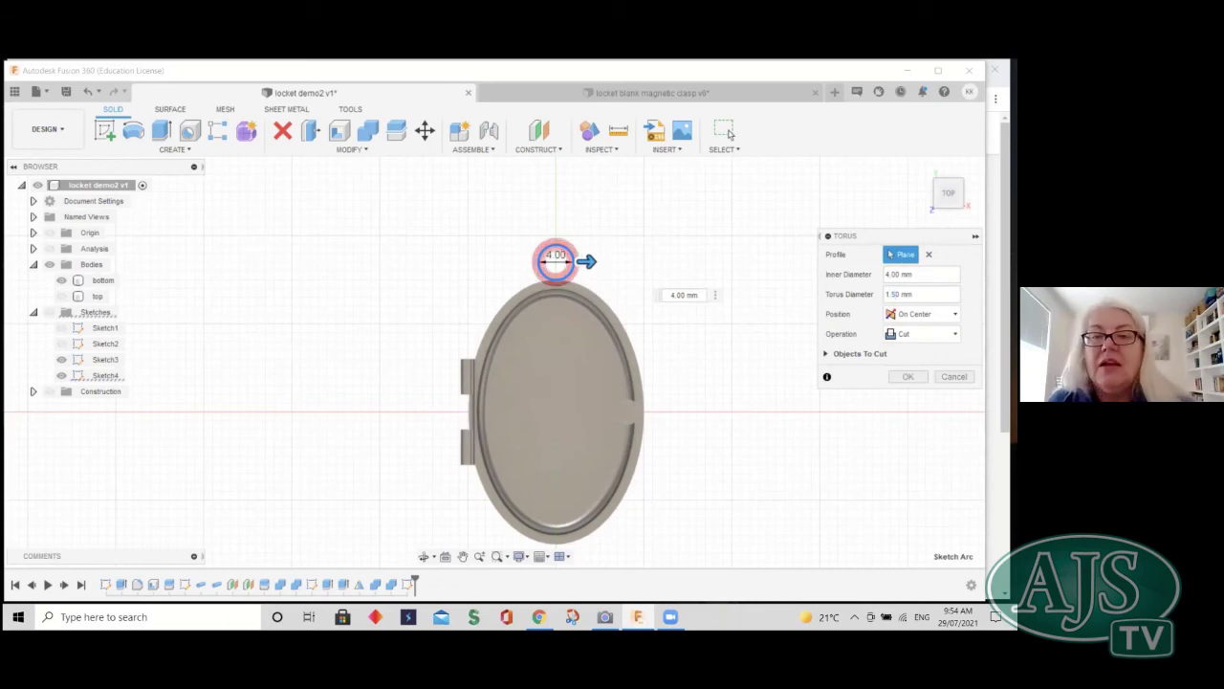
pyautogui.click(923, 333)
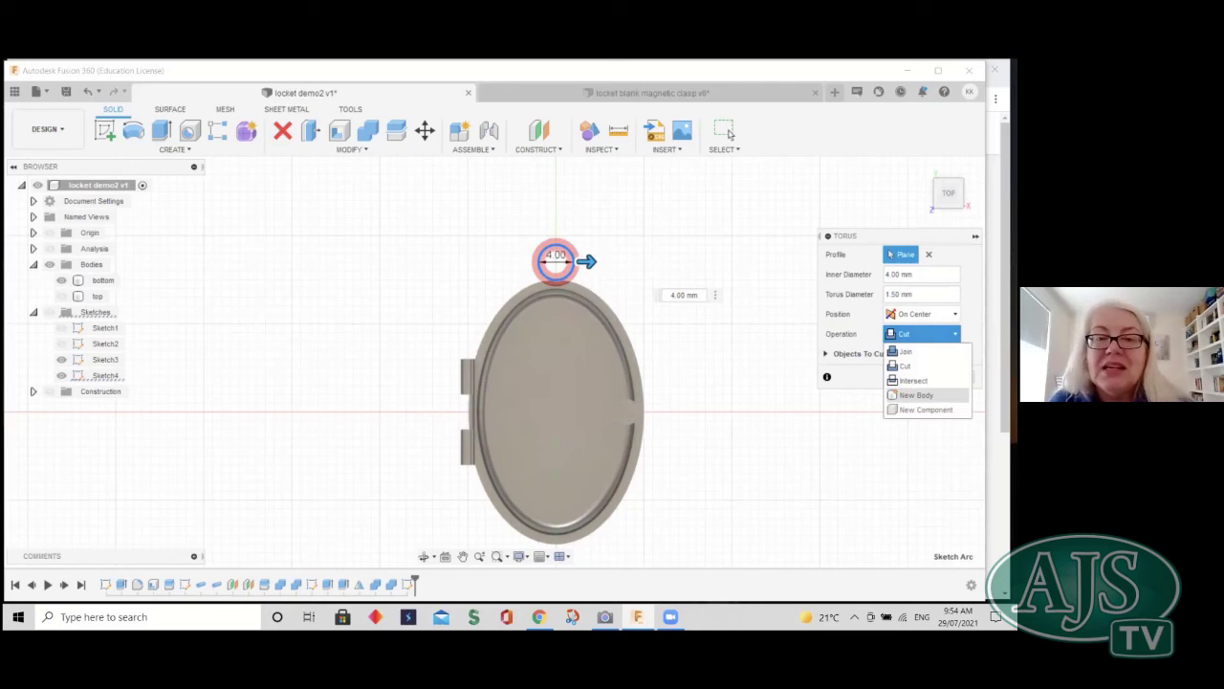
pyautogui.click(916, 395)
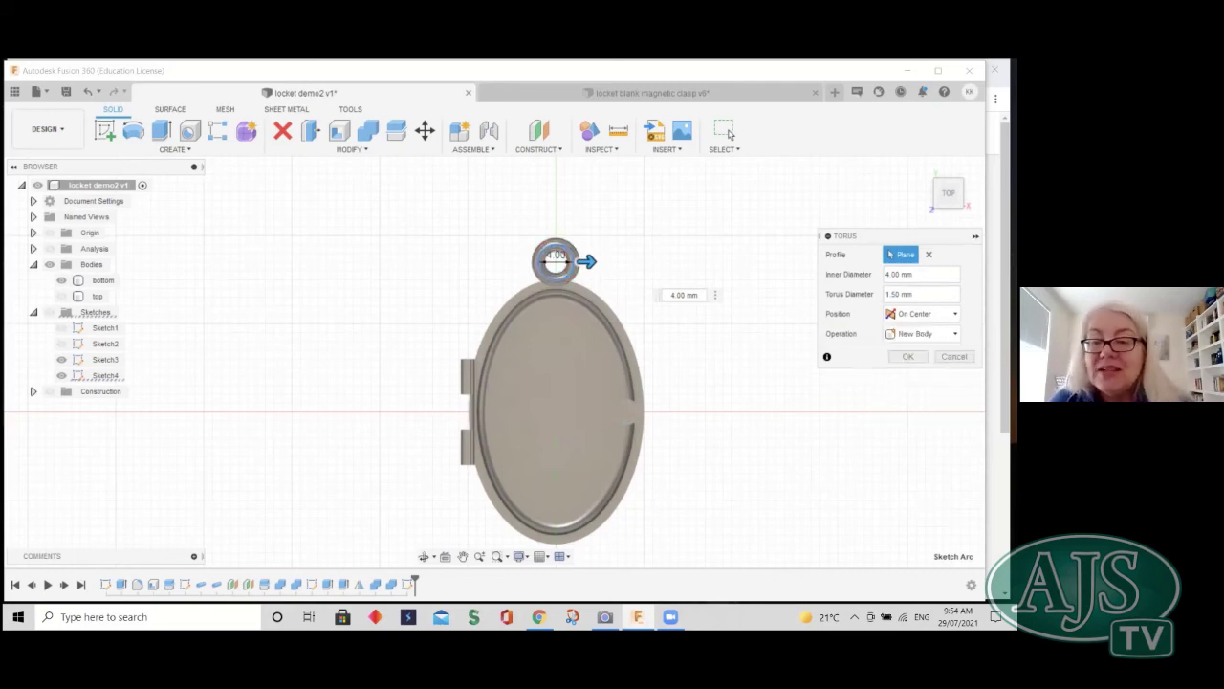
pyautogui.click(728, 135)
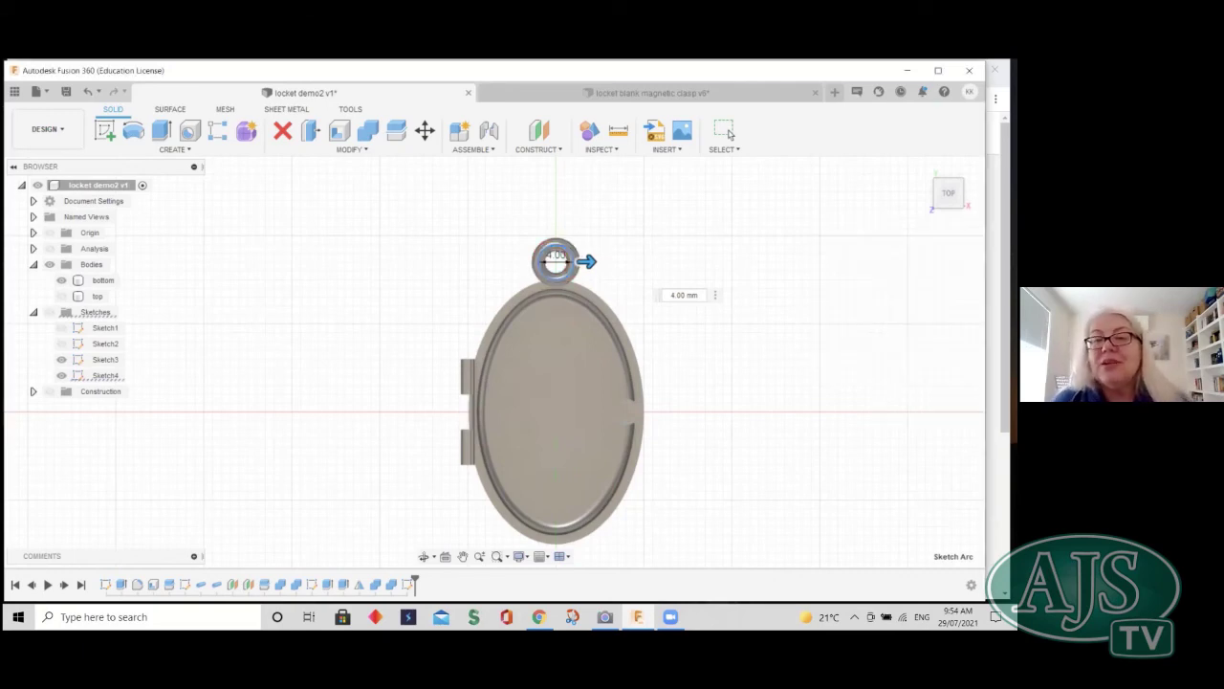
pyautogui.click(555, 279)
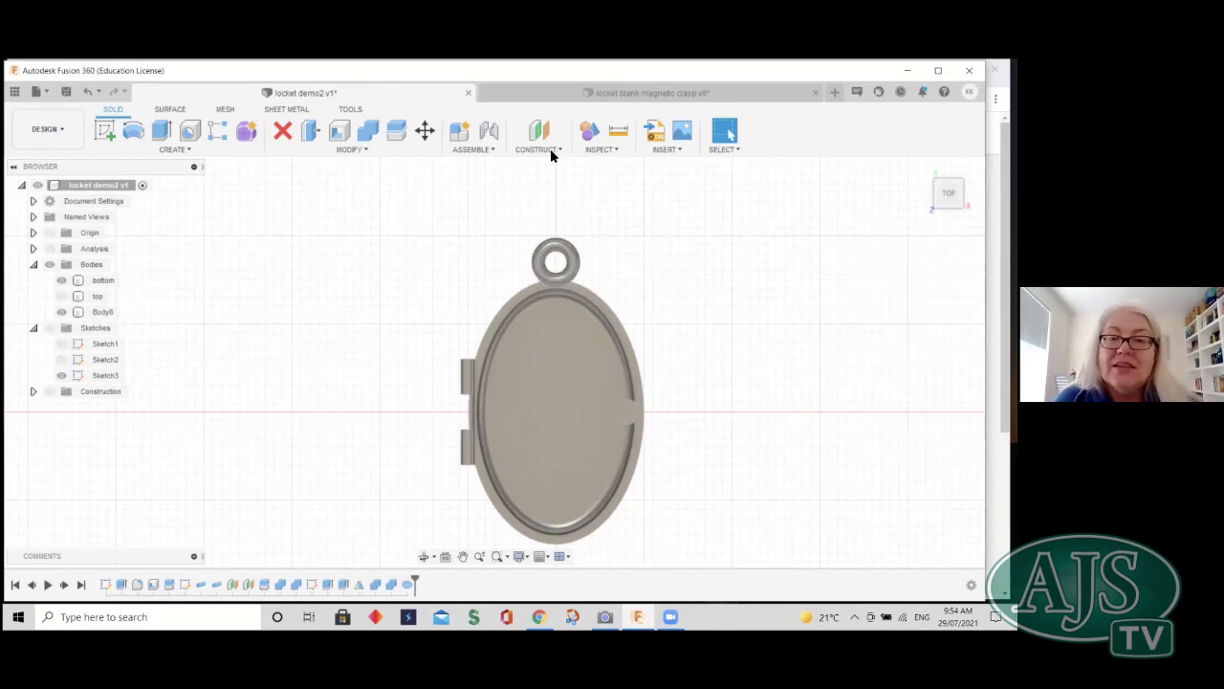
# - Move the ring body down about 0.83 mm in Z so it sits lower against the bottom half's rim
pyautogui.moveTo(954, 197); pyautogui.dragTo(951, 195)
pyautogui.moveTo(493, 361)
pyautogui.keyDown('shift'); pyautogui.mouseDown(button='middle')
pyautogui.moveTo(546, 421)
pyautogui.moveTo(522, 434)
pyautogui.moveTo(497, 423)
pyautogui.moveTo(486, 354)
pyautogui.moveTo(465, 393)
pyautogui.moveTo(469, 376)
pyautogui.mouseUp(button='middle'); pyautogui.keyUp('shift')
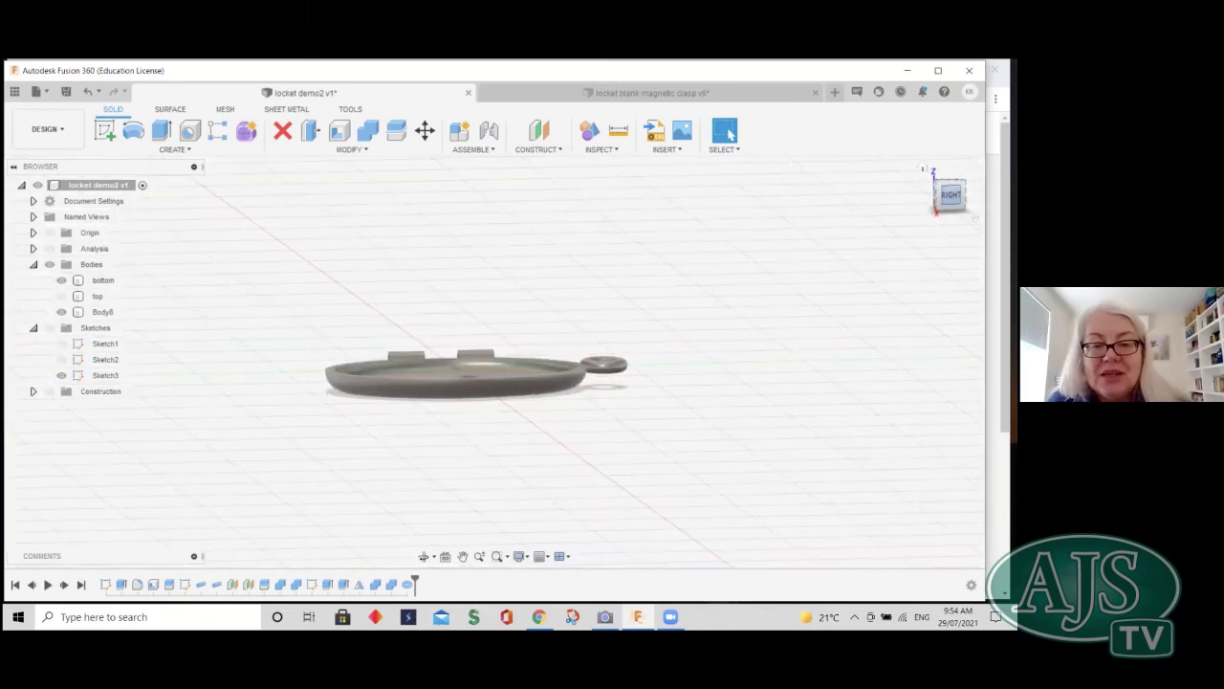
pyautogui.click(950, 194)
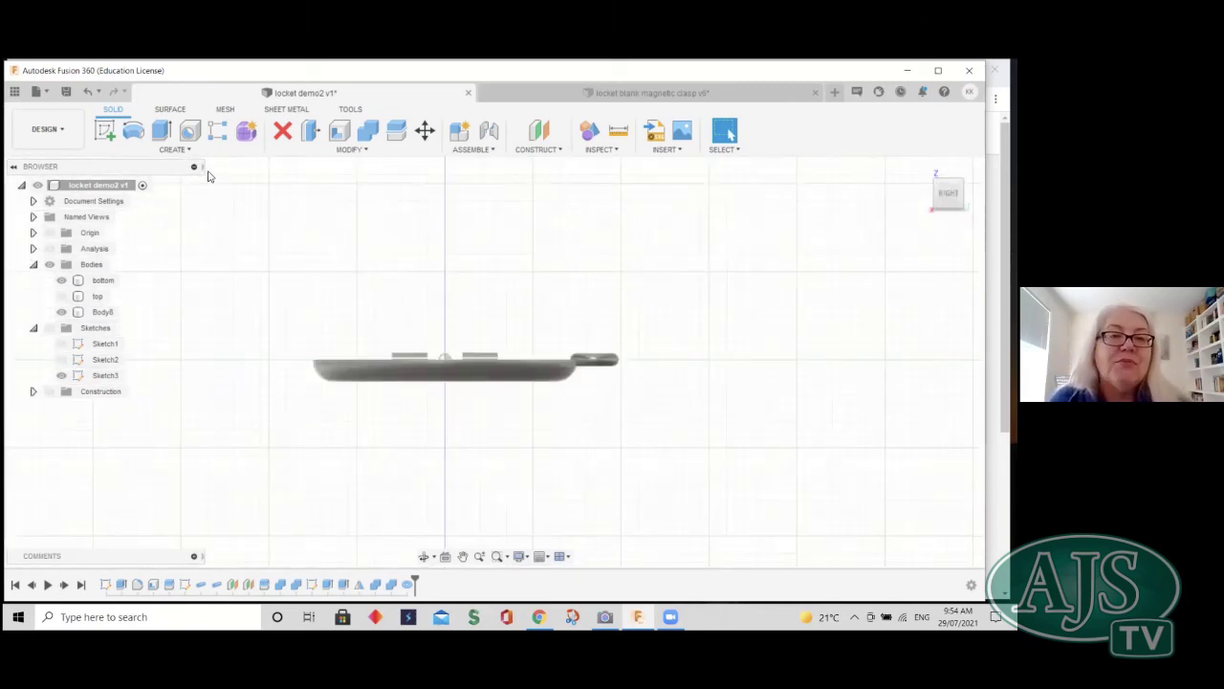
pyautogui.click(423, 136)
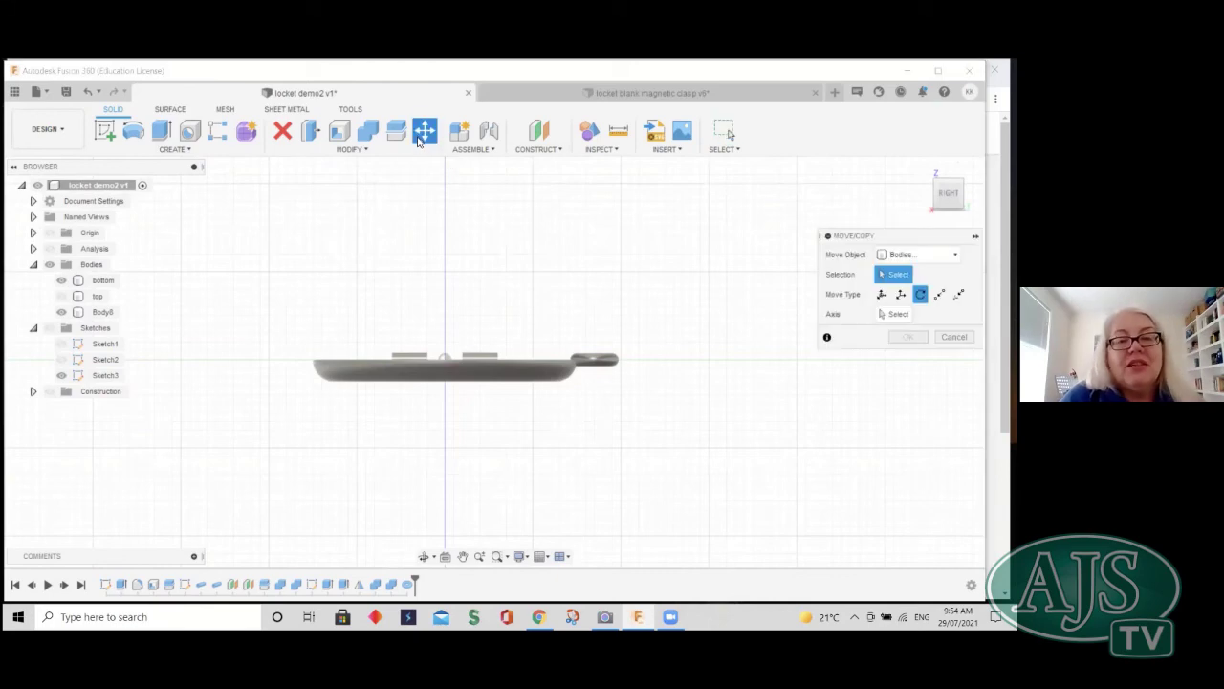
pyautogui.click(600, 362)
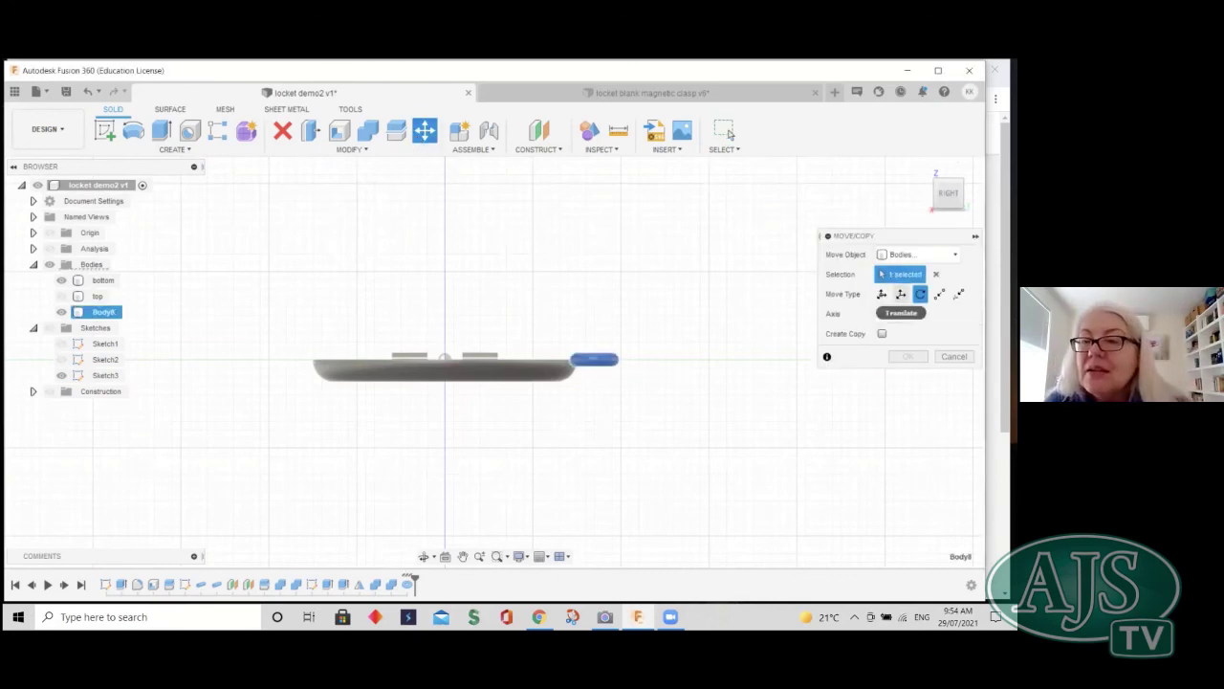
pyautogui.click(900, 293)
pyautogui.moveTo(595, 319); pyautogui.dragTo(591, 328)
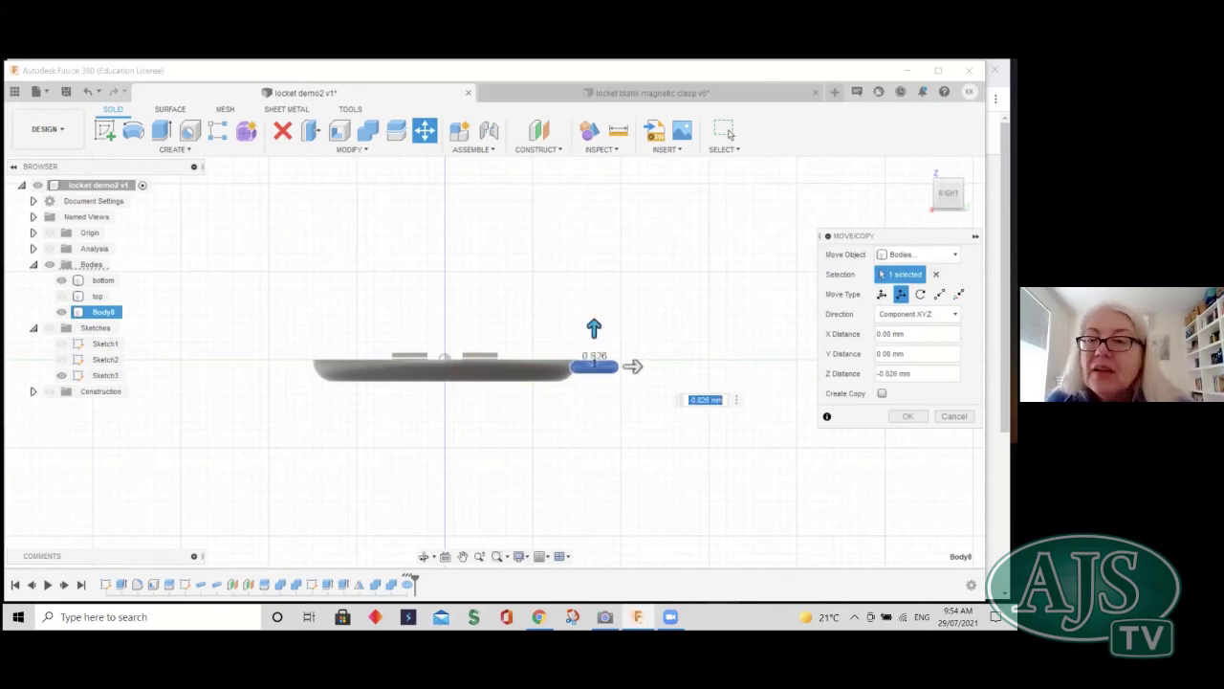
pyautogui.moveTo(948, 195); pyautogui.dragTo(948, 260)
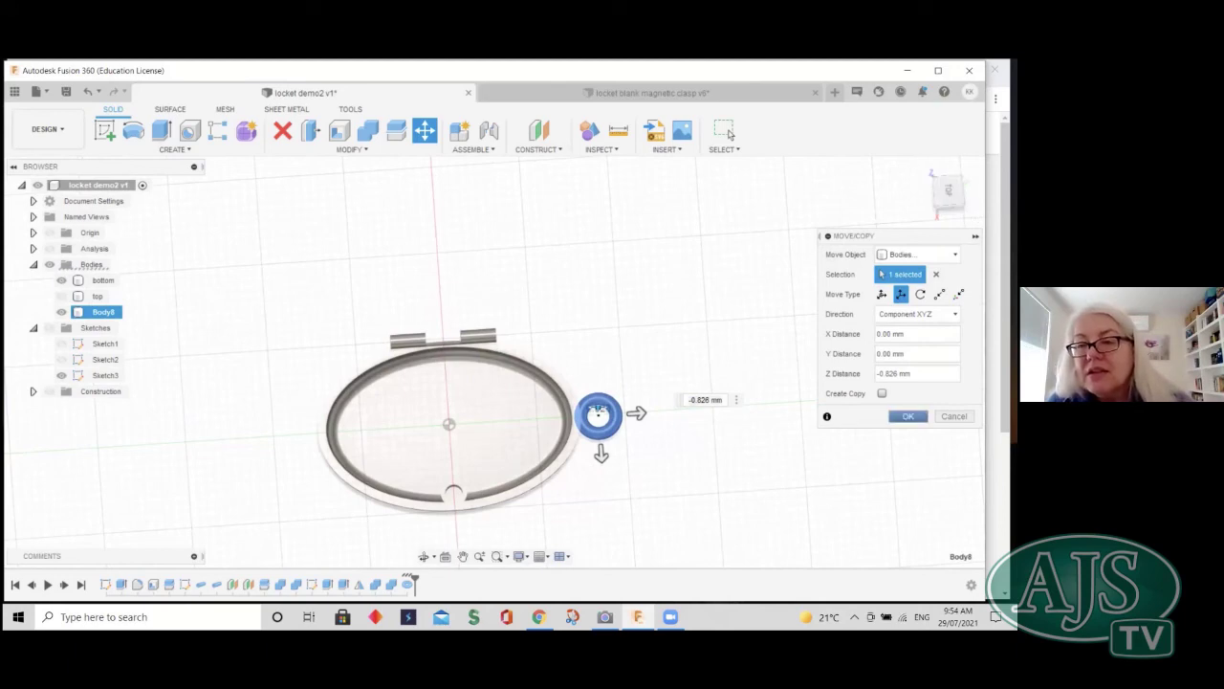
pyautogui.press('Return')
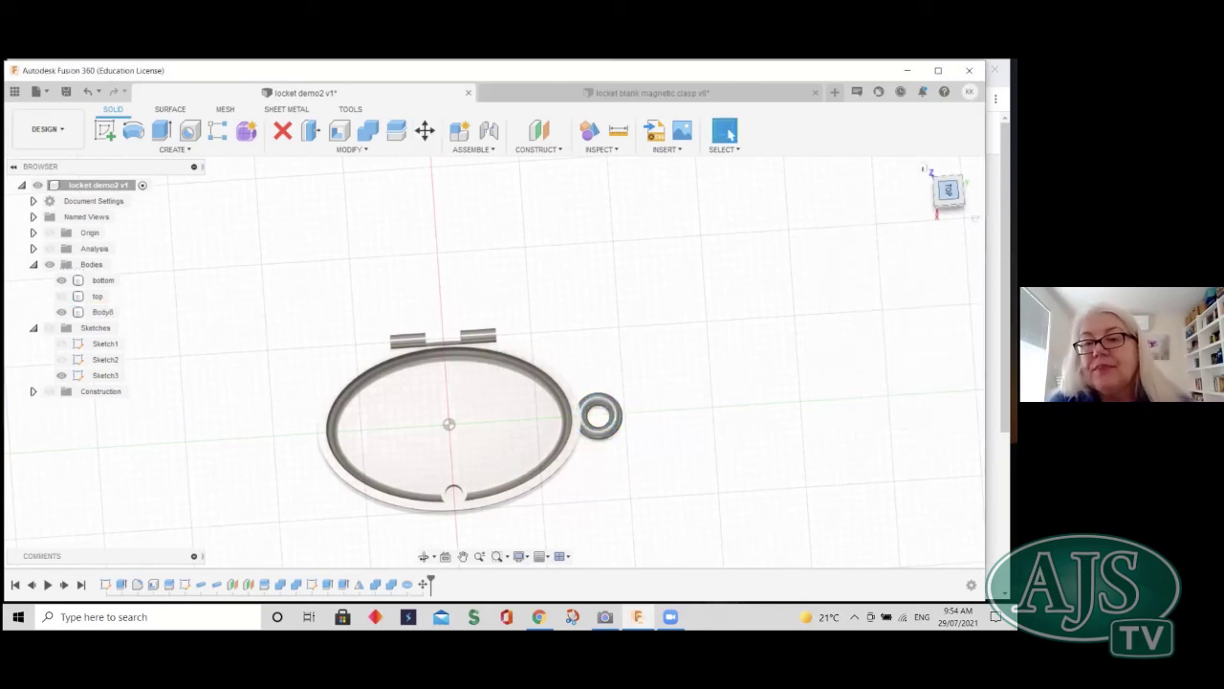
# - Edit the ring's move feature to shift it about 0.75 mm in negative Y, into the locket's edge
pyautogui.moveTo(948, 191); pyautogui.dragTo(949, 195)
pyautogui.keyDown('shift'); pyautogui.moveTo(516, 352); pyautogui.dragTo(532, 322, button='middle'); pyautogui.keyUp('shift')
pyautogui.keyDown('shift'); pyautogui.moveTo(14, 230); pyautogui.dragTo(424, 581, button='middle'); pyautogui.keyUp('shift')
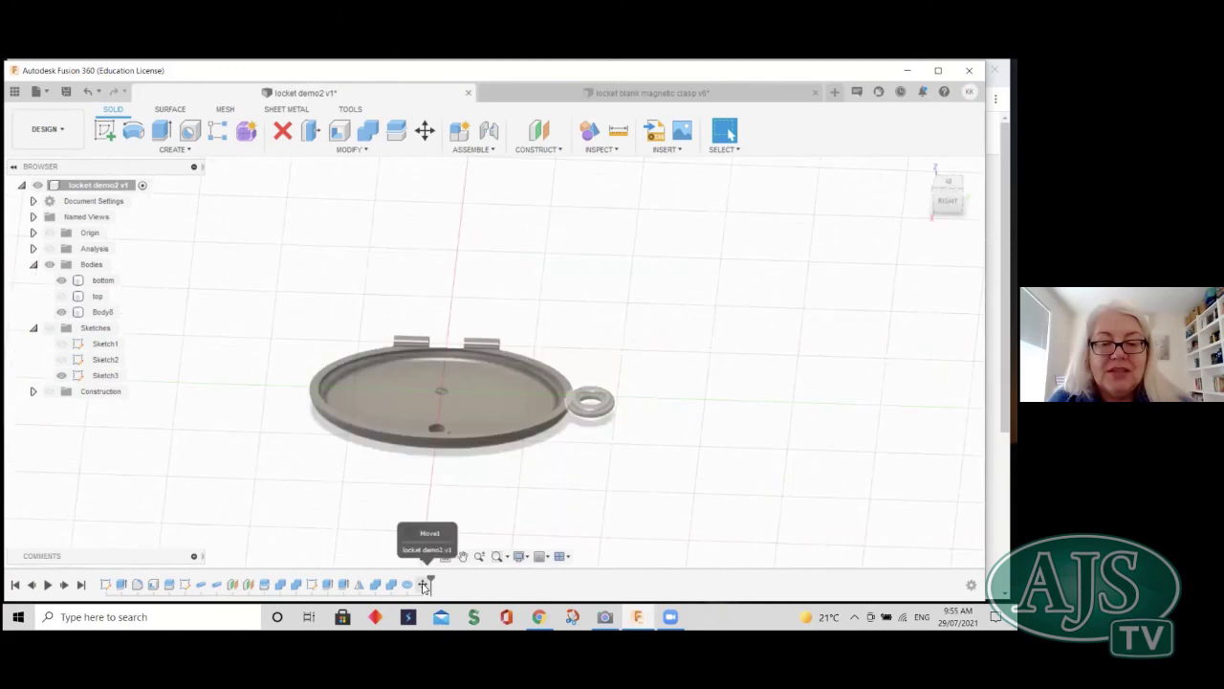
pyautogui.rightClick(423, 584)
pyautogui.click(451, 449)
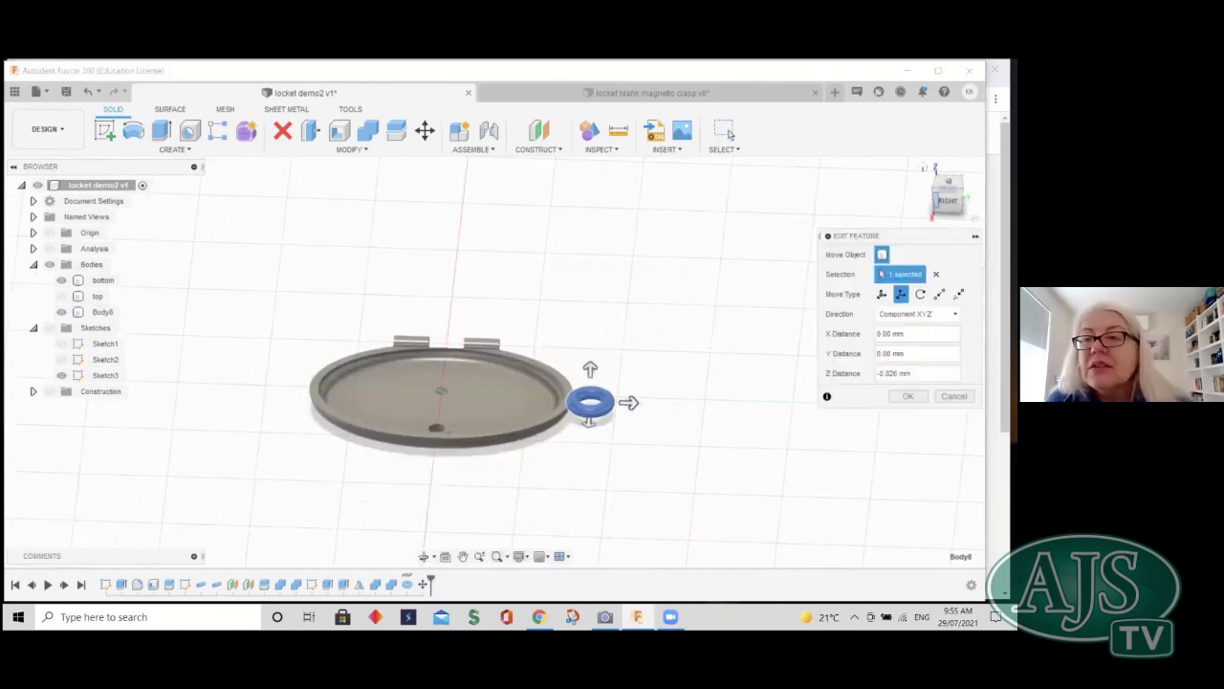
pyautogui.keyDown('shift'); pyautogui.moveTo(635, 402); pyautogui.dragTo(622, 377, button='middle'); pyautogui.keyUp('shift')
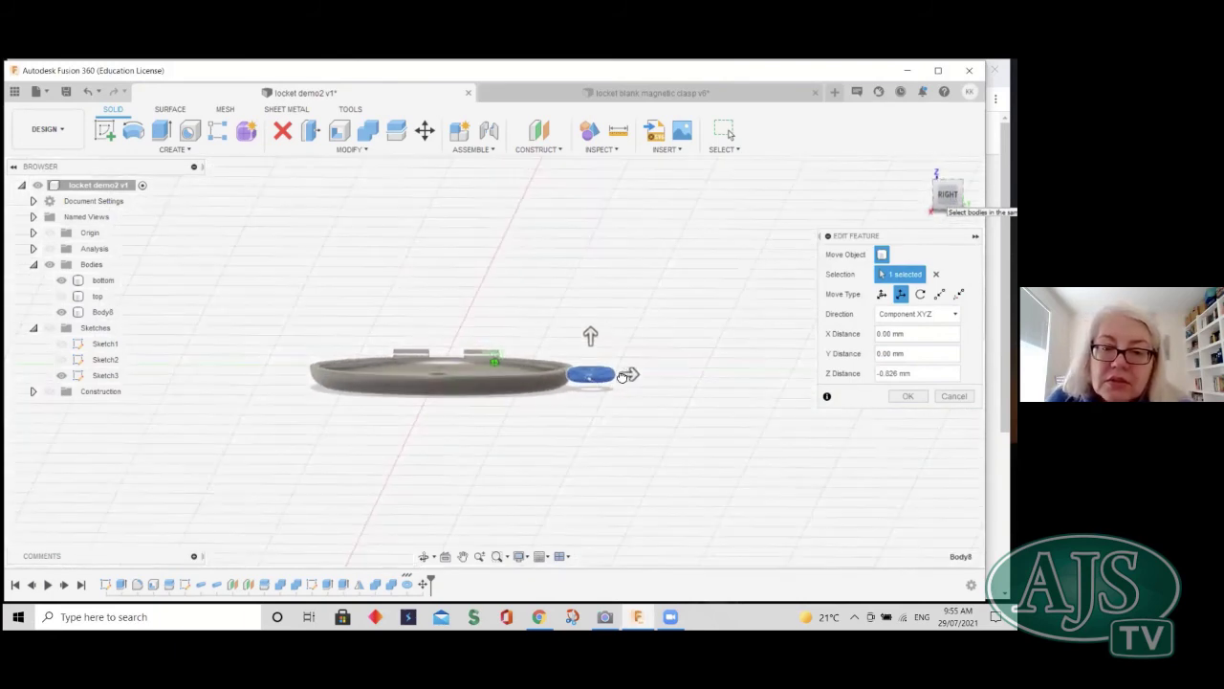
pyautogui.moveTo(621, 376); pyautogui.dragTo(615, 374)
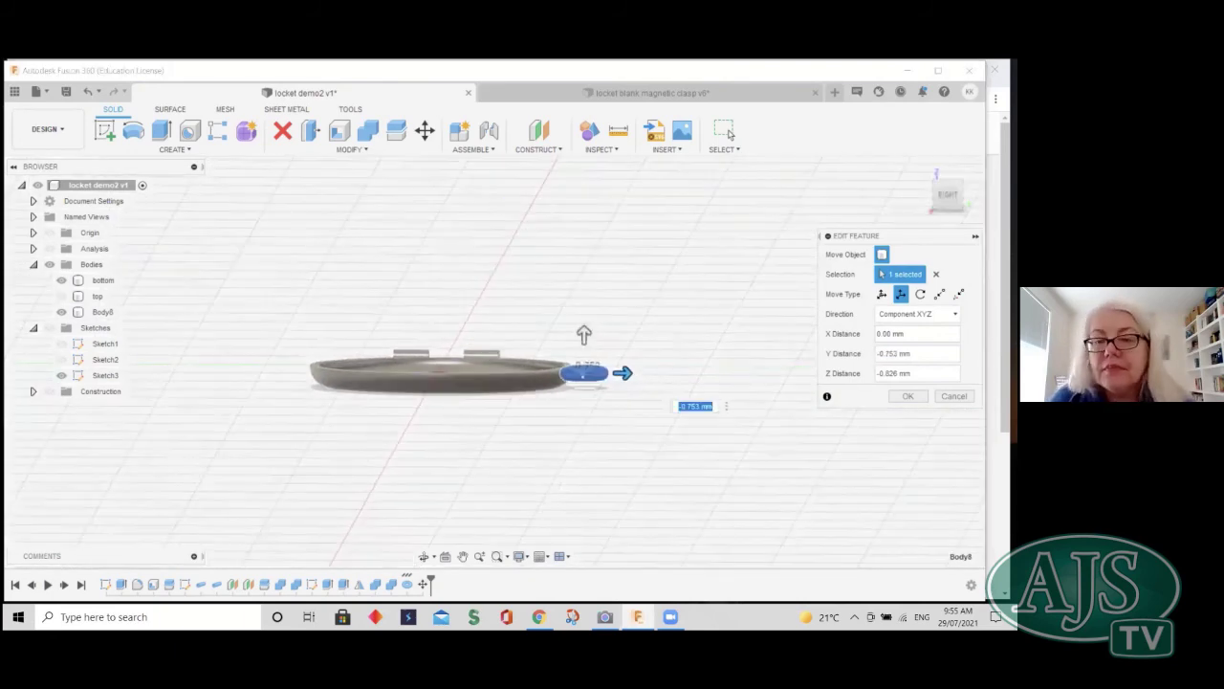
pyautogui.moveTo(948, 196); pyautogui.dragTo(949, 218)
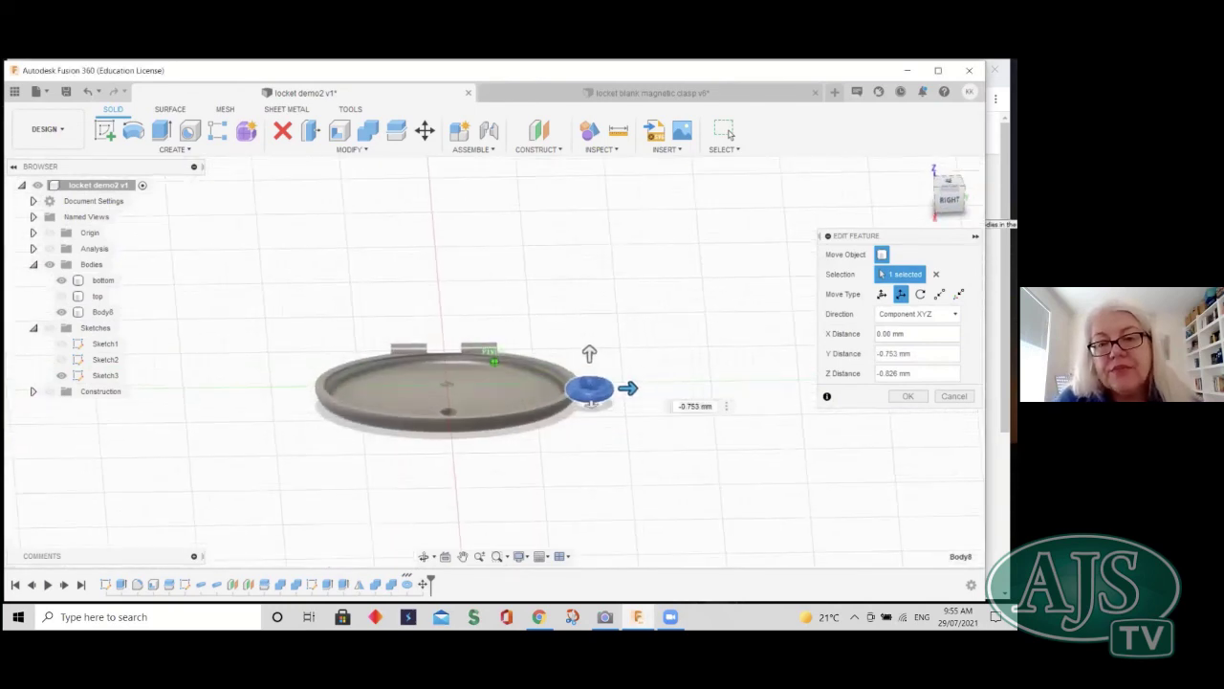
pyautogui.keyDown('shift'); pyautogui.moveTo(615, 374); pyautogui.dragTo(683, 334, button='middle'); pyautogui.keyUp('shift')
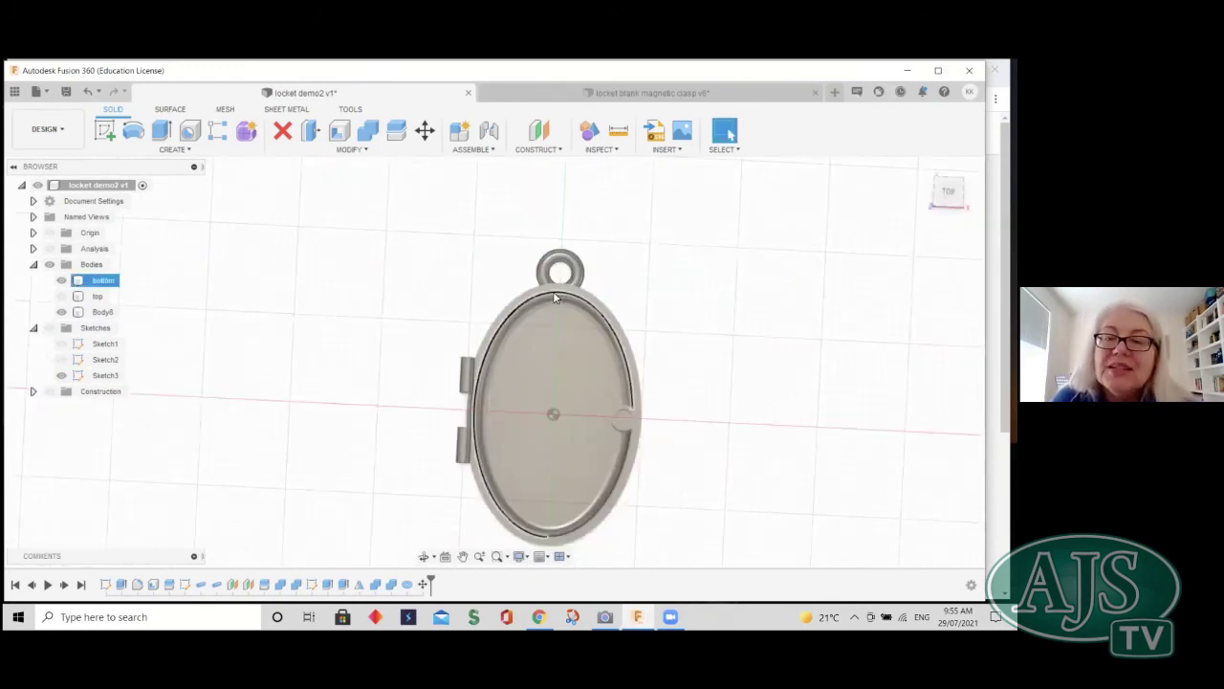
# - Show the sketches and split the ring body using the locket's outer oval outline from Sketch1 as the splitting tool
pyautogui.click(695, 223)
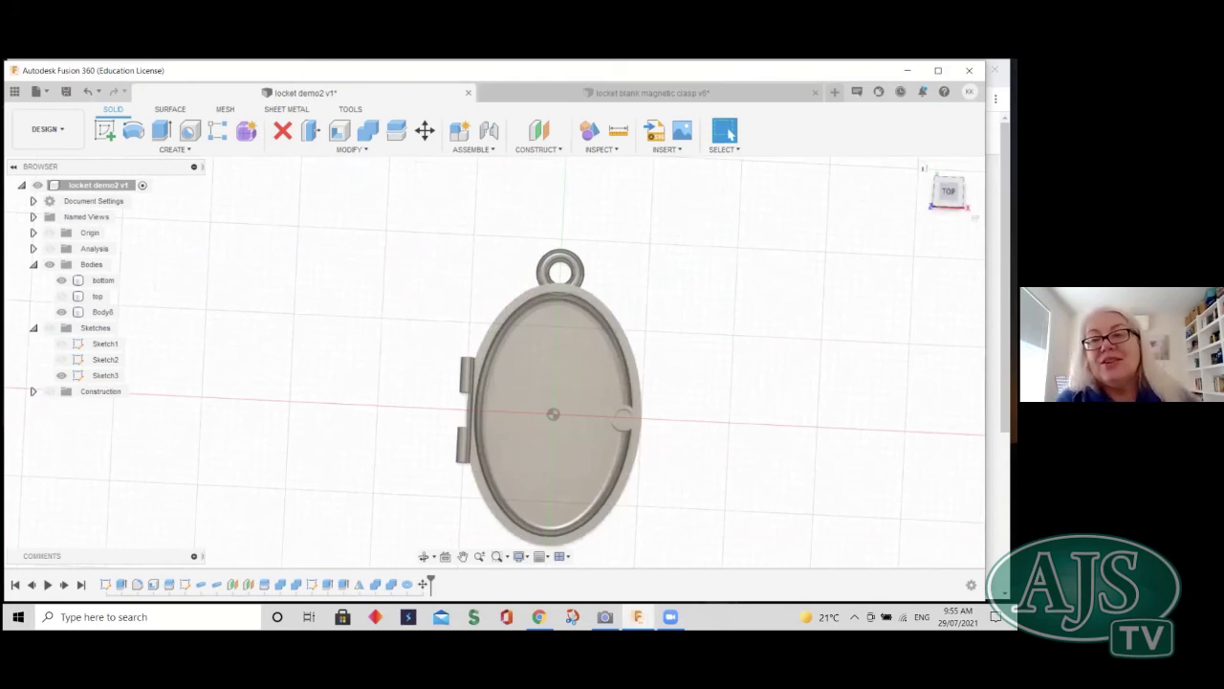
pyautogui.click(947, 194)
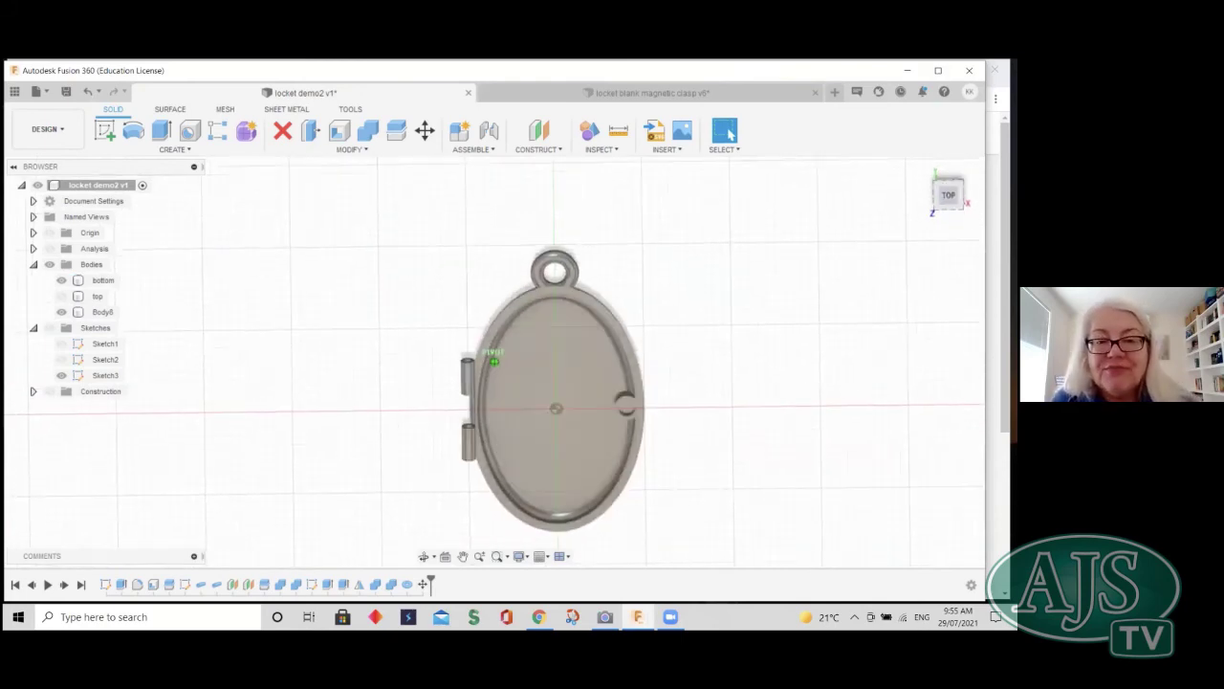
pyautogui.click(395, 134)
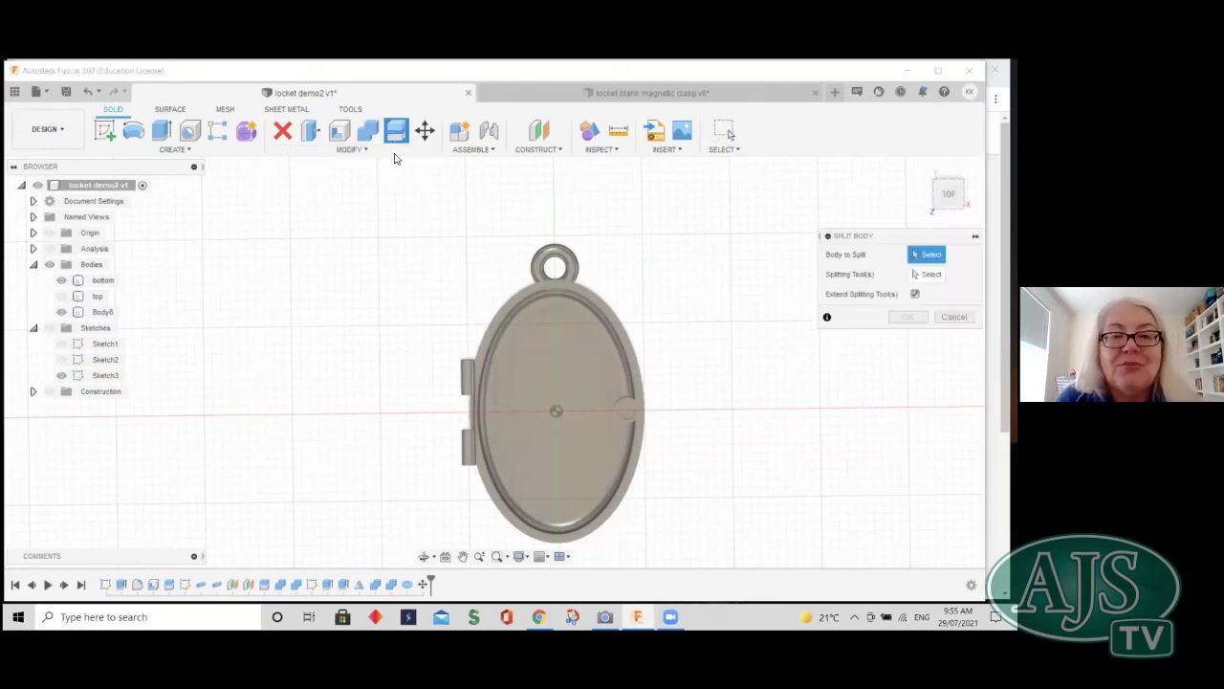
pyautogui.click(555, 264)
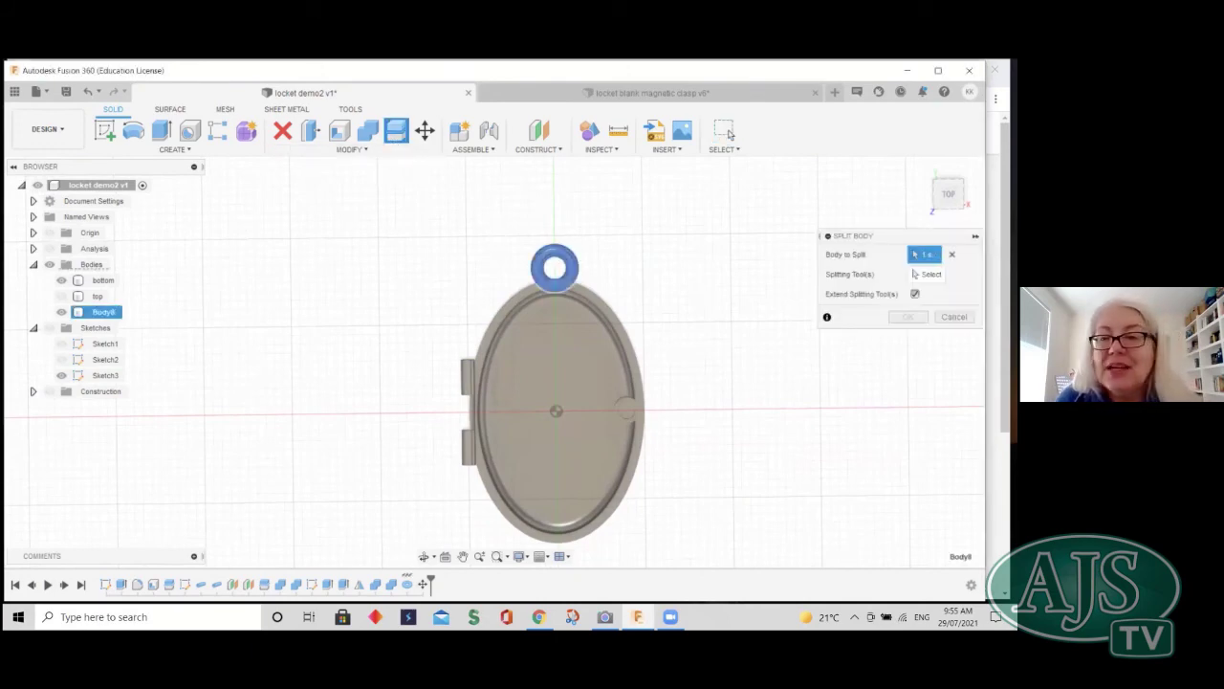
pyautogui.click(926, 274)
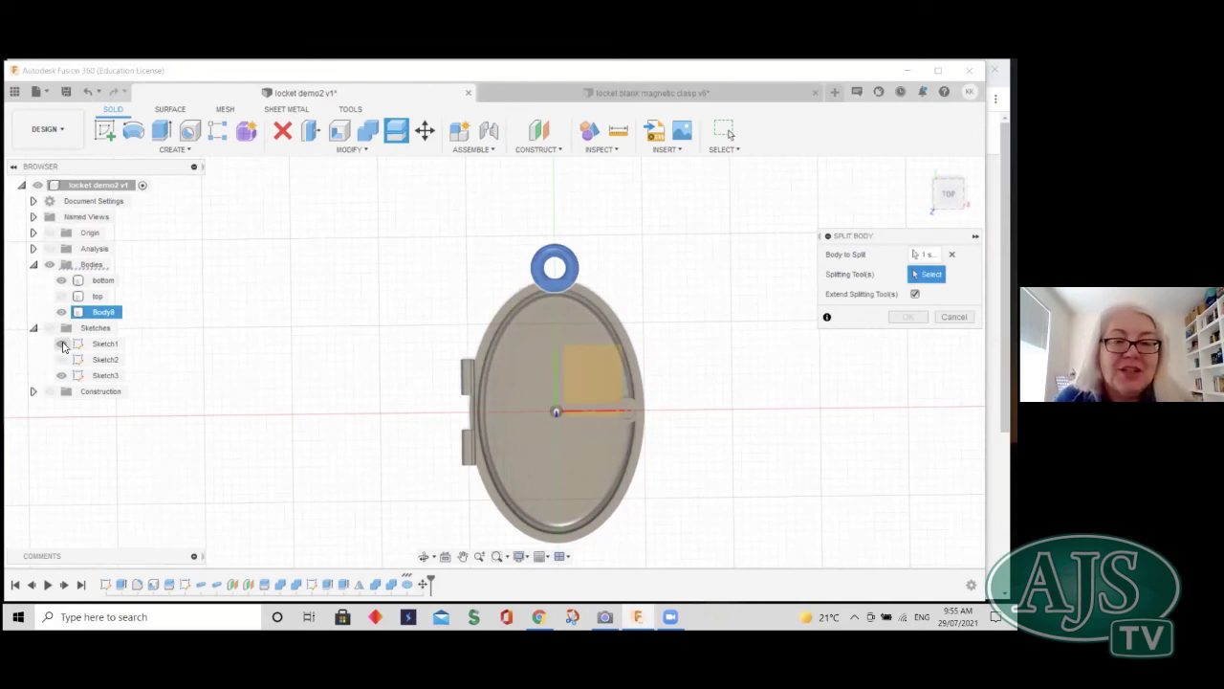
pyautogui.click(51, 328)
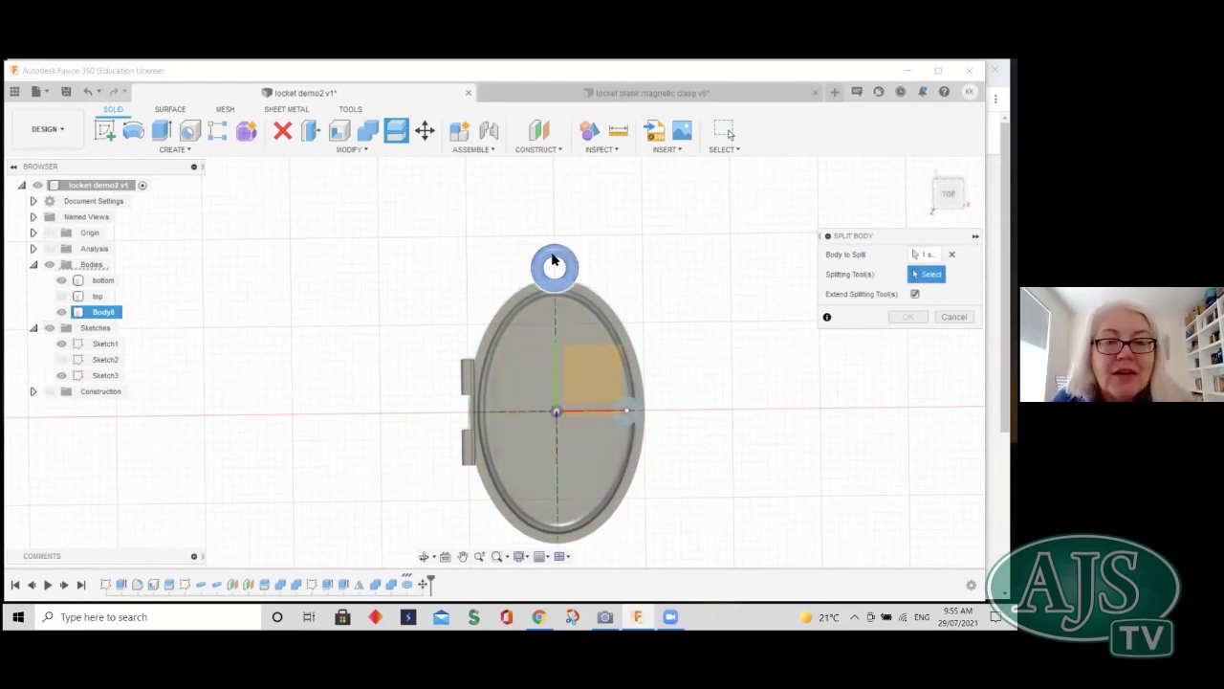
pyautogui.click(553, 282)
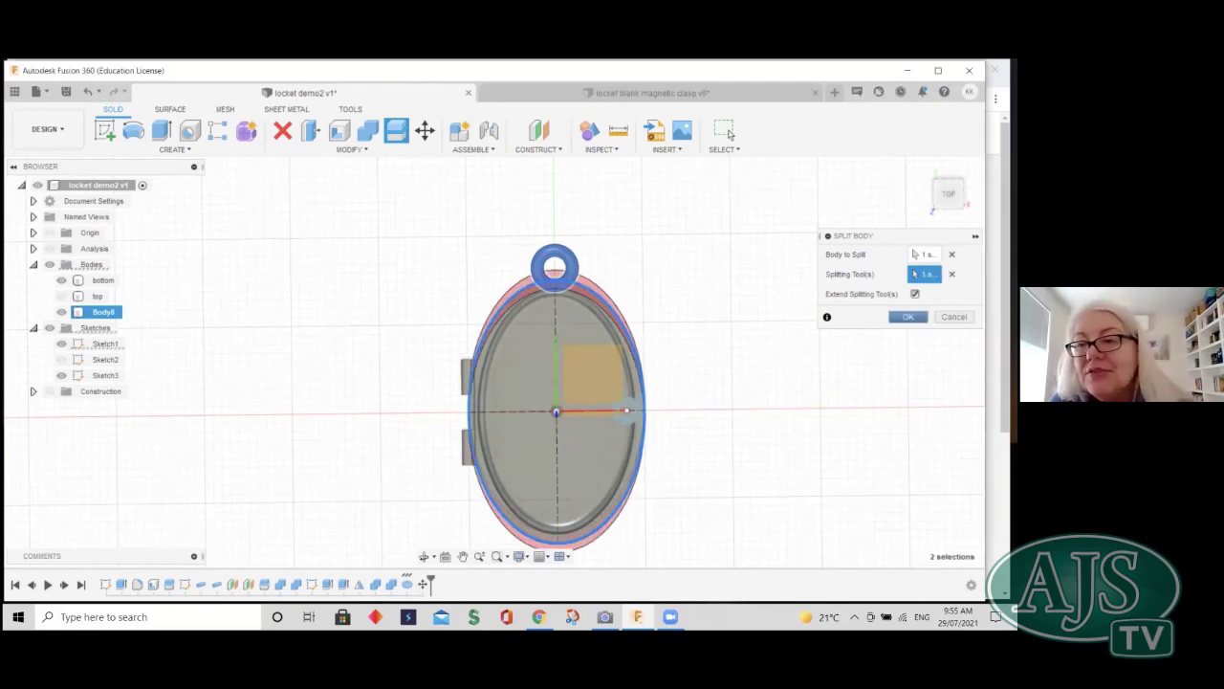
pyautogui.click(908, 317)
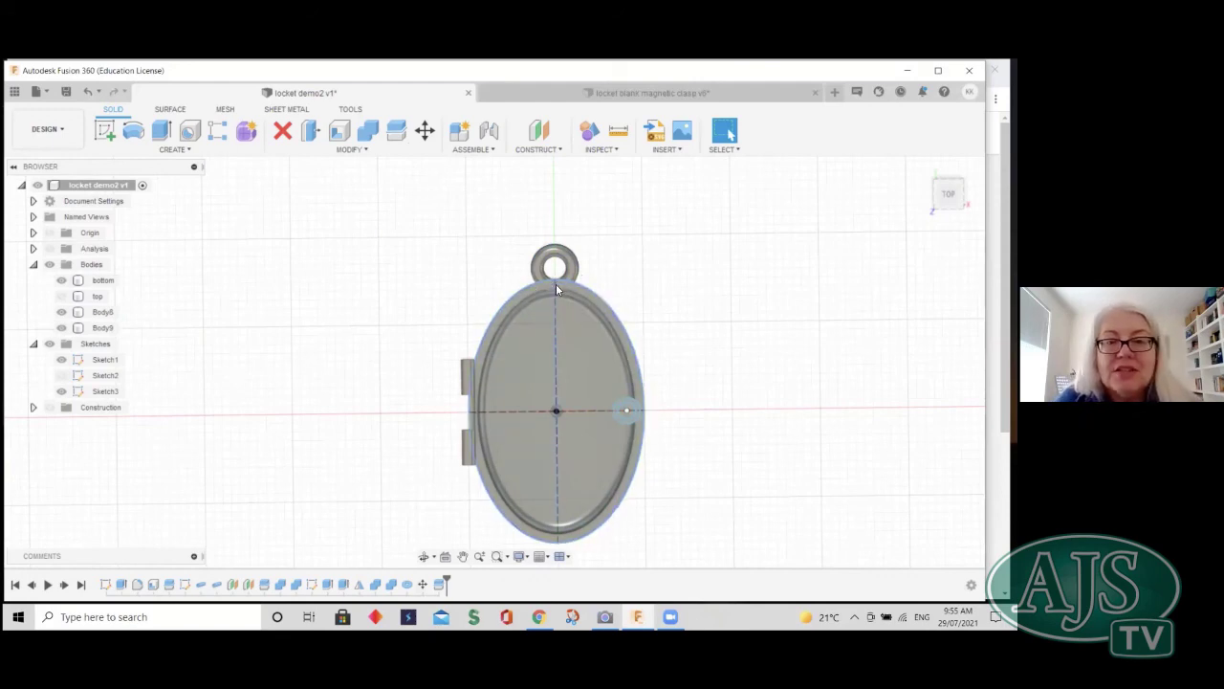
# - Remove the split-off ring piece that overlaps the inside of the locket's edge
pyautogui.click(96, 328)
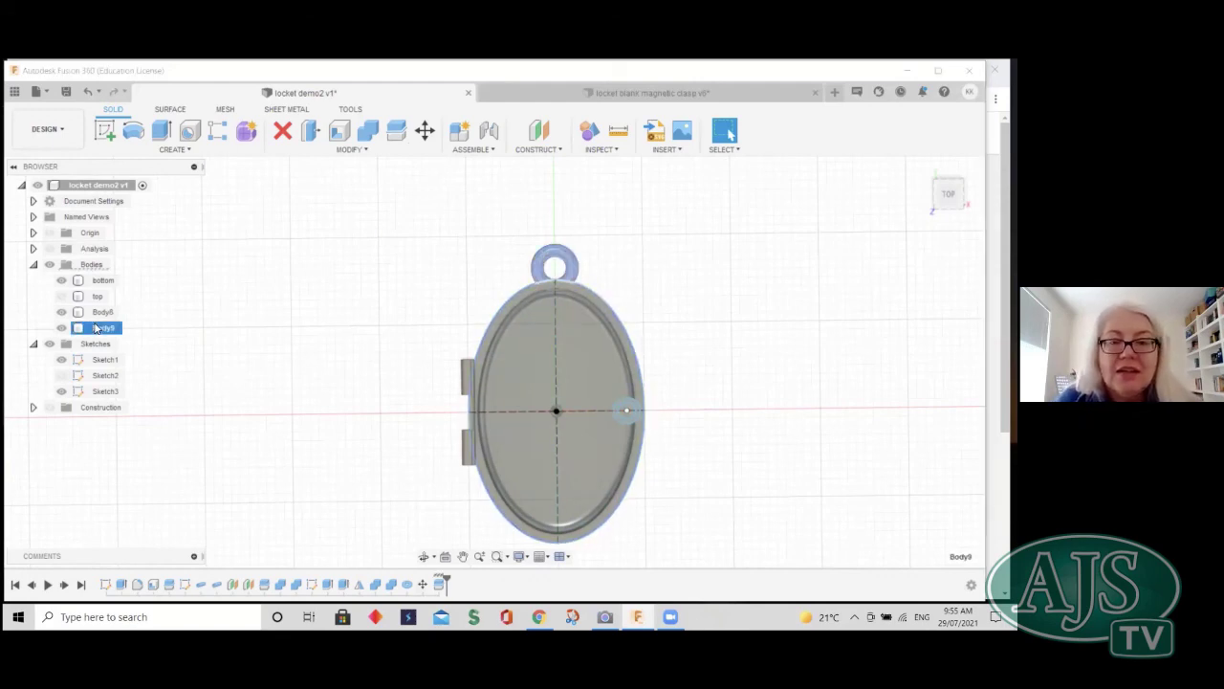
pyautogui.click(102, 312)
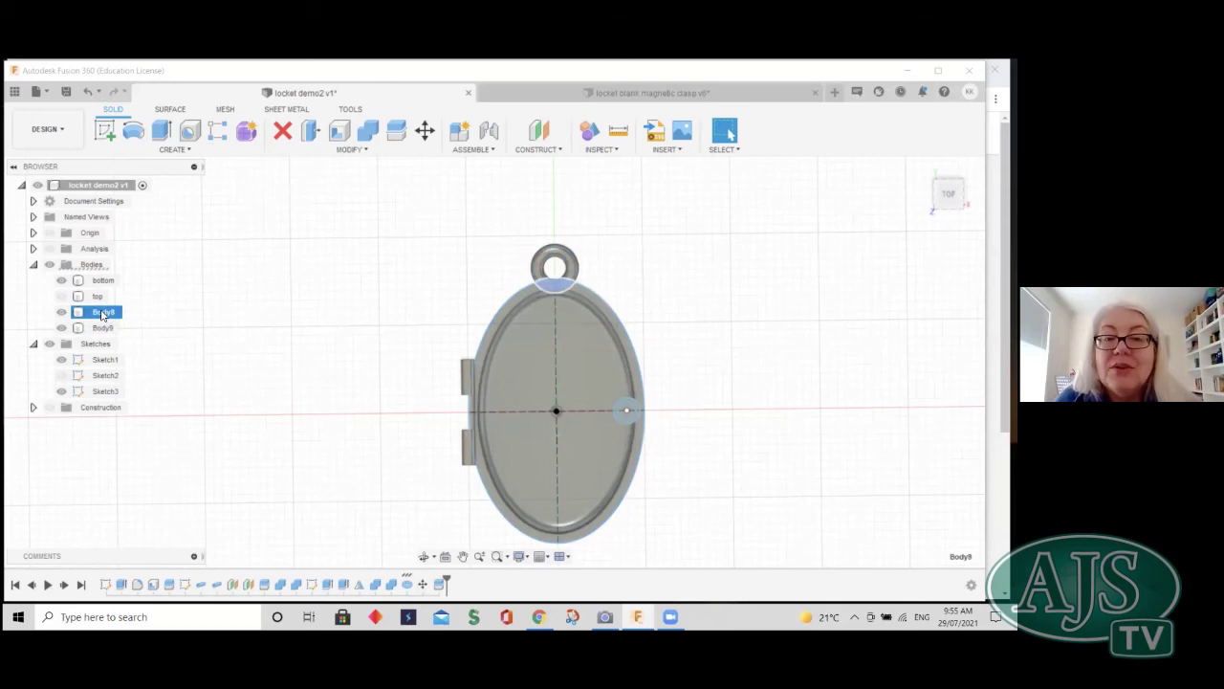
pyautogui.rightClick(101, 313)
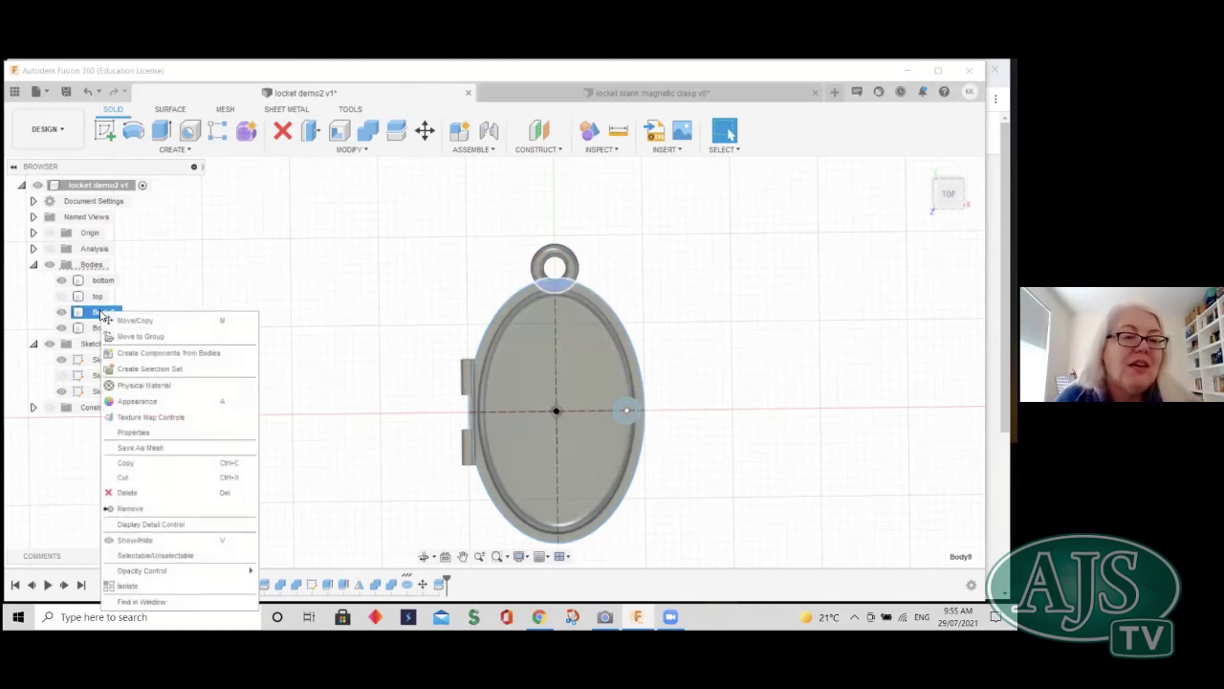
pyautogui.click(136, 510)
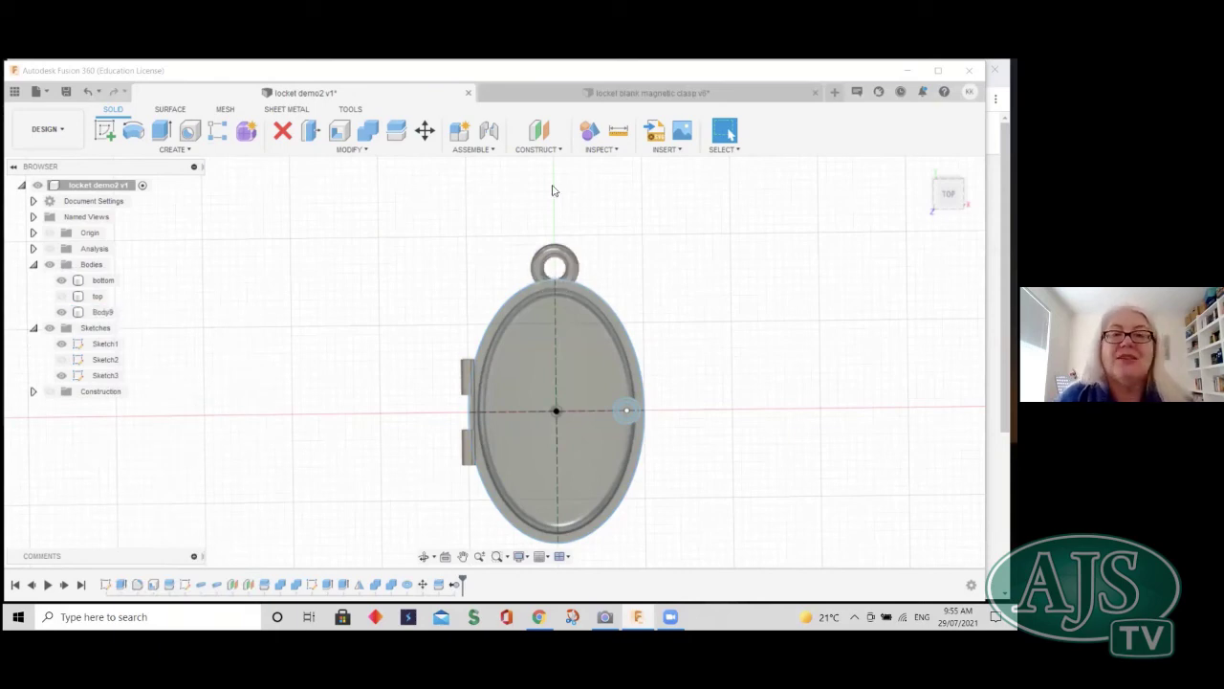
# - Combine the trimmed hanging ring with the bottom body using a Join operation
pyautogui.click(367, 133)
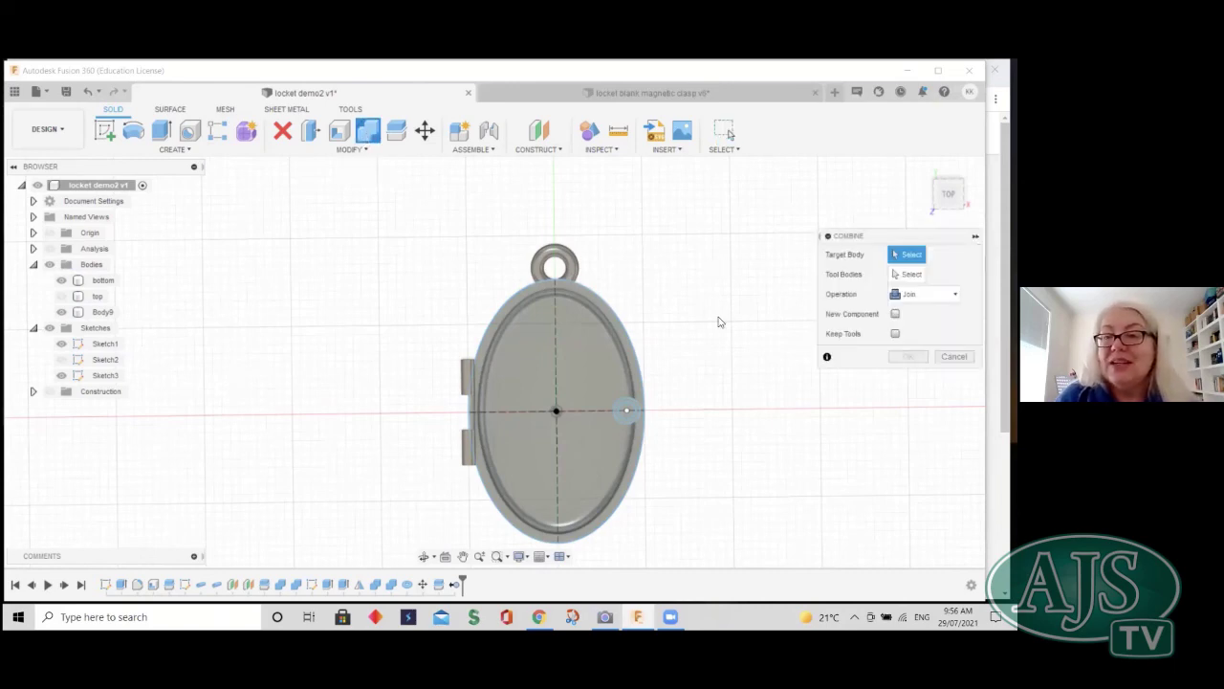
pyautogui.click(593, 335)
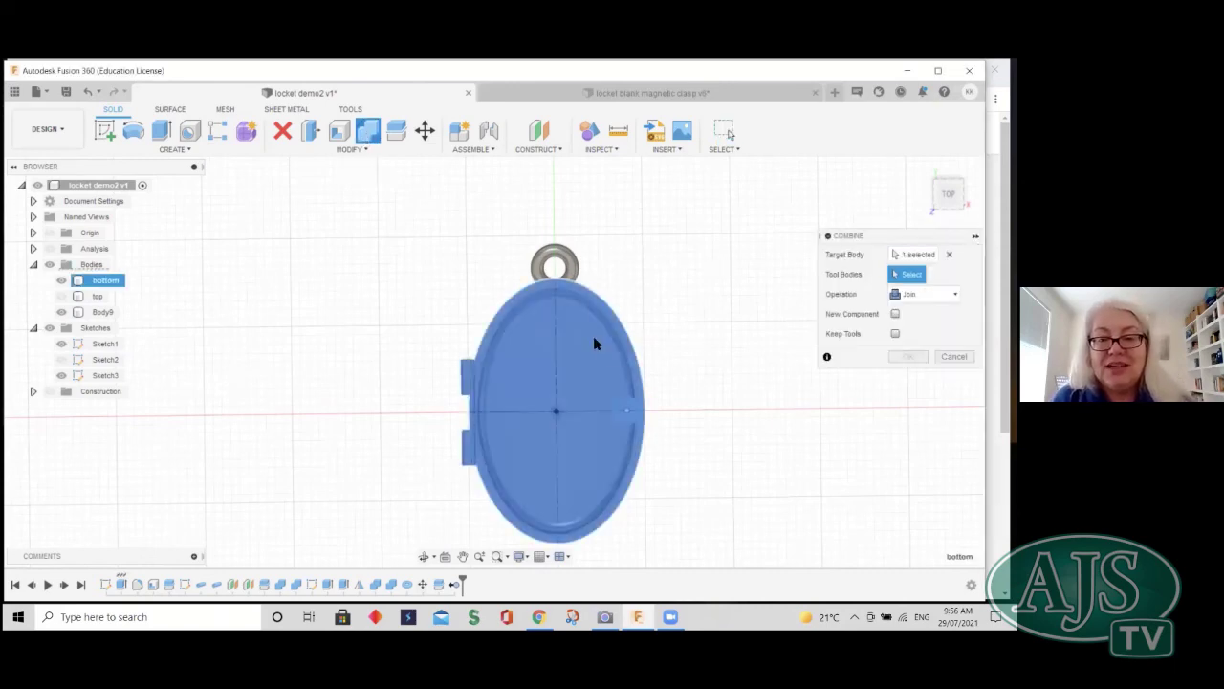
pyautogui.click(563, 259)
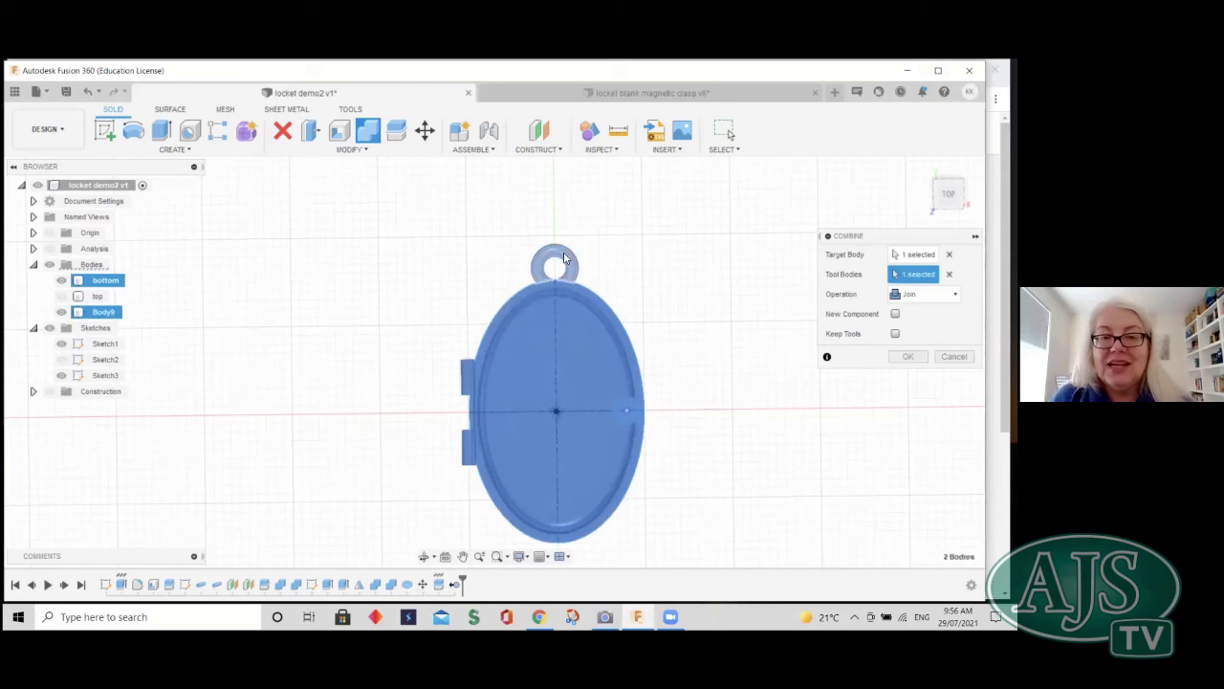
pyautogui.click(908, 355)
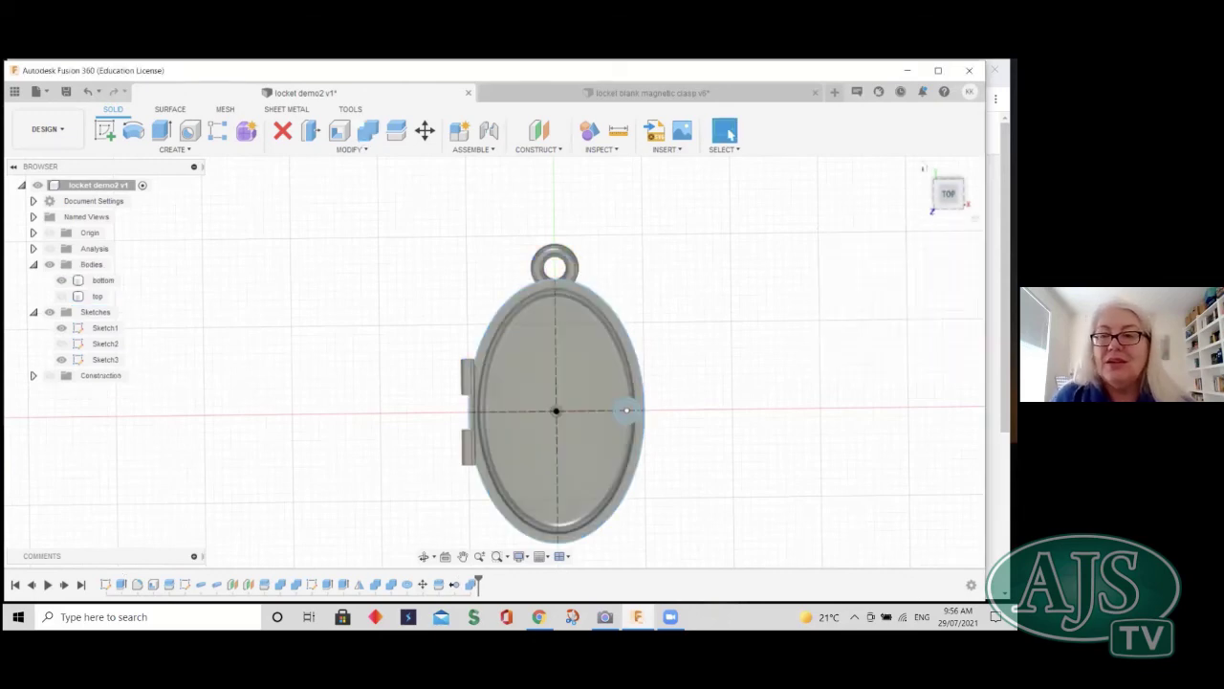
# - Show the top body and rotate it open 180 degrees about the circular end edge of the bottom half's hinge barrel
pyautogui.moveTo(493, 360)
pyautogui.keyDown('shift'); pyautogui.mouseDown(button='middle')
pyautogui.moveTo(507, 340)
pyautogui.moveTo(773, 385)
pyautogui.moveTo(662, 362)
pyautogui.mouseUp(button='middle'); pyautogui.keyUp('shift')
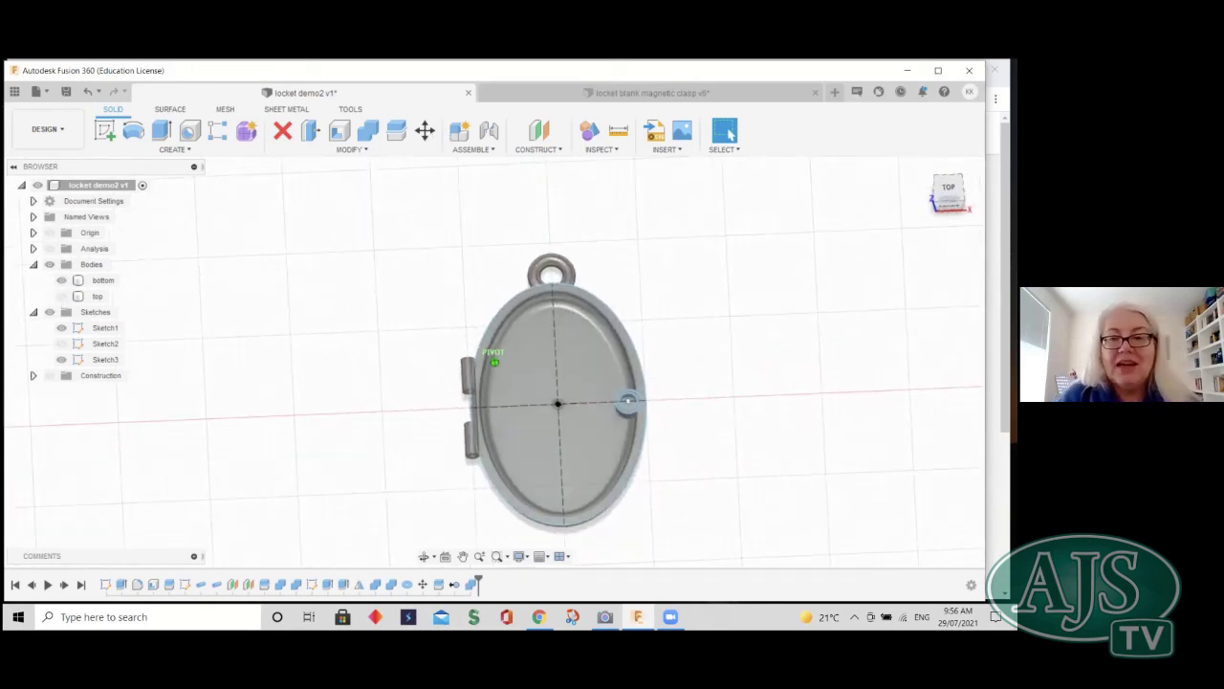
pyautogui.click(425, 130)
pyautogui.click(424, 129)
pyautogui.click(920, 295)
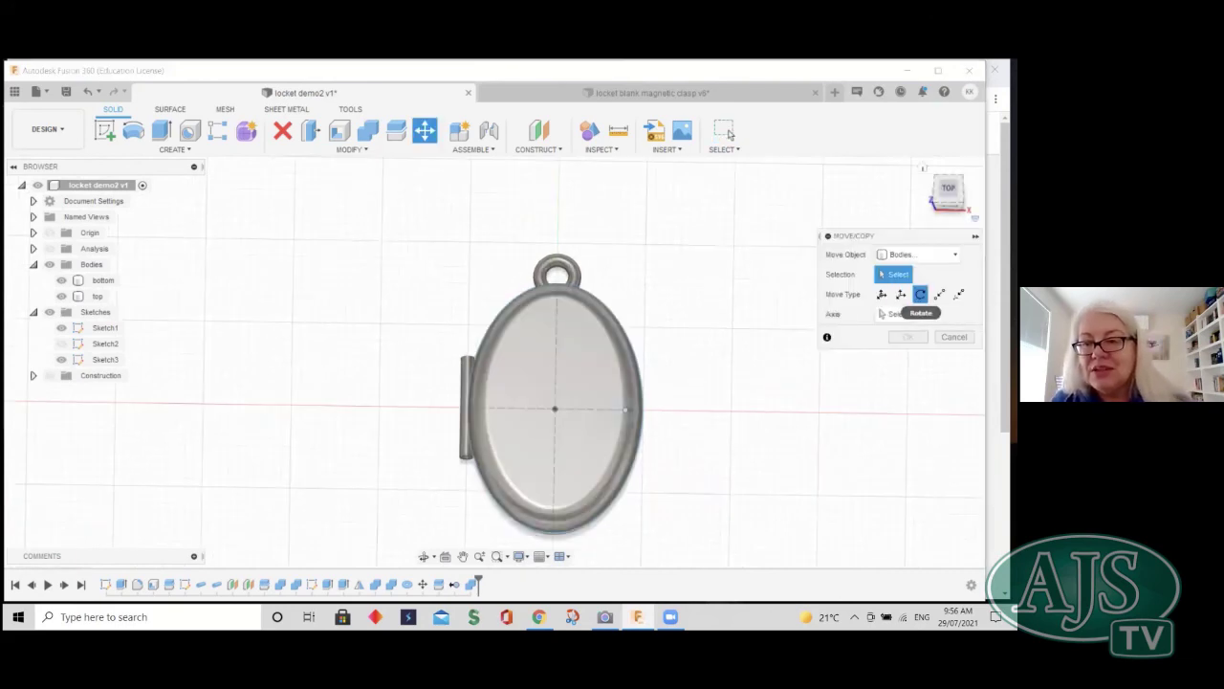
pyautogui.click(562, 369)
pyautogui.click(893, 314)
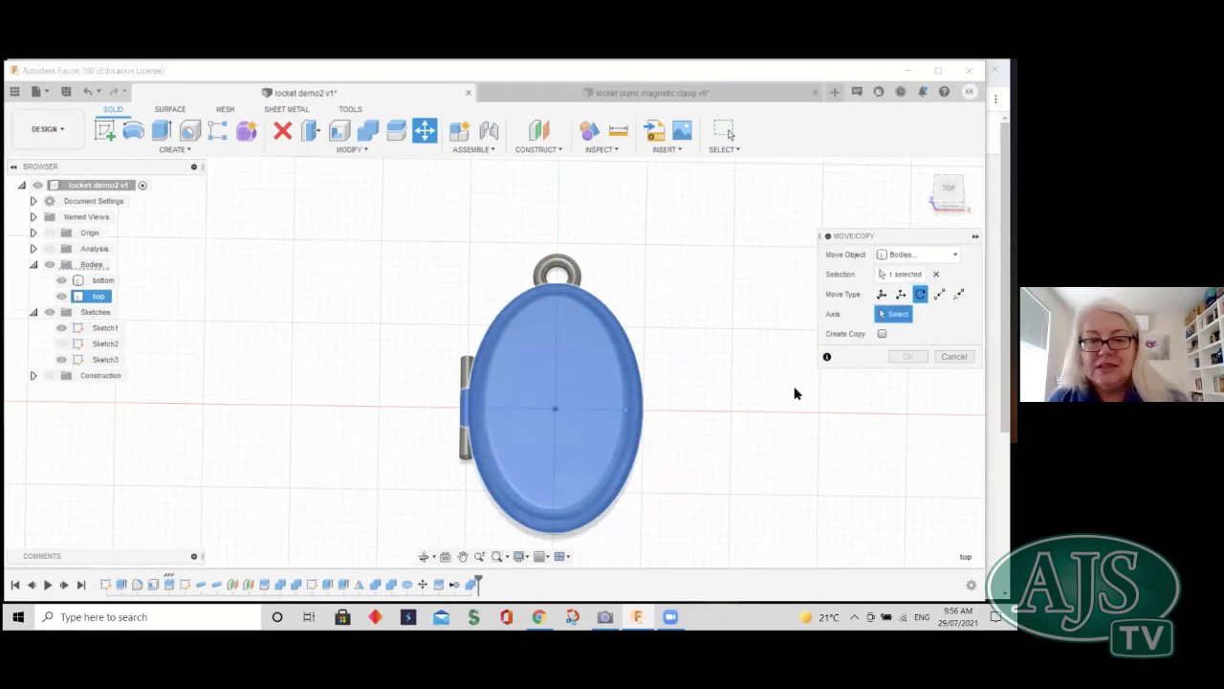
pyautogui.click(467, 459)
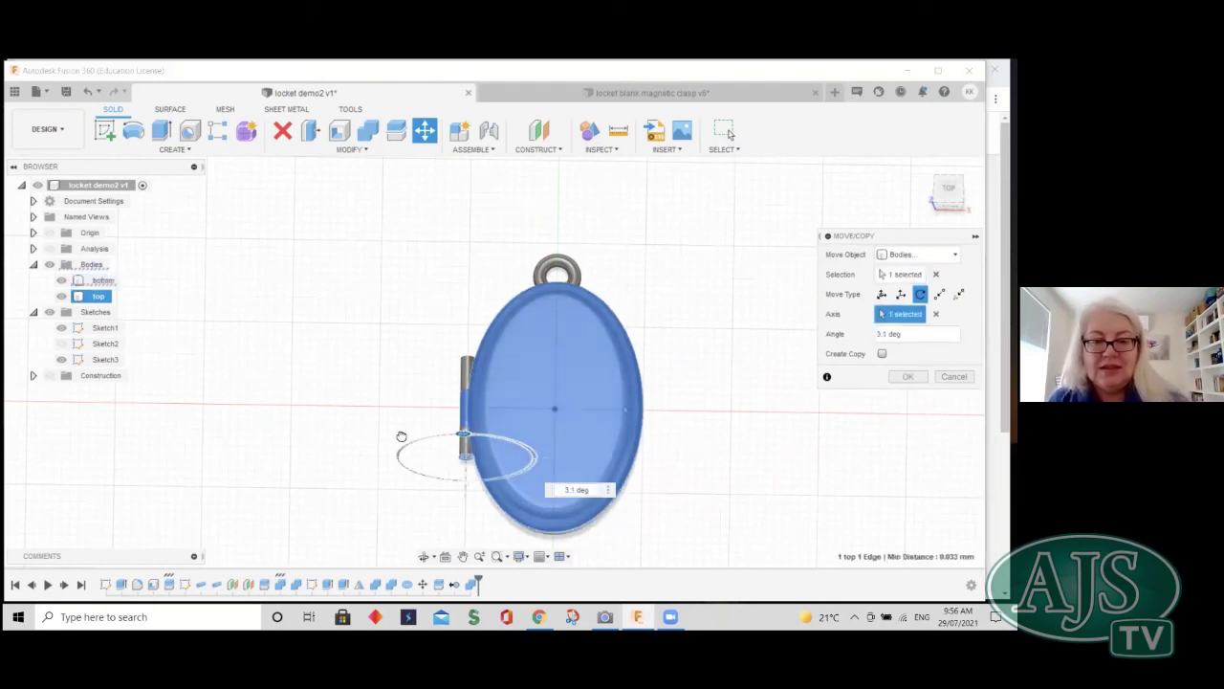
pyautogui.moveTo(400, 452); pyautogui.dragTo(265, 570)
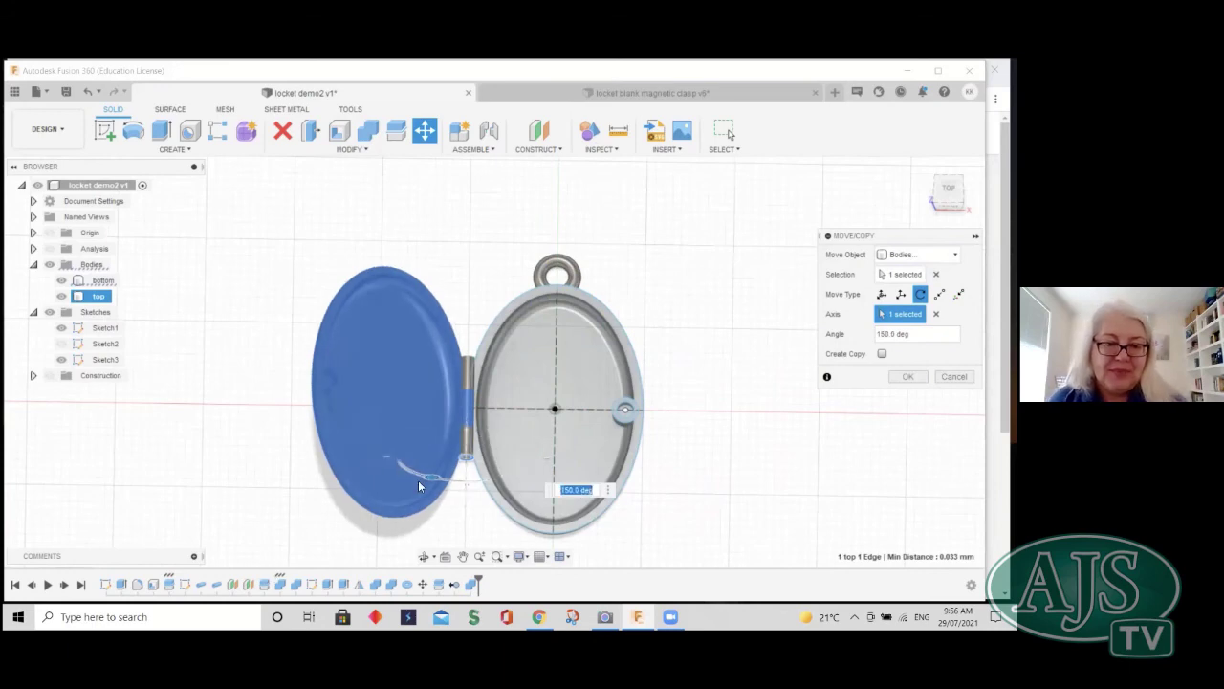
pyautogui.write('180')
pyautogui.press('Return')
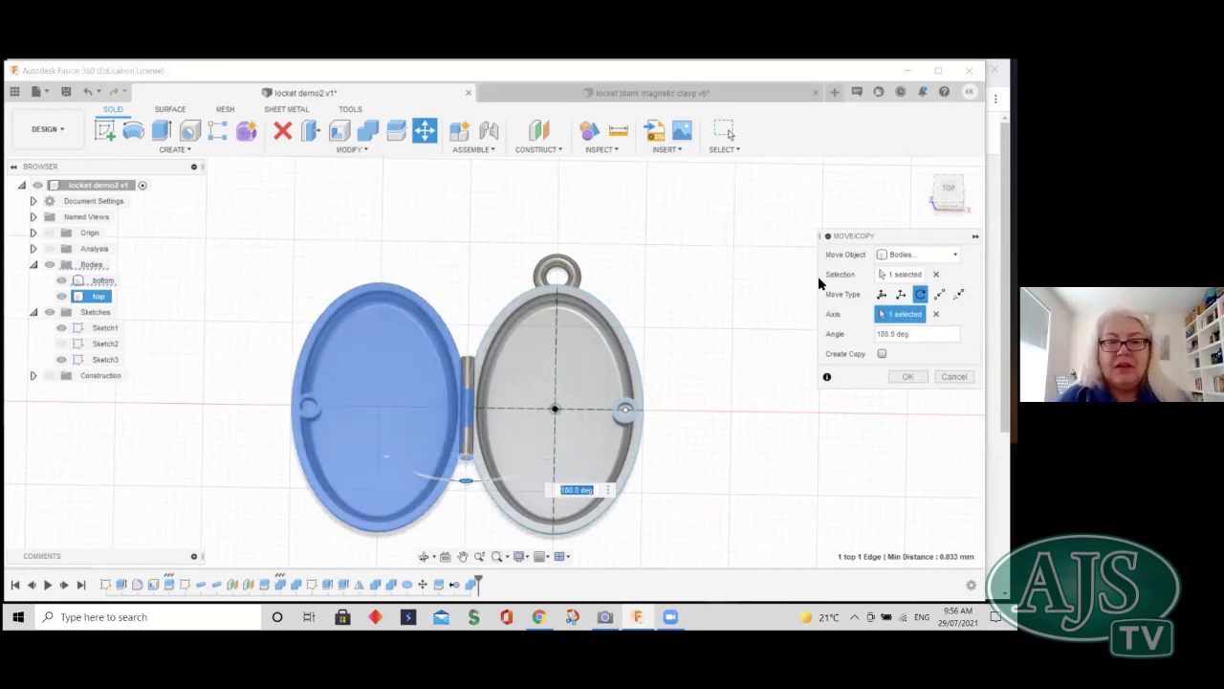
# - Move the opened top half about 3.07 mm in negative X, away from the hinge, and save a new version of the design
pyautogui.click(900, 293)
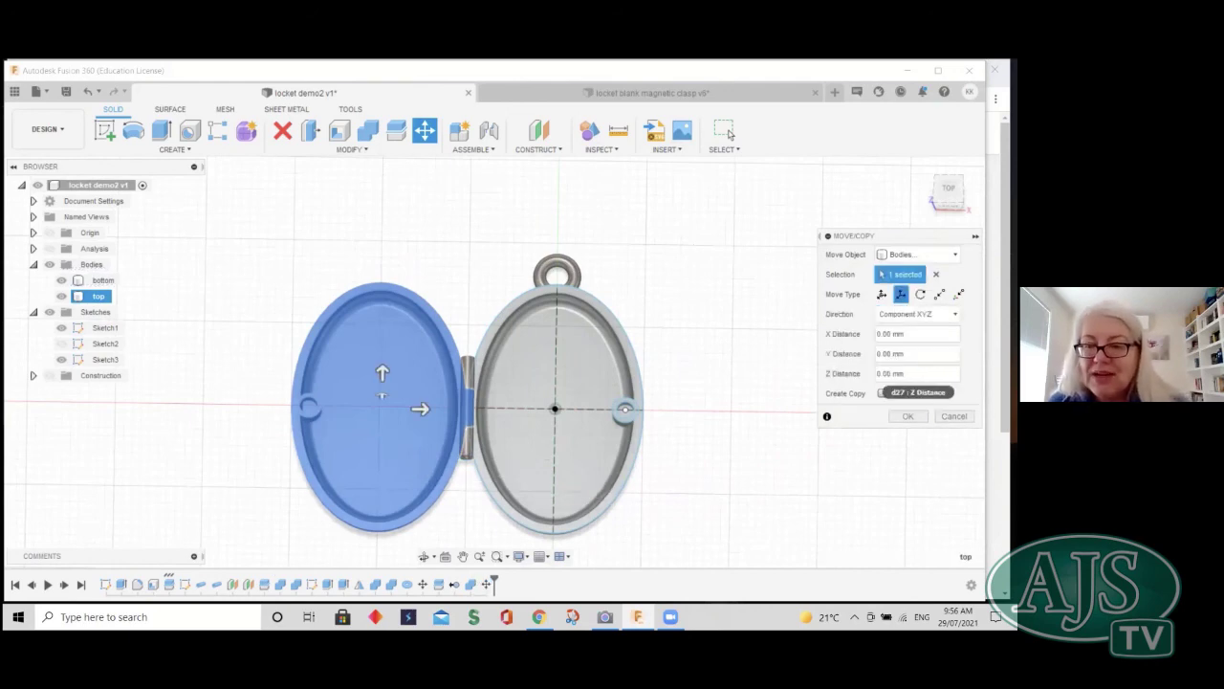
pyautogui.moveTo(419, 410); pyautogui.dragTo(391, 409)
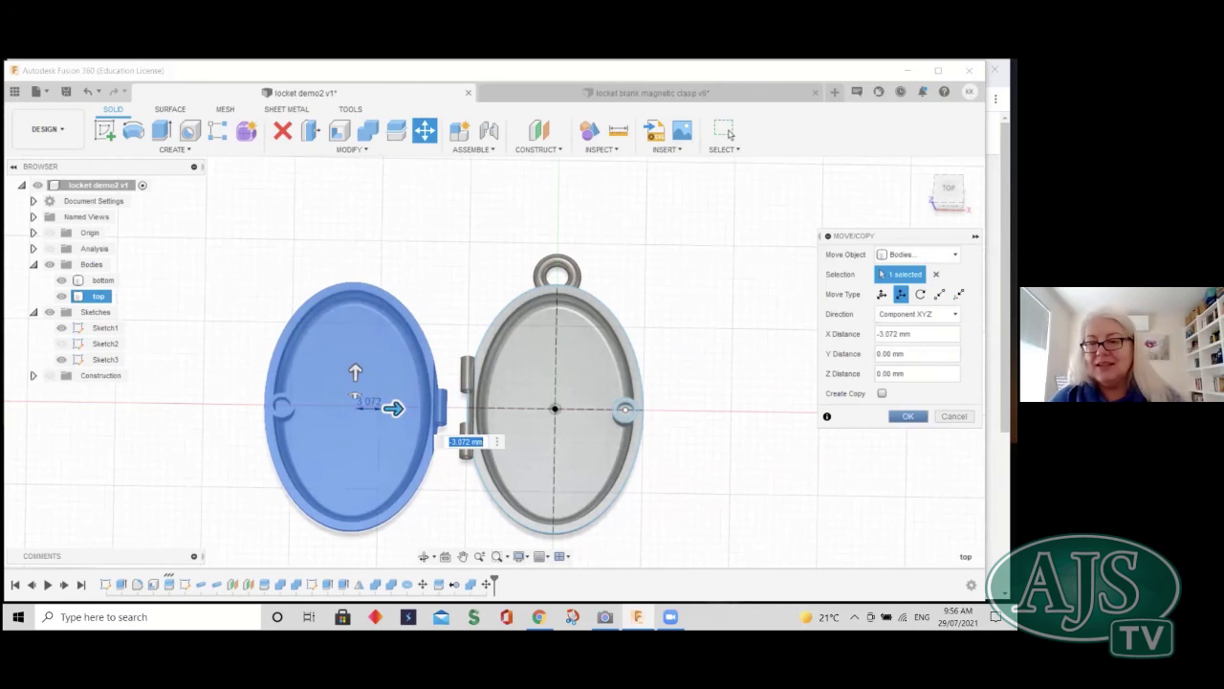
pyautogui.click(908, 416)
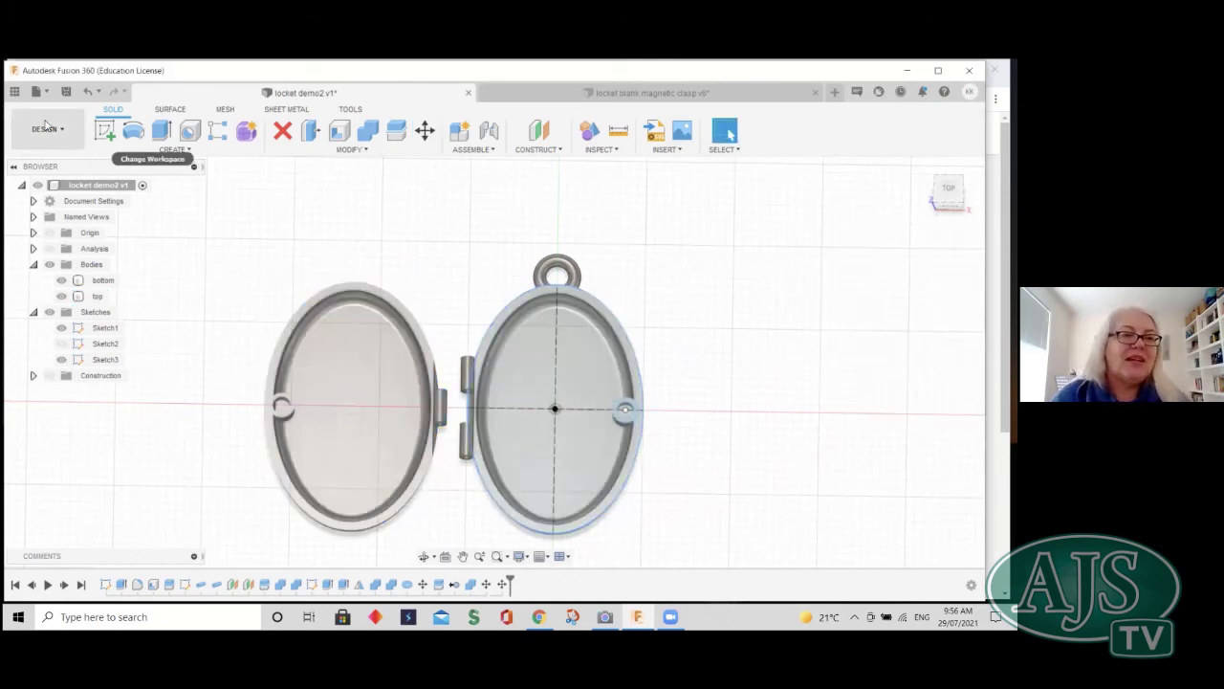
pyautogui.click(67, 91)
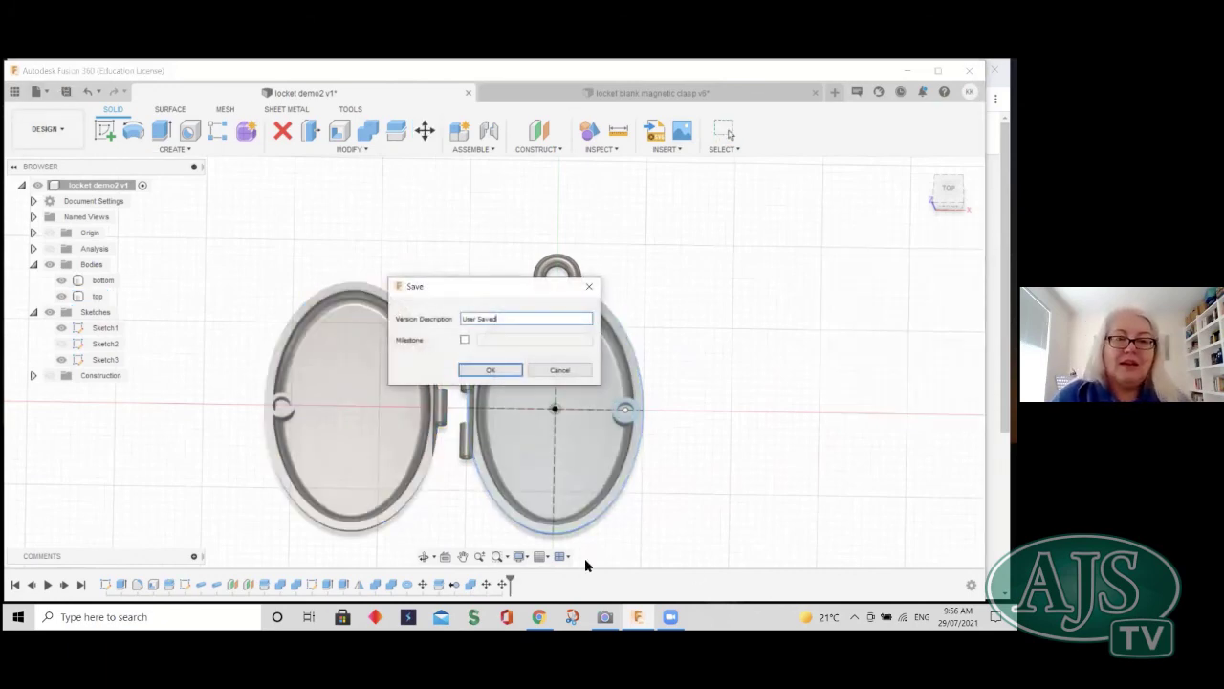
pyautogui.click(488, 370)
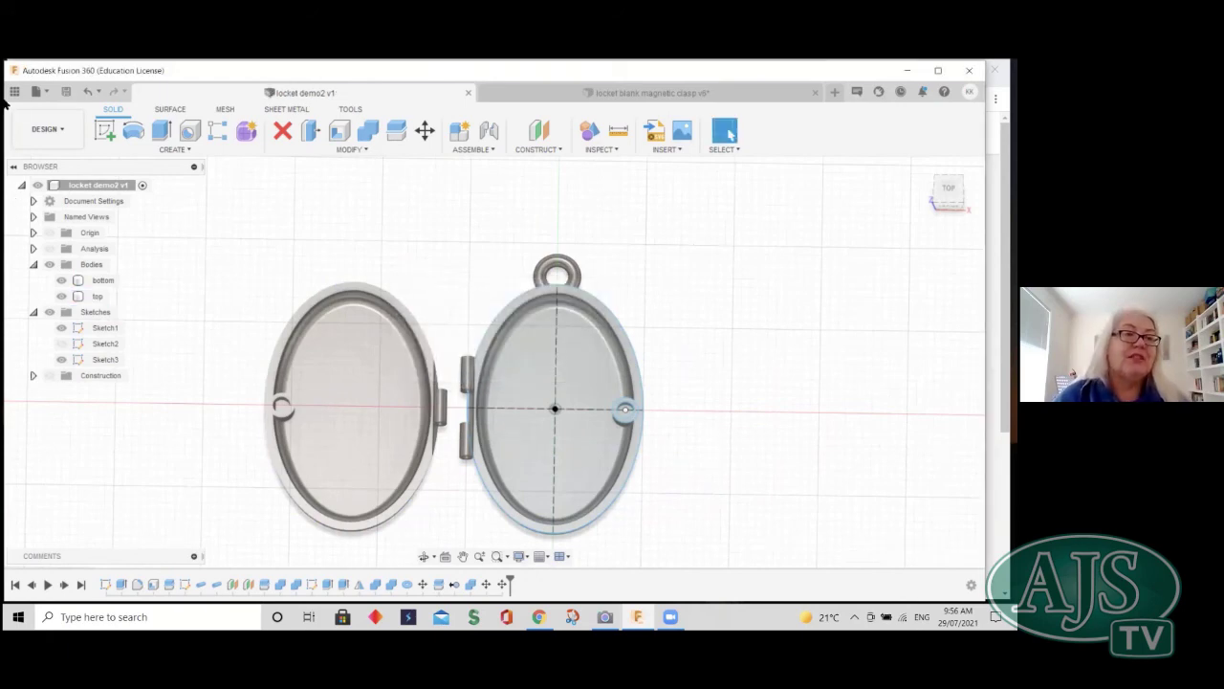
# - Export the design as the STL file "locket demo2 v2" to the DATA (D:) drive
pyautogui.click(39, 92)
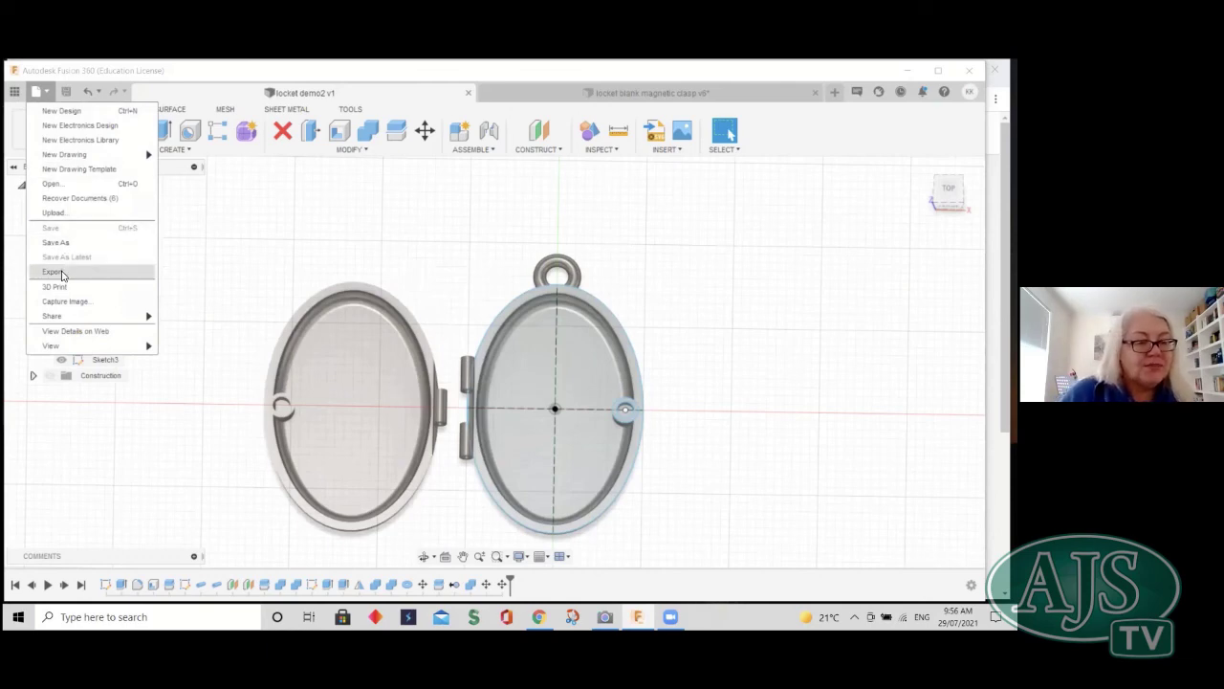
pyautogui.click(55, 272)
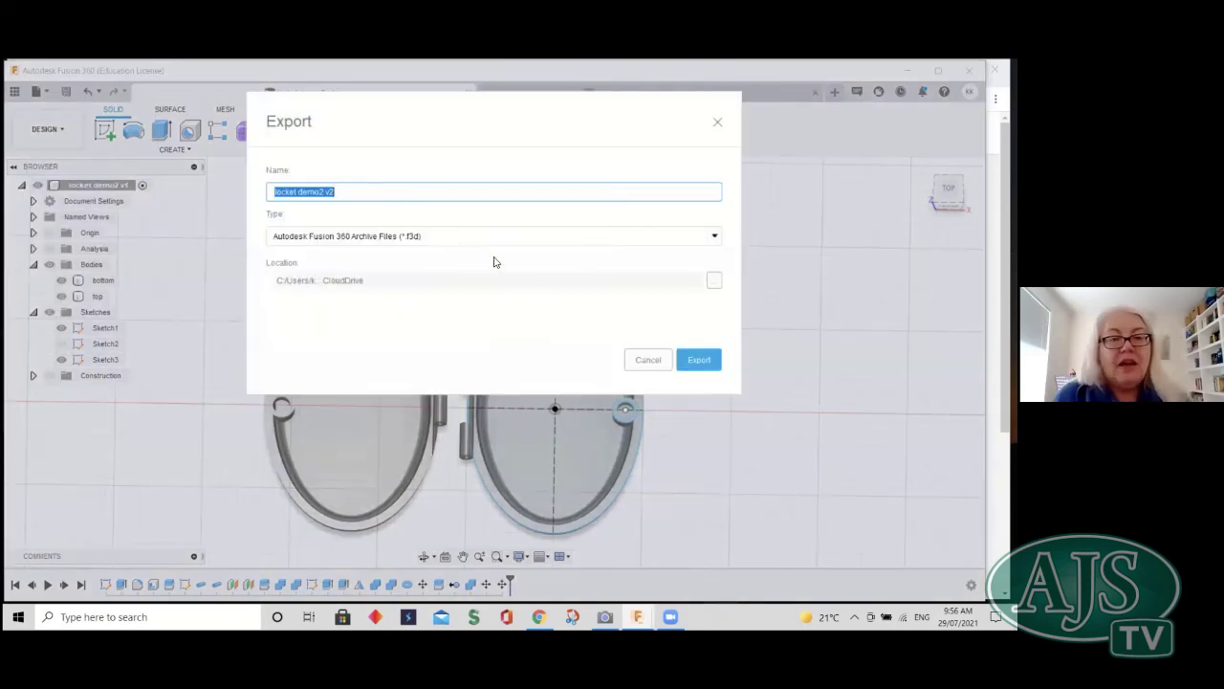
pyautogui.click(456, 239)
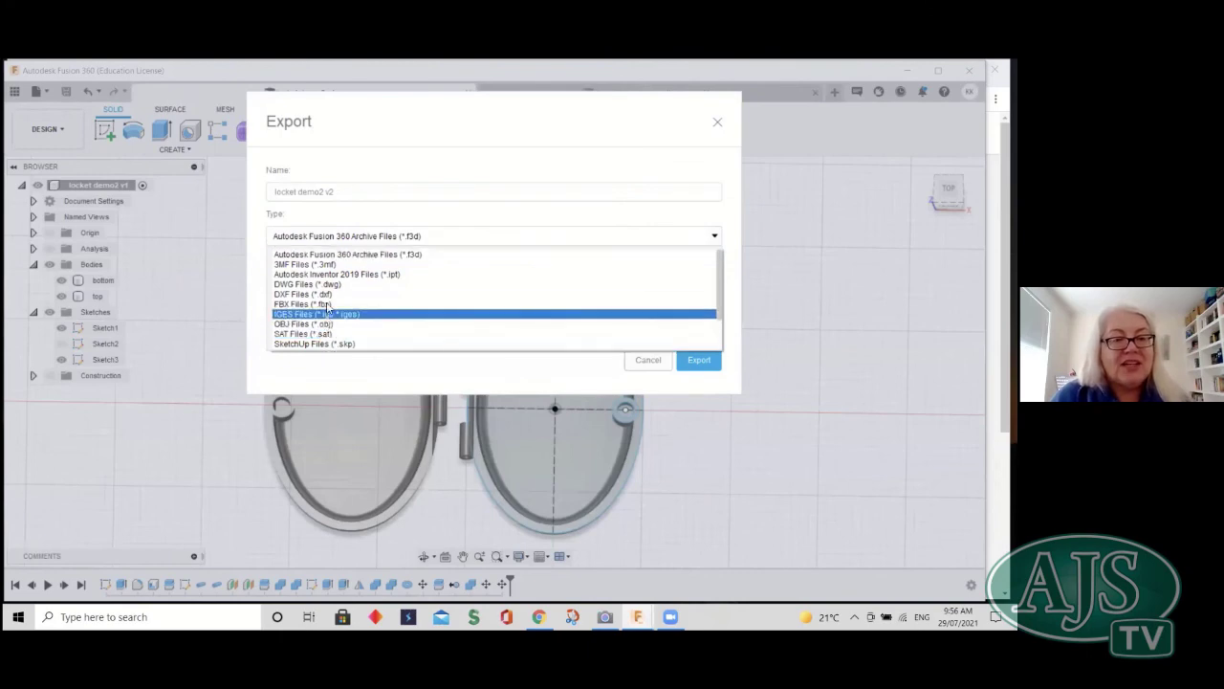
pyautogui.scroll(-2, 332, 337)
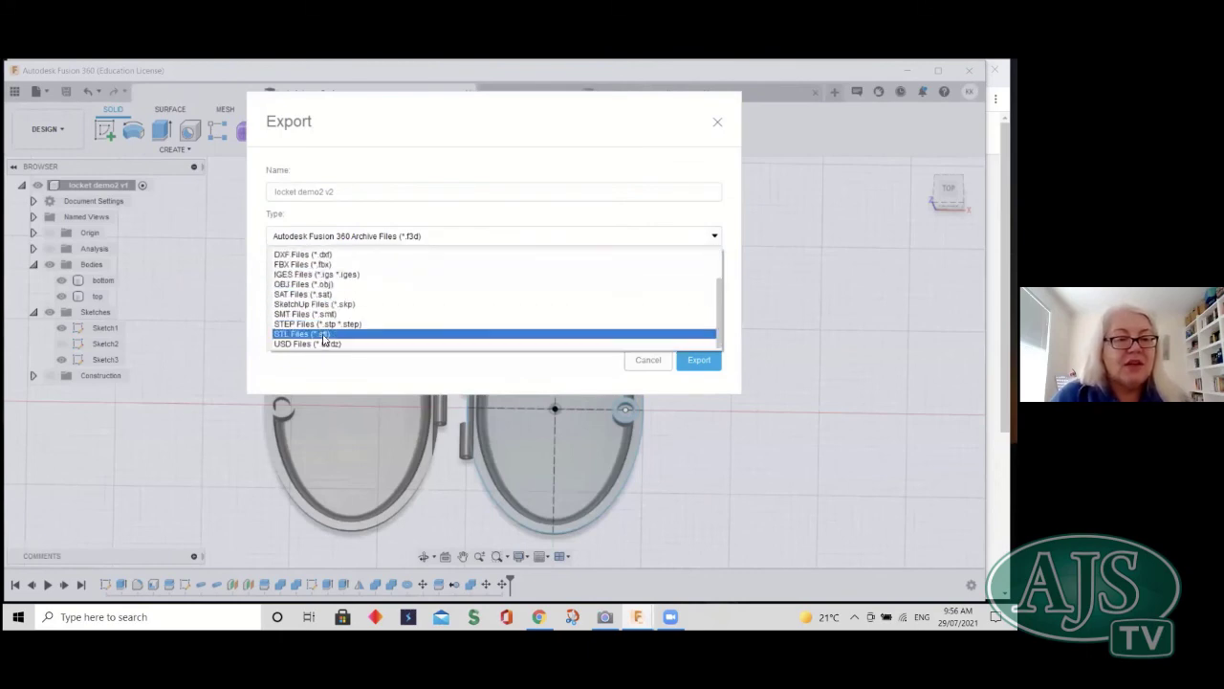
pyautogui.click(326, 334)
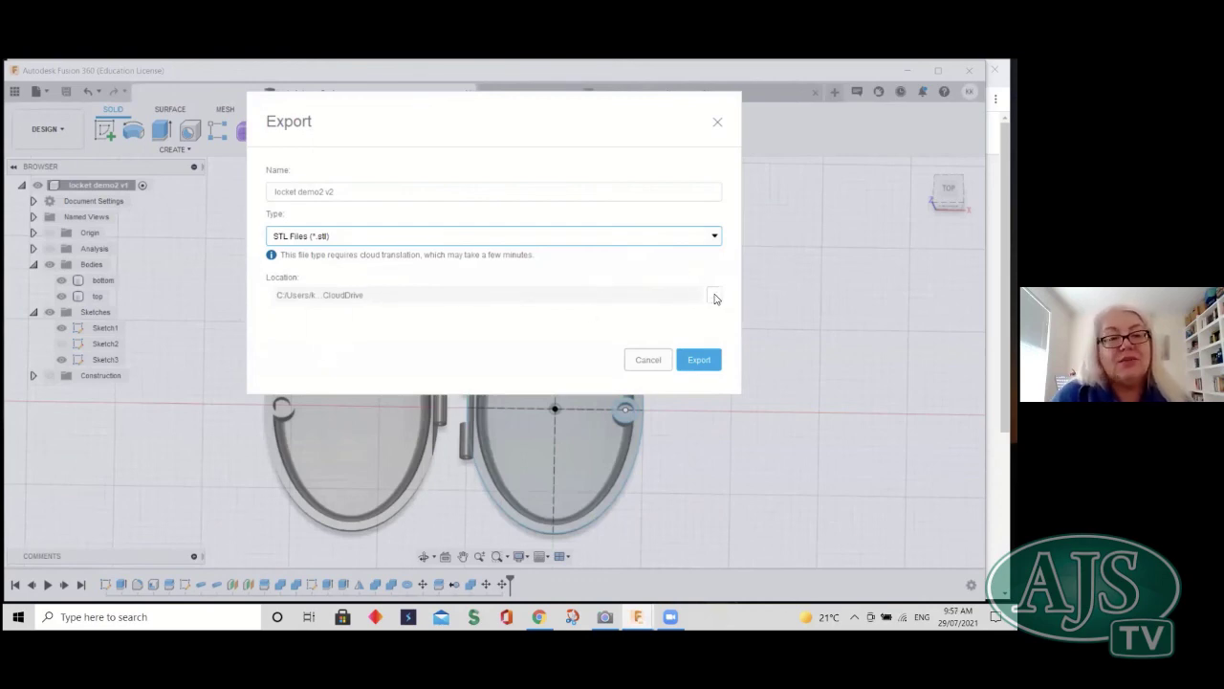
pyautogui.click(715, 297)
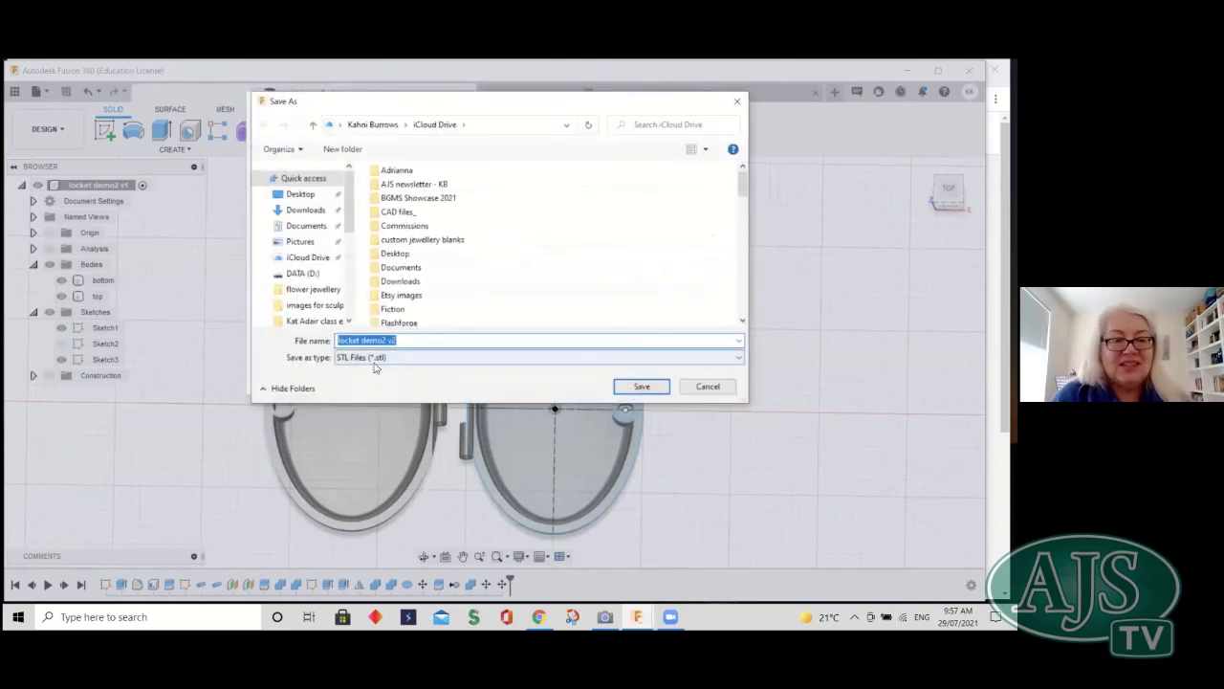
pyautogui.click(297, 274)
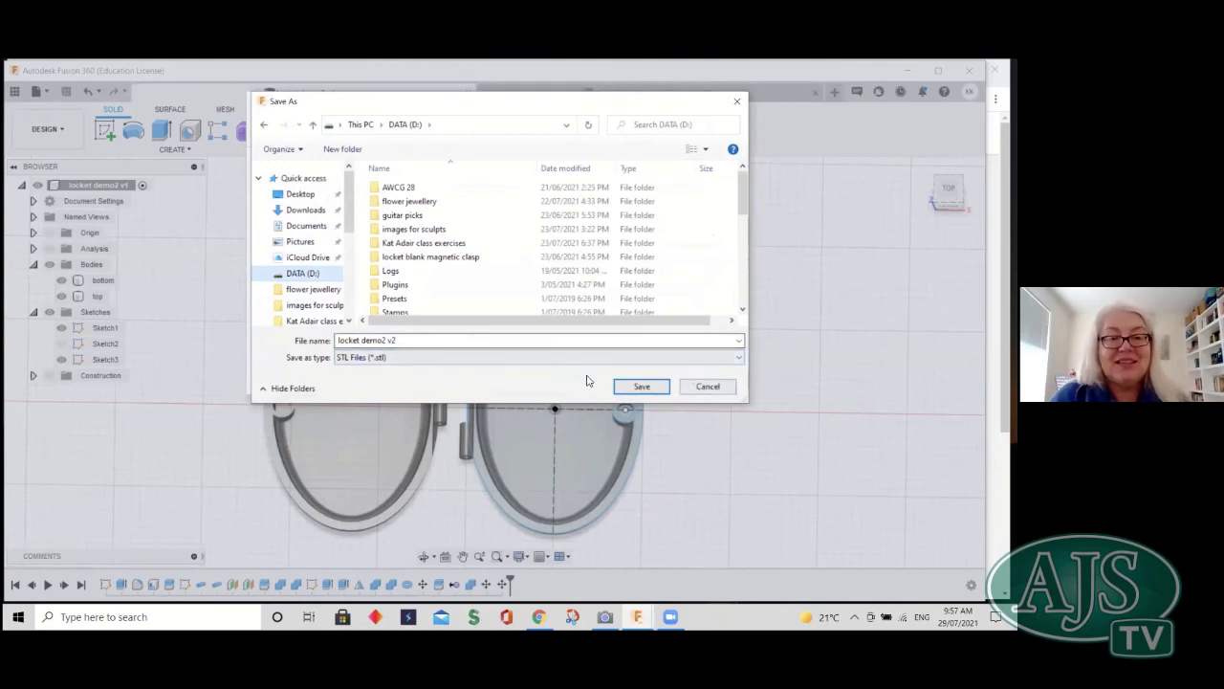
pyautogui.click(642, 386)
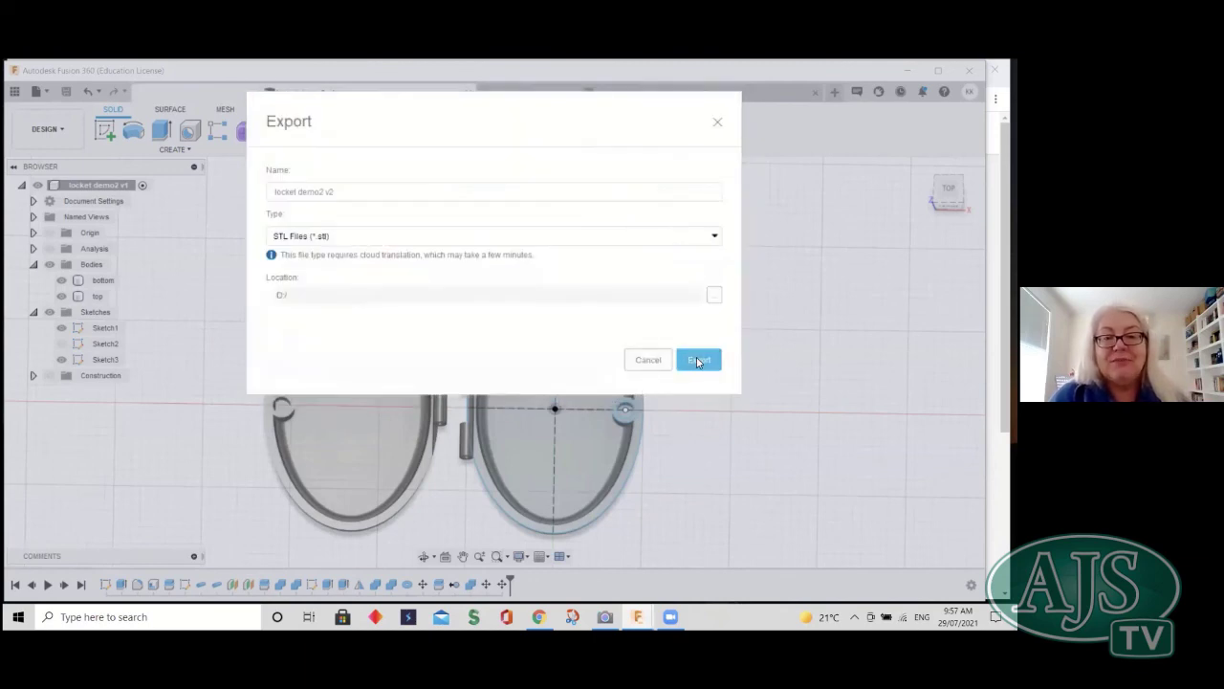
pyautogui.click(697, 360)
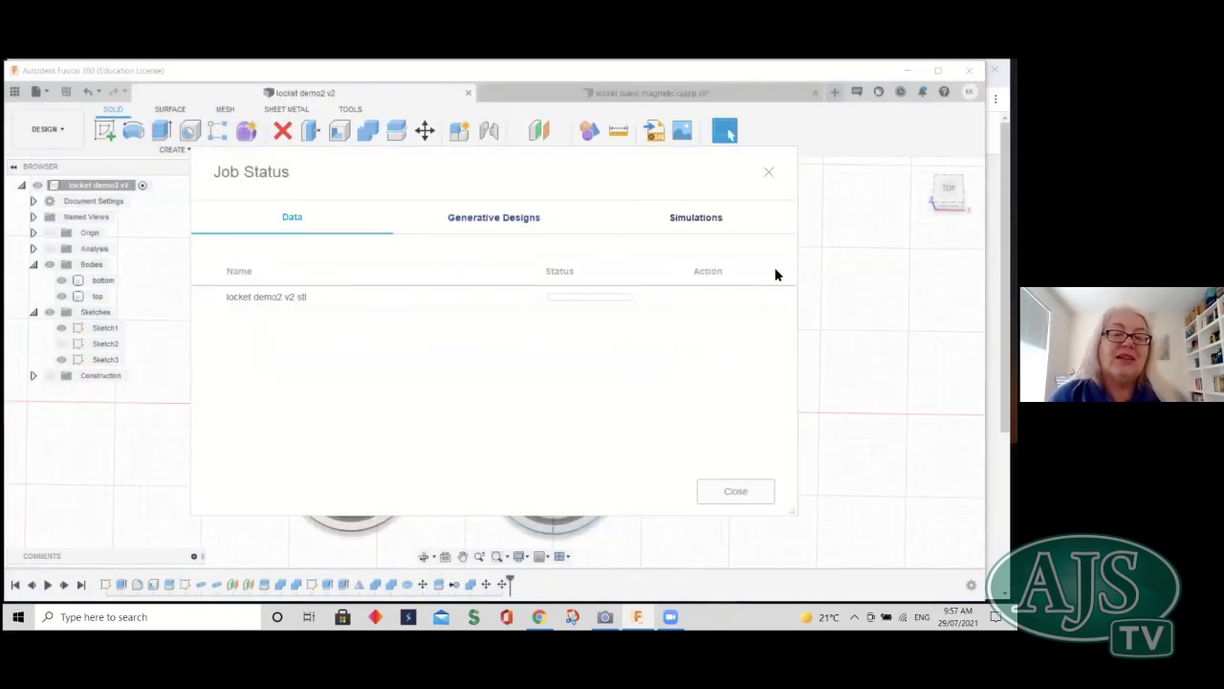
pyautogui.click(735, 491)
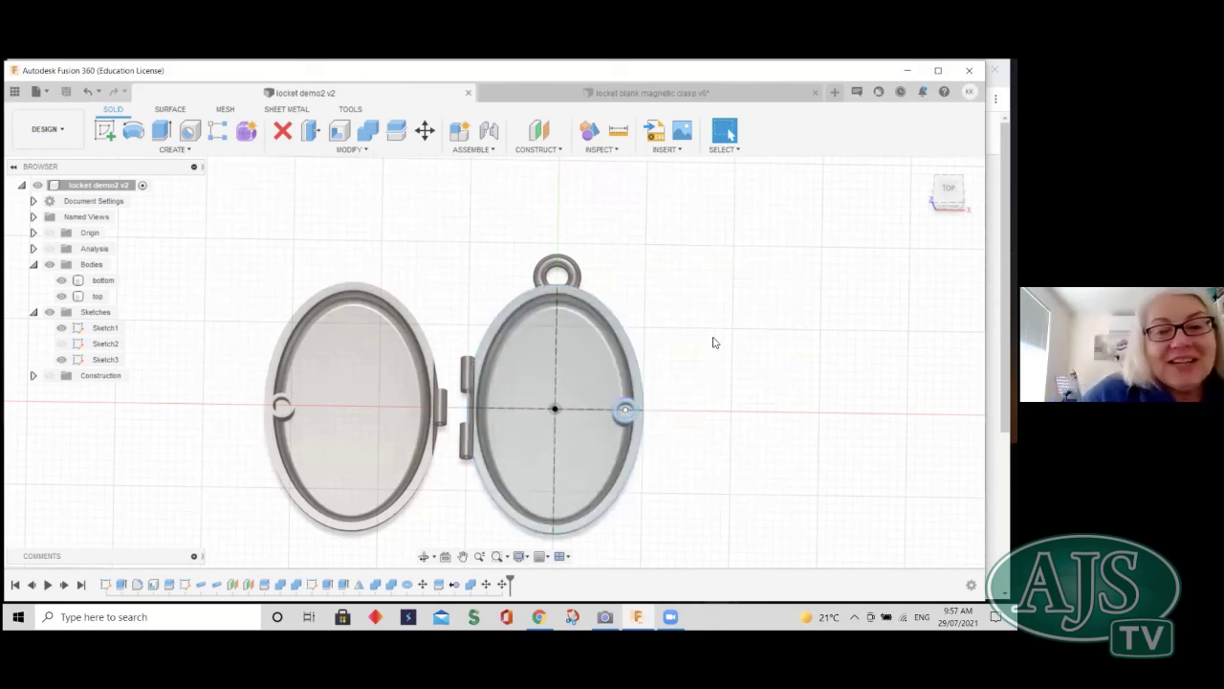
# - Switch to the "locket blank magnetic clasp v6" design and examine its hanging loop from the side
pyautogui.click(577, 94)
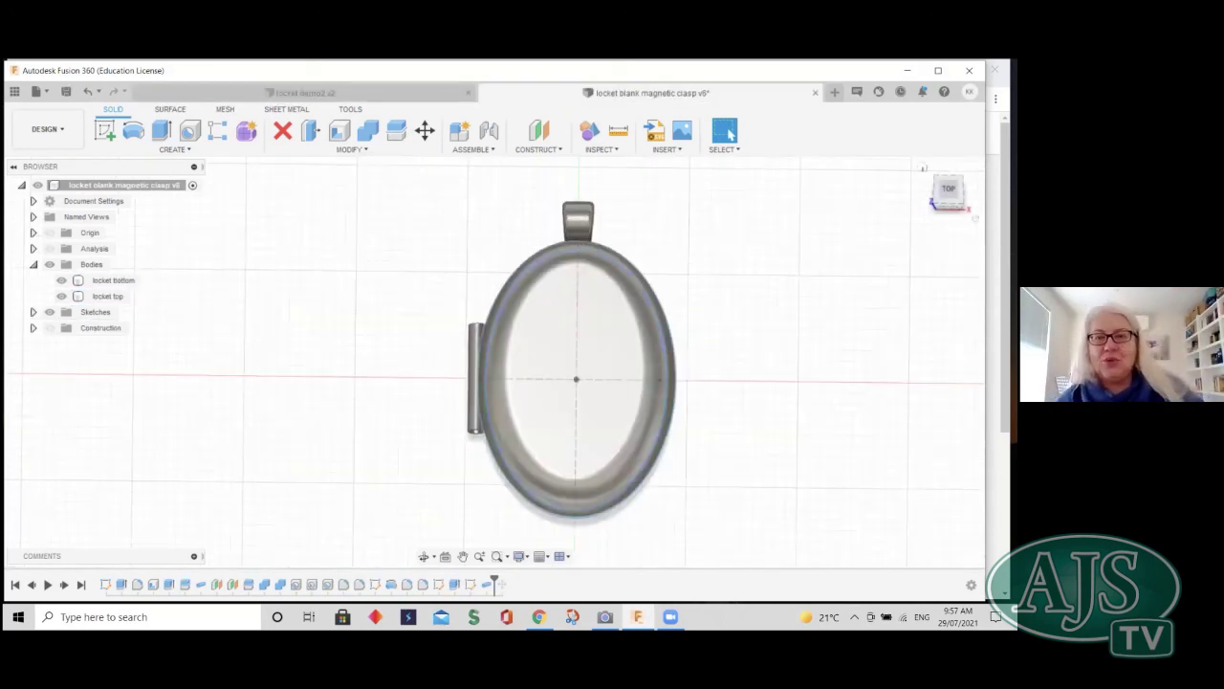
pyautogui.moveTo(949, 189); pyautogui.dragTo(920, 193)
pyautogui.keyDown('shift'); pyautogui.moveTo(711, 386); pyautogui.dragTo(691, 390, button='middle'); pyautogui.keyUp('shift')
pyautogui.moveTo(614, 410)
pyautogui.keyDown('shift'); pyautogui.mouseDown(button='middle')
pyautogui.moveTo(633, 390)
pyautogui.moveTo(631, 321)
pyautogui.mouseUp(button='middle'); pyautogui.keyUp('shift')
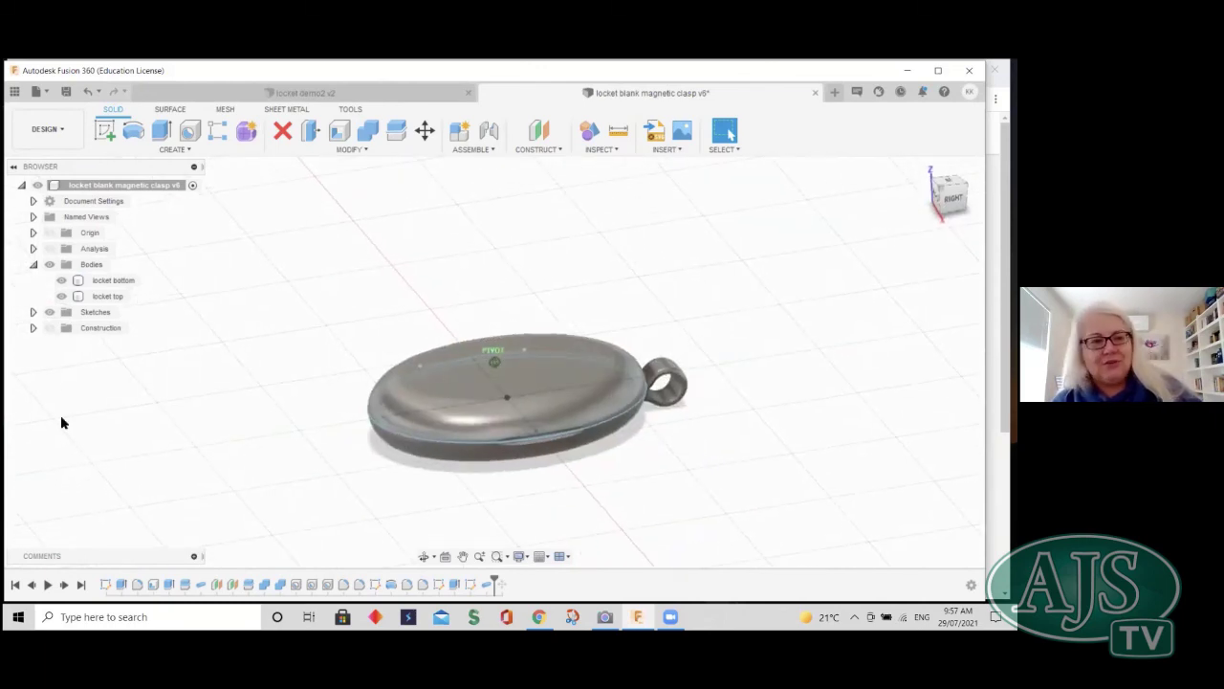
# - Show Sketch5 in the magnetic clasp design and examine the hanging loop's profile against the locket's edge
pyautogui.moveTo(54, 367)
pyautogui.keyDown('shift'); pyautogui.mouseDown(button='middle')
pyautogui.moveTo(44, 318)
pyautogui.moveTo(85, 404)
pyautogui.moveTo(64, 380)
pyautogui.mouseUp(button='middle'); pyautogui.keyUp('shift')
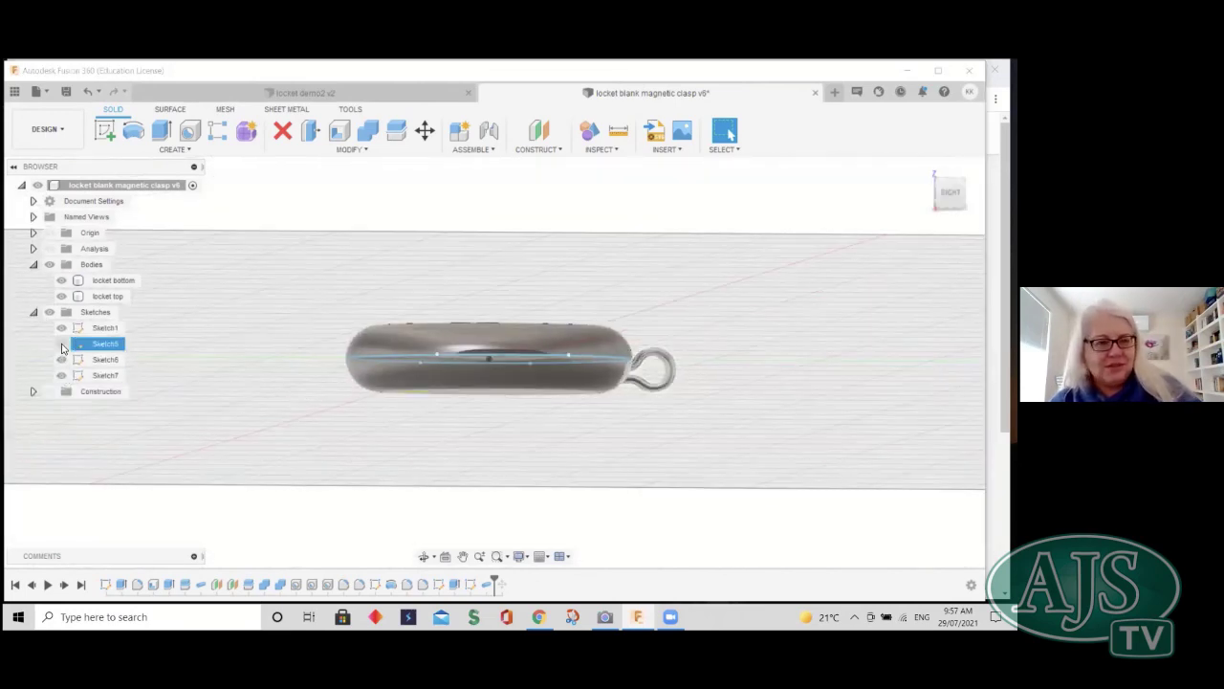
pyautogui.click(60, 344)
pyautogui.moveTo(939, 204); pyautogui.dragTo(942, 221)
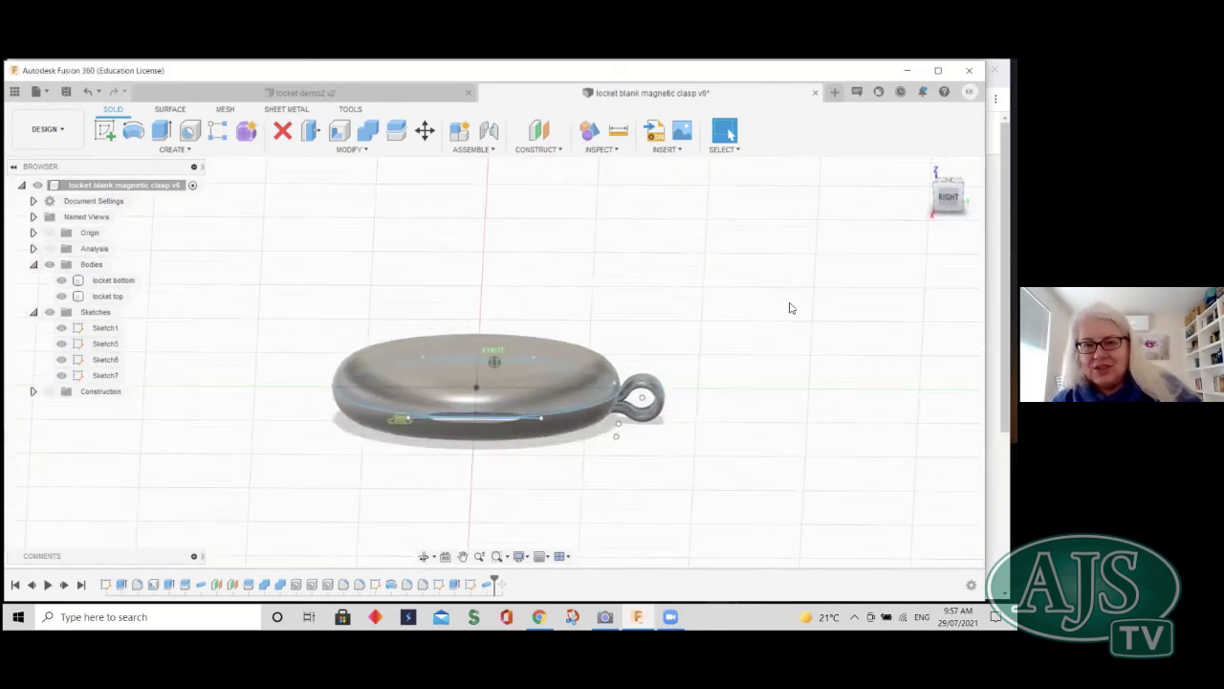
pyautogui.click(631, 399)
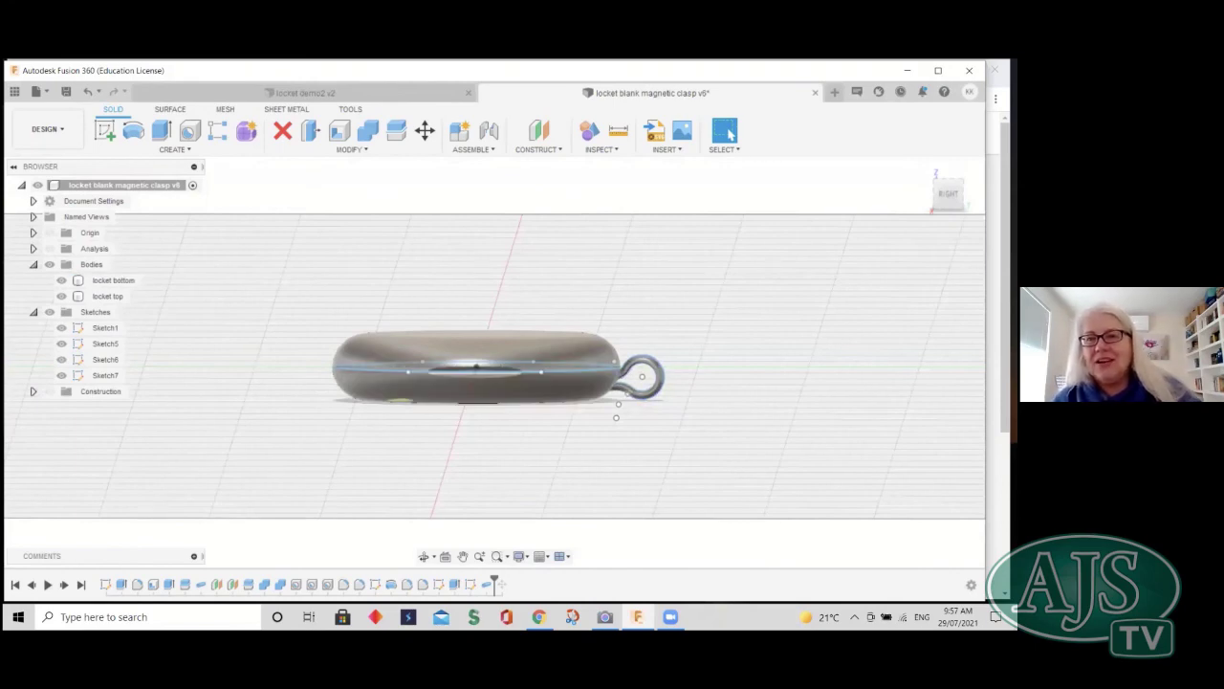
pyautogui.moveTo(949, 194); pyautogui.dragTo(952, 217)
pyautogui.keyDown('shift'); pyautogui.moveTo(637, 438); pyautogui.dragTo(641, 459, button='middle'); pyautogui.keyUp('shift')
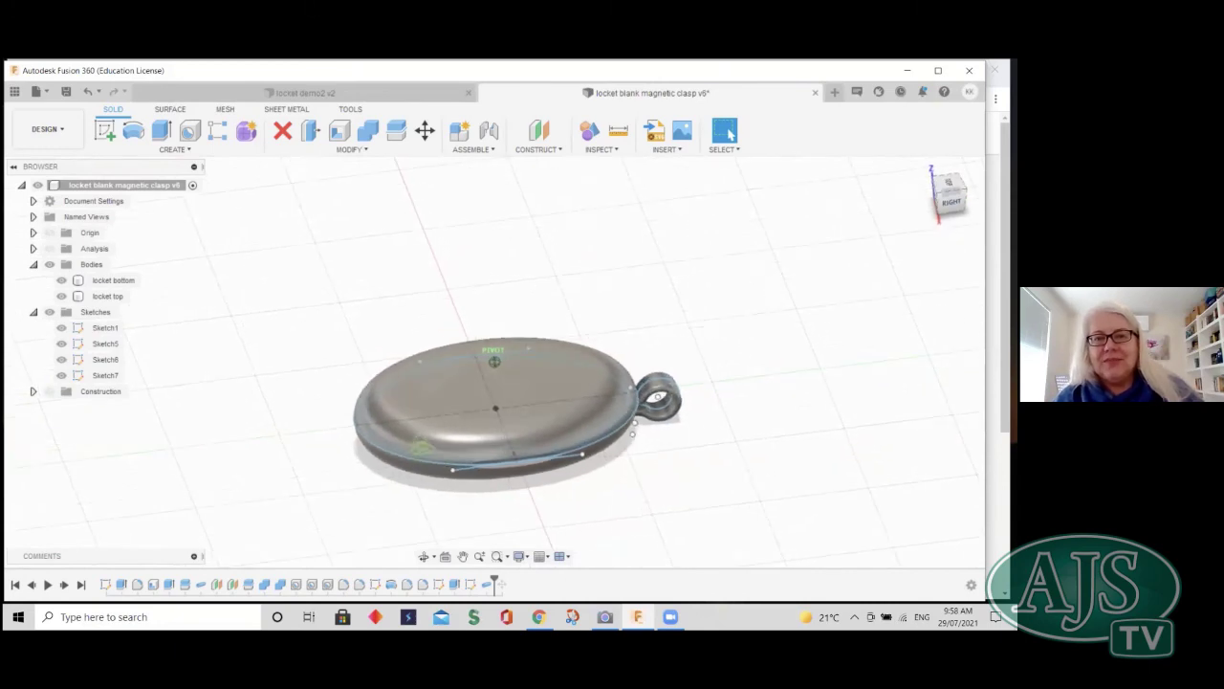
# - Examine the fingernail groove and its sketch line along the side seam of the magnetic clasp locket
pyautogui.moveTo(10, 467)
pyautogui.keyDown('shift'); pyautogui.mouseDown(button='middle')
pyautogui.moveTo(17, 486)
pyautogui.moveTo(50, 399)
pyautogui.moveTo(34, 144)
pyautogui.moveTo(42, 261)
pyautogui.moveTo(86, 278)
pyautogui.moveTo(298, 271)
pyautogui.moveTo(278, 297)
pyautogui.moveTo(803, 358)
pyautogui.moveTo(339, 478)
pyautogui.moveTo(549, 369)
pyautogui.moveTo(524, 378)
pyautogui.moveTo(562, 383)
pyautogui.mouseUp(button='middle'); pyautogui.keyUp('shift')
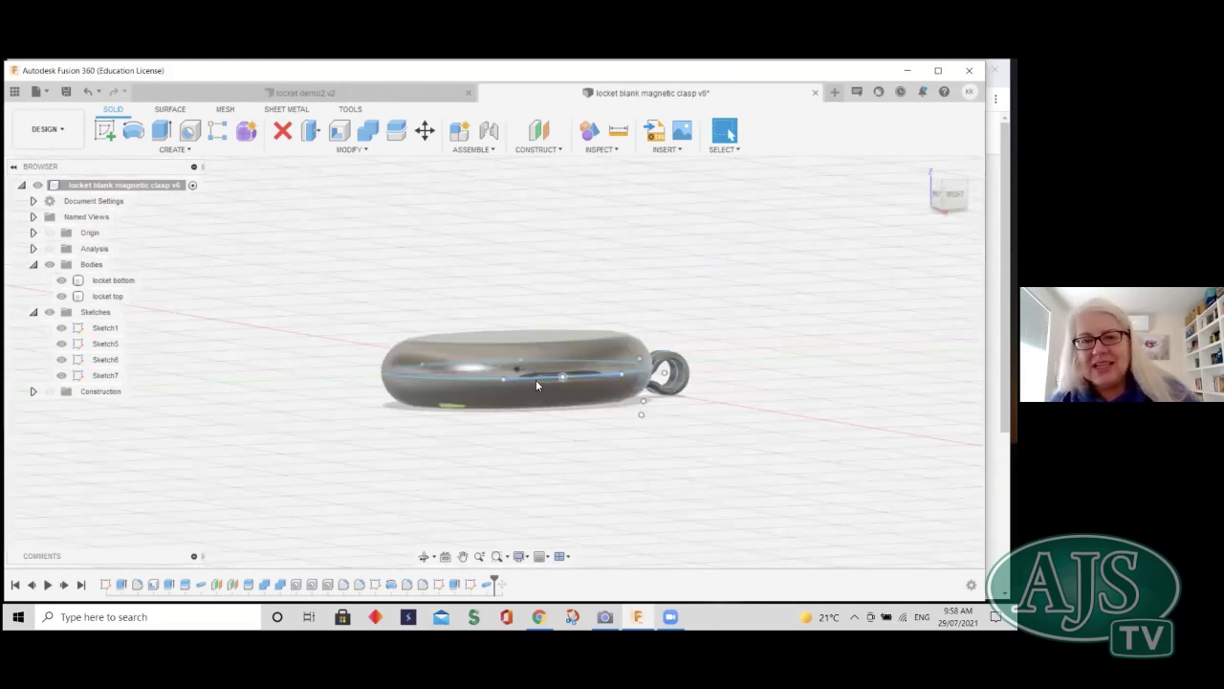
pyautogui.click(531, 387)
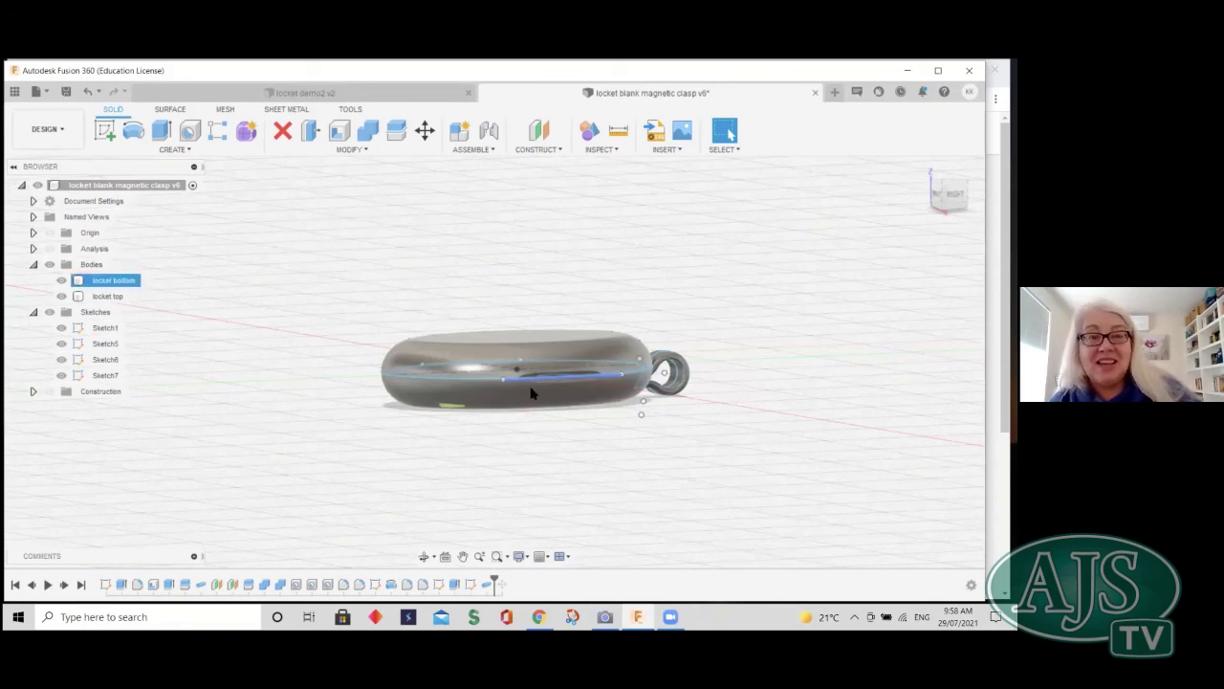
pyautogui.press('Escape')
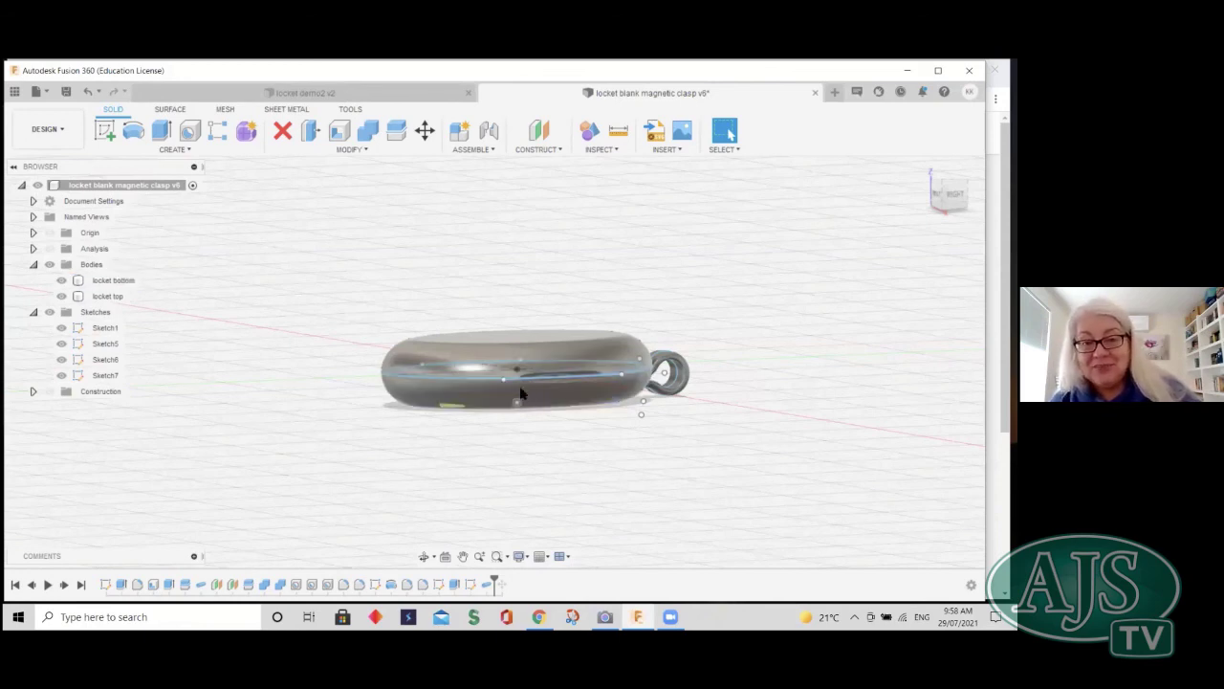
# - Switch to the "locket demo2 v2" design and sketch a straight line along the bottom half's outer edge beside the magnet pocket, parallel to the locket's long axis
pyautogui.click(205, 95)
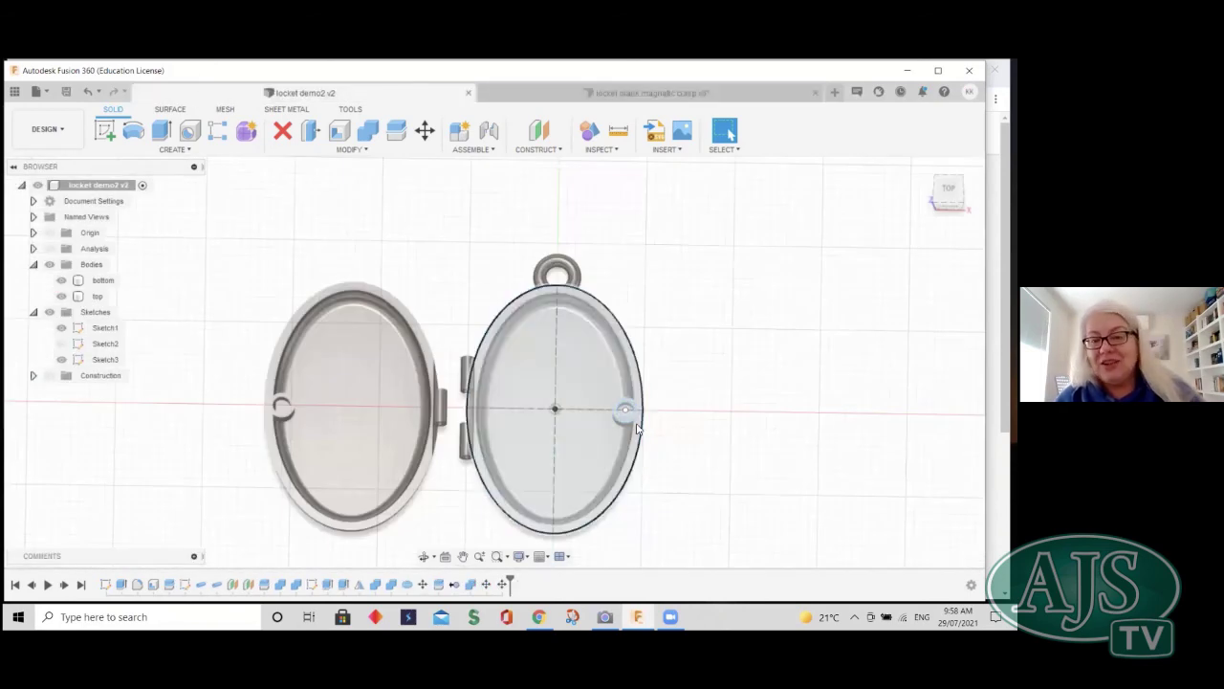
pyautogui.keyDown('shift'); pyautogui.moveTo(494, 361); pyautogui.dragTo(762, 477, button='middle'); pyautogui.keyUp('shift')
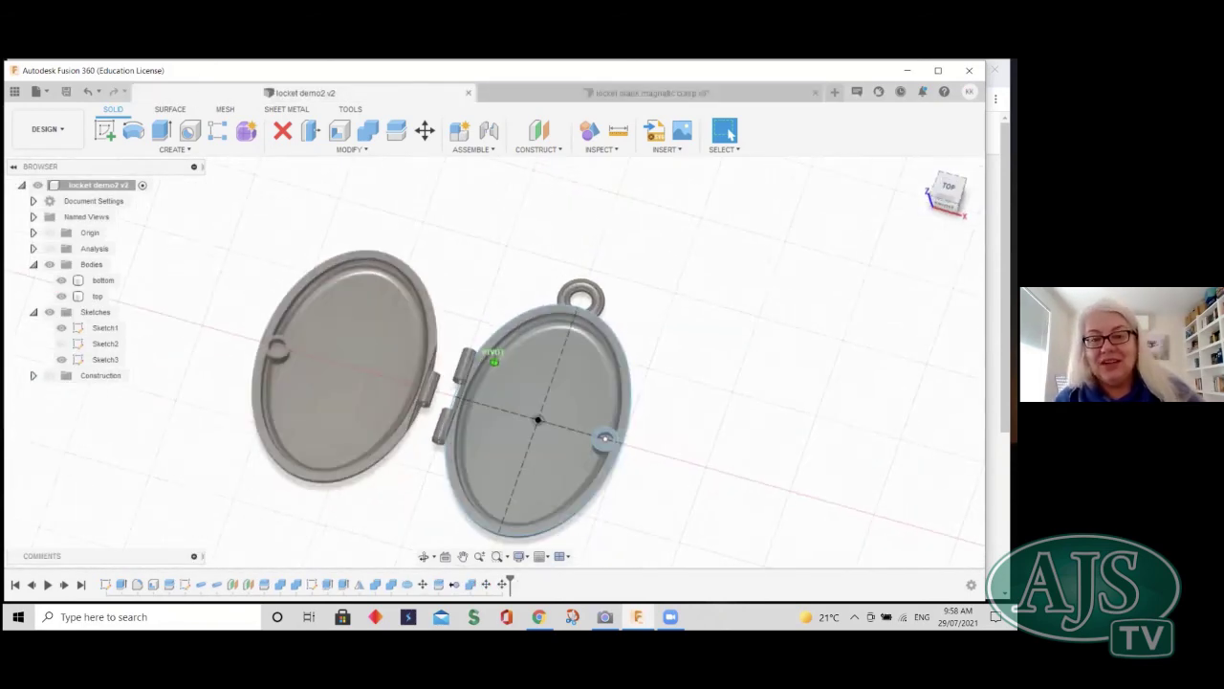
pyautogui.keyDown('shift'); pyautogui.moveTo(531, 465); pyautogui.dragTo(525, 446, button='middle'); pyautogui.keyUp('shift')
pyautogui.keyDown('shift'); pyautogui.moveTo(598, 438); pyautogui.dragTo(580, 439, button='middle'); pyautogui.keyUp('shift')
pyautogui.keyDown('shift'); pyautogui.moveTo(657, 432); pyautogui.dragTo(232, 342, button='middle'); pyautogui.keyUp('shift')
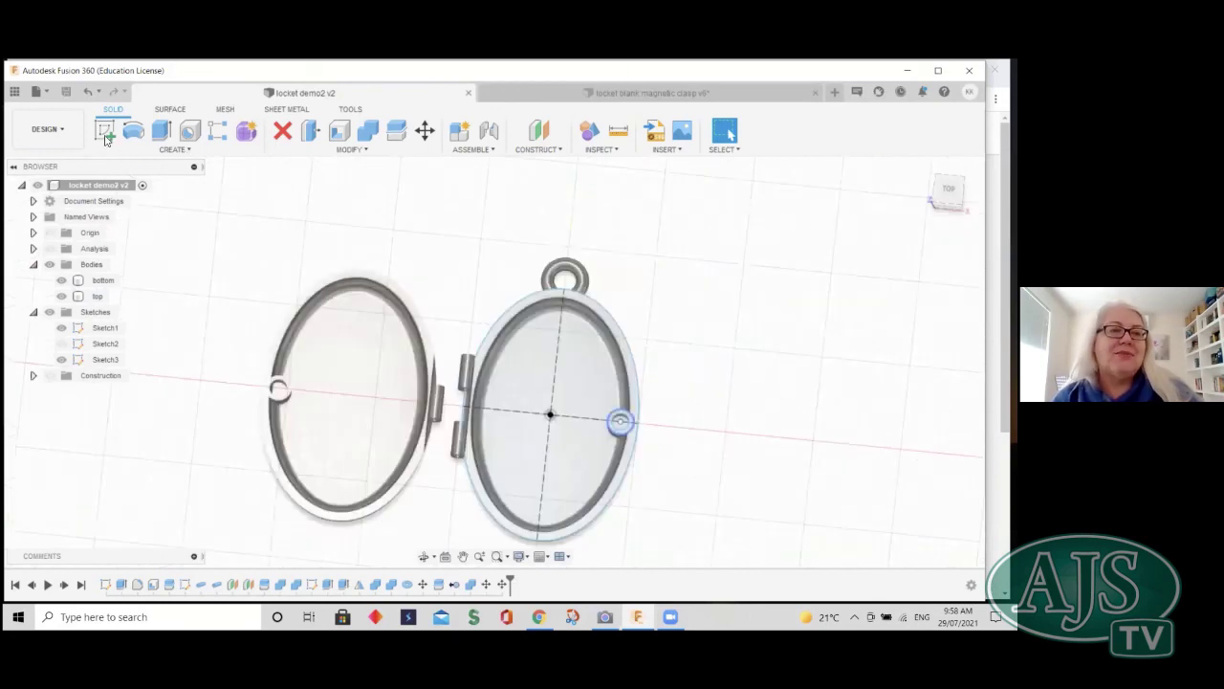
pyautogui.click(587, 373)
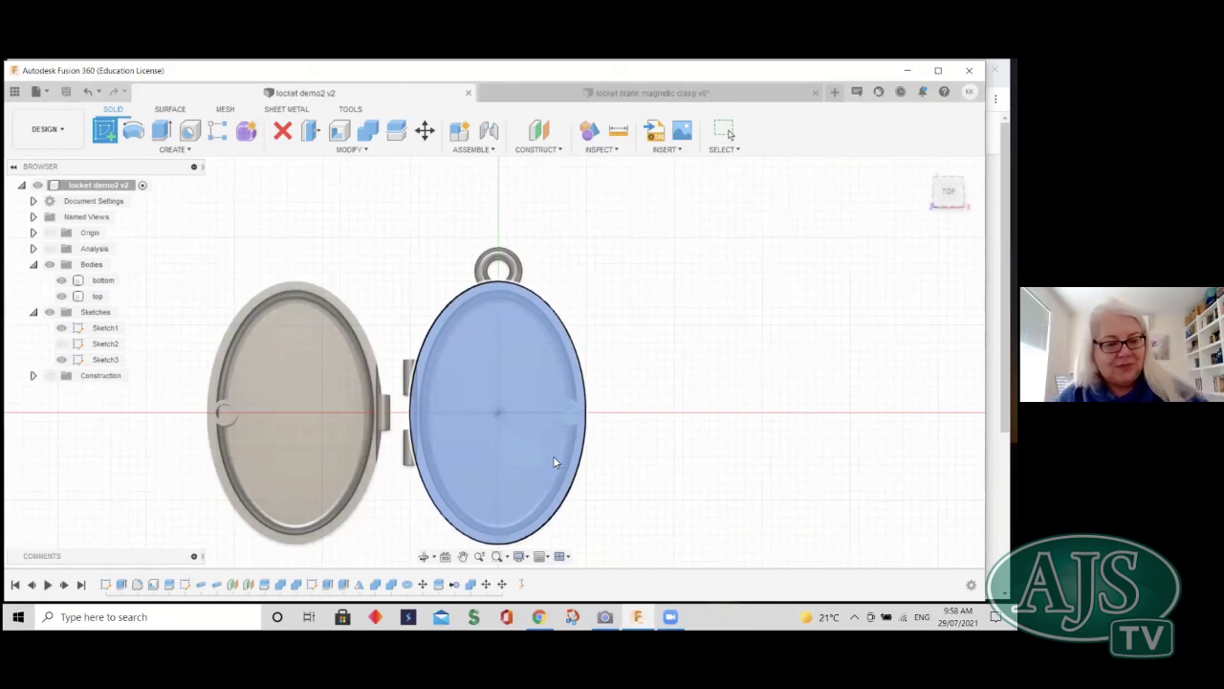
pyautogui.click(568, 387)
pyautogui.click(552, 465)
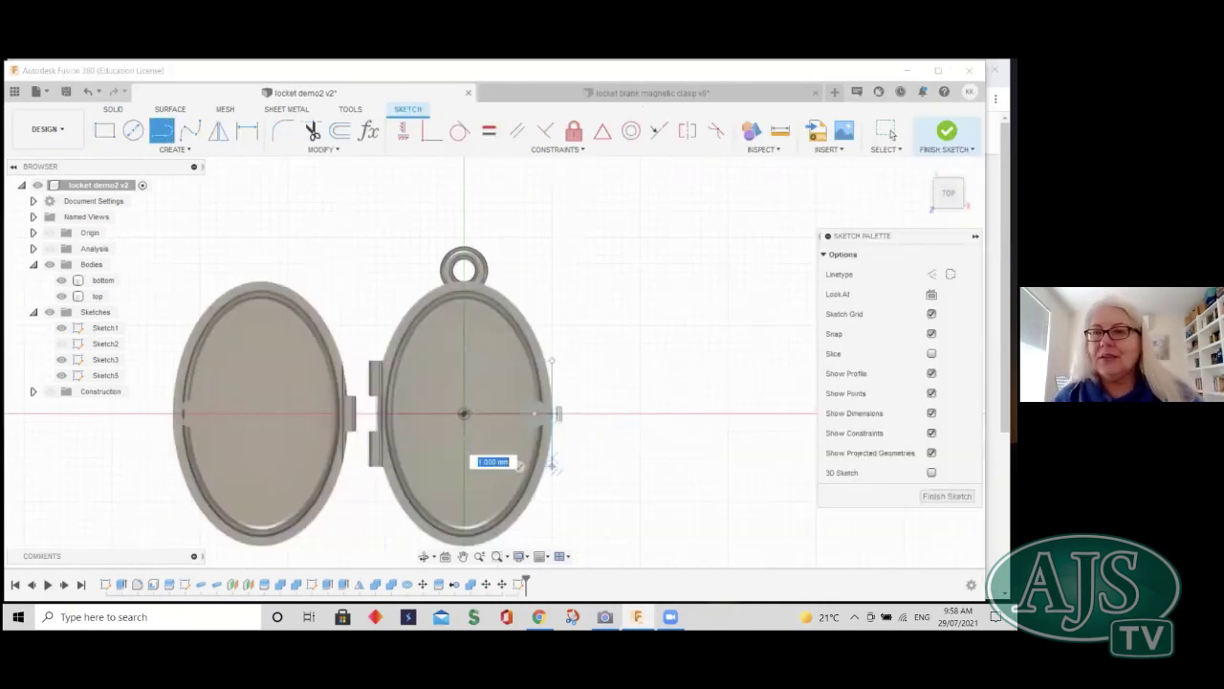
pyautogui.press('Escape')
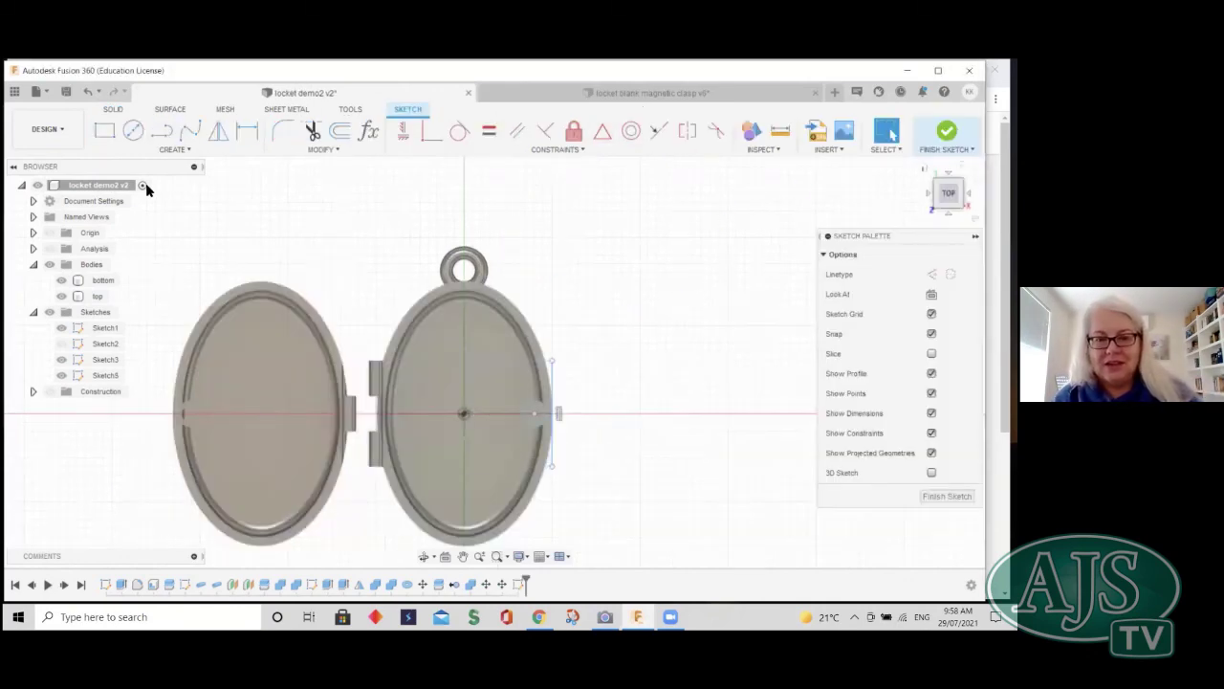
# - Cut a hollow circular pipe along the sketched line, with a 1.20 mm section size and 0.30 mm section thickness
pyautogui.hotkey('ctrl', 'z')
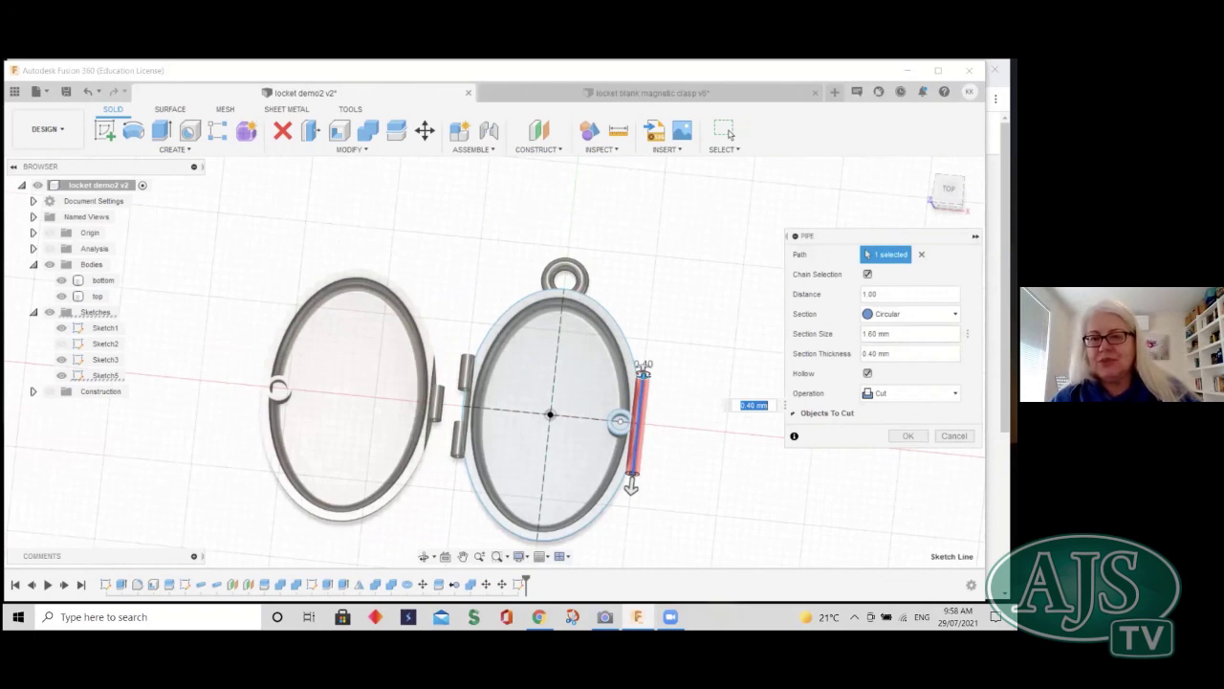
pyautogui.click(868, 333)
pyautogui.press('Delete')
pyautogui.write('2')
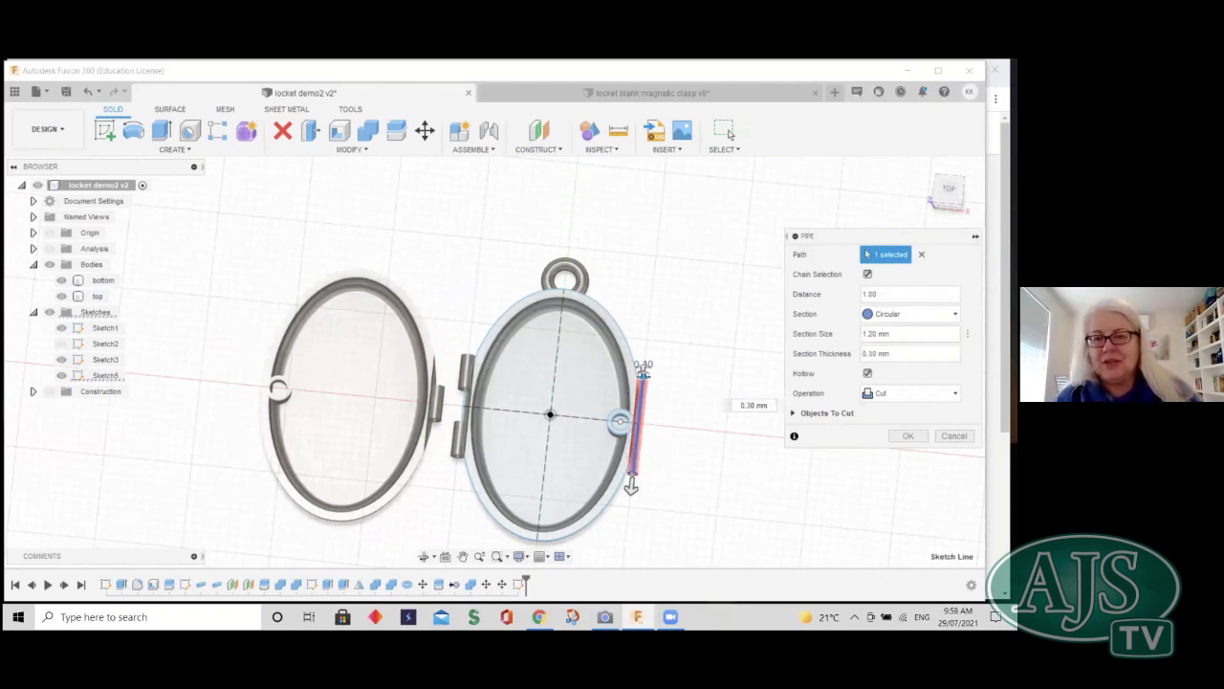
pyautogui.press('Return')
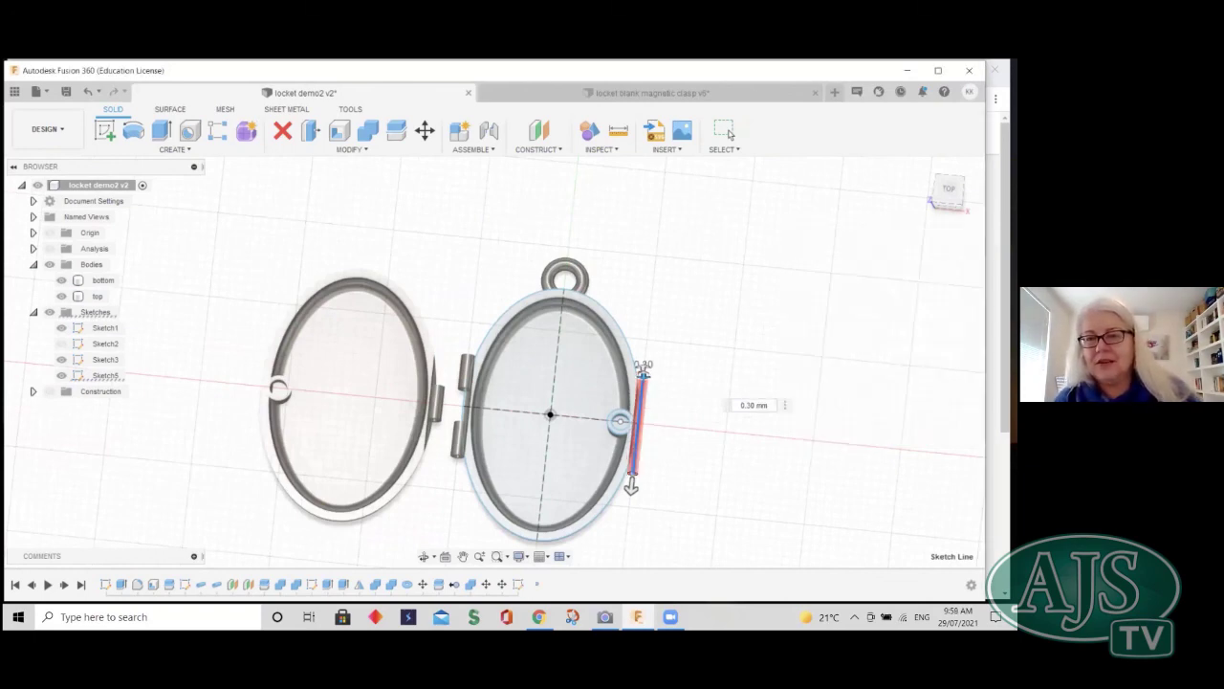
# - Examine the pipe cut in the bottom half's rim and the opened locket from the side and from above
pyautogui.moveTo(949, 191); pyautogui.dragTo(942, 180)
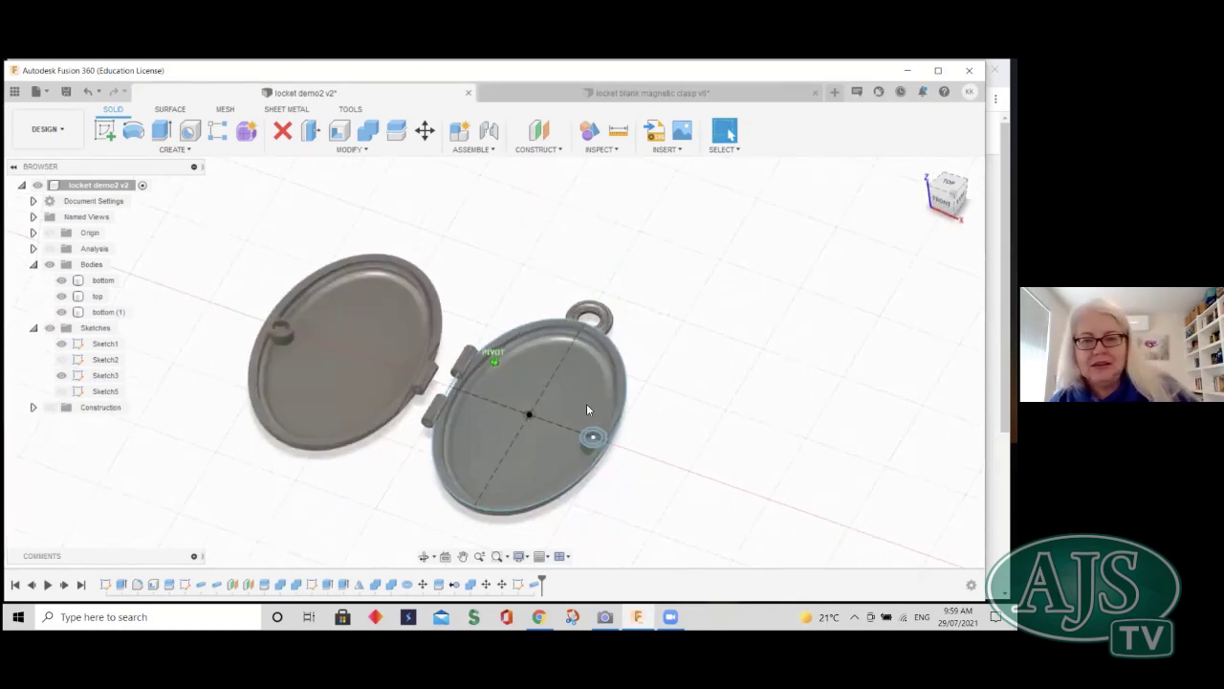
pyautogui.keyDown('shift'); pyautogui.moveTo(583, 429); pyautogui.dragTo(577, 421, button='middle'); pyautogui.keyUp('shift')
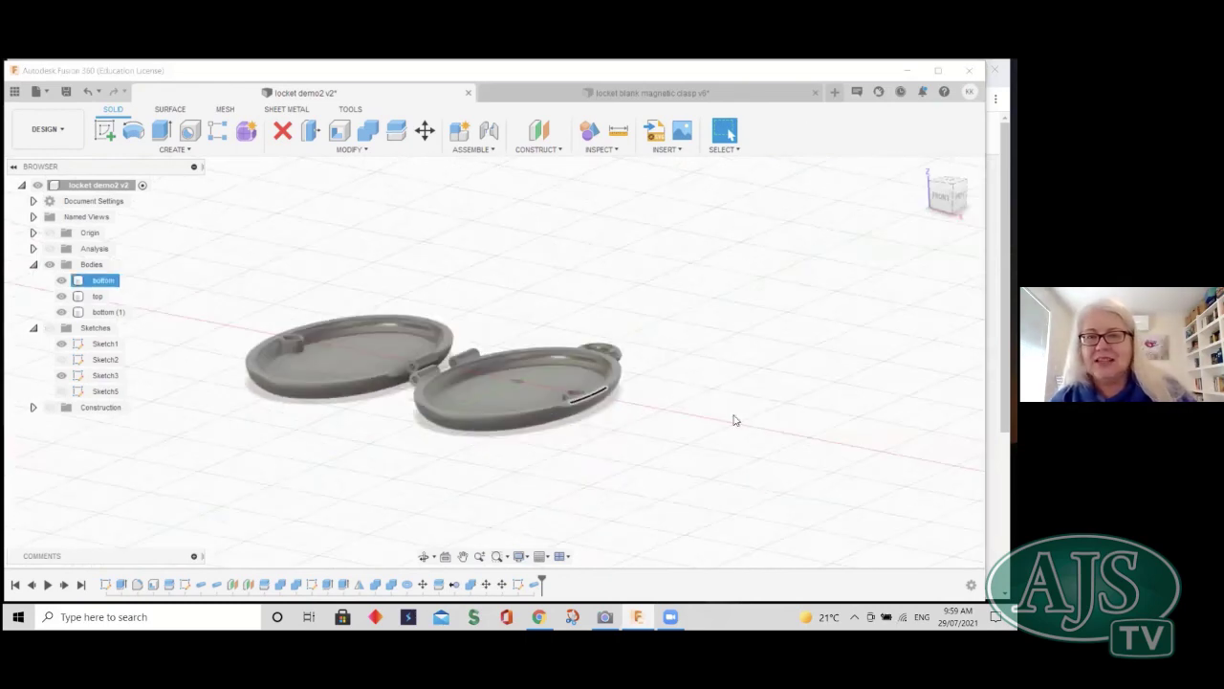
pyautogui.click(421, 441)
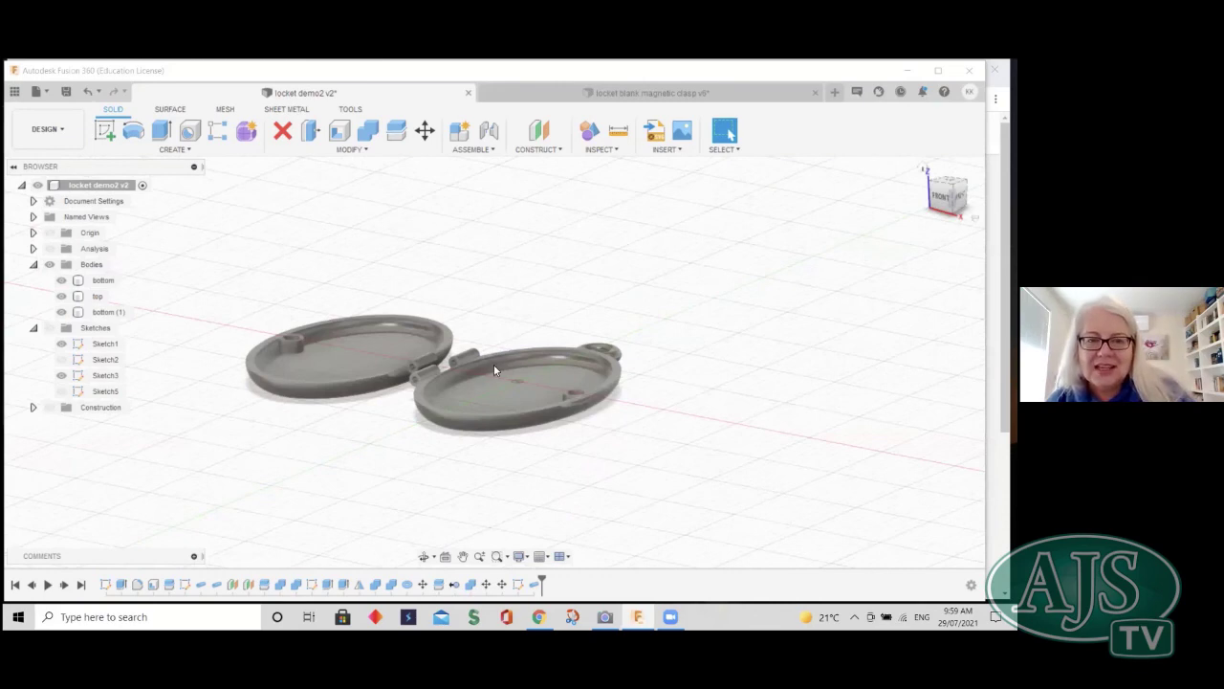
pyautogui.scroll(2, 638, 348)
pyautogui.scroll(2, 641, 355)
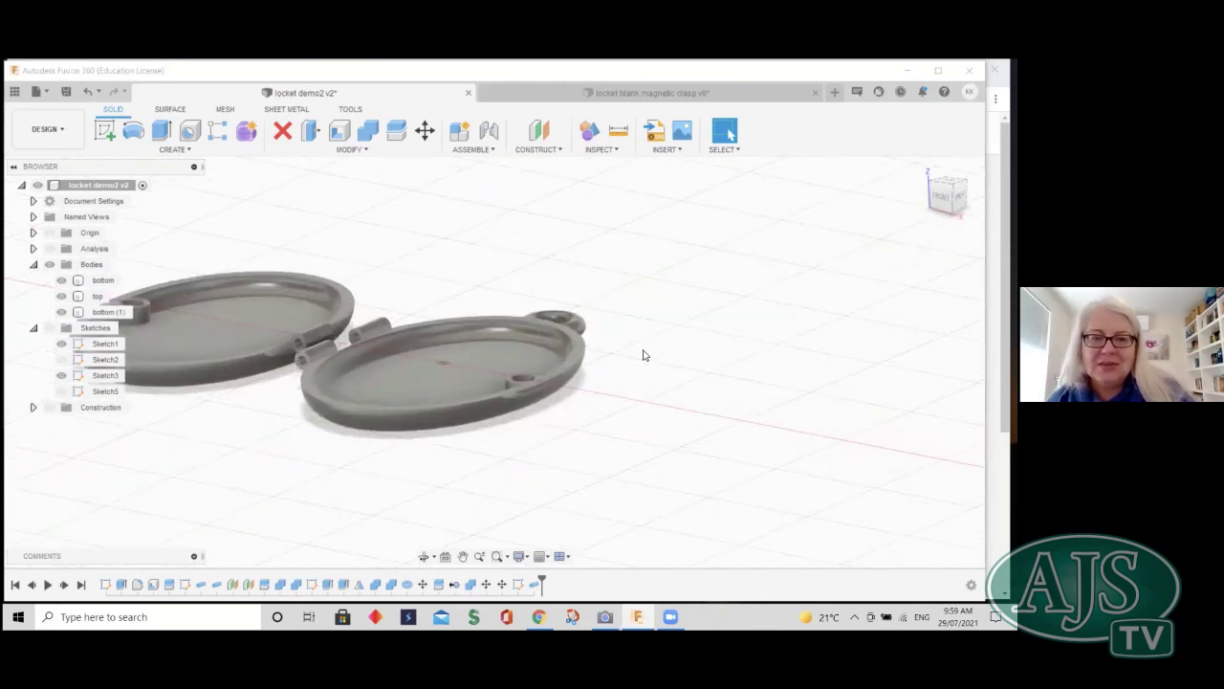
pyautogui.scroll(3, 636, 355)
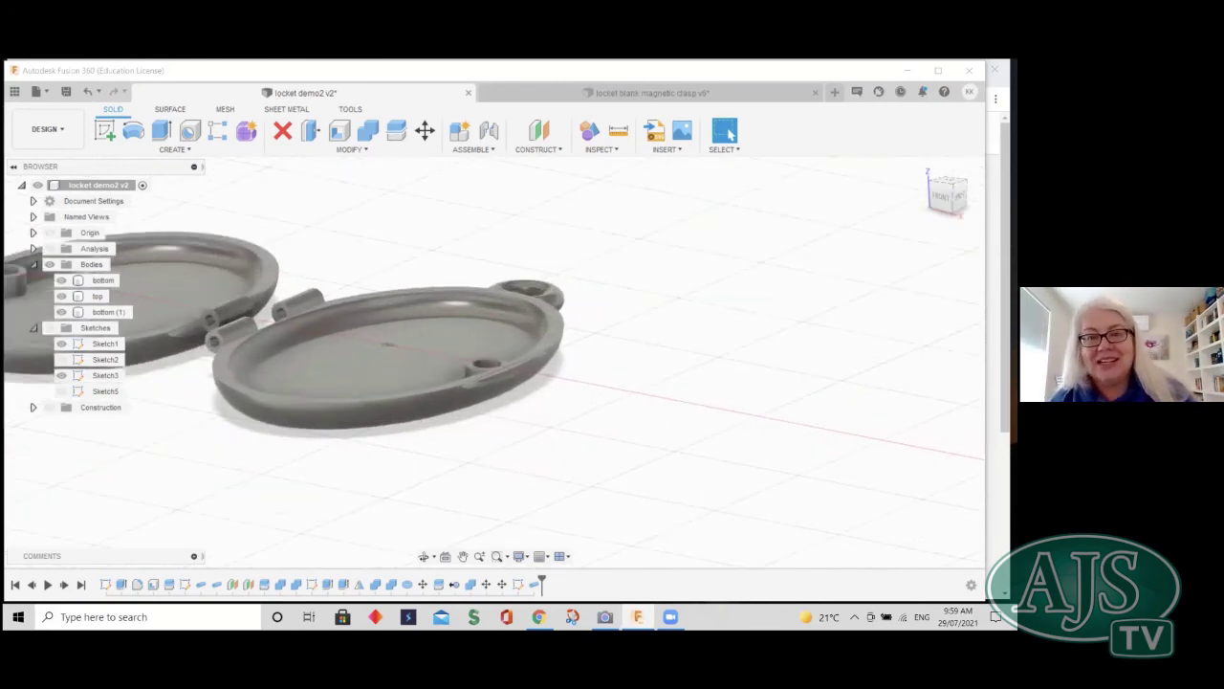
pyautogui.scroll(1, 493, 360)
pyautogui.moveTo(493, 359)
pyautogui.keyDown('shift'); pyautogui.mouseDown(button='middle')
pyautogui.moveTo(494, 401)
pyautogui.moveTo(509, 386)
pyautogui.mouseUp(button='middle'); pyautogui.keyUp('shift')
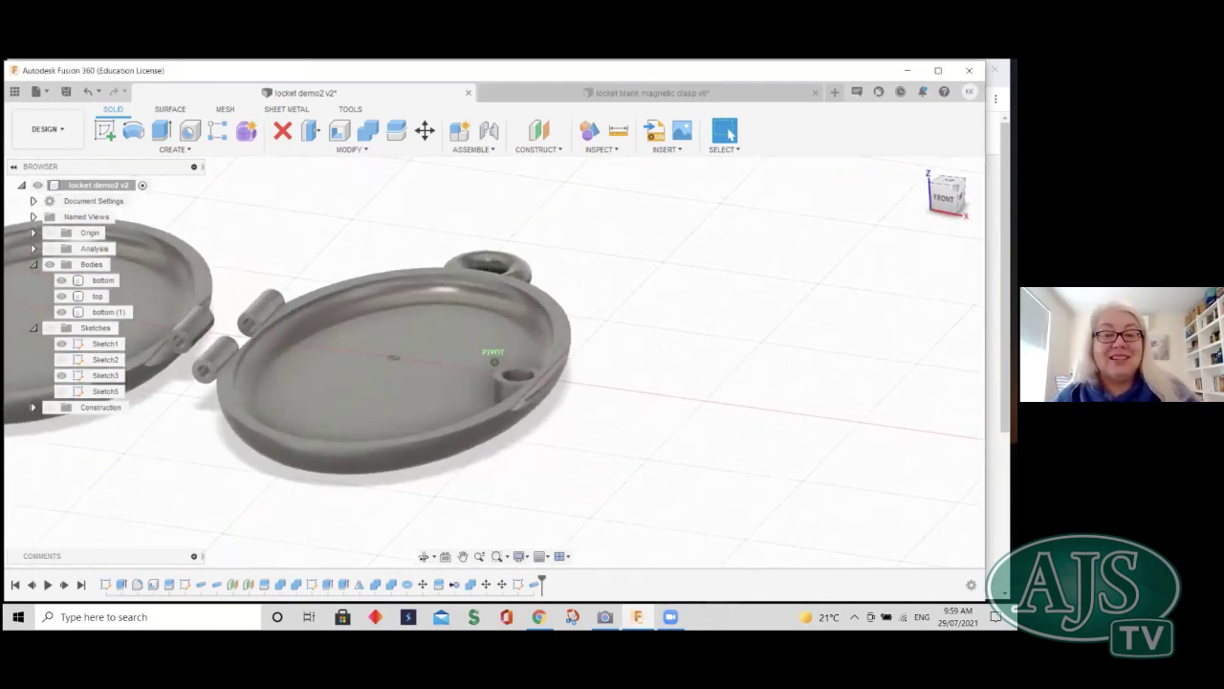
pyautogui.moveTo(719, 416)
pyautogui.keyDown('shift'); pyautogui.mouseDown(button='middle')
pyautogui.moveTo(702, 424)
pyautogui.moveTo(691, 385)
pyautogui.moveTo(664, 443)
pyautogui.moveTo(599, 474)
pyautogui.moveTo(653, 372)
pyautogui.moveTo(759, 384)
pyautogui.mouseUp(button='middle'); pyautogui.keyUp('shift')
pyautogui.scroll(-3, 793, 355)
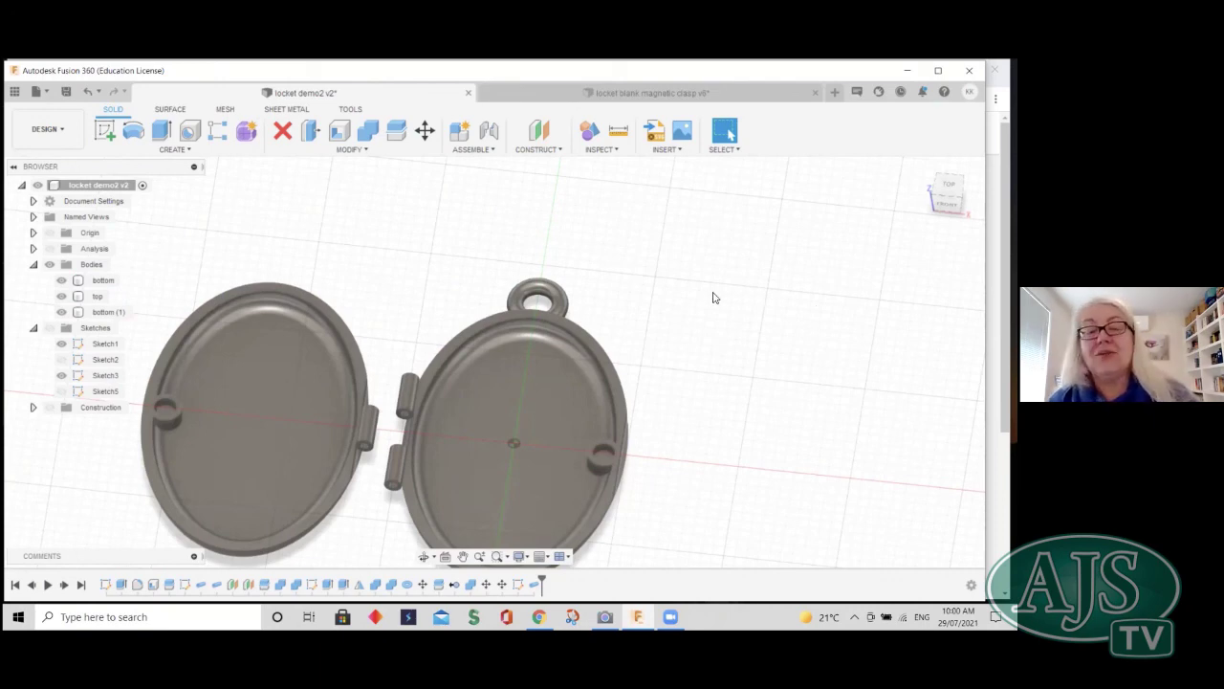
pyautogui.keyDown('shift'); pyautogui.moveTo(689, 309); pyautogui.dragTo(721, 298, button='middle'); pyautogui.keyUp('shift')
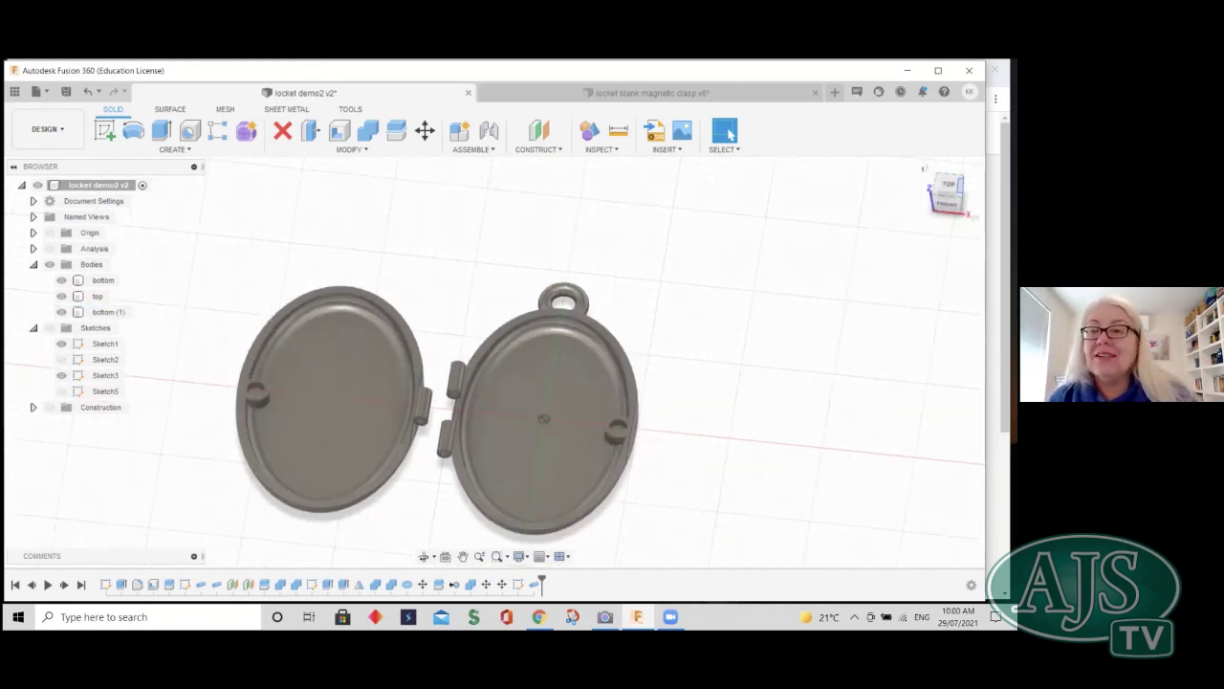
pyautogui.click(948, 185)
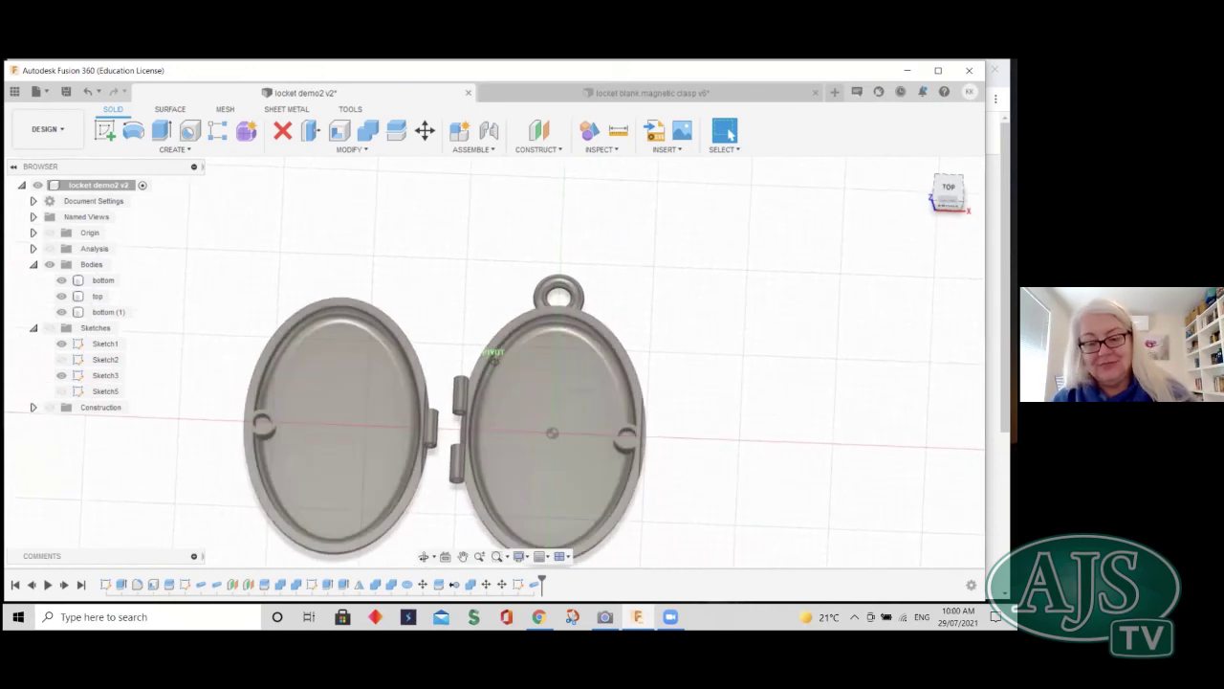